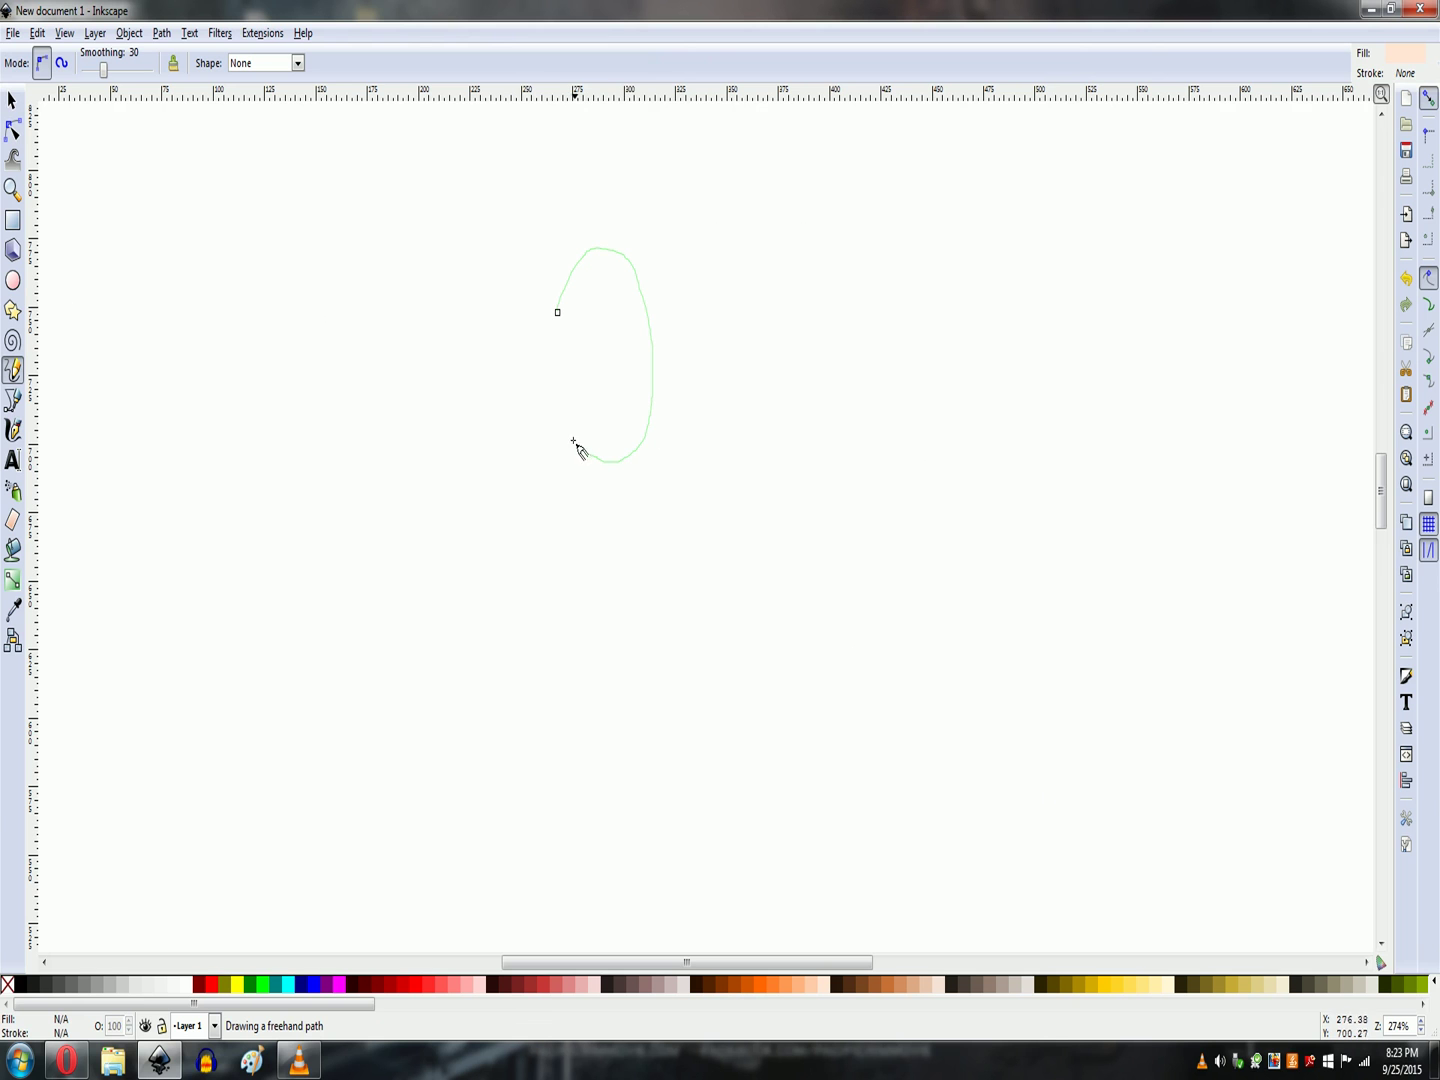
Set the fill to black and draw a tall oval head with a neck-and-torso outline below it freehand
mouse_move(572, 441)
left_mouse_down()
mouse_move(544, 372)
mouse_move(554, 308)
left_mouse_up()
key("ctrl+z")
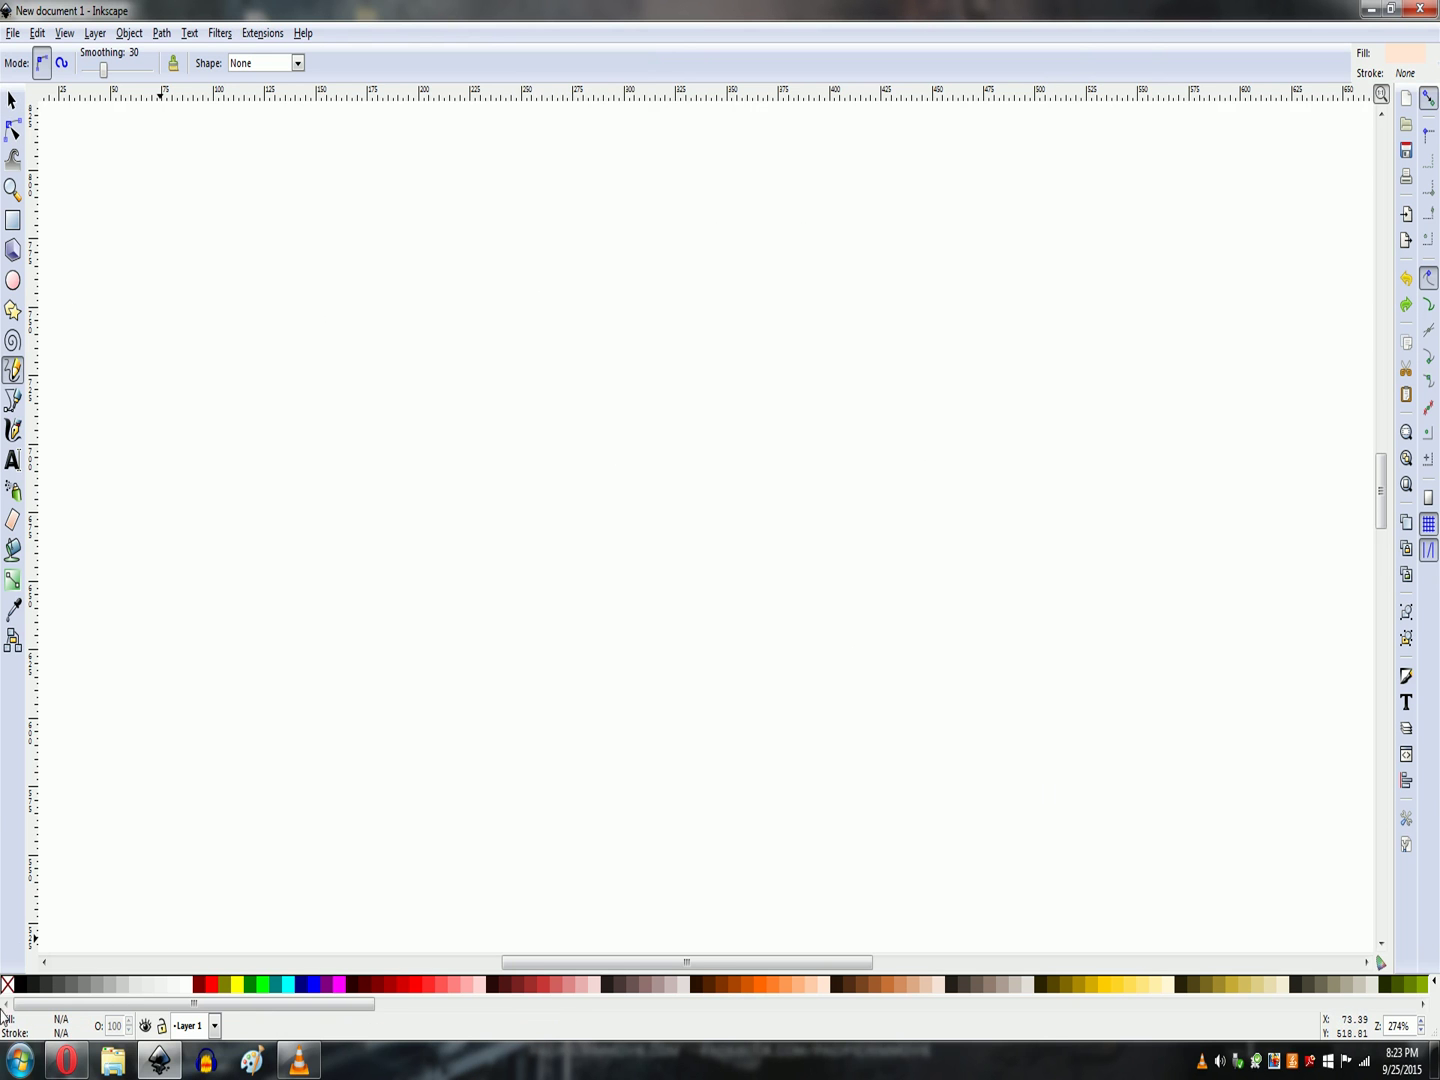
left_click(20, 984)
mouse_move(698, 197)
left_mouse_down()
mouse_move(652, 204)
mouse_move(638, 236)
mouse_move(642, 326)
mouse_move(679, 373)
mouse_move(716, 324)
mouse_move(703, 201)
mouse_move(713, 292)
mouse_move(693, 356)
mouse_move(656, 356)
mouse_move(630, 257)
mouse_move(639, 203)
mouse_move(706, 205)
left_mouse_up()
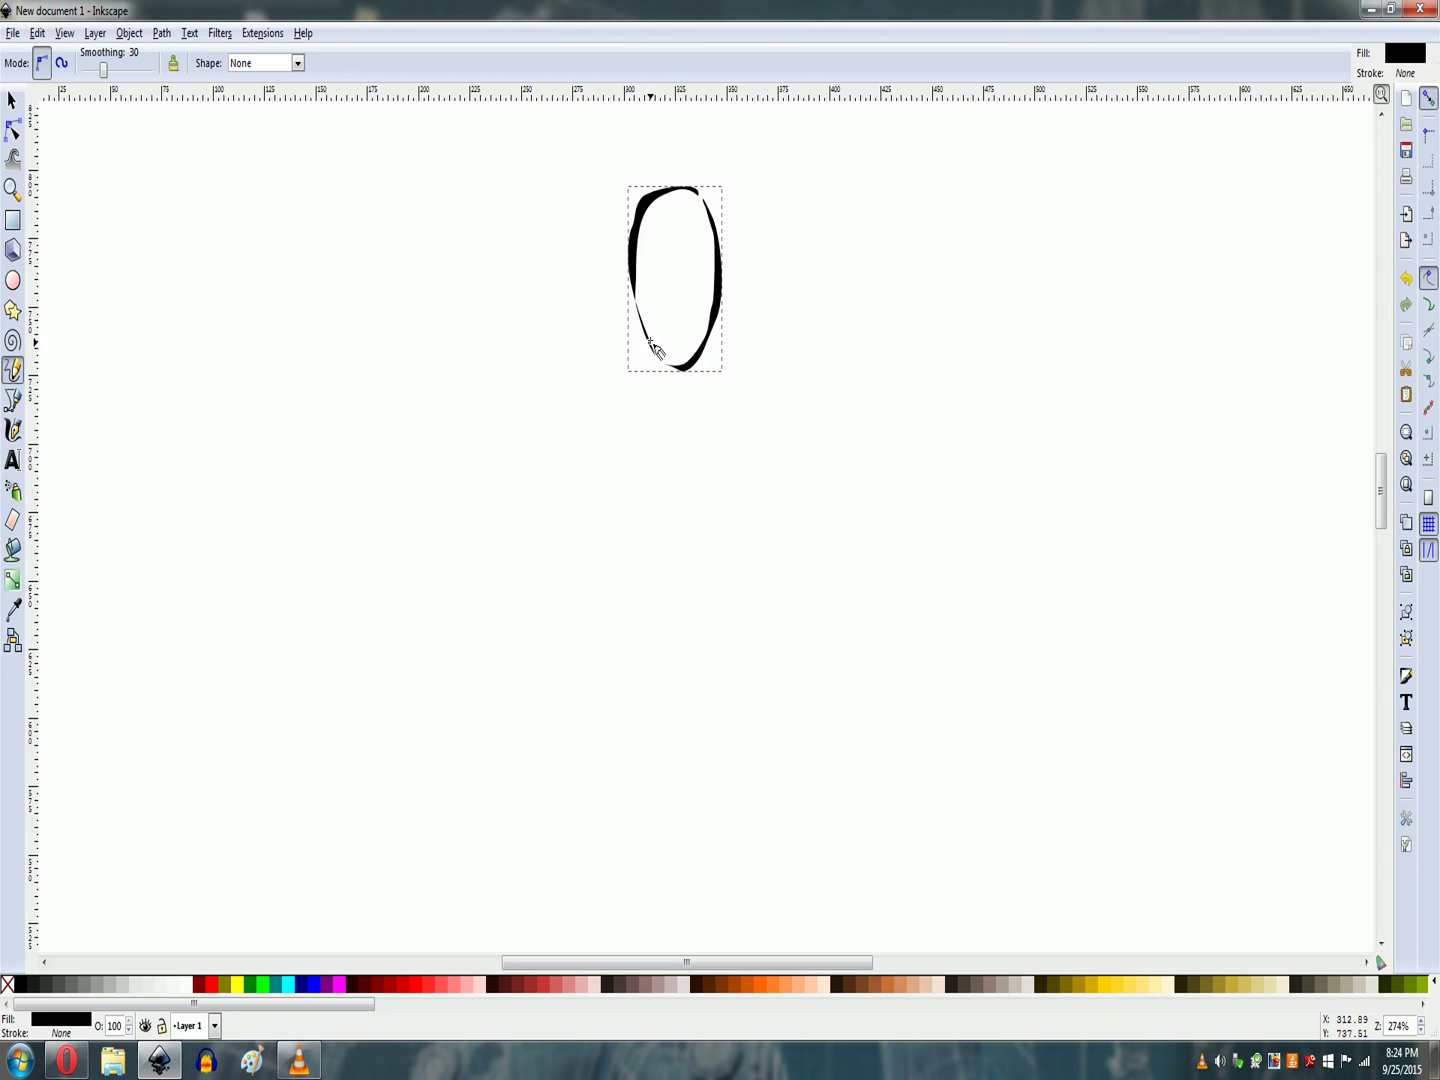
mouse_move(651, 341)
left_mouse_down()
mouse_move(546, 439)
mouse_move(533, 502)
mouse_move(596, 802)
mouse_move(636, 850)
mouse_move(703, 857)
mouse_move(779, 836)
mouse_move(770, 476)
mouse_move(750, 411)
left_mouse_up()
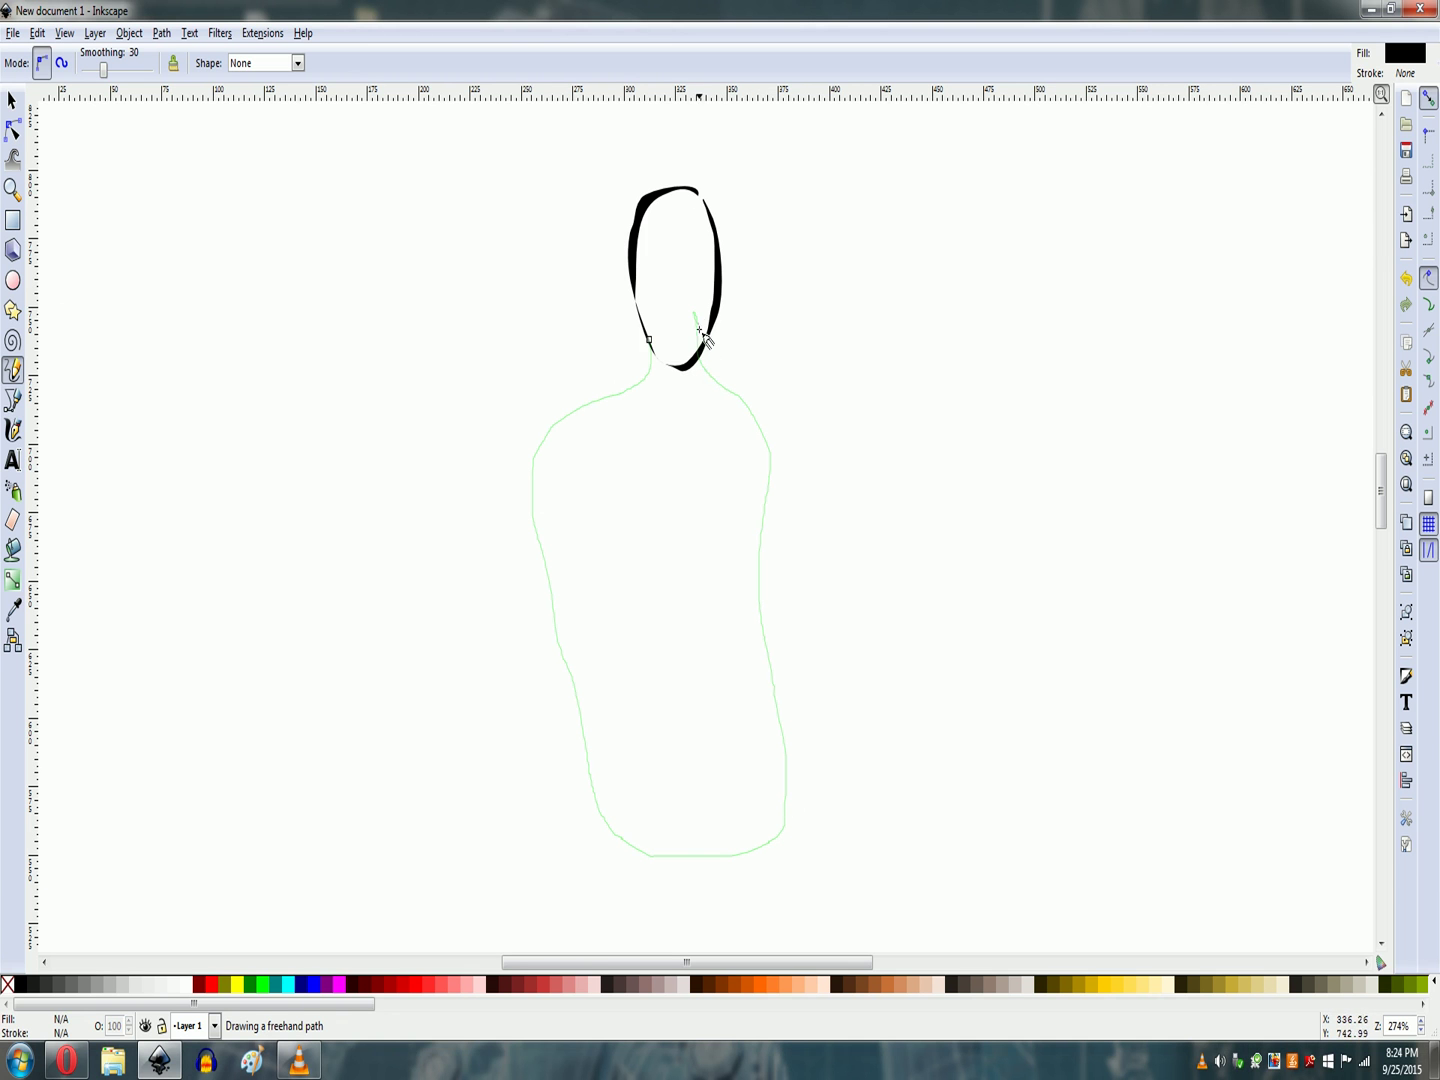
mouse_move(700, 331)
left_mouse_down()
mouse_move(777, 463)
mouse_move(764, 648)
mouse_move(785, 811)
mouse_move(761, 849)
mouse_move(668, 853)
left_mouse_up()
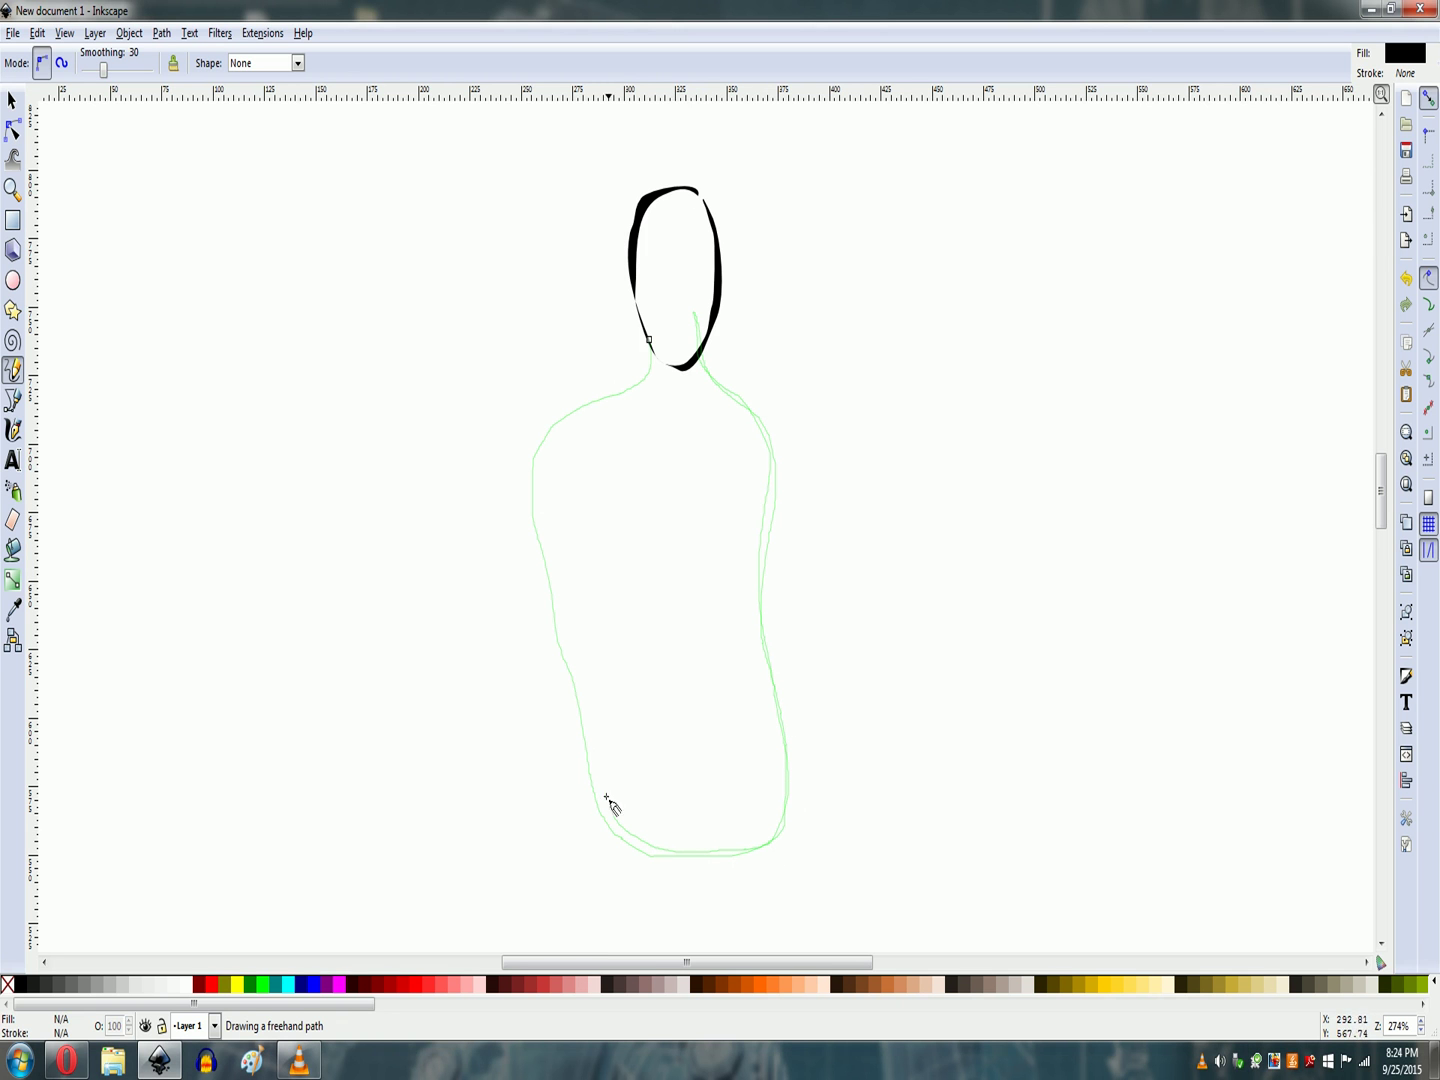
mouse_move(607, 797)
left_mouse_down()
mouse_move(541, 466)
mouse_move(560, 426)
mouse_move(644, 388)
mouse_move(653, 340)
left_mouse_up()
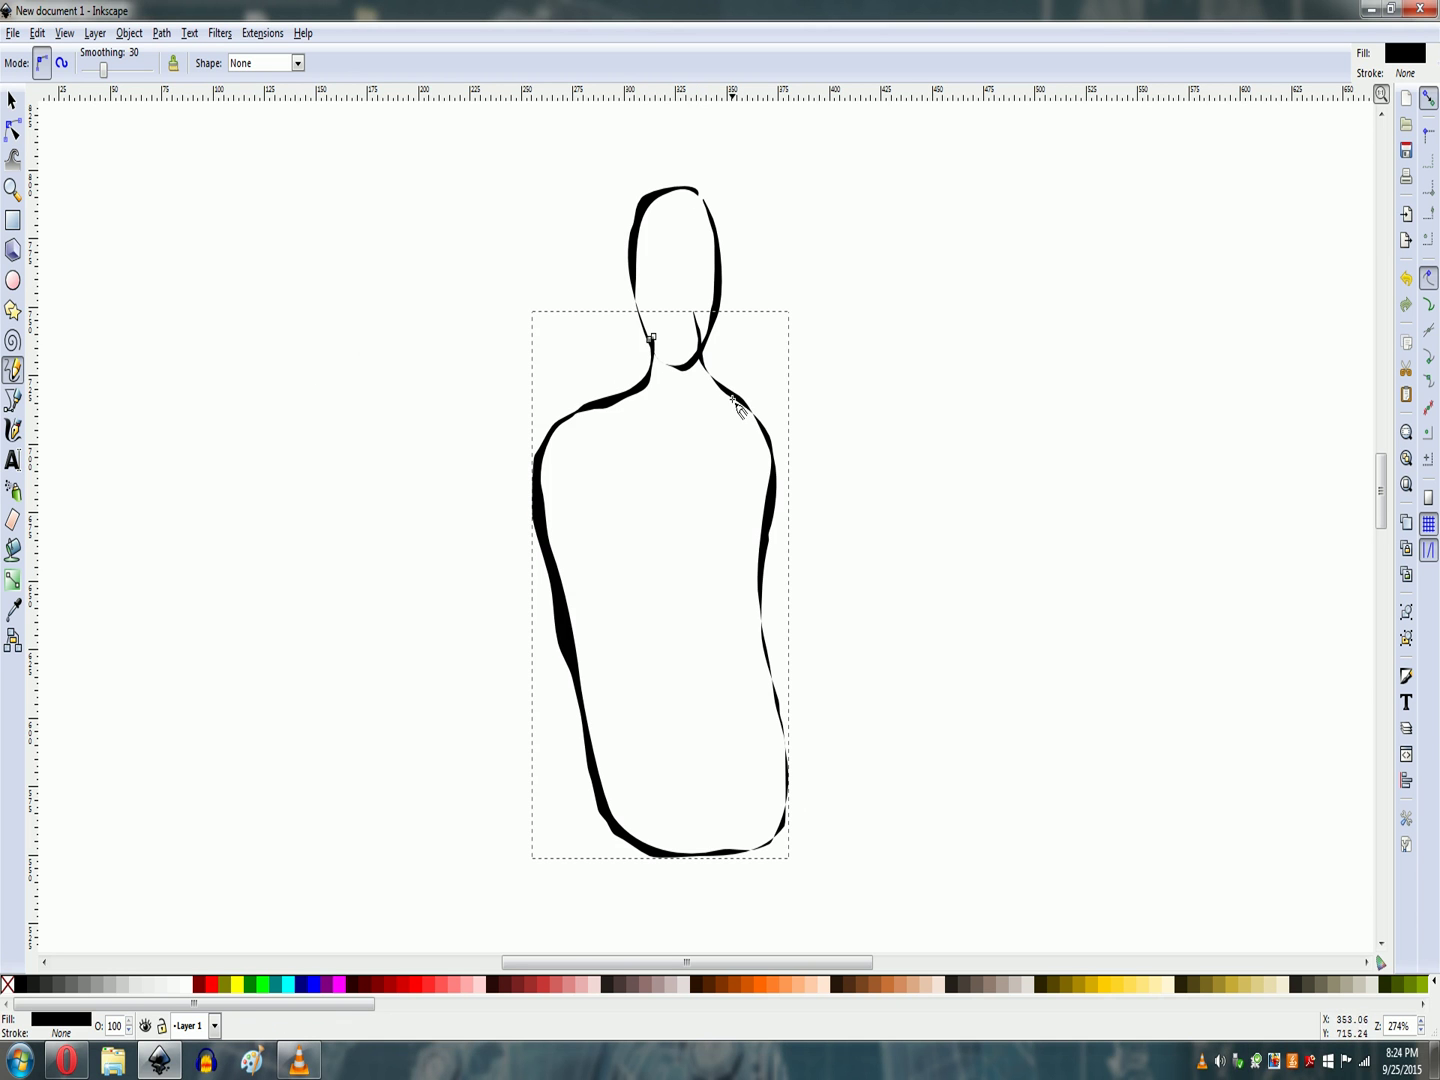
Draw the upper and lower contours of both upper arms, one reaching sideways and one hanging down from the shoulder
mouse_move(733, 394)
left_mouse_down()
mouse_move(776, 385)
mouse_move(815, 419)
mouse_move(899, 419)
mouse_move(949, 450)
mouse_move(894, 407)
mouse_move(805, 409)
mouse_move(769, 371)
mouse_move(738, 394)
left_mouse_up()
mouse_move(743, 475)
left_mouse_down()
mouse_move(820, 530)
mouse_move(932, 500)
mouse_move(794, 509)
mouse_move(744, 476)
left_mouse_up()
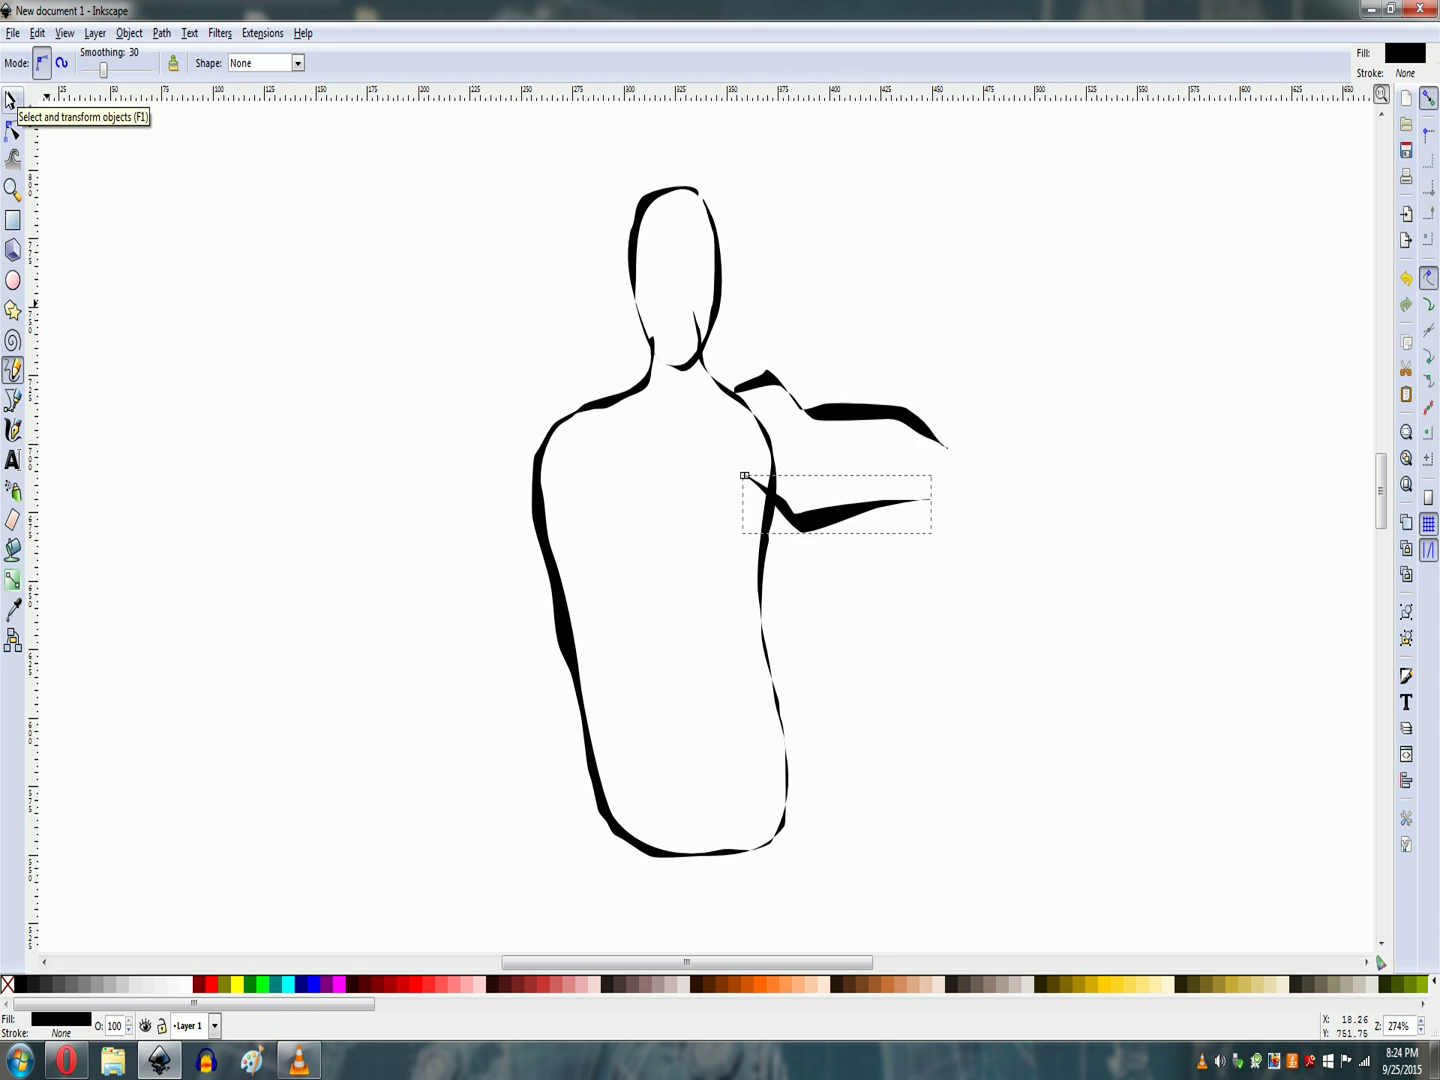
mouse_move(572, 425)
left_mouse_down()
mouse_move(544, 396)
mouse_move(501, 432)
mouse_move(491, 485)
mouse_move(421, 541)
mouse_move(391, 629)
mouse_move(425, 514)
mouse_move(482, 475)
mouse_move(515, 401)
mouse_move(580, 419)
left_mouse_up()
mouse_move(436, 649)
left_mouse_down()
mouse_move(500, 608)
mouse_move(560, 485)
mouse_move(481, 617)
mouse_move(435, 653)
left_mouse_up()
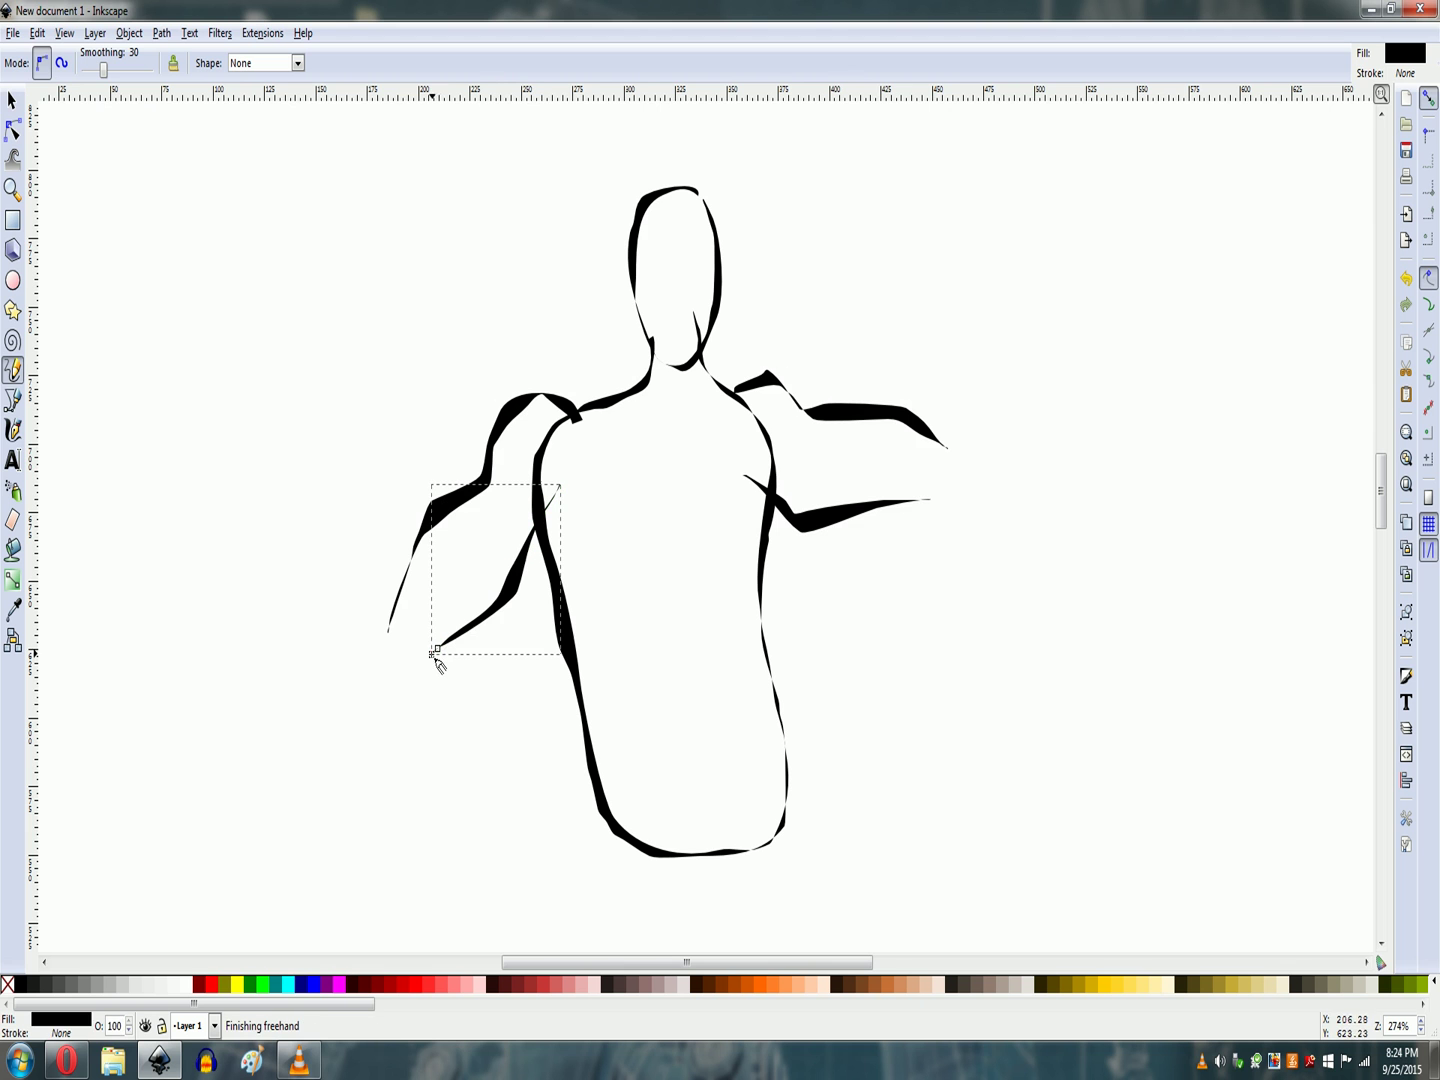
Draw both forearms freehand, one raised up from the elbow and the other continuing down to the wrist
mouse_move(928, 428)
left_mouse_down()
mouse_move(1041, 274)
mouse_move(992, 350)
mouse_move(938, 374)
mouse_move(928, 429)
left_mouse_up()
mouse_move(938, 512)
left_mouse_down()
mouse_move(976, 537)
mouse_move(971, 500)
mouse_move(1015, 460)
mouse_move(1042, 338)
mouse_move(1011, 469)
mouse_move(941, 514)
left_mouse_up()
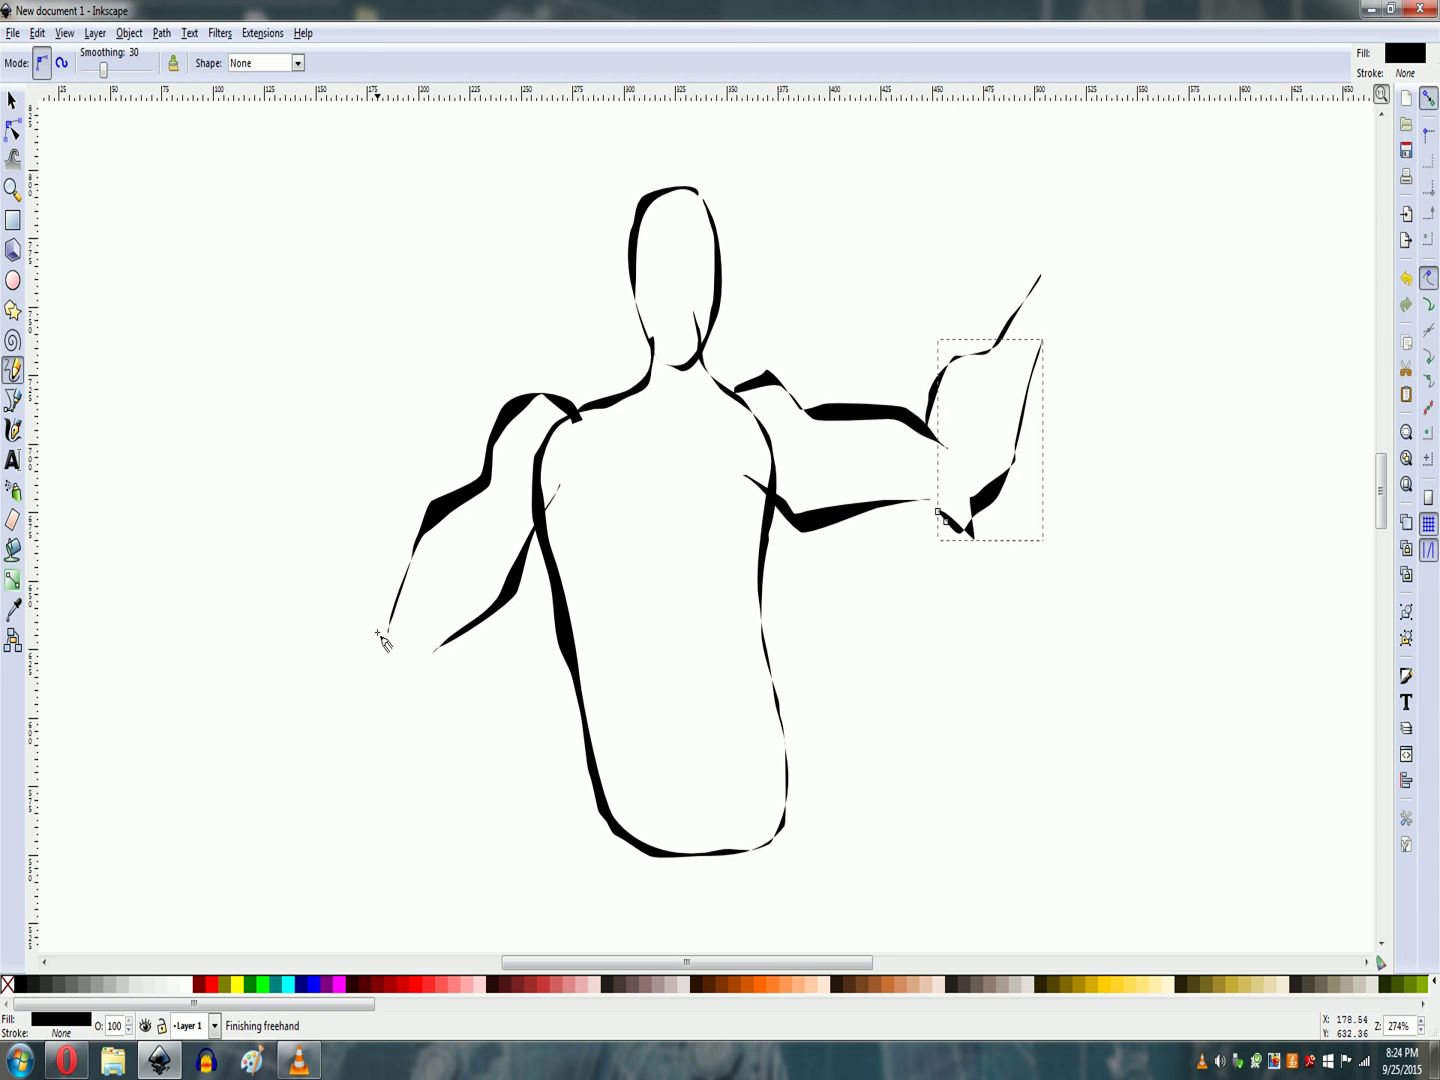
mouse_move(381, 626)
left_mouse_down()
mouse_move(328, 699)
mouse_move(307, 859)
mouse_move(366, 638)
mouse_move(387, 624)
mouse_move(424, 703)
mouse_move(374, 743)
mouse_move(337, 863)
mouse_move(379, 706)
mouse_move(412, 704)
mouse_move(424, 655)
left_mouse_up()
left_click(424, 653)
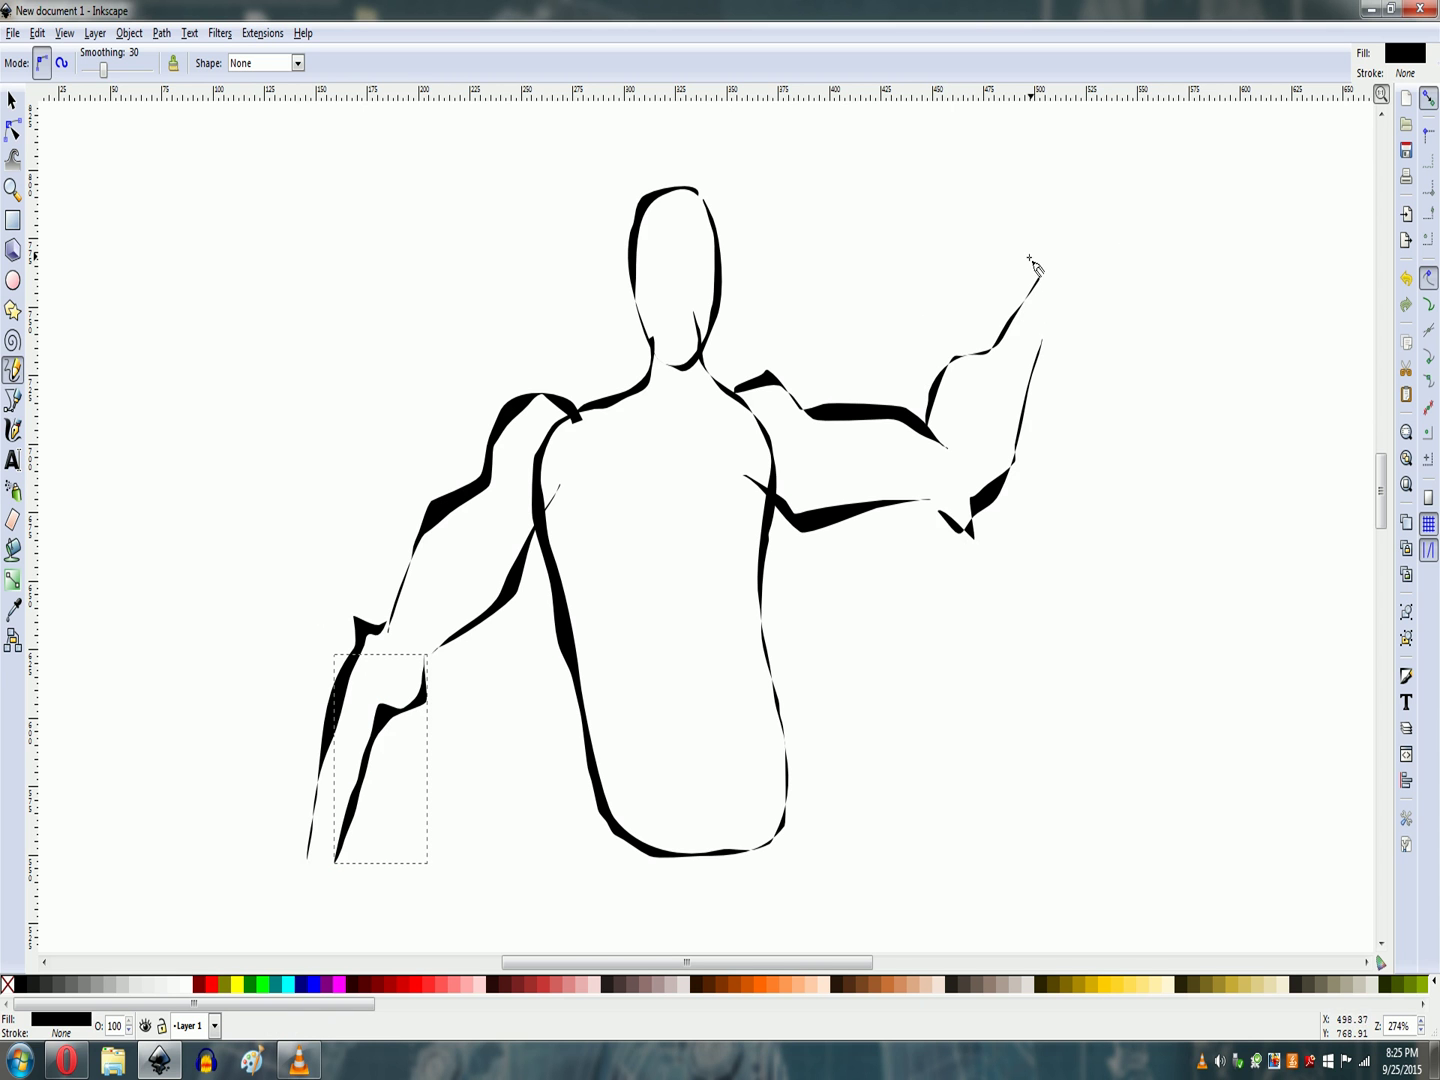
Draw glove cuffs at both wrists with solid black hands, and outline extra fingers on the raised hand
mouse_move(1031, 268)
left_mouse_down()
mouse_move(1057, 299)
mouse_move(1045, 273)
mouse_move(1075, 291)
mouse_move(1072, 273)
mouse_move(1102, 308)
mouse_move(1023, 264)
mouse_move(1062, 273)
left_mouse_up()
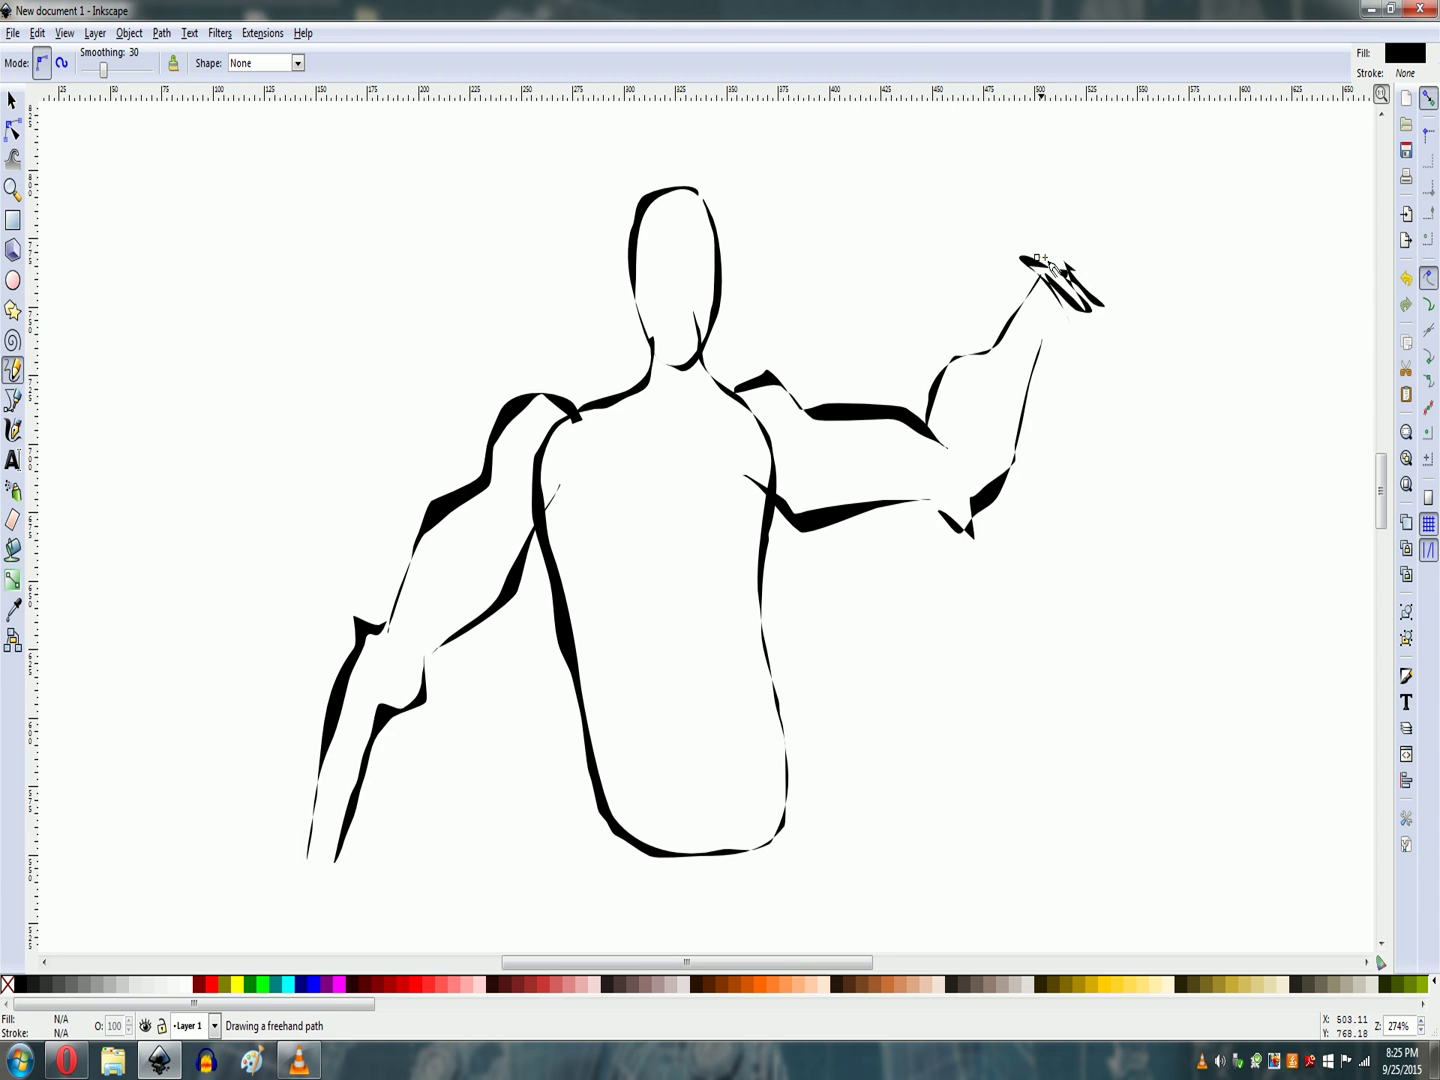
mouse_move(1063, 182)
left_mouse_down()
mouse_move(1151, 251)
mouse_move(1144, 309)
mouse_move(1090, 308)
mouse_move(1040, 263)
left_mouse_up()
mouse_move(353, 844)
left_mouse_down()
mouse_move(283, 826)
mouse_move(320, 859)
mouse_move(286, 850)
mouse_move(312, 870)
mouse_move(336, 871)
mouse_move(352, 846)
mouse_move(280, 886)
mouse_move(299, 900)
mouse_move(249, 934)
mouse_move(298, 957)
mouse_move(348, 924)
mouse_move(359, 933)
mouse_move(316, 858)
left_mouse_up()
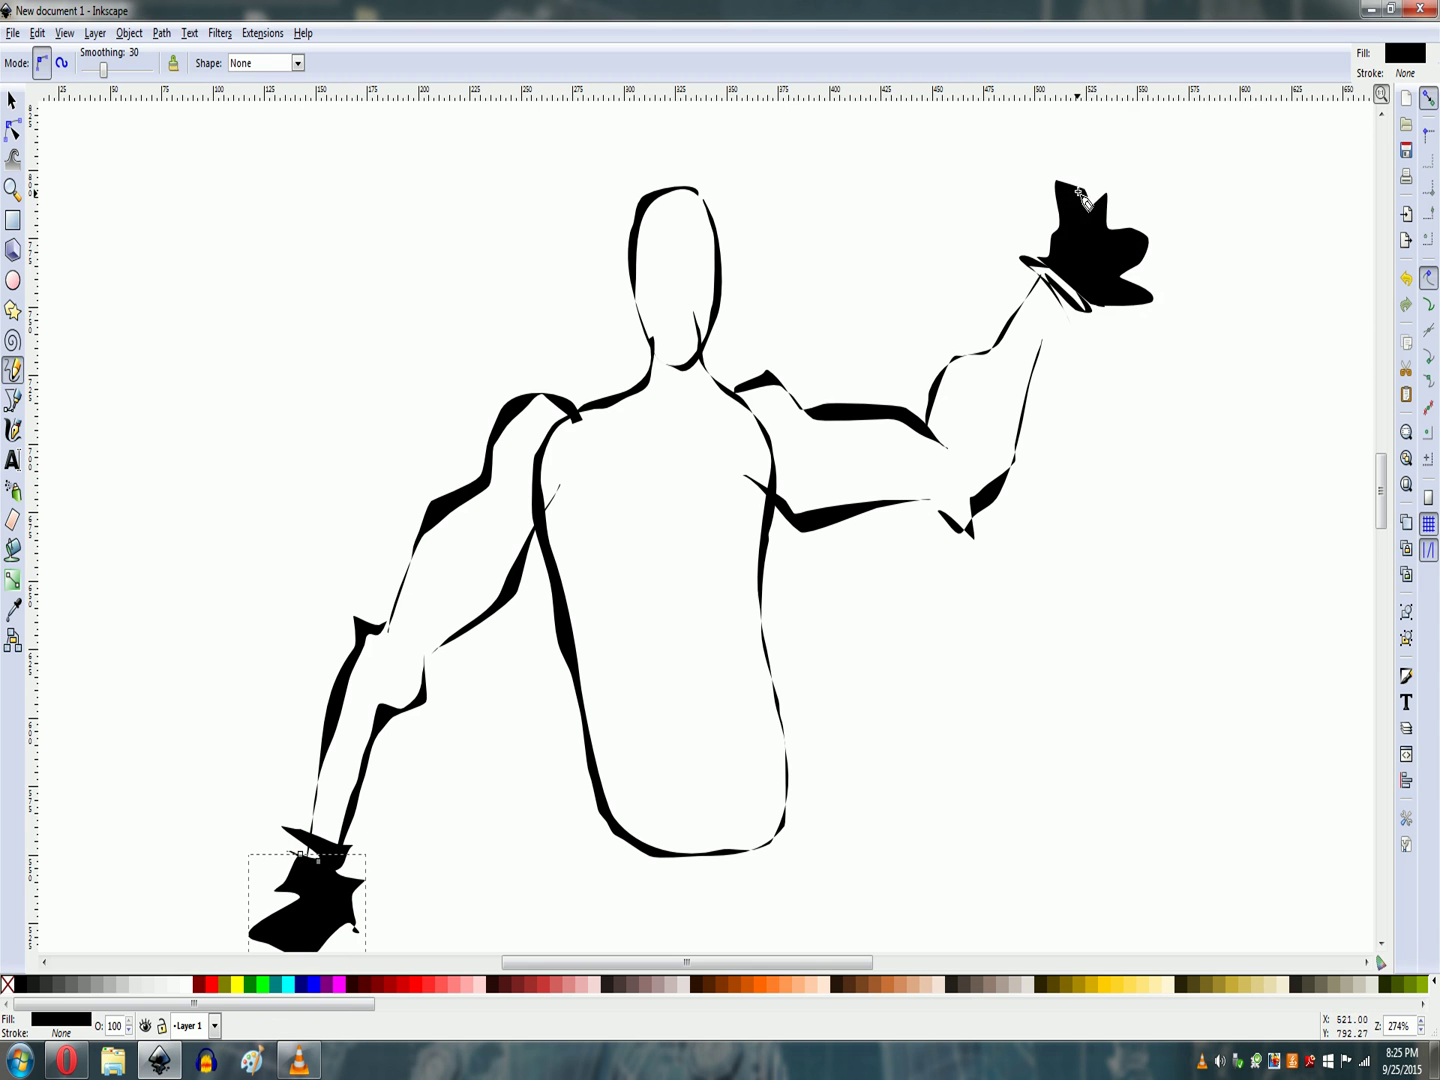
mouse_move(1085, 193)
left_mouse_down()
mouse_move(1121, 175)
mouse_move(1129, 213)
mouse_move(1155, 213)
mouse_move(1169, 274)
mouse_move(1134, 298)
mouse_move(1160, 284)
mouse_move(1147, 213)
mouse_move(1107, 212)
mouse_move(1111, 176)
mouse_move(1083, 196)
left_mouse_up()
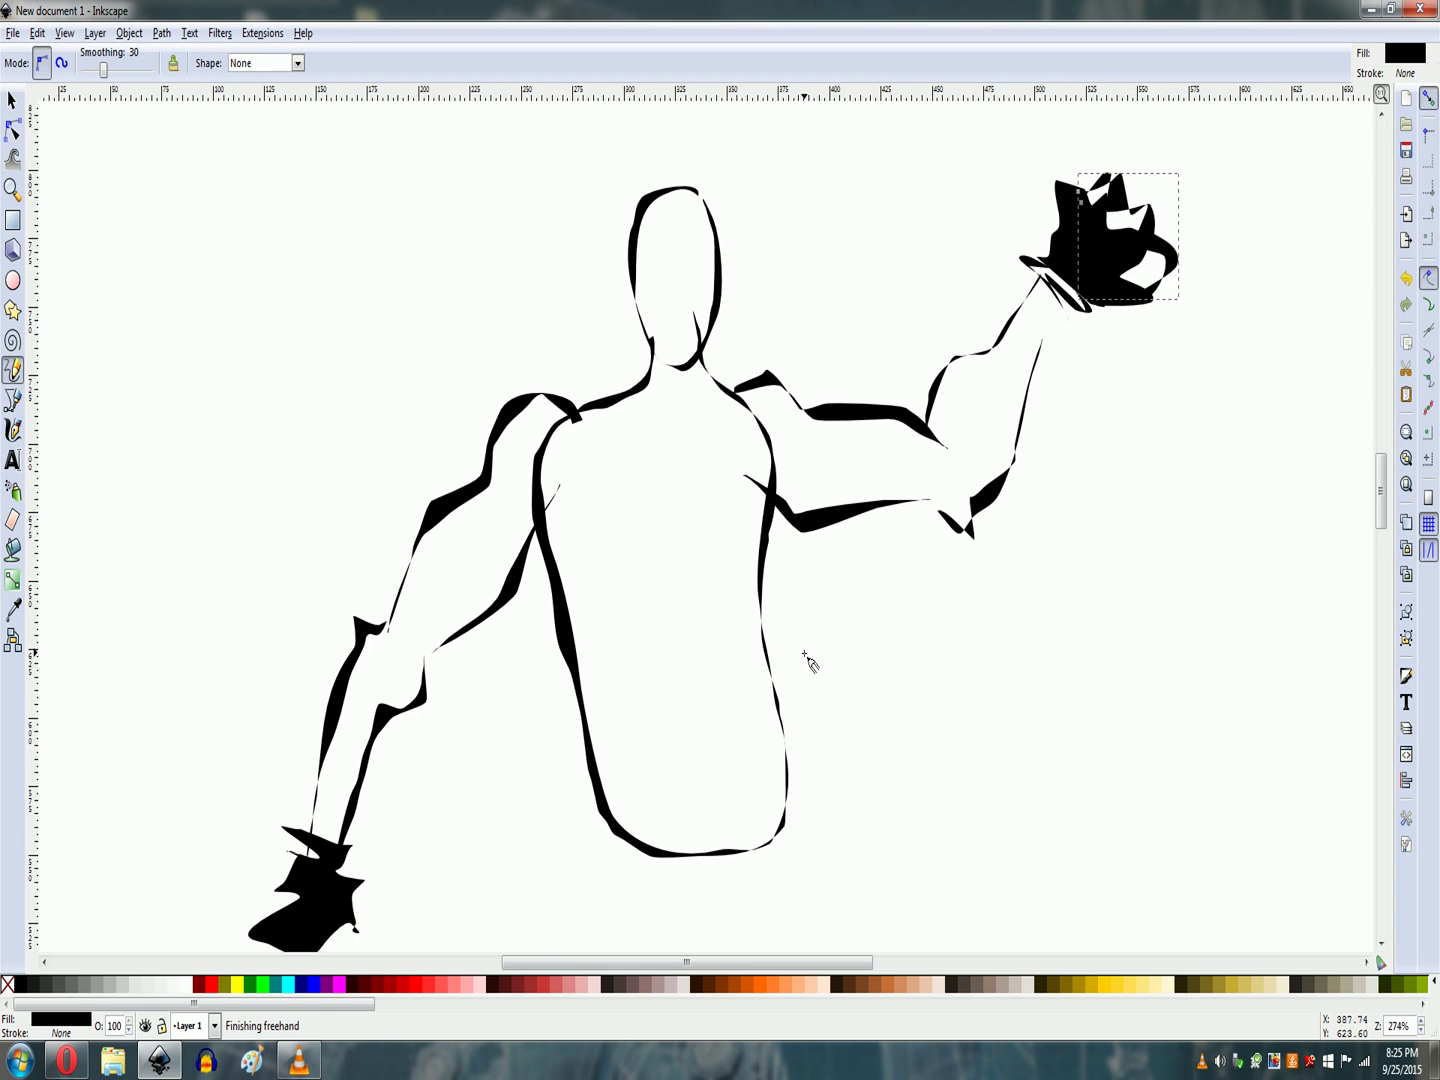
Draw the lower chest line, the abdominal contours and a row of rounded belt pouches across the waist
mouse_move(576, 523)
left_mouse_down()
mouse_move(612, 563)
mouse_move(688, 533)
mouse_move(725, 553)
mouse_move(755, 517)
mouse_move(600, 549)
left_mouse_up()
mouse_move(636, 658)
left_mouse_down()
mouse_move(667, 598)
mouse_move(704, 627)
mouse_move(725, 616)
mouse_move(743, 643)
mouse_move(703, 598)
mouse_move(640, 641)
mouse_move(634, 657)
mouse_move(676, 715)
mouse_move(677, 755)
mouse_move(665, 715)
mouse_move(748, 707)
mouse_move(741, 666)
left_mouse_up()
mouse_move(723, 741)
left_mouse_down()
mouse_move(743, 775)
mouse_move(725, 729)
mouse_move(758, 769)
mouse_move(699, 837)
mouse_move(670, 762)
mouse_move(756, 709)
mouse_move(783, 748)
mouse_move(759, 774)
mouse_move(771, 710)
mouse_move(747, 717)
mouse_move(805, 700)
mouse_move(793, 761)
mouse_move(795, 699)
left_mouse_up()
mouse_move(670, 751)
left_mouse_down()
mouse_move(623, 736)
mouse_move(635, 824)
mouse_move(671, 803)
mouse_move(625, 800)
mouse_move(636, 748)
mouse_move(650, 757)
mouse_move(579, 793)
mouse_move(612, 791)
mouse_move(584, 807)
mouse_move(608, 738)
left_mouse_up()
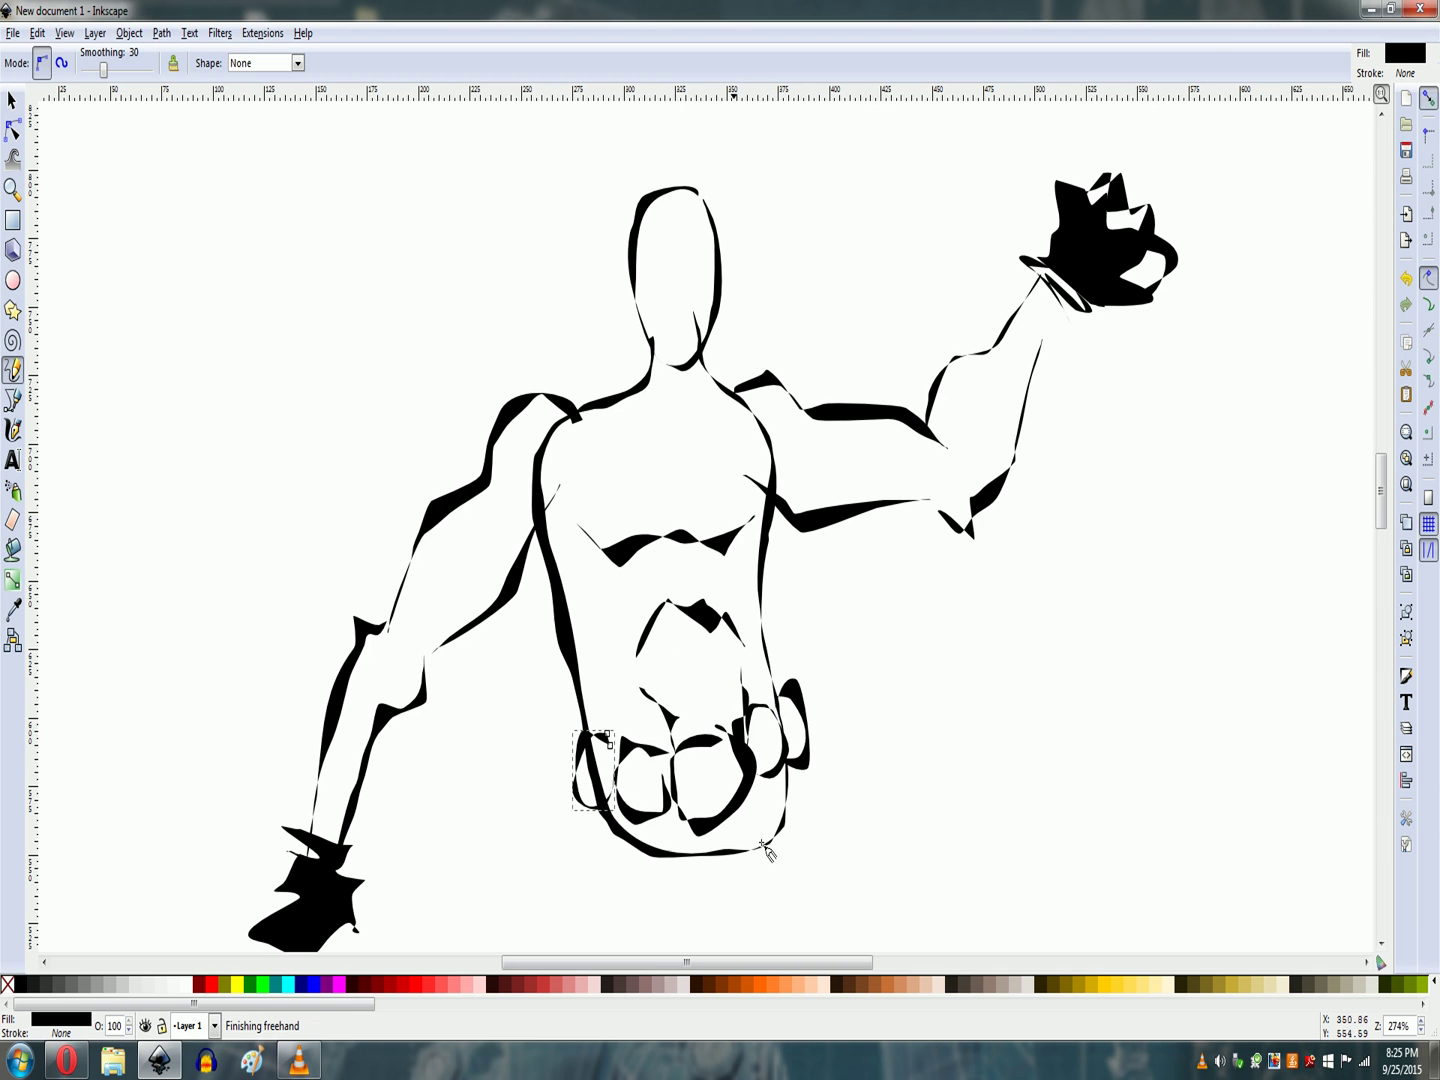
Draw two large oval eyes on the face and a jagged black mask shape running between them to the chin
scroll(1382, 492, "down", 2)
scroll(1382, 492, "up", 4)
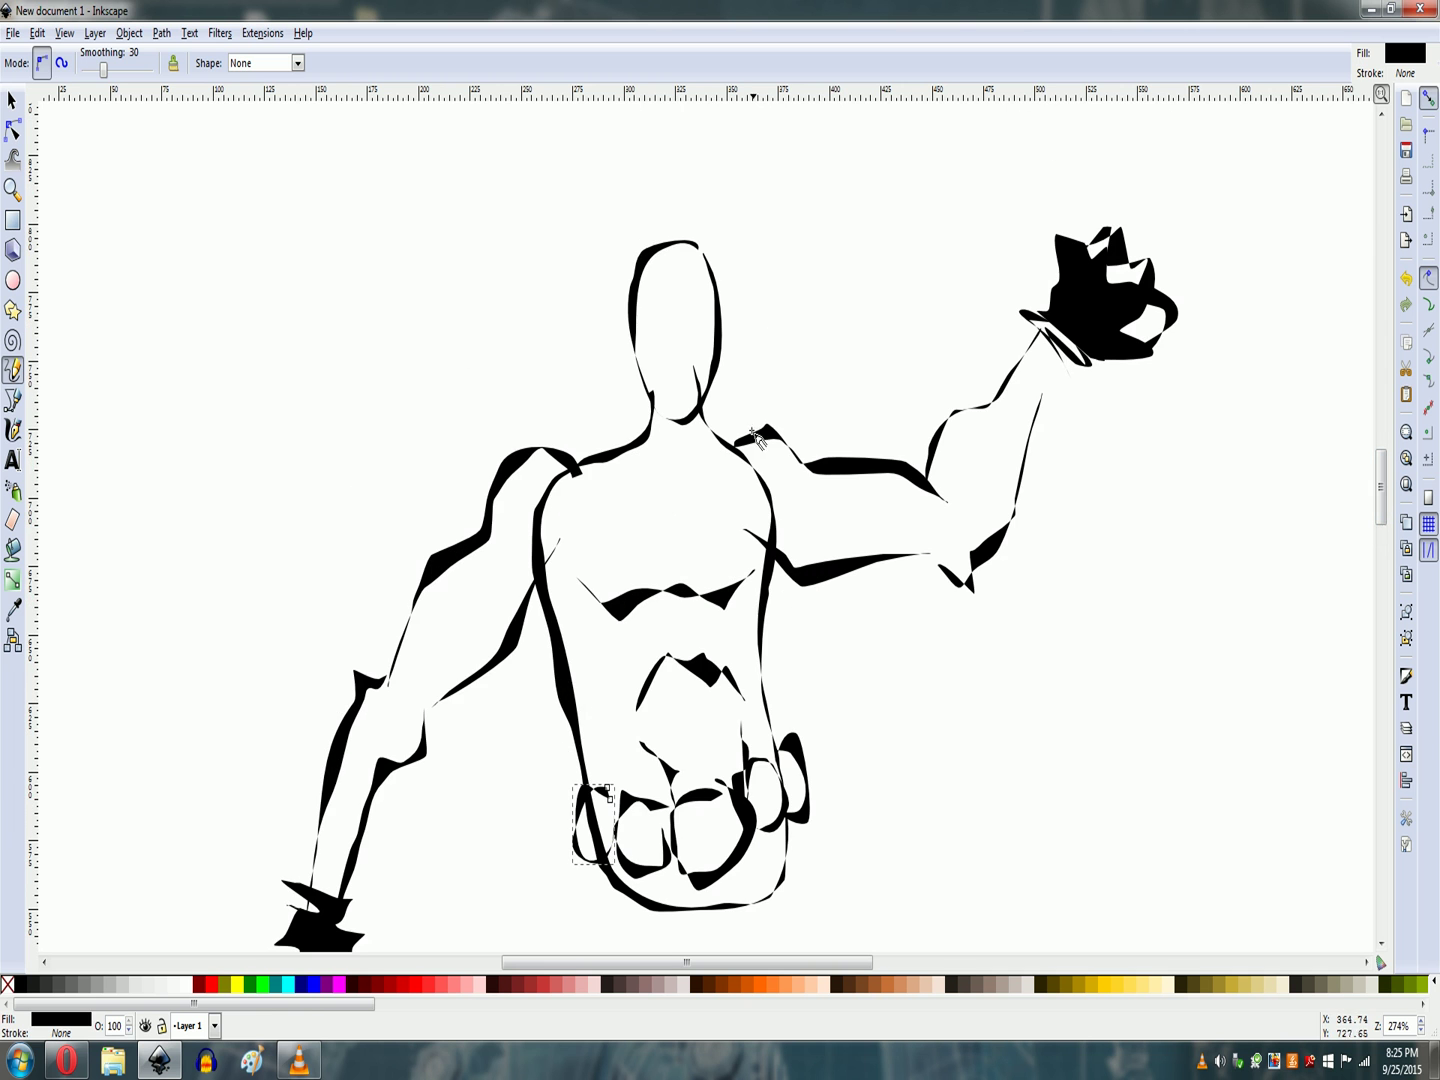
mouse_move(662, 313)
left_mouse_down()
mouse_move(639, 356)
mouse_move(669, 346)
mouse_move(665, 306)
mouse_move(678, 348)
mouse_move(641, 365)
mouse_move(635, 323)
mouse_move(666, 304)
mouse_move(688, 364)
mouse_move(714, 319)
mouse_move(693, 369)
mouse_move(680, 340)
mouse_move(706, 298)
left_mouse_up()
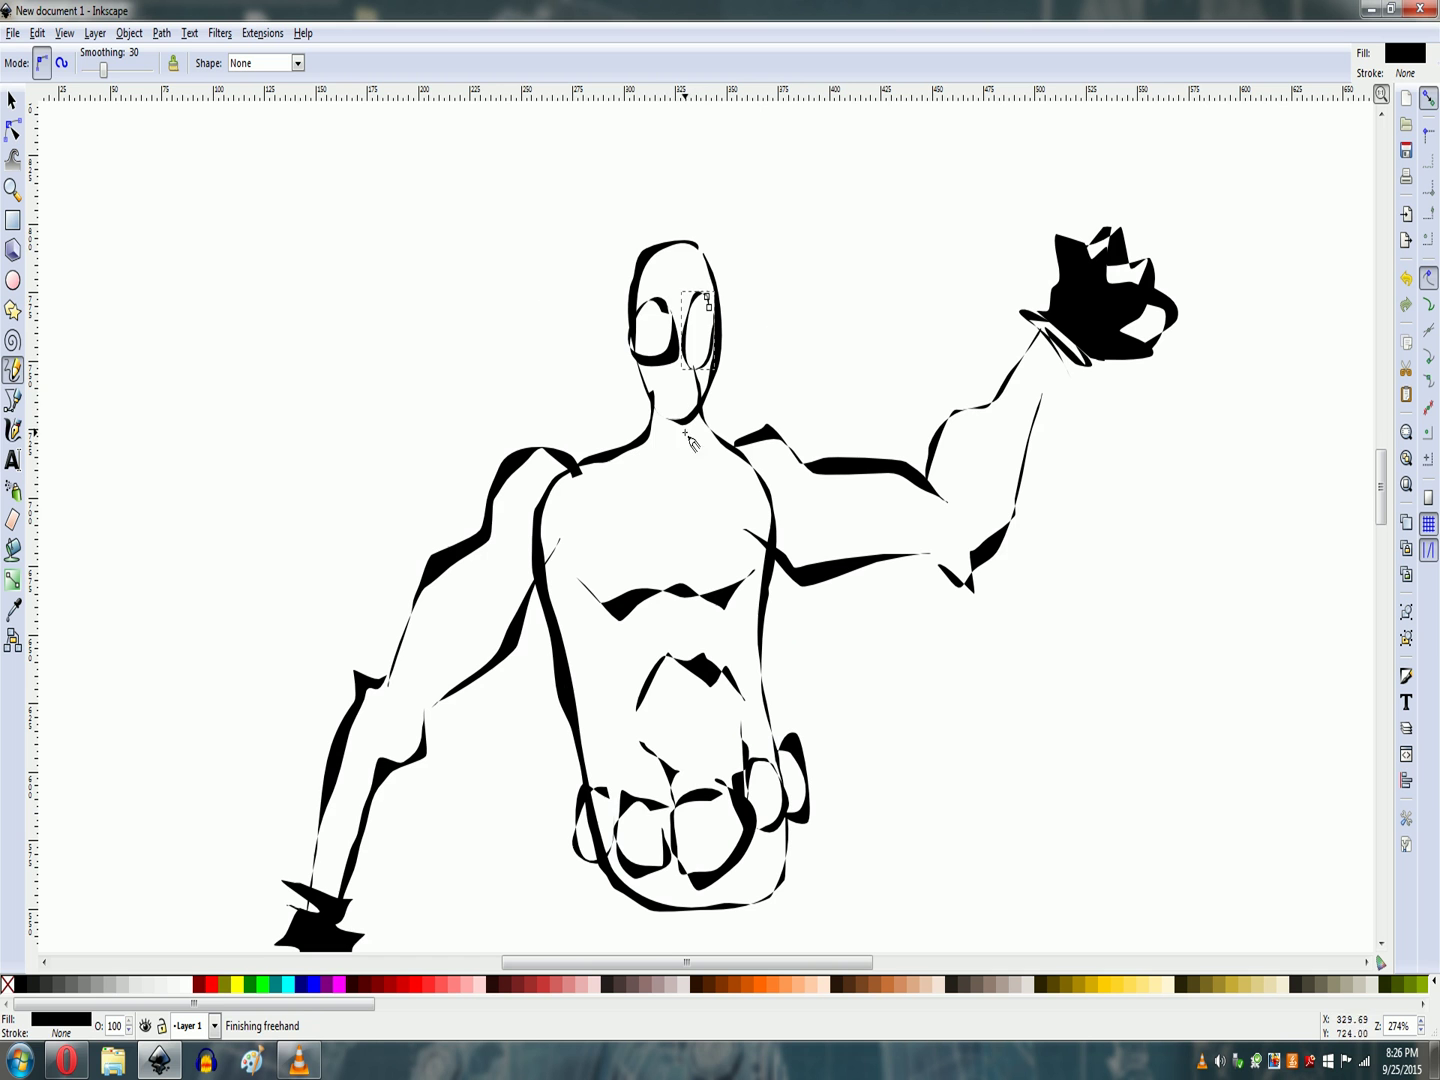
mouse_move(651, 390)
left_mouse_down()
mouse_move(671, 339)
mouse_move(651, 296)
mouse_move(661, 268)
mouse_move(674, 279)
mouse_move(686, 261)
mouse_move(698, 301)
mouse_move(686, 358)
mouse_move(707, 368)
mouse_move(662, 427)
left_mouse_up()
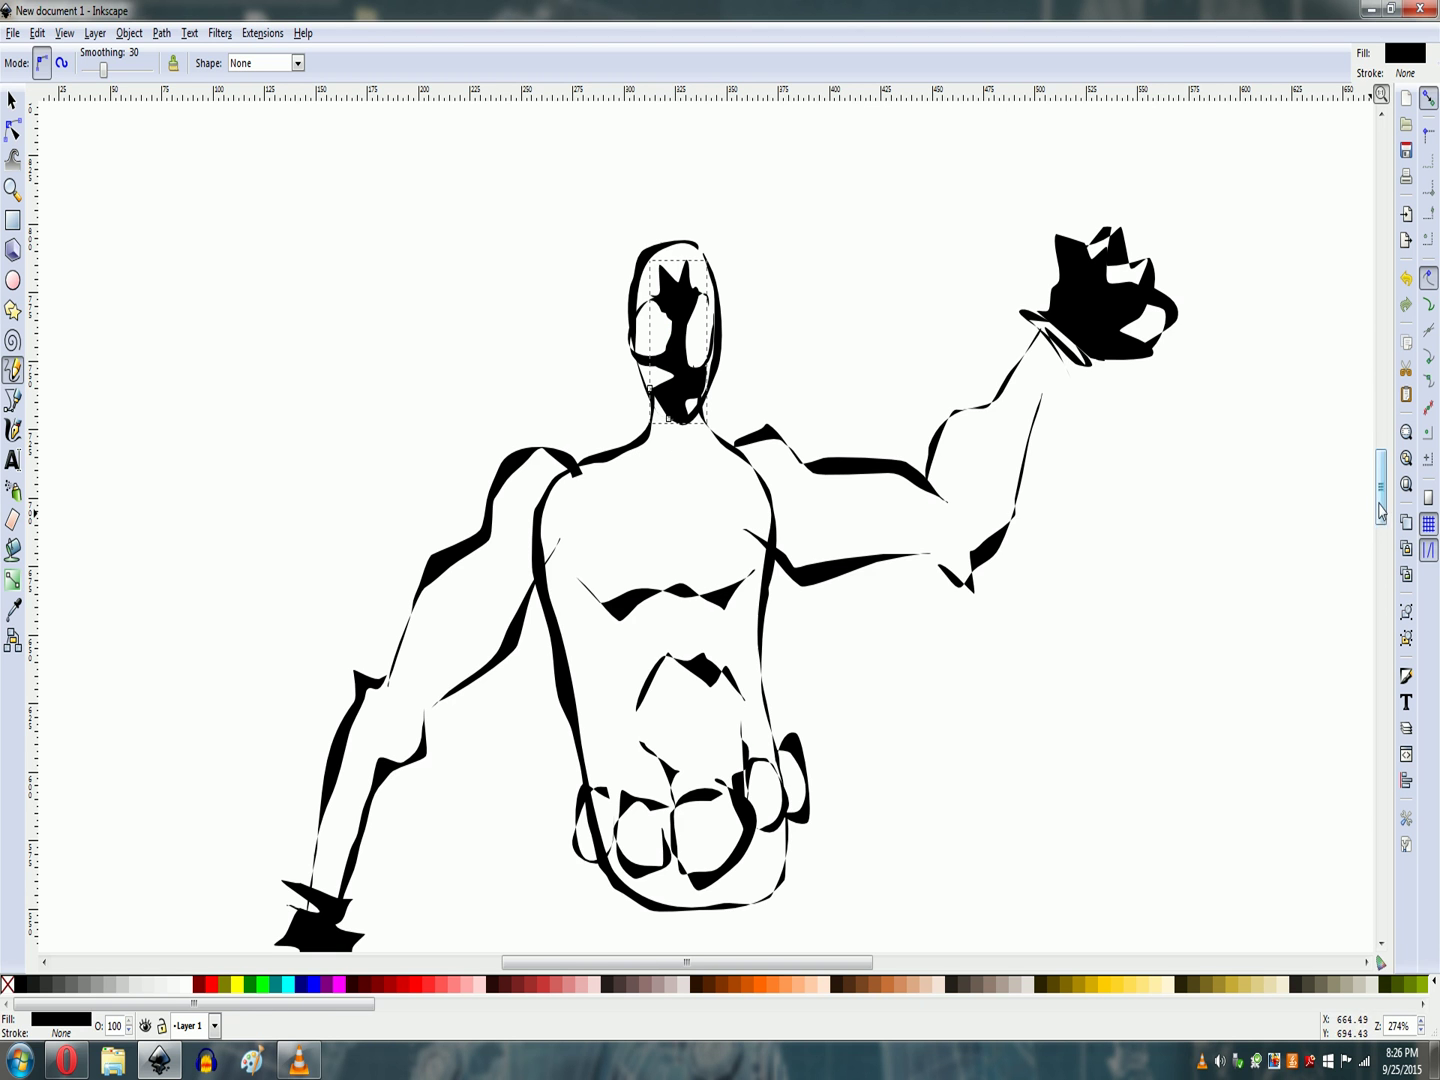
Add black muscle shading shapes inside the forearms and upper arms on both sides
scroll(1381, 499, "down", 2)
mouse_move(325, 801)
left_mouse_down()
mouse_move(356, 669)
mouse_move(396, 599)
mouse_move(405, 641)
mouse_move(376, 664)
mouse_move(328, 806)
left_mouse_up()
mouse_move(412, 607)
left_mouse_down()
mouse_move(421, 545)
mouse_move(509, 461)
mouse_move(490, 528)
mouse_move(416, 597)
left_mouse_up()
mouse_move(801, 431)
left_mouse_down()
mouse_move(913, 462)
mouse_move(932, 454)
mouse_move(996, 375)
mouse_move(1017, 293)
mouse_move(965, 431)
left_mouse_up()
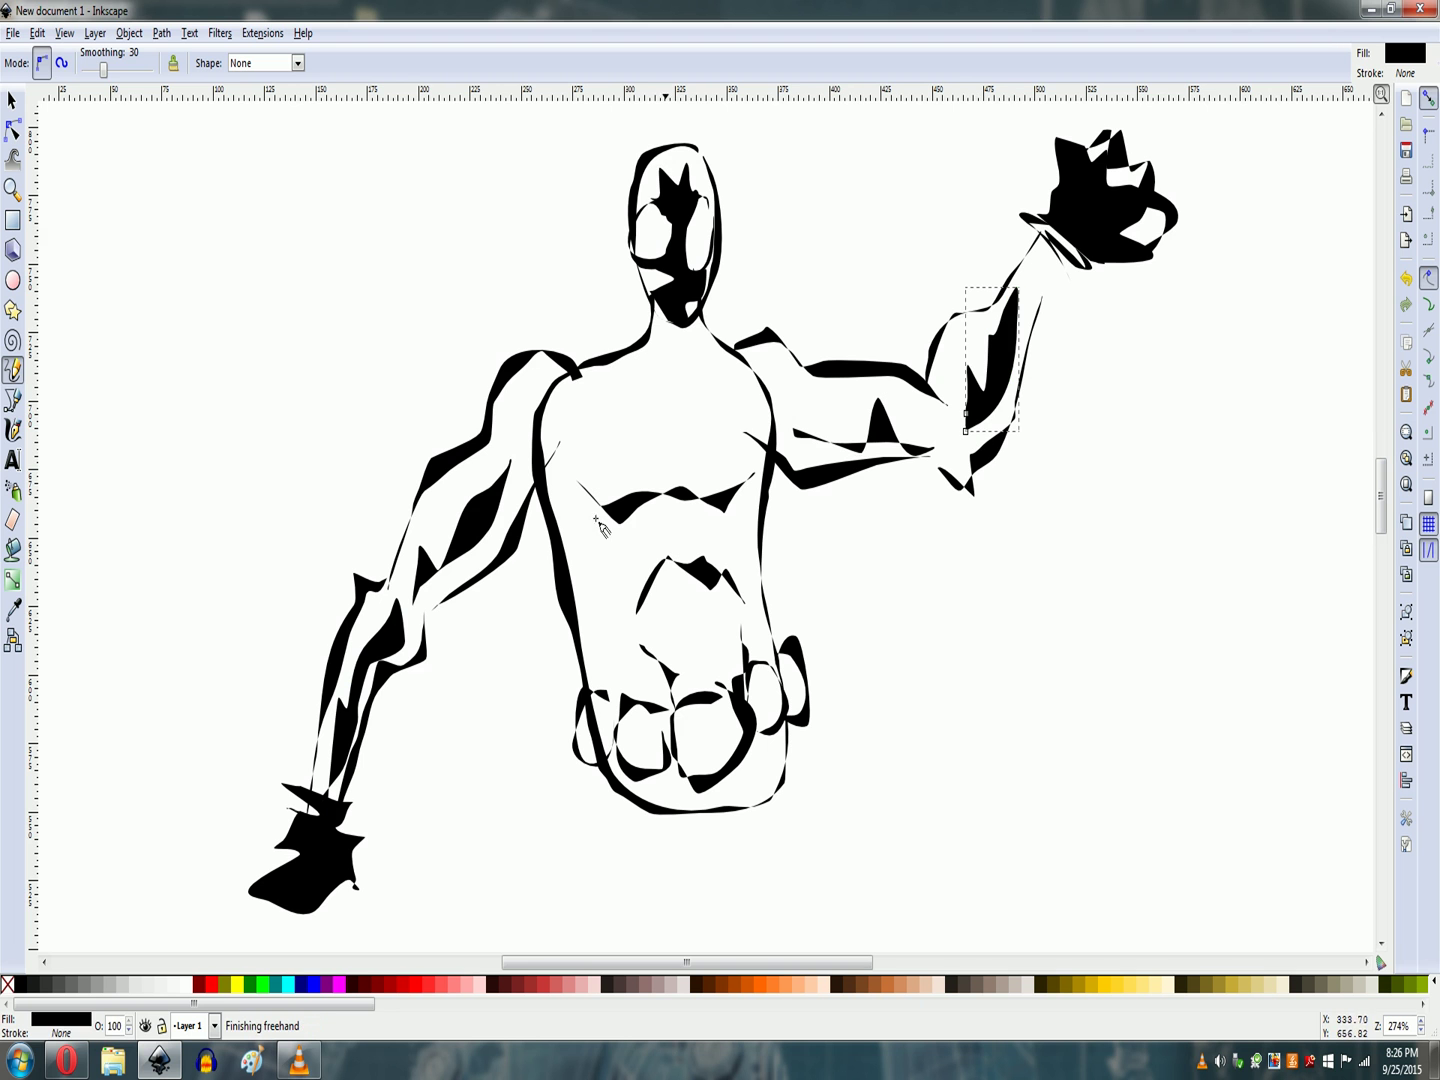
Draw the neck and collarbone shading and add small rib muscle shapes on both sides of the torso
mouse_move(604, 383)
left_mouse_down()
mouse_move(662, 419)
mouse_move(727, 374)
mouse_move(679, 370)
mouse_move(669, 401)
mouse_move(606, 382)
left_mouse_up()
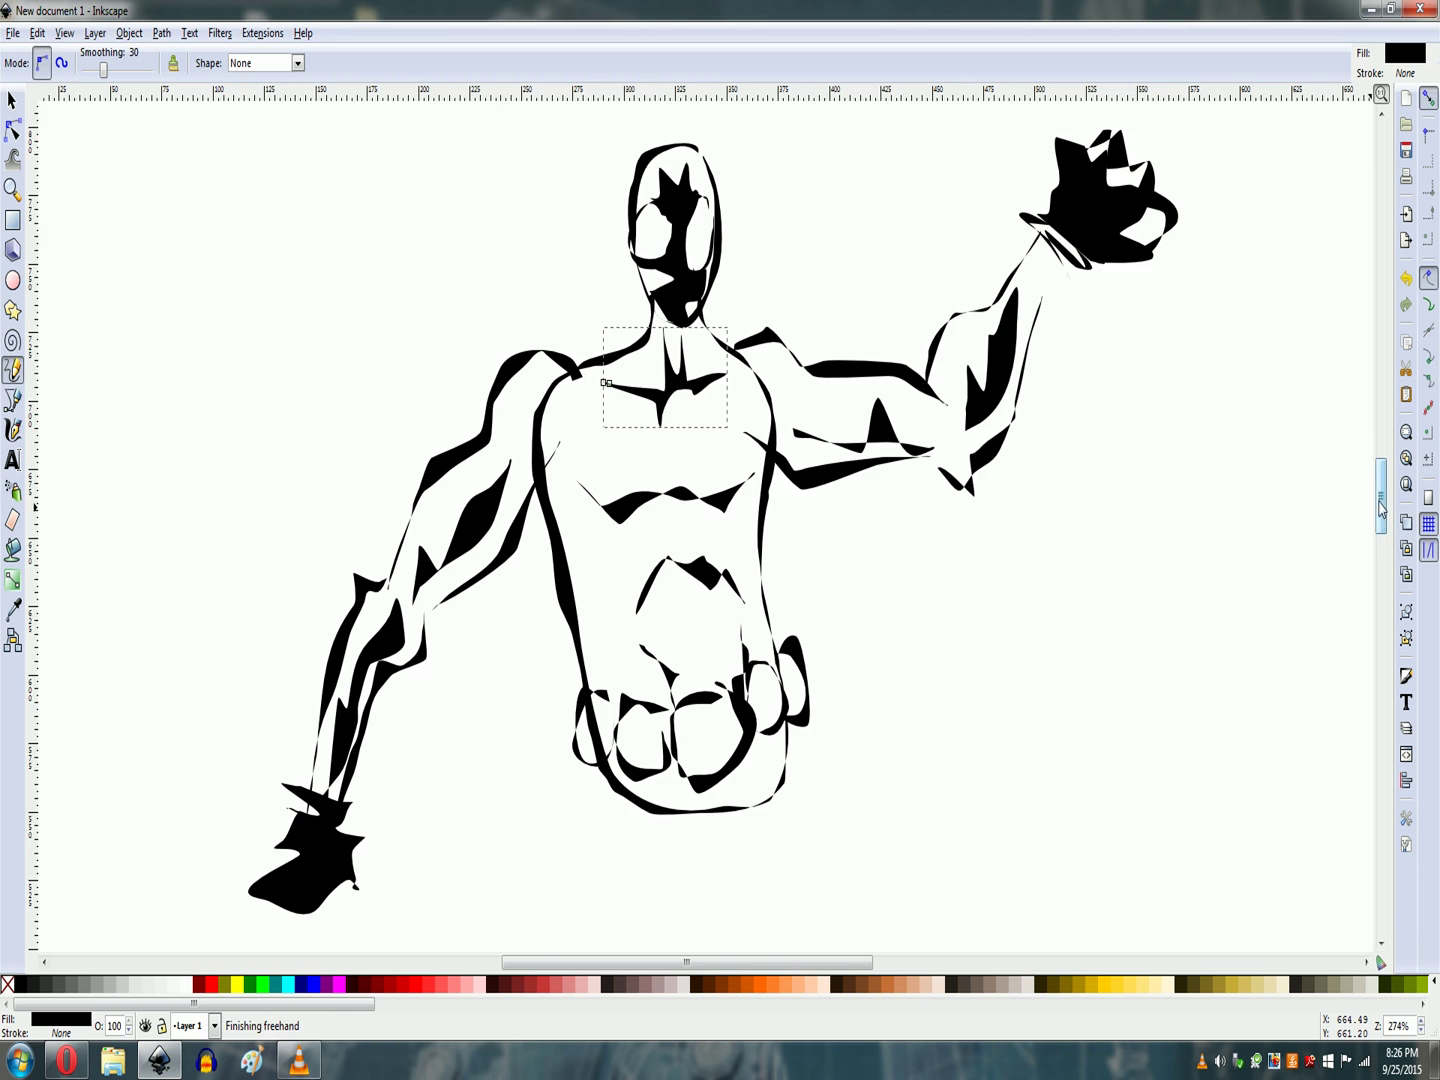
left_click_drag(1383, 500, 1382, 521)
mouse_move(575, 261)
left_mouse_down()
mouse_move(590, 314)
mouse_move(613, 322)
mouse_move(587, 260)
left_mouse_up()
left_click_drag(750, 252, 752, 286)
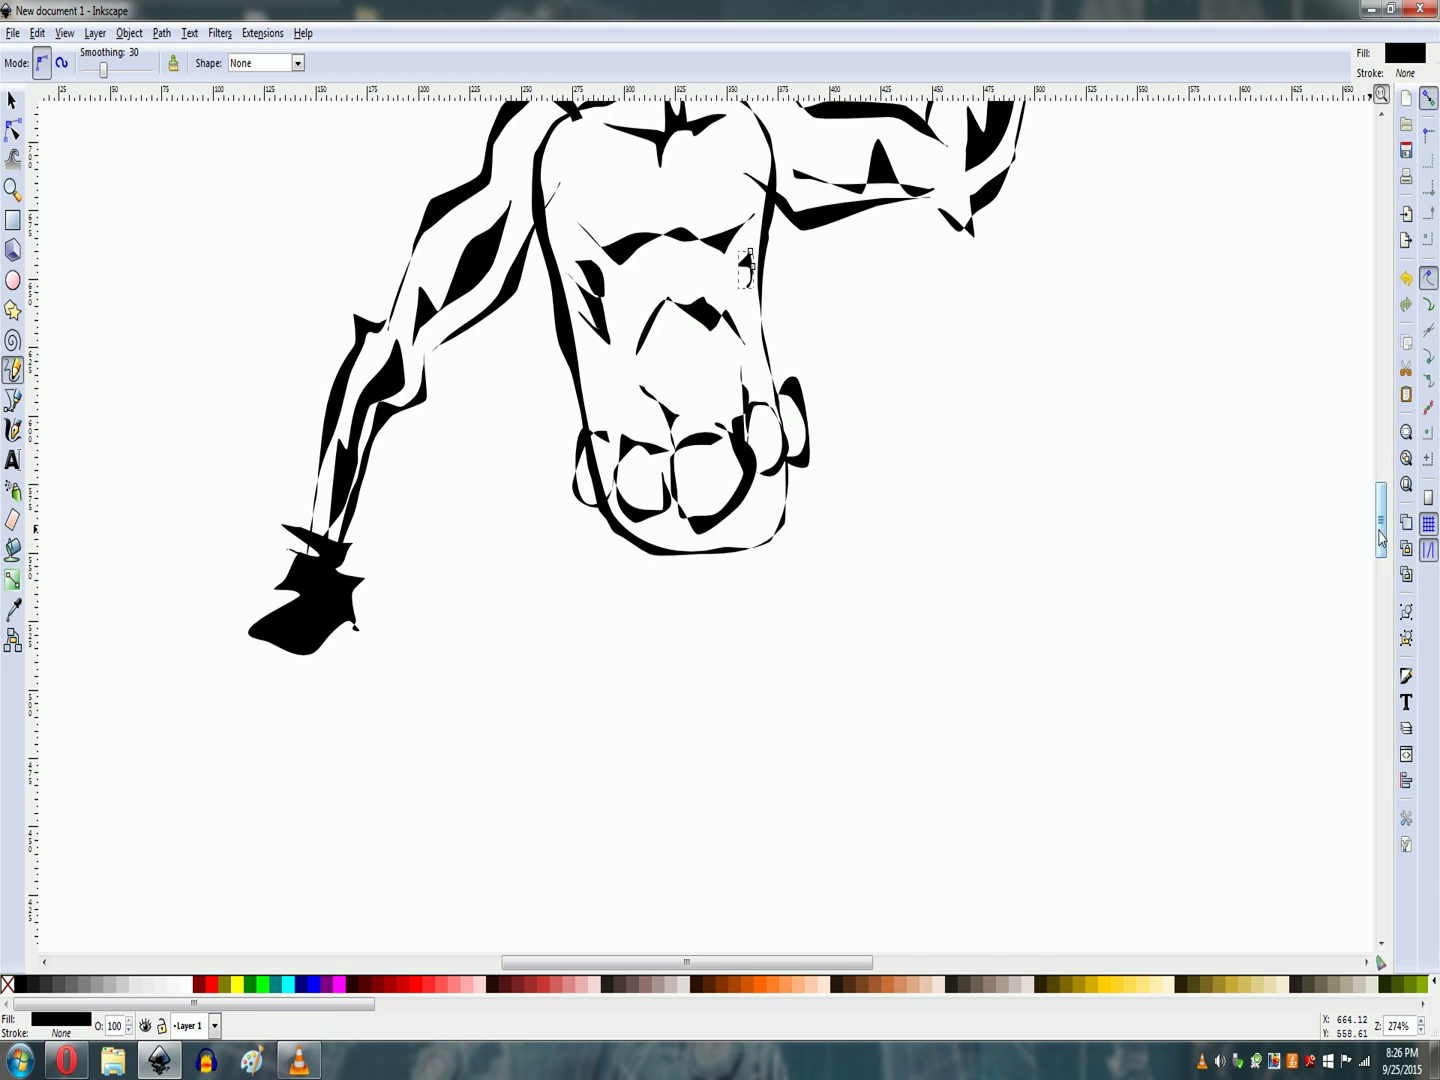
Draw the thigh and knee on the lowered-arm side, with an additional inner thigh contour up to the crotch
scroll(1381, 530, "down", 1)
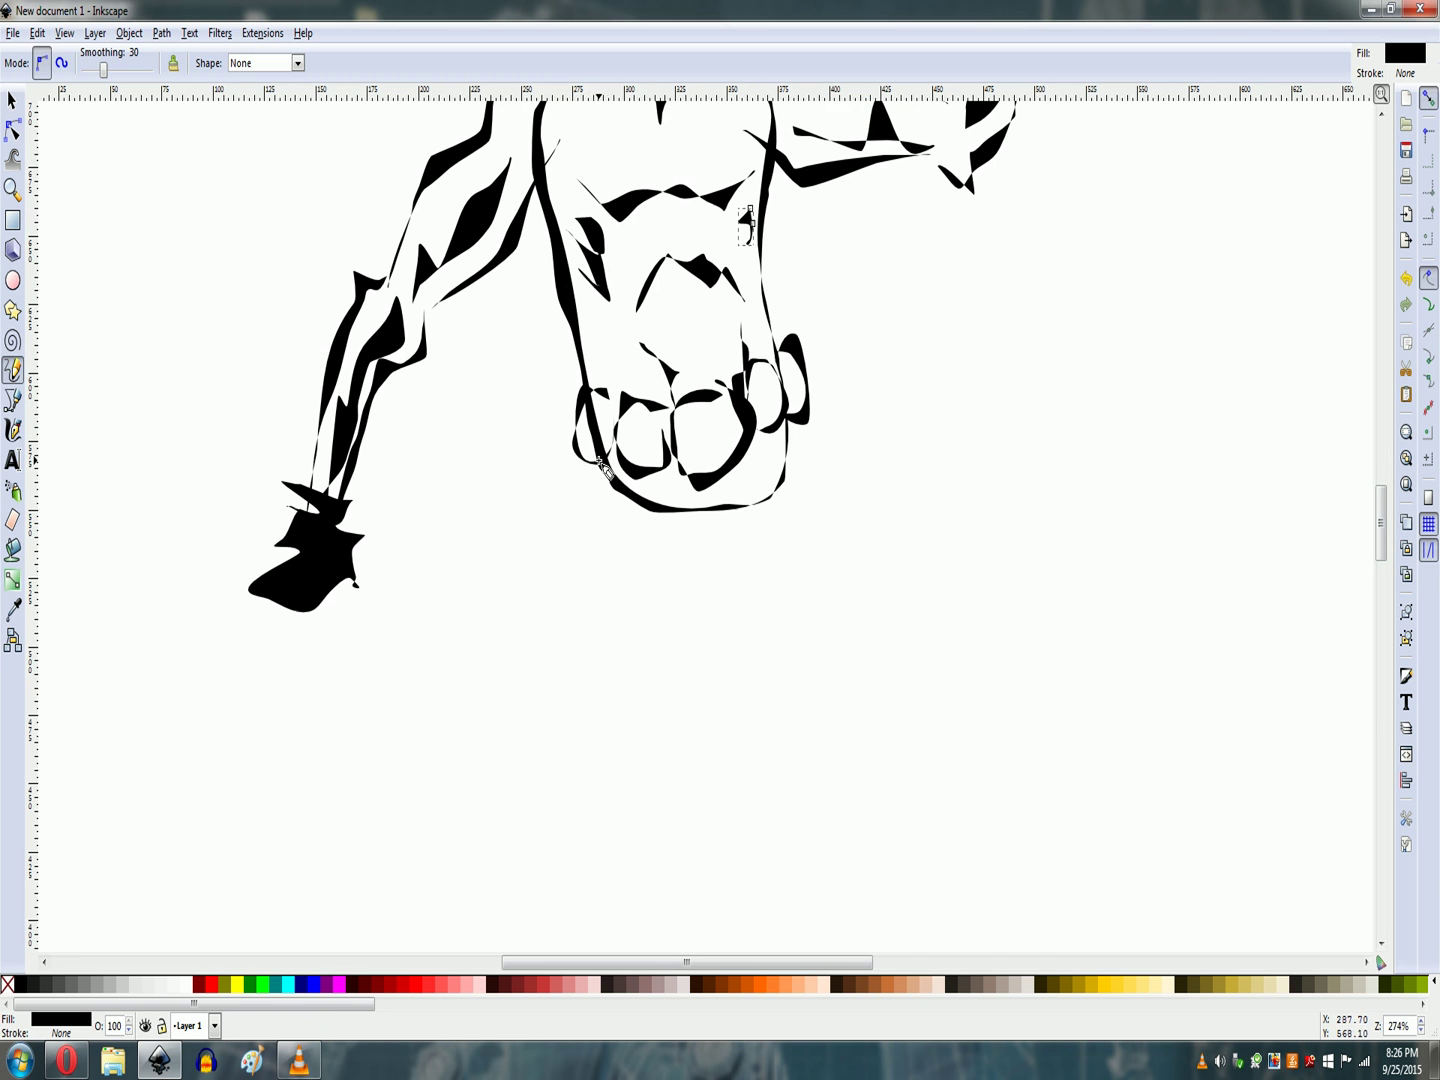
mouse_move(598, 463)
left_mouse_down()
mouse_move(559, 726)
mouse_move(603, 925)
mouse_move(652, 865)
mouse_move(688, 680)
mouse_move(656, 580)
mouse_move(669, 842)
mouse_move(618, 905)
mouse_move(580, 762)
mouse_move(580, 535)
mouse_move(597, 489)
left_mouse_up()
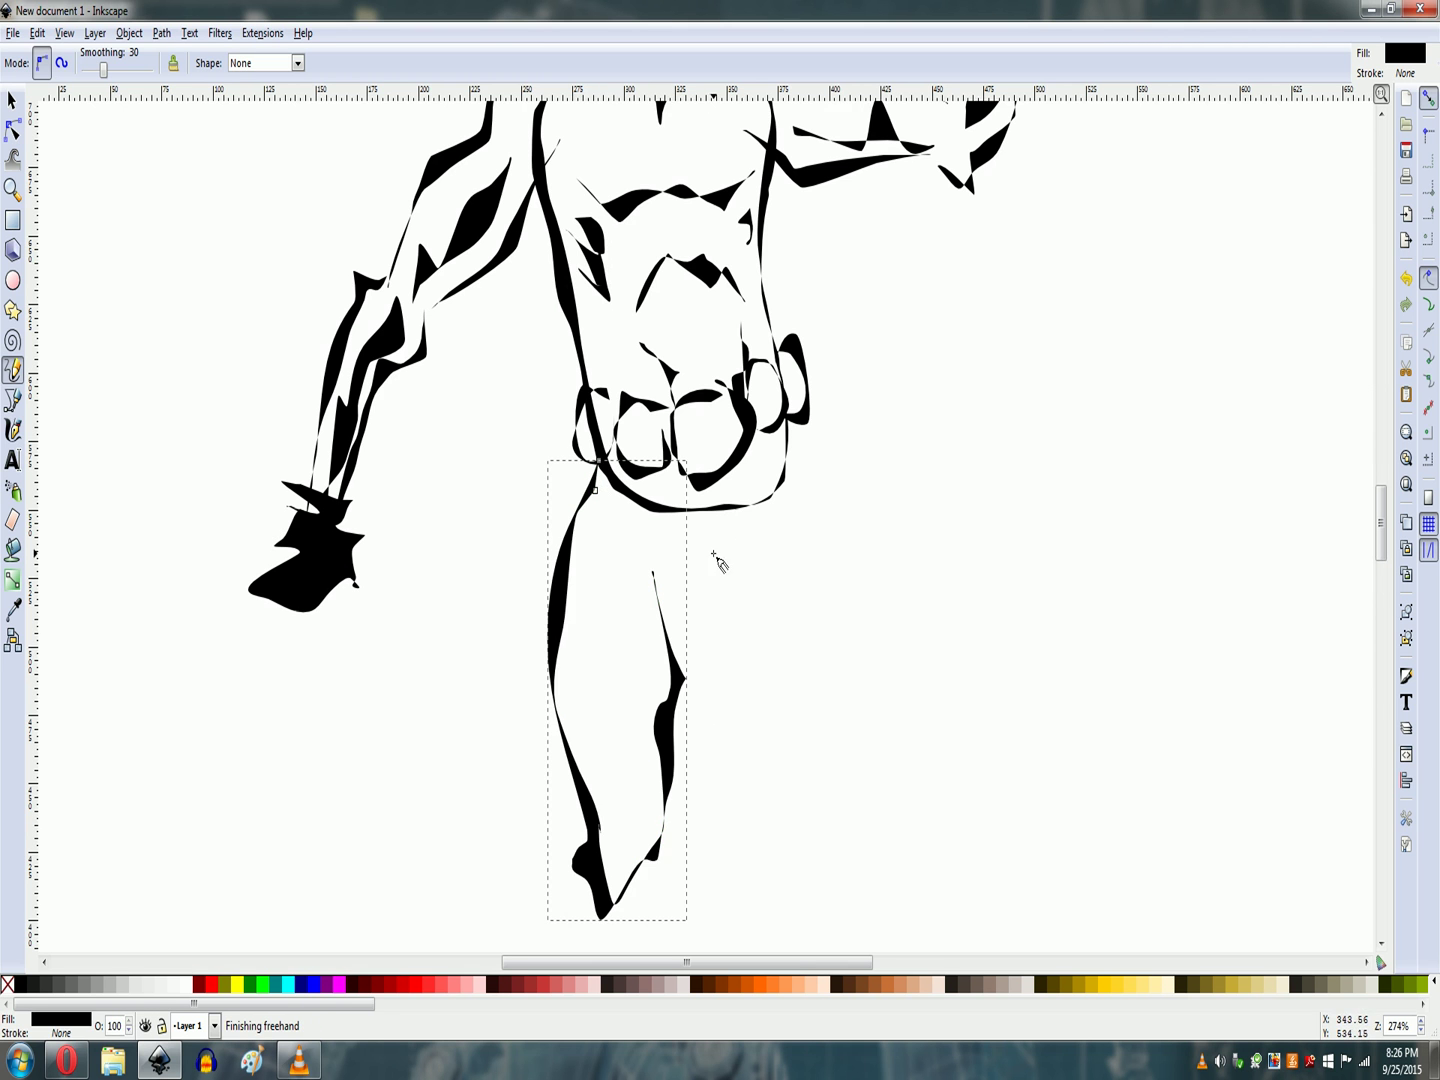
mouse_move(667, 752)
left_mouse_down()
mouse_move(710, 562)
mouse_move(666, 715)
left_mouse_up()
mouse_move(708, 583)
left_mouse_down()
mouse_move(842, 812)
mouse_move(869, 810)
mouse_move(877, 883)
mouse_move(923, 805)
mouse_move(866, 880)
mouse_move(710, 584)
left_mouse_up()
mouse_move(788, 431)
left_mouse_down()
mouse_move(903, 588)
mouse_move(932, 736)
mouse_move(790, 436)
left_mouse_up()
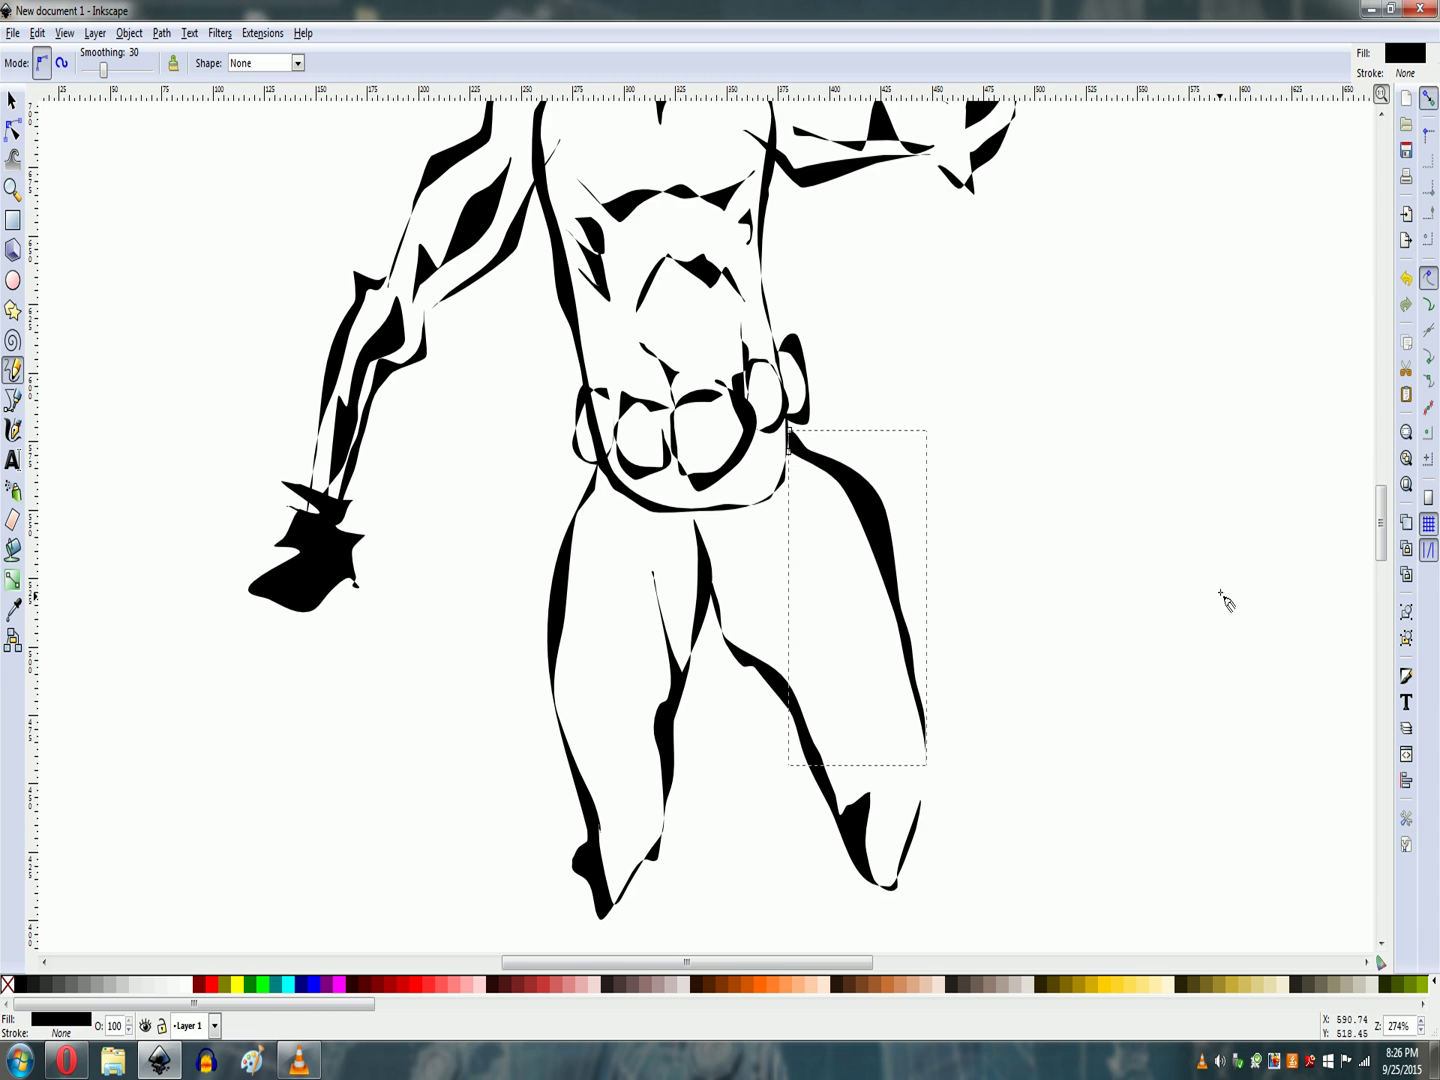
key("ctrl+z")
key("ctrl+z")
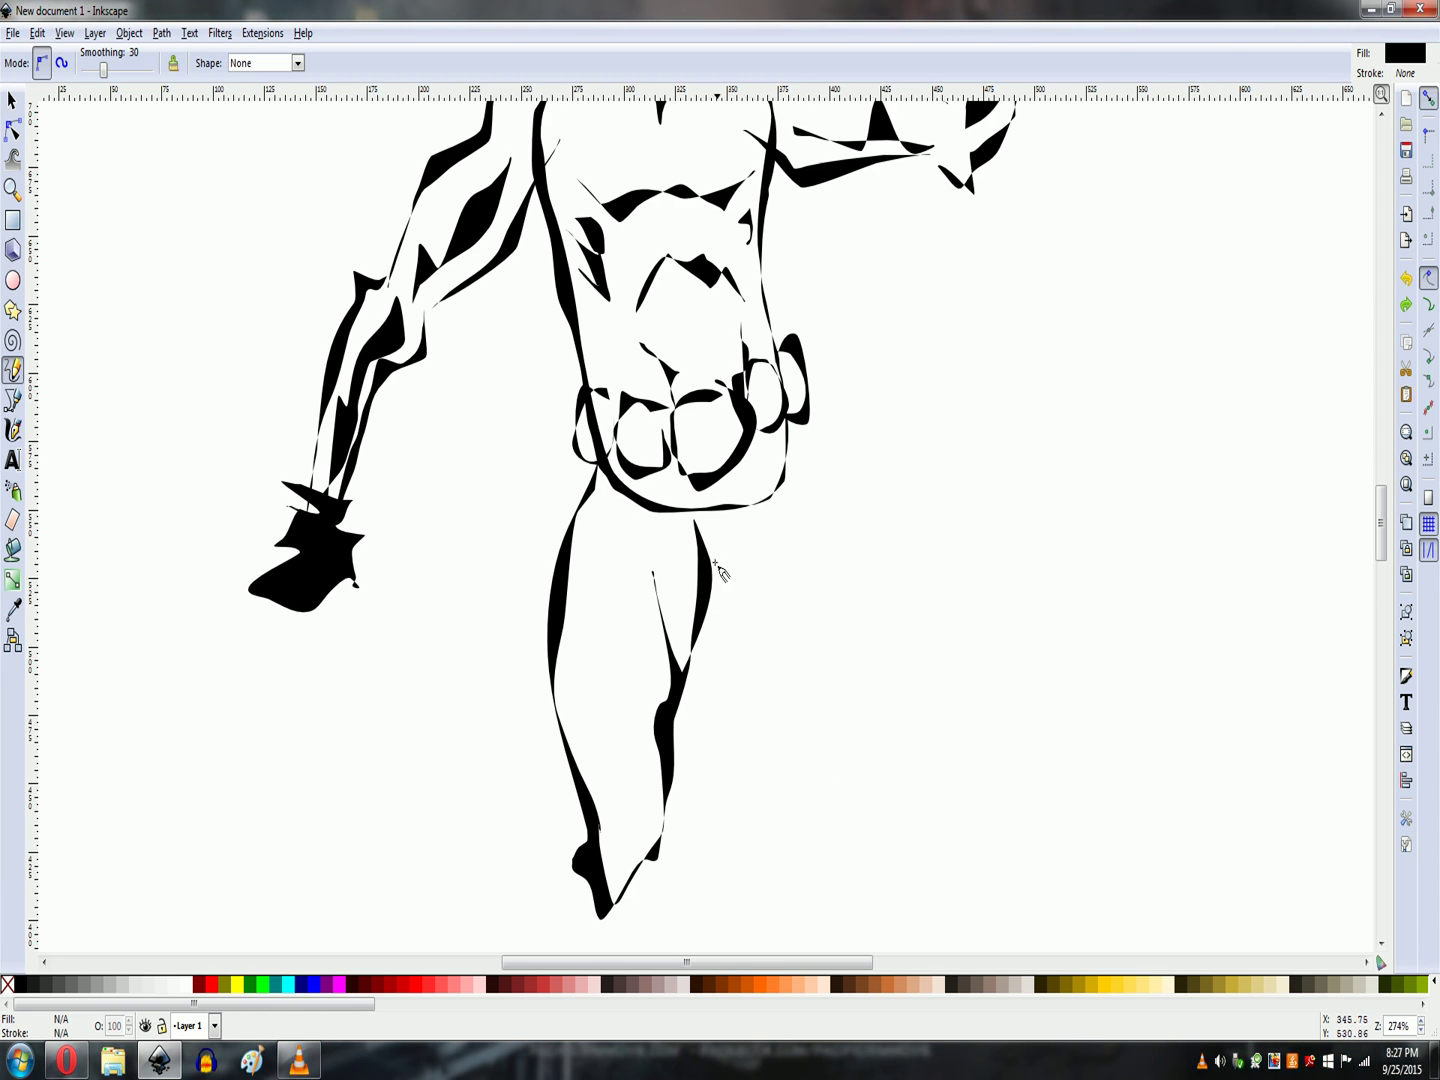
Draw the inner and outer contours of the thigh on the raised-arm side and add muscle lines inside both thighs
mouse_move(711, 581)
left_mouse_down()
mouse_move(770, 686)
mouse_move(805, 797)
mouse_move(778, 685)
mouse_move(707, 560)
left_mouse_up()
mouse_move(791, 461)
left_mouse_down()
mouse_move(840, 514)
mouse_move(858, 807)
left_mouse_up()
mouse_move(859, 707)
left_mouse_down()
mouse_move(833, 535)
mouse_move(791, 462)
left_mouse_up()
mouse_move(825, 789)
left_mouse_down()
mouse_move(843, 722)
mouse_move(823, 794)
left_mouse_up()
mouse_move(622, 833)
left_mouse_down()
mouse_move(626, 700)
mouse_move(624, 830)
left_mouse_up()
left_click_drag(1378, 541, 1379, 558)
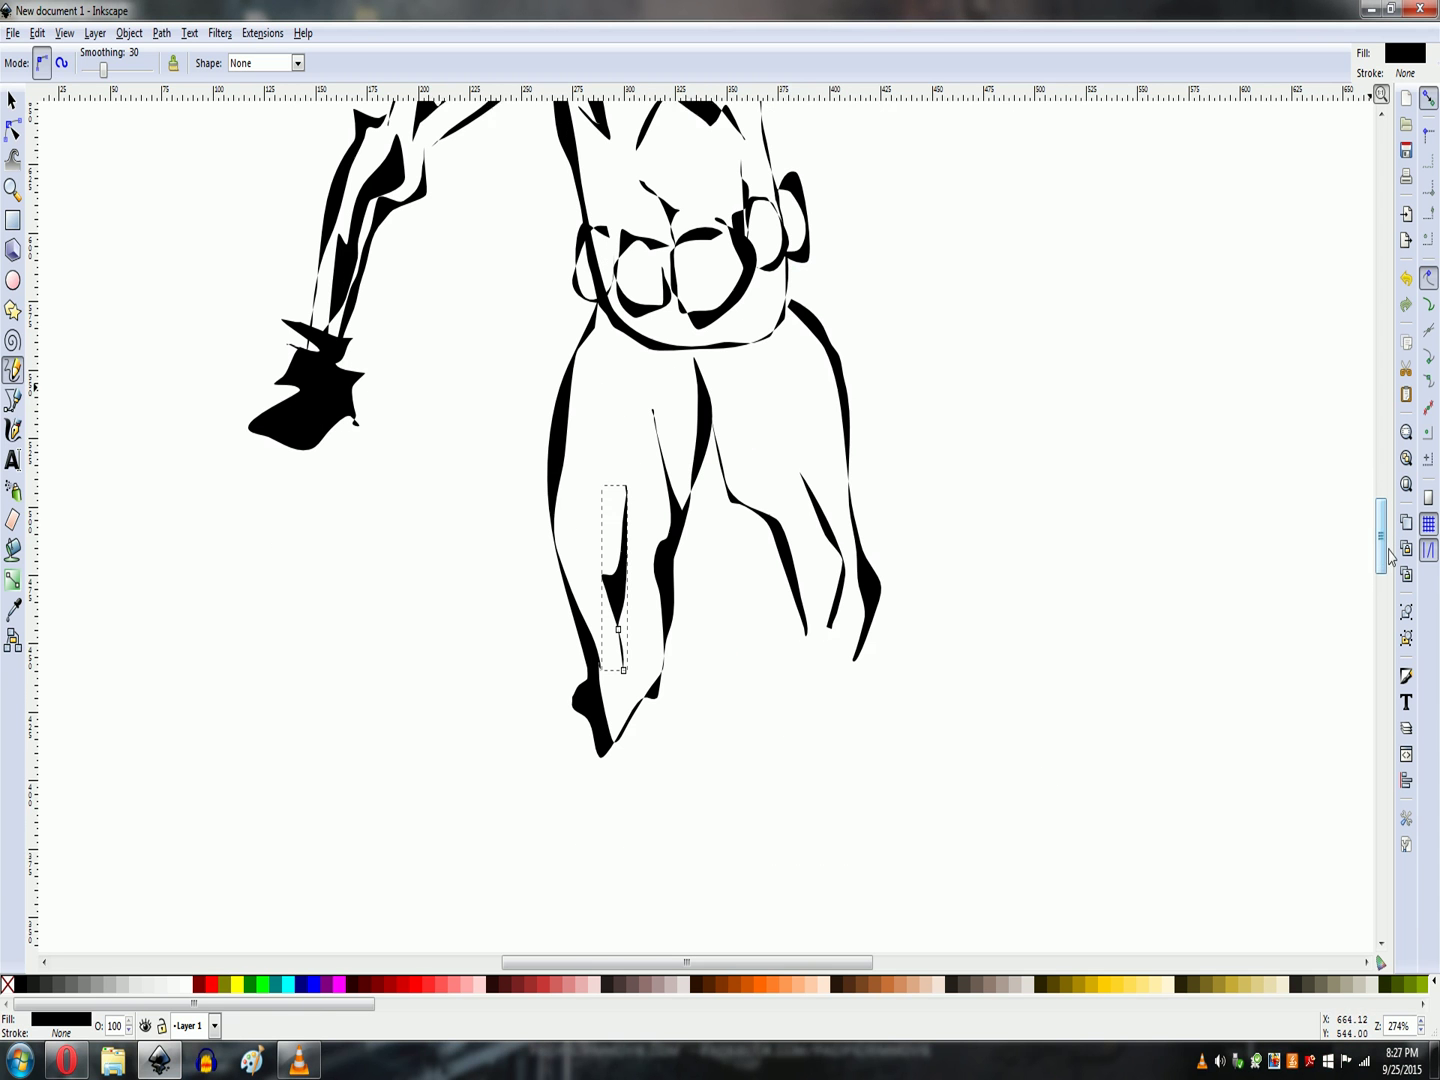
mouse_move(700, 448)
left_mouse_down()
mouse_move(735, 430)
mouse_move(760, 337)
mouse_move(760, 310)
mouse_move(720, 407)
mouse_move(727, 296)
mouse_move(698, 364)
mouse_move(648, 320)
mouse_move(700, 440)
left_mouse_up()
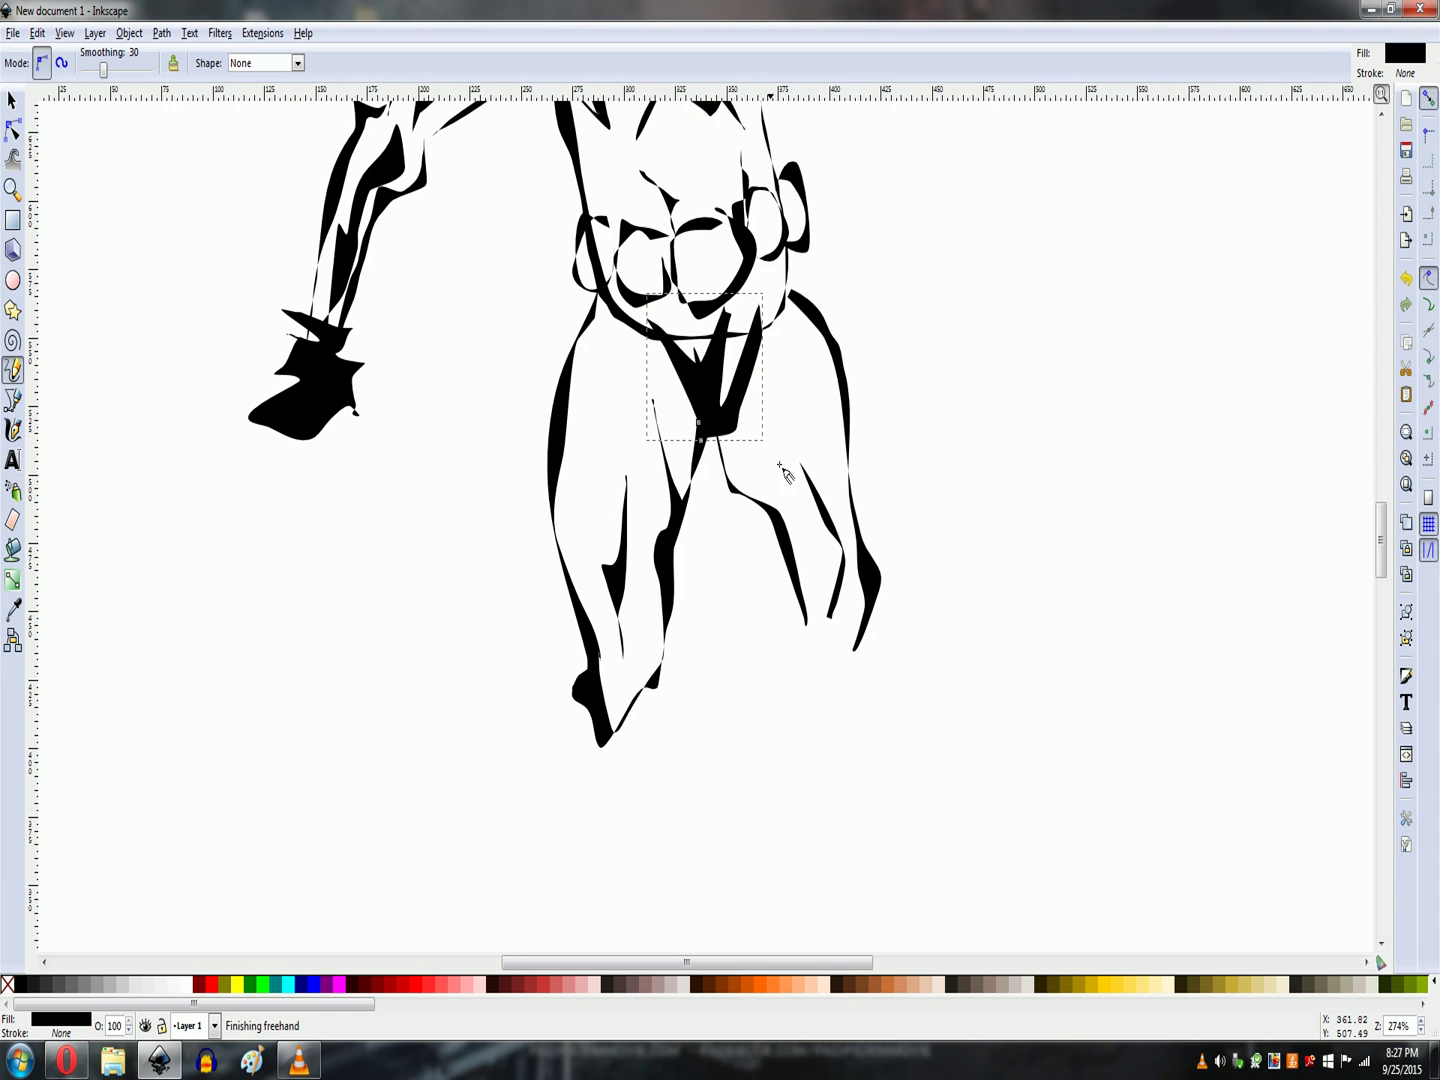
key("minus")
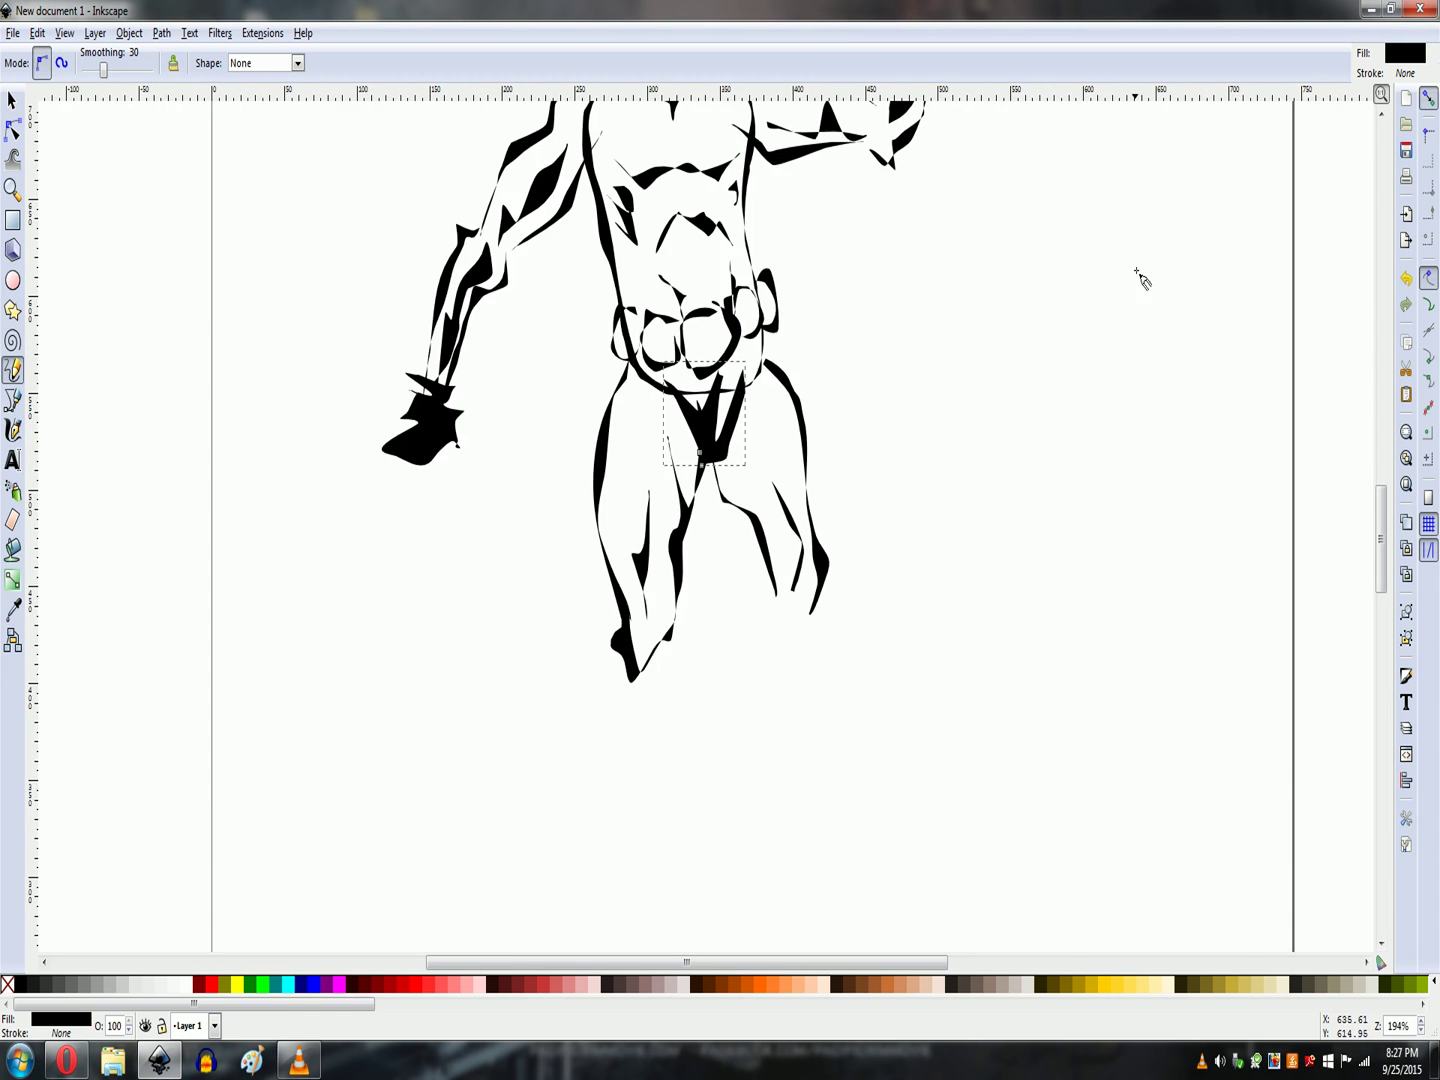
key("minus")
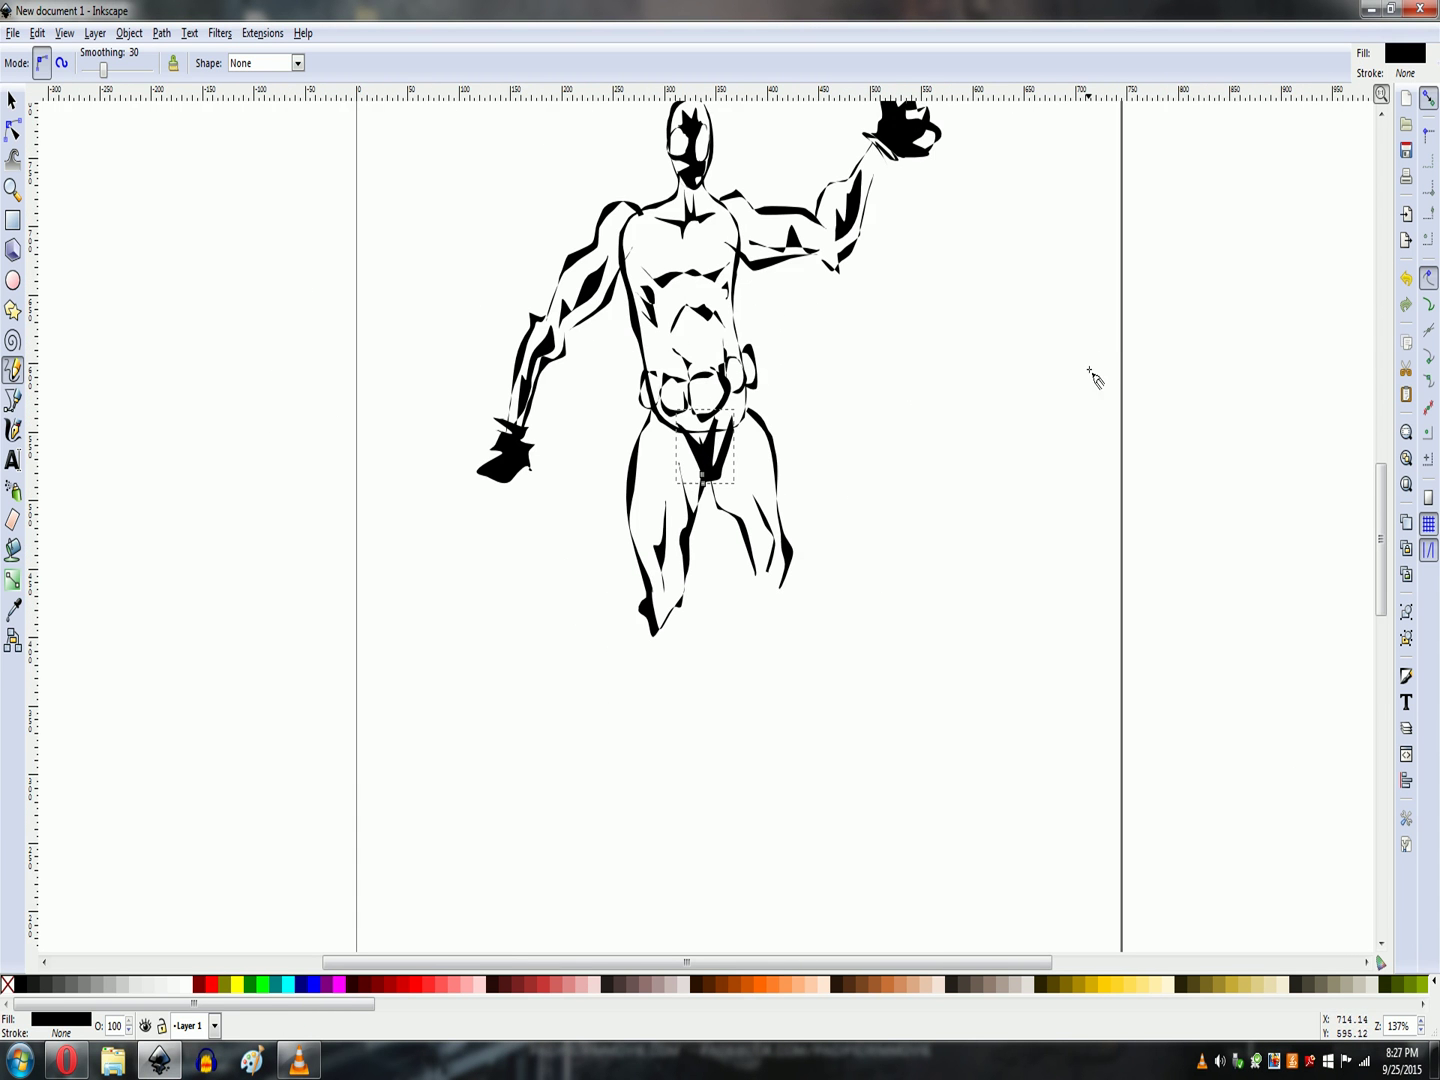
key("Delete")
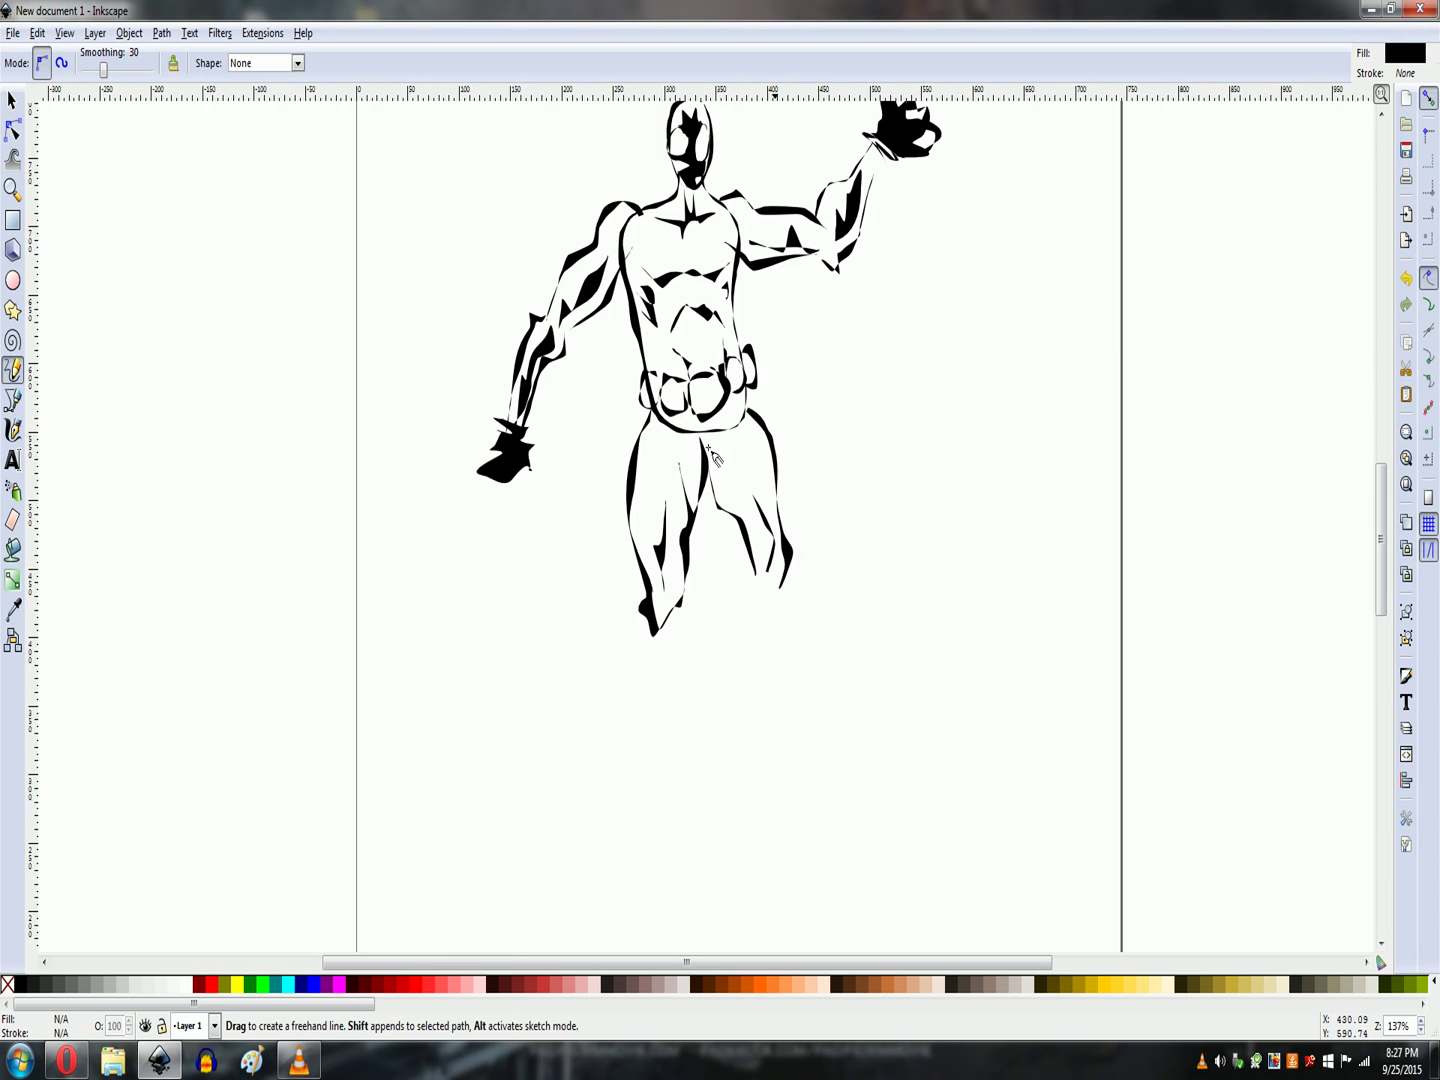
Delete the original neck-and-torso outline path
left_click(12, 101)
left_click(706, 437)
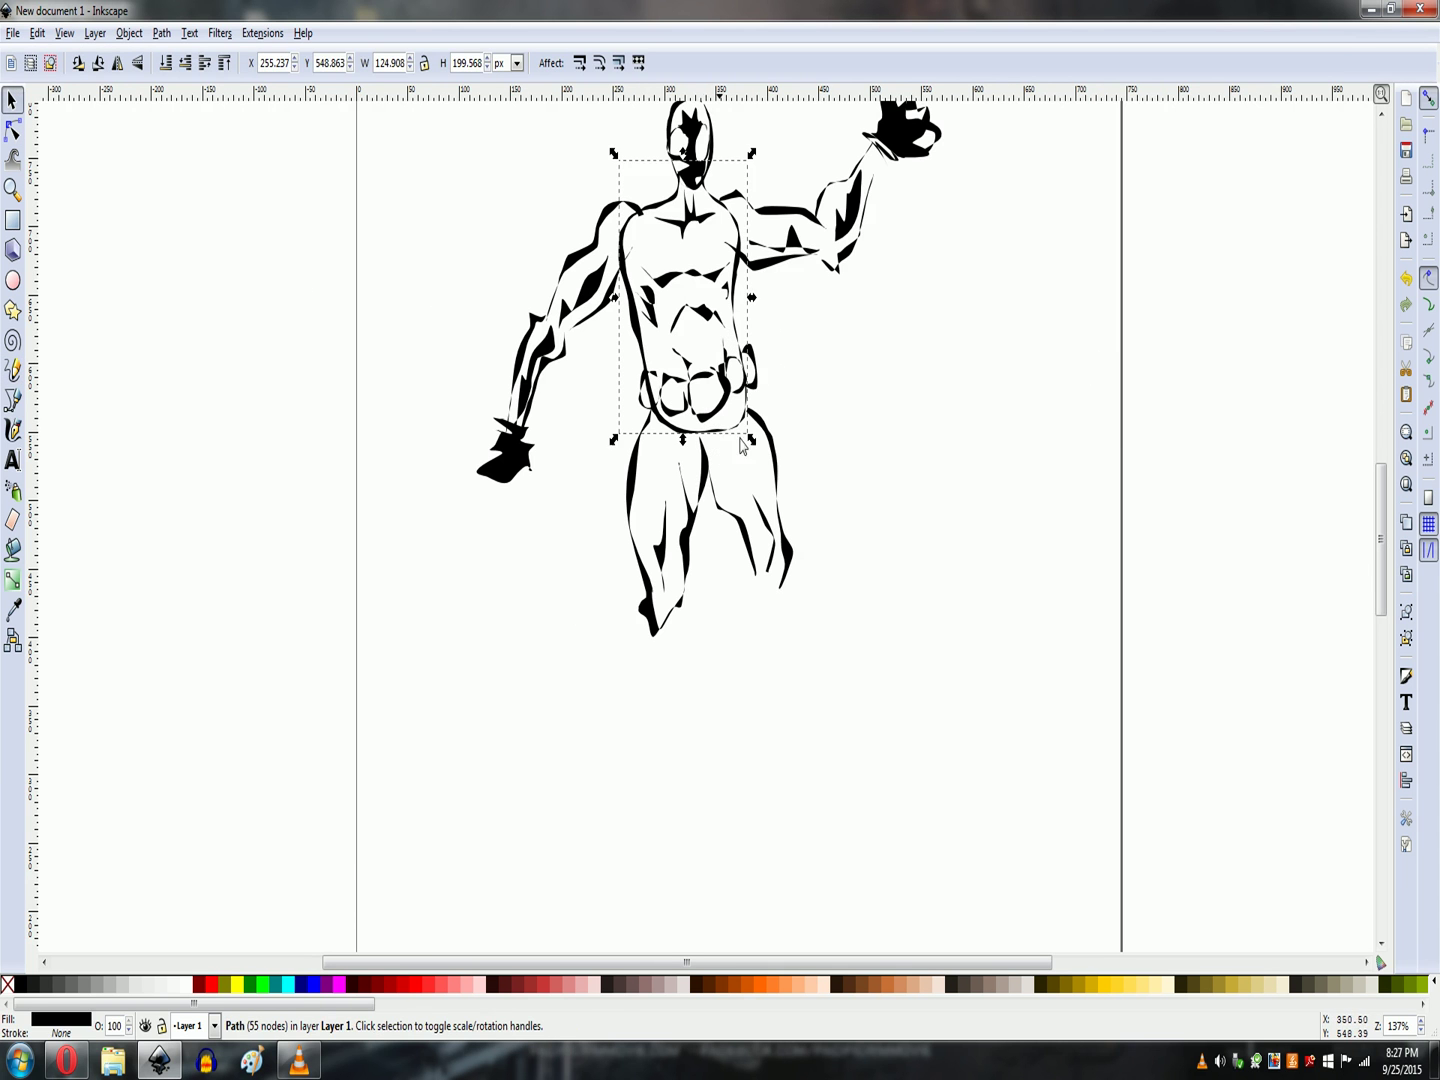
key("Delete")
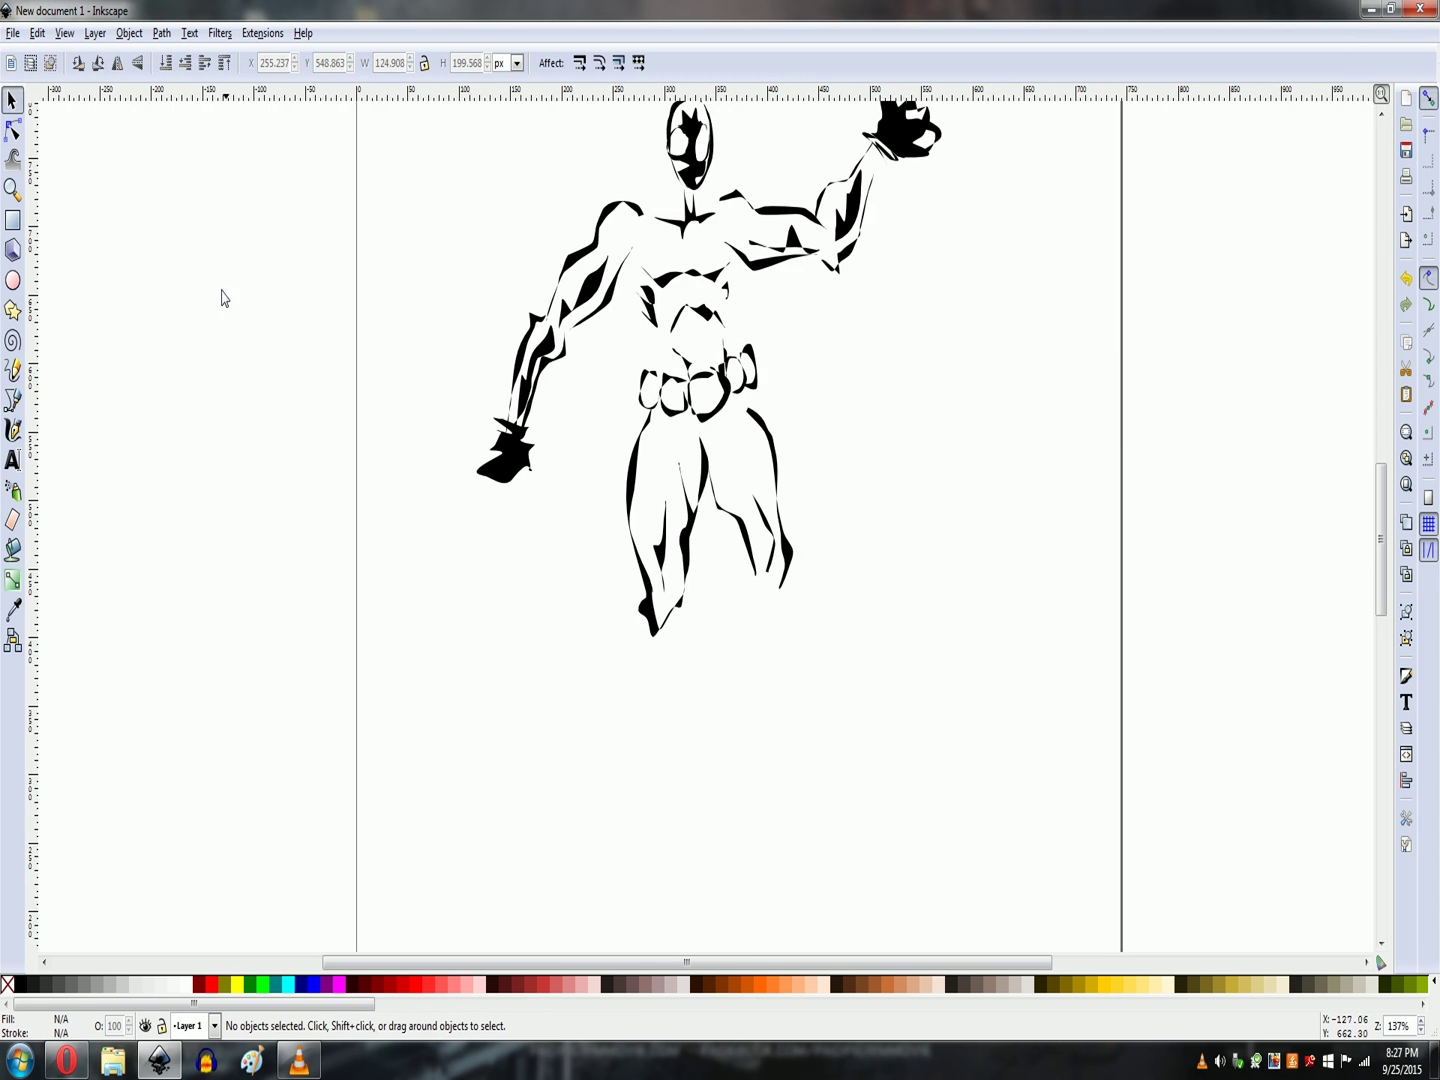
Redraw the torso freehand with angular side contours down to the belt and short lines from the neck to the shoulders
left_click(12, 370)
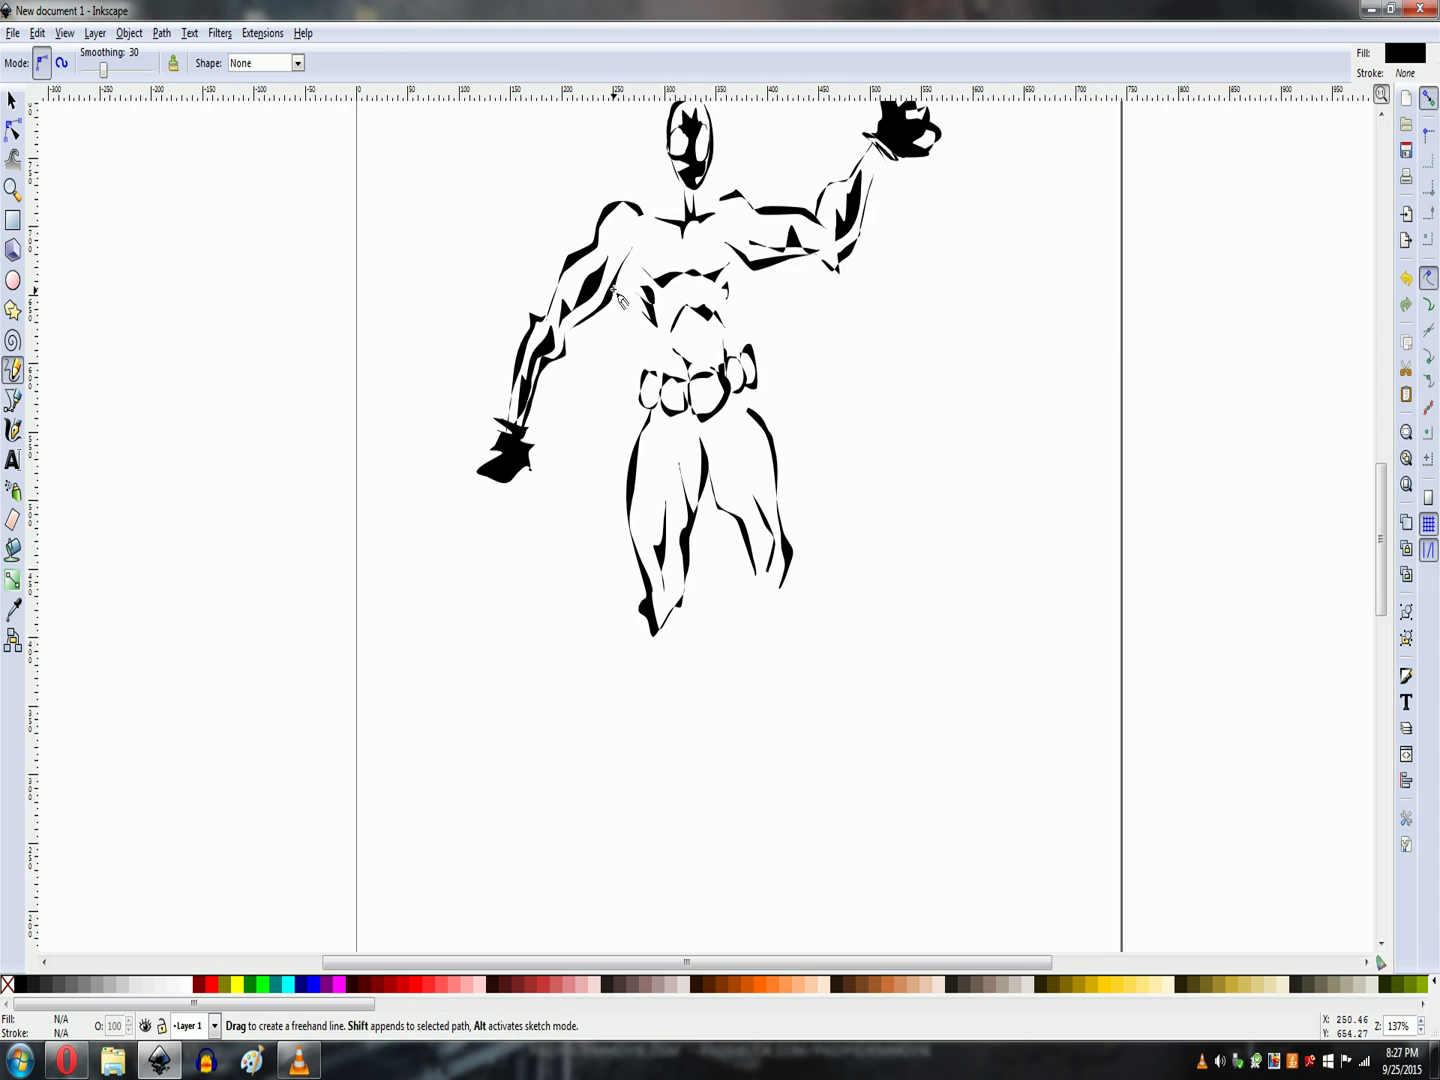
mouse_move(615, 291)
left_mouse_down()
mouse_move(649, 383)
mouse_move(618, 284)
left_mouse_up()
mouse_move(742, 355)
left_mouse_down()
mouse_move(743, 263)
mouse_move(757, 291)
mouse_move(738, 352)
left_mouse_up()
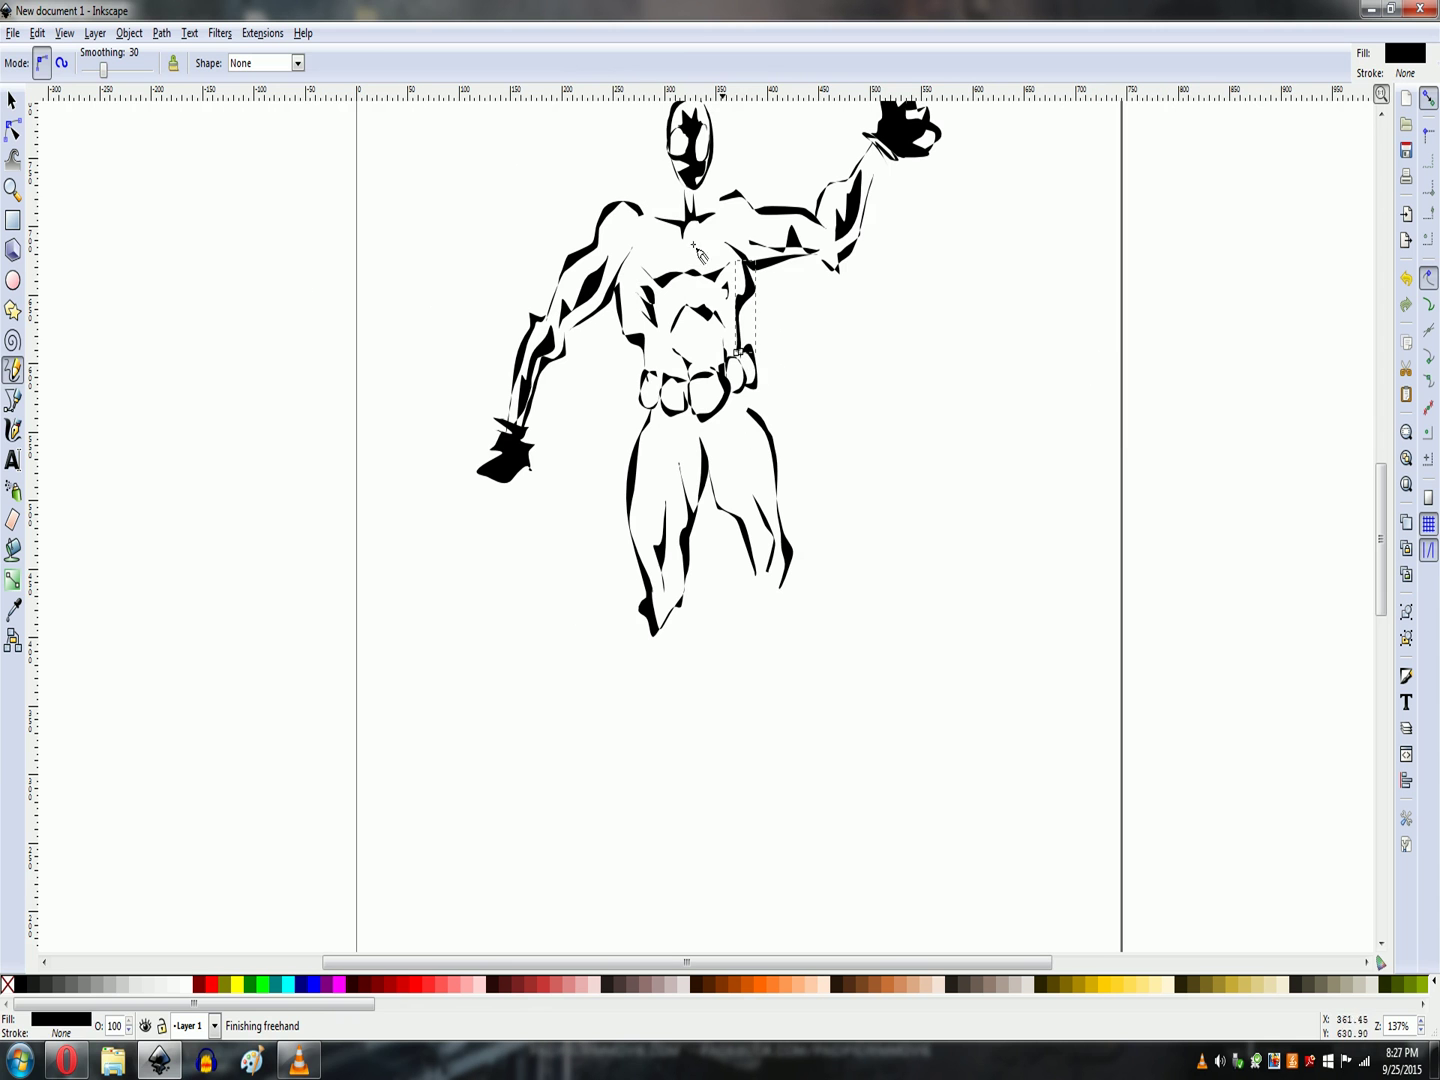
mouse_move(655, 210)
left_mouse_down()
mouse_move(674, 174)
mouse_move(664, 203)
left_mouse_up()
mouse_move(708, 182)
left_mouse_down()
mouse_move(729, 201)
mouse_move(707, 184)
left_mouse_up()
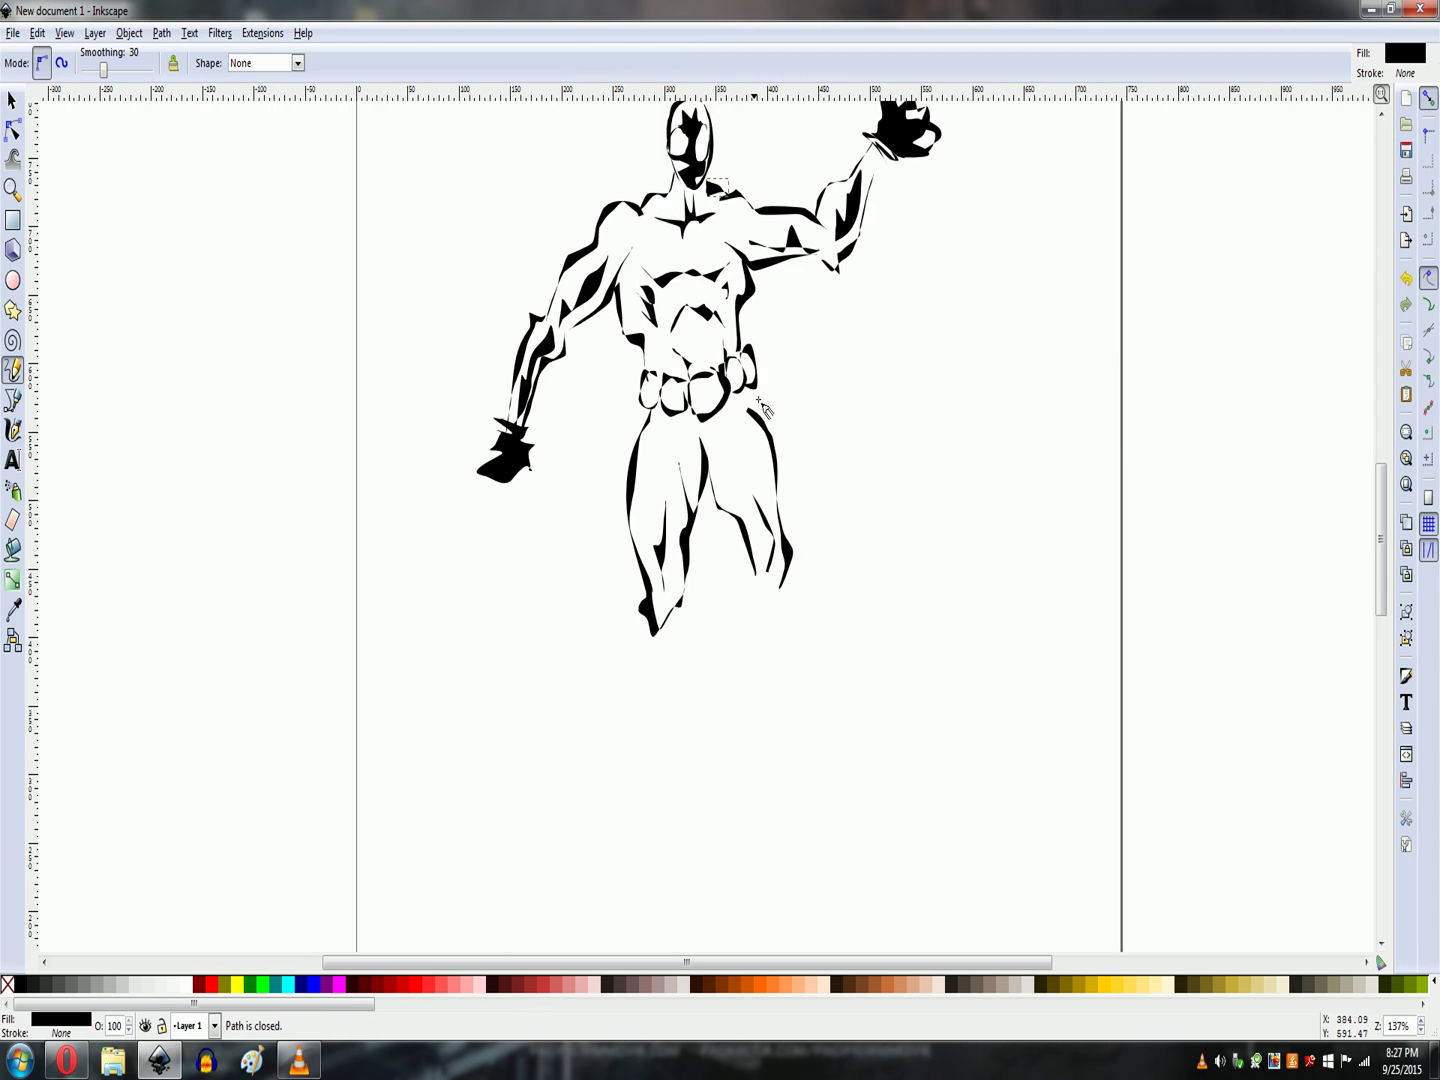
Draw both lower legs below the knees and a solid black foot on the raised-arm side's leg
mouse_move(644, 613)
left_mouse_down()
mouse_move(630, 634)
mouse_move(631, 803)
mouse_move(671, 664)
mouse_move(670, 648)
mouse_move(638, 760)
mouse_move(659, 625)
left_mouse_up()
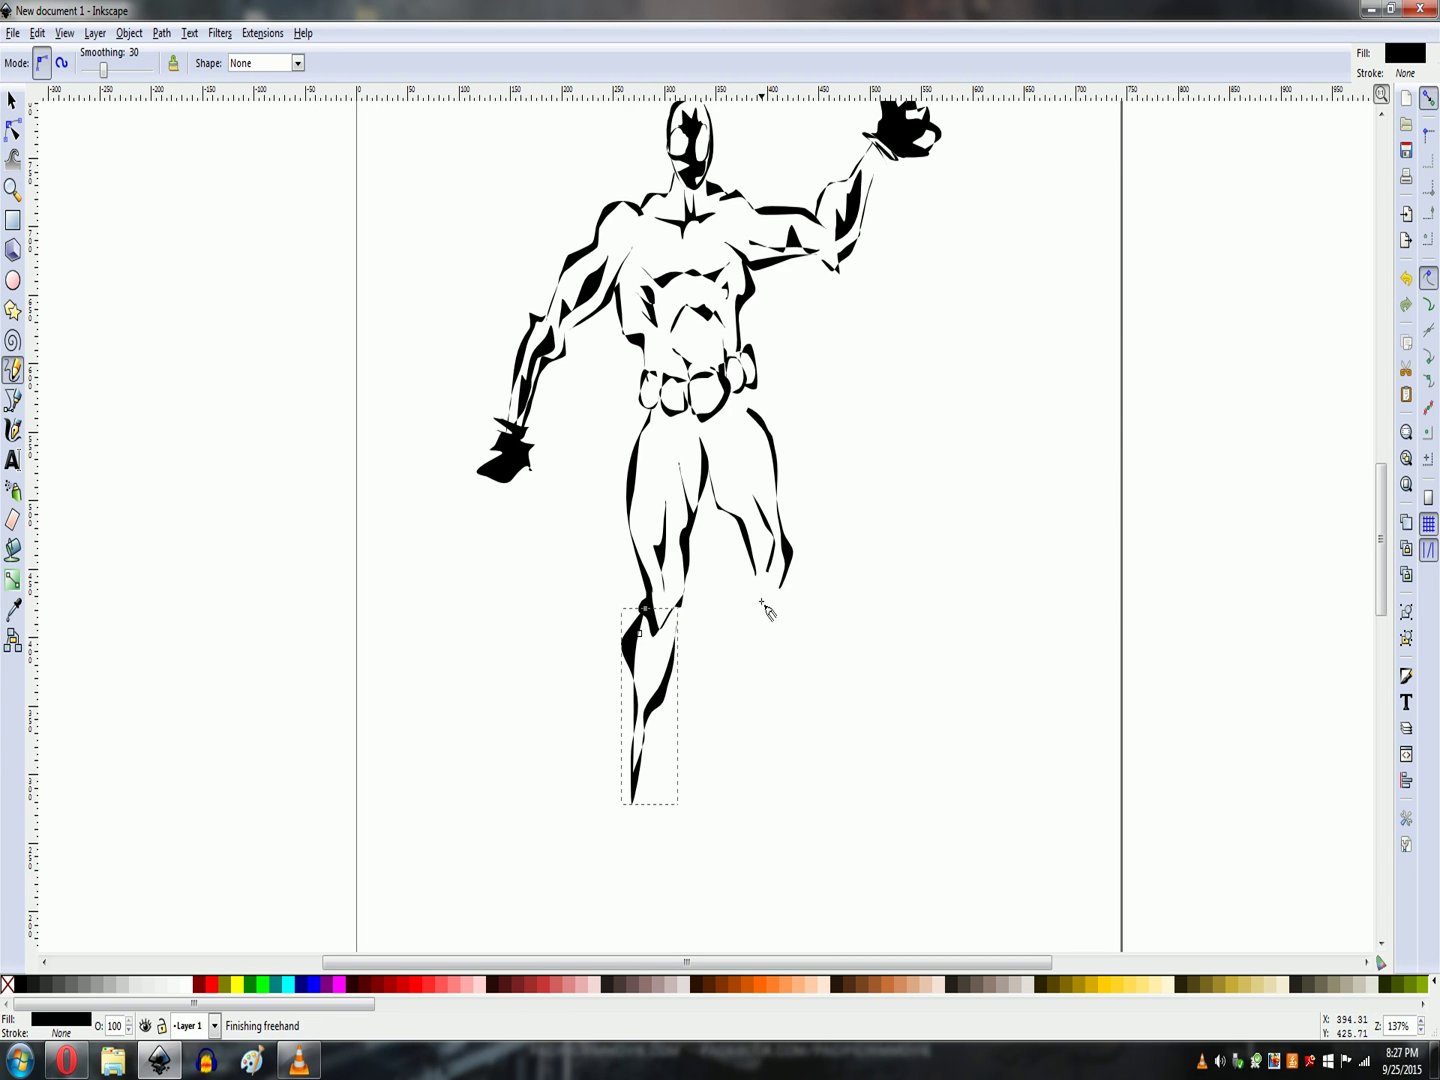
mouse_move(772, 597)
left_mouse_down()
mouse_move(793, 594)
mouse_move(750, 635)
mouse_move(772, 665)
mouse_move(788, 758)
mouse_move(805, 622)
mouse_move(780, 732)
mouse_move(750, 596)
left_mouse_up()
mouse_move(773, 736)
left_mouse_down()
mouse_move(809, 742)
mouse_move(798, 792)
mouse_move(775, 791)
mouse_move(774, 736)
left_mouse_up()
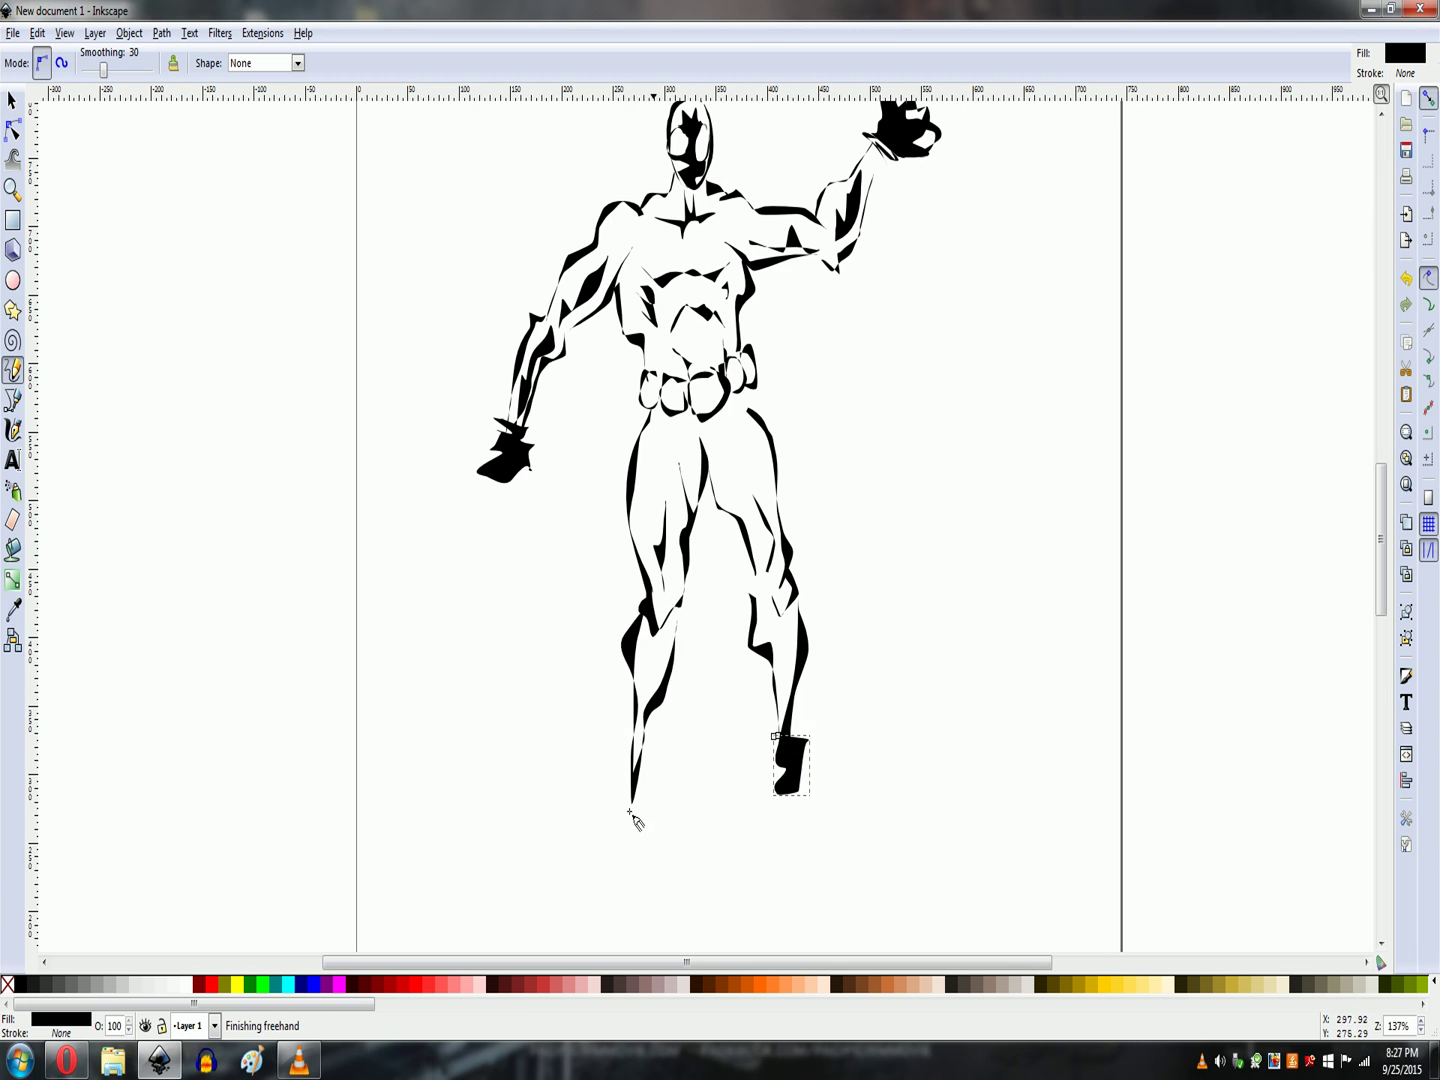
Draw a solid black flared foot on the lowered-arm side's leg and extend the other foot with a pointed toe
mouse_move(614, 775)
left_mouse_down()
mouse_move(648, 796)
mouse_move(635, 831)
mouse_move(614, 775)
left_mouse_up()
mouse_move(772, 769)
left_mouse_down()
mouse_move(771, 810)
mouse_move(850, 811)
mouse_move(810, 785)
mouse_move(780, 756)
left_mouse_up()
mouse_move(616, 791)
left_mouse_down()
mouse_move(612, 834)
mouse_move(589, 855)
mouse_move(618, 911)
mouse_move(647, 855)
mouse_move(636, 805)
left_mouse_up()
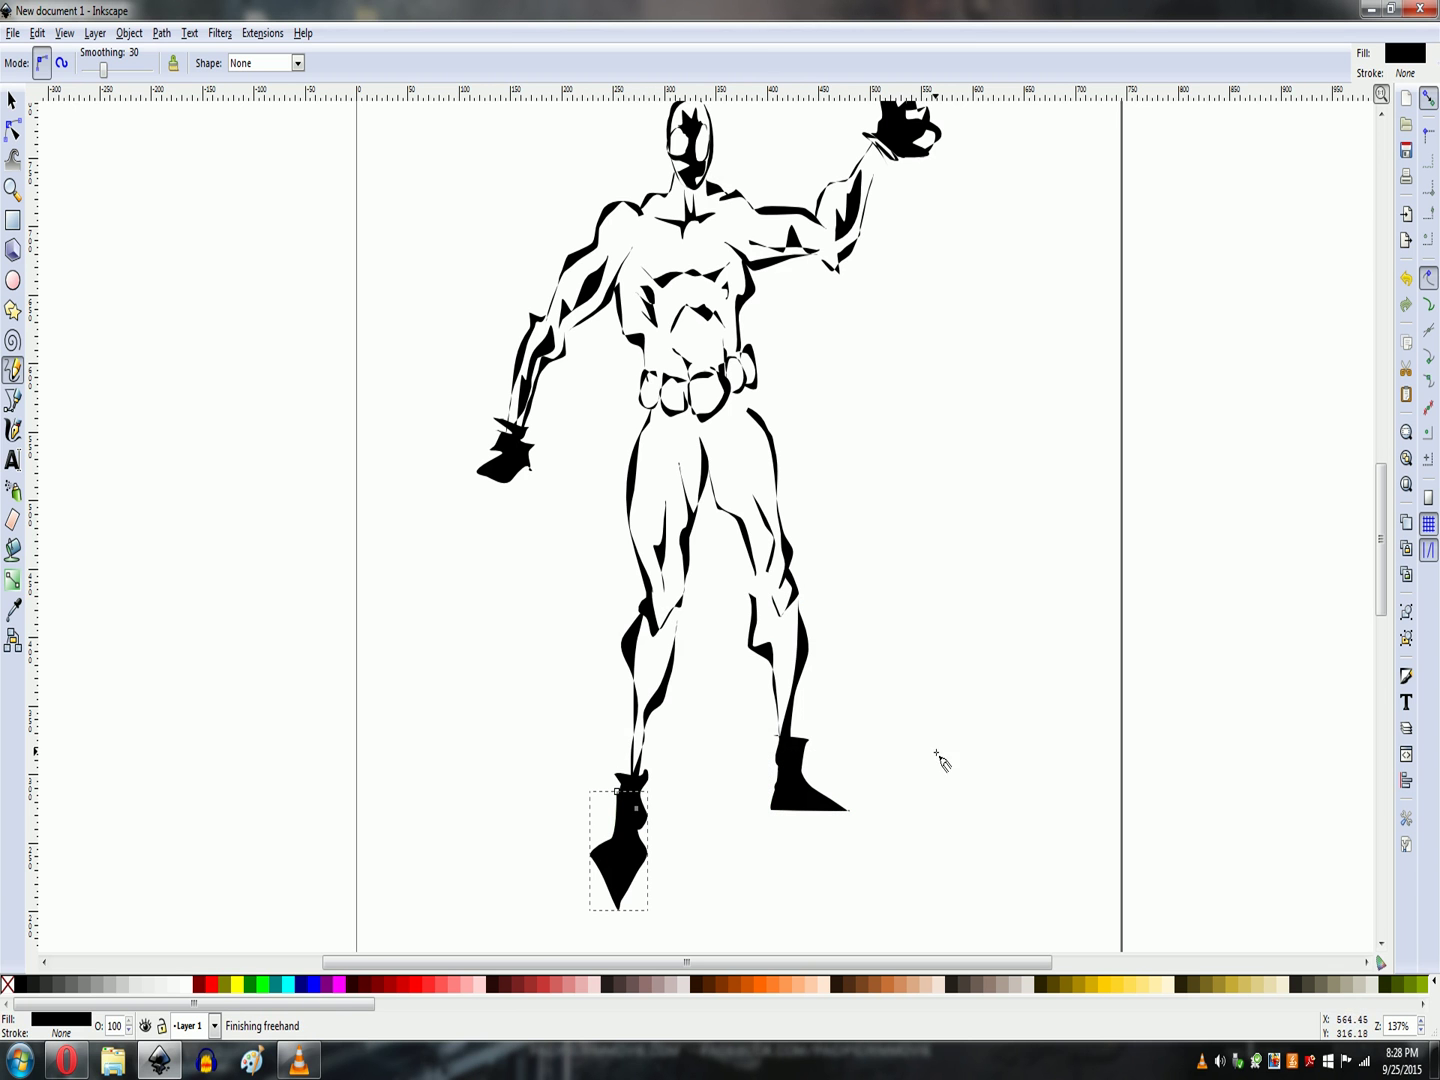
key("Delete")
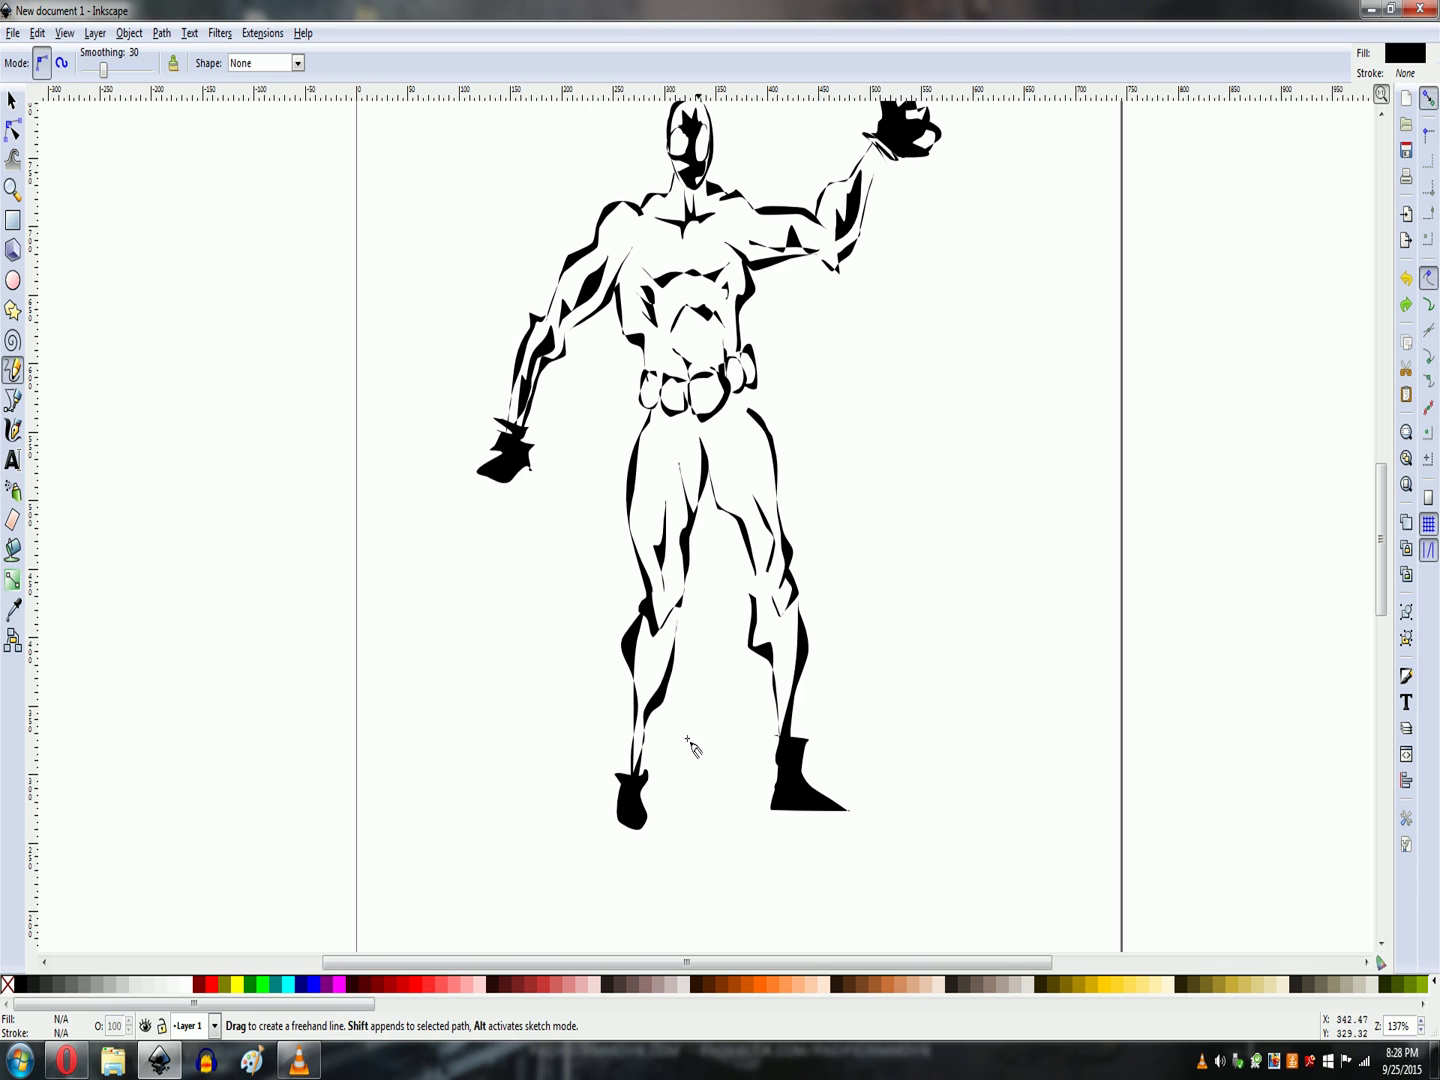
mouse_move(617, 795)
left_mouse_down()
mouse_move(601, 830)
mouse_move(640, 845)
mouse_move(646, 807)
mouse_move(617, 796)
left_mouse_up()
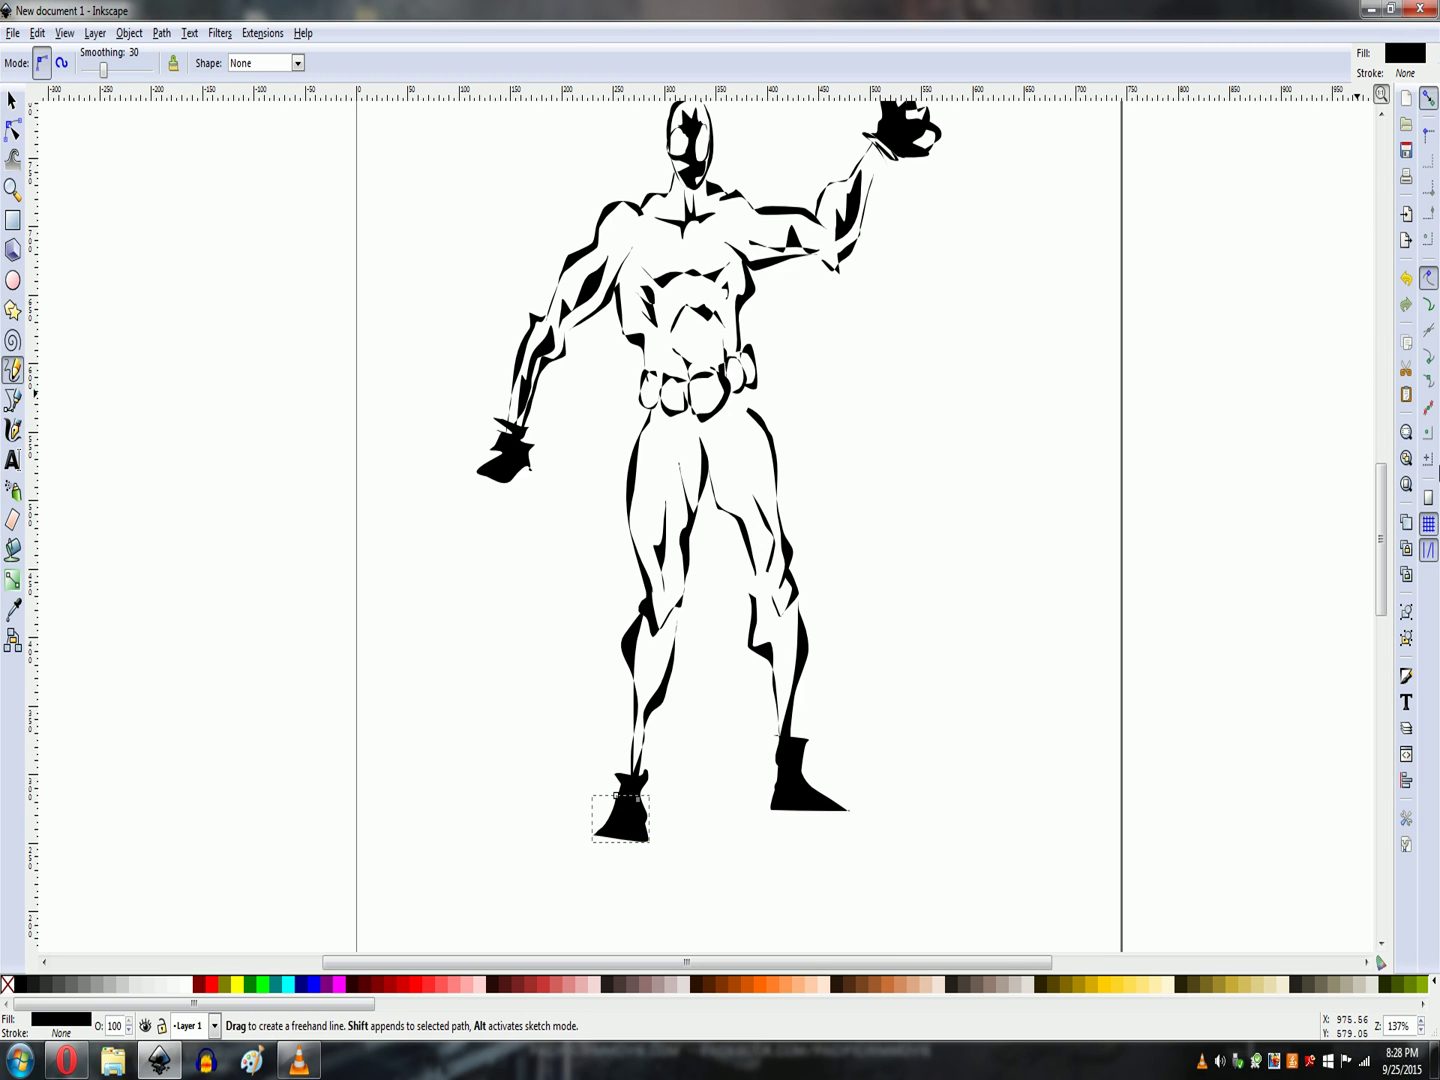
Delete the contour shape along the underside of the raised upper arm
scroll(1387, 560, "up", 2)
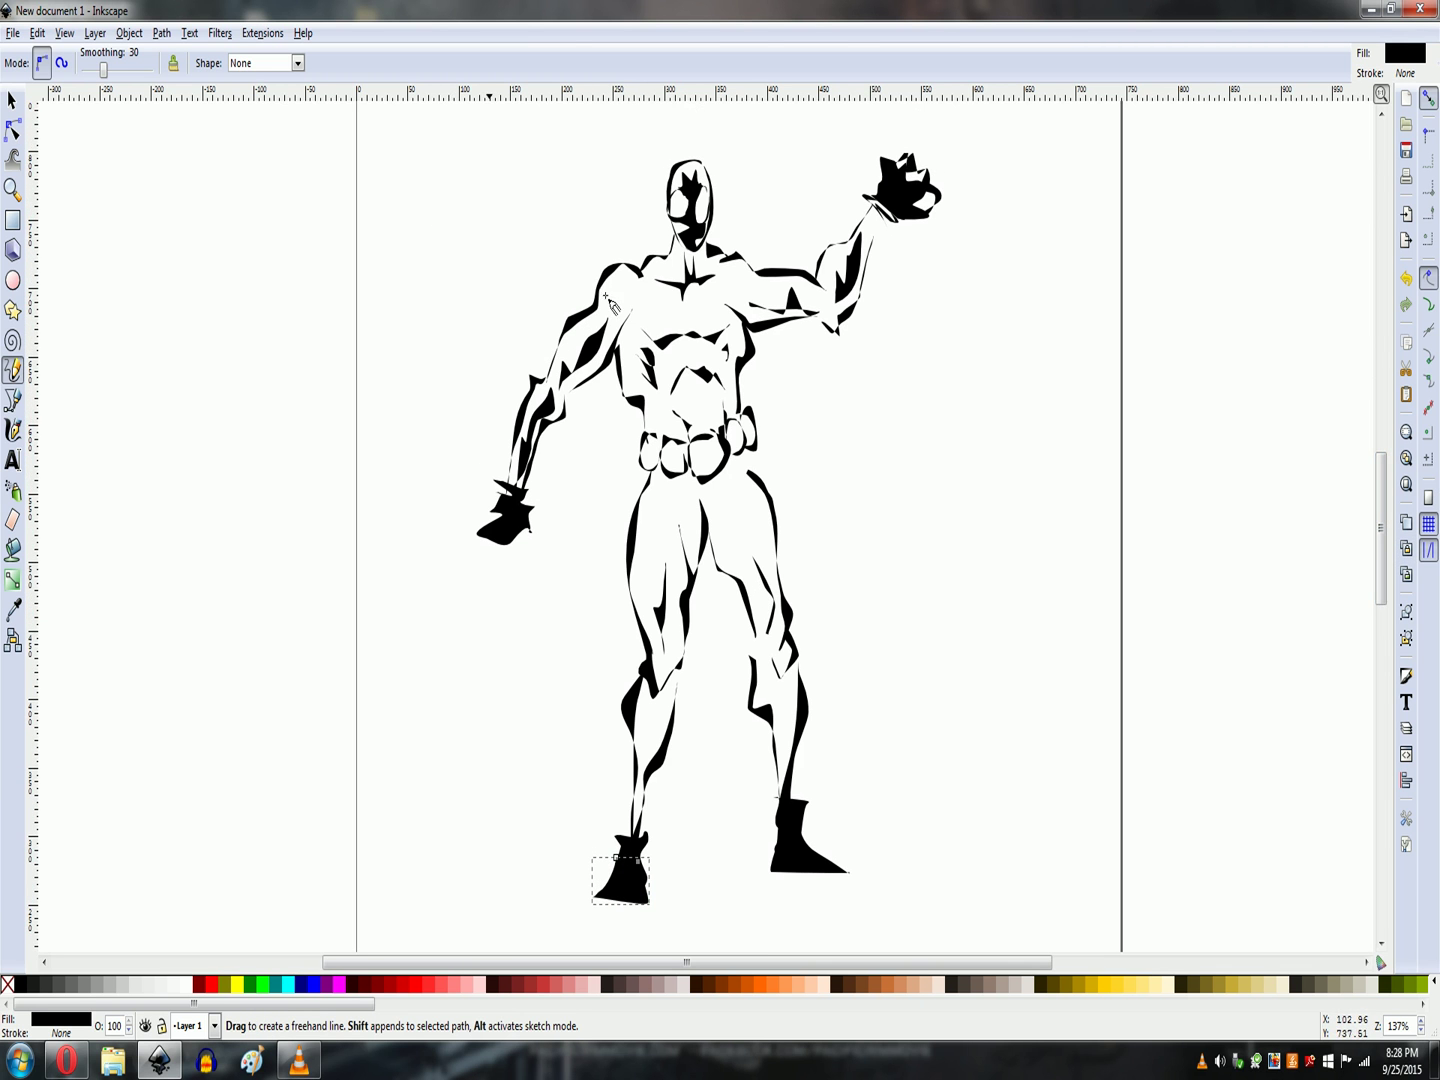
left_click(12, 100)
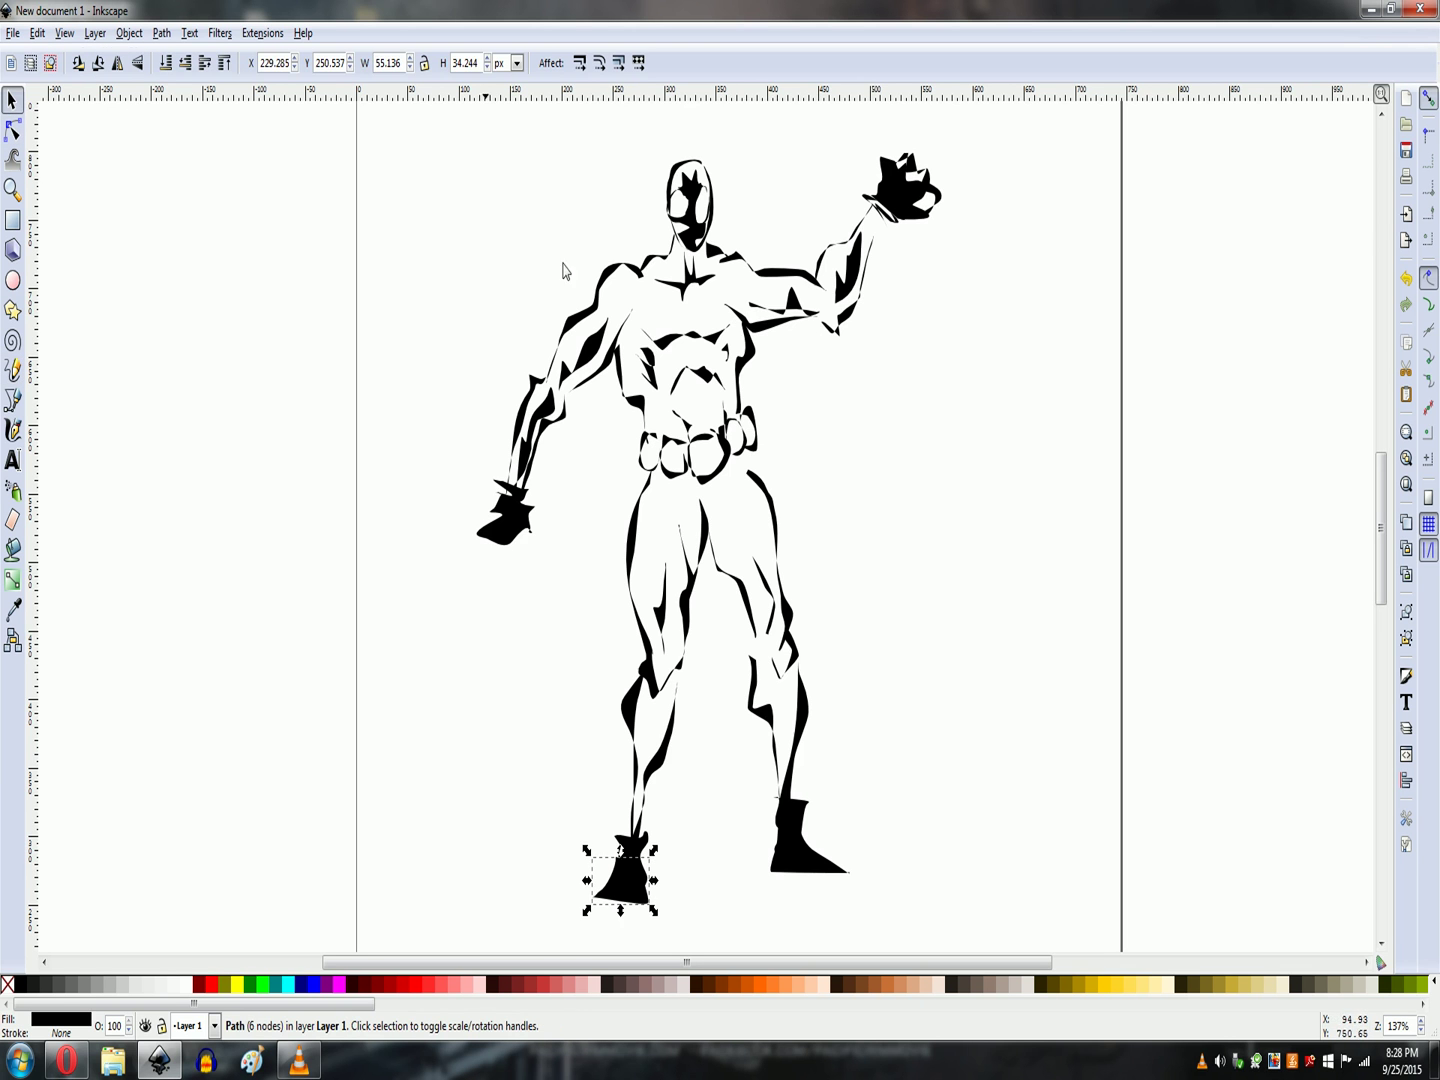
left_click(777, 328)
left_click(855, 345)
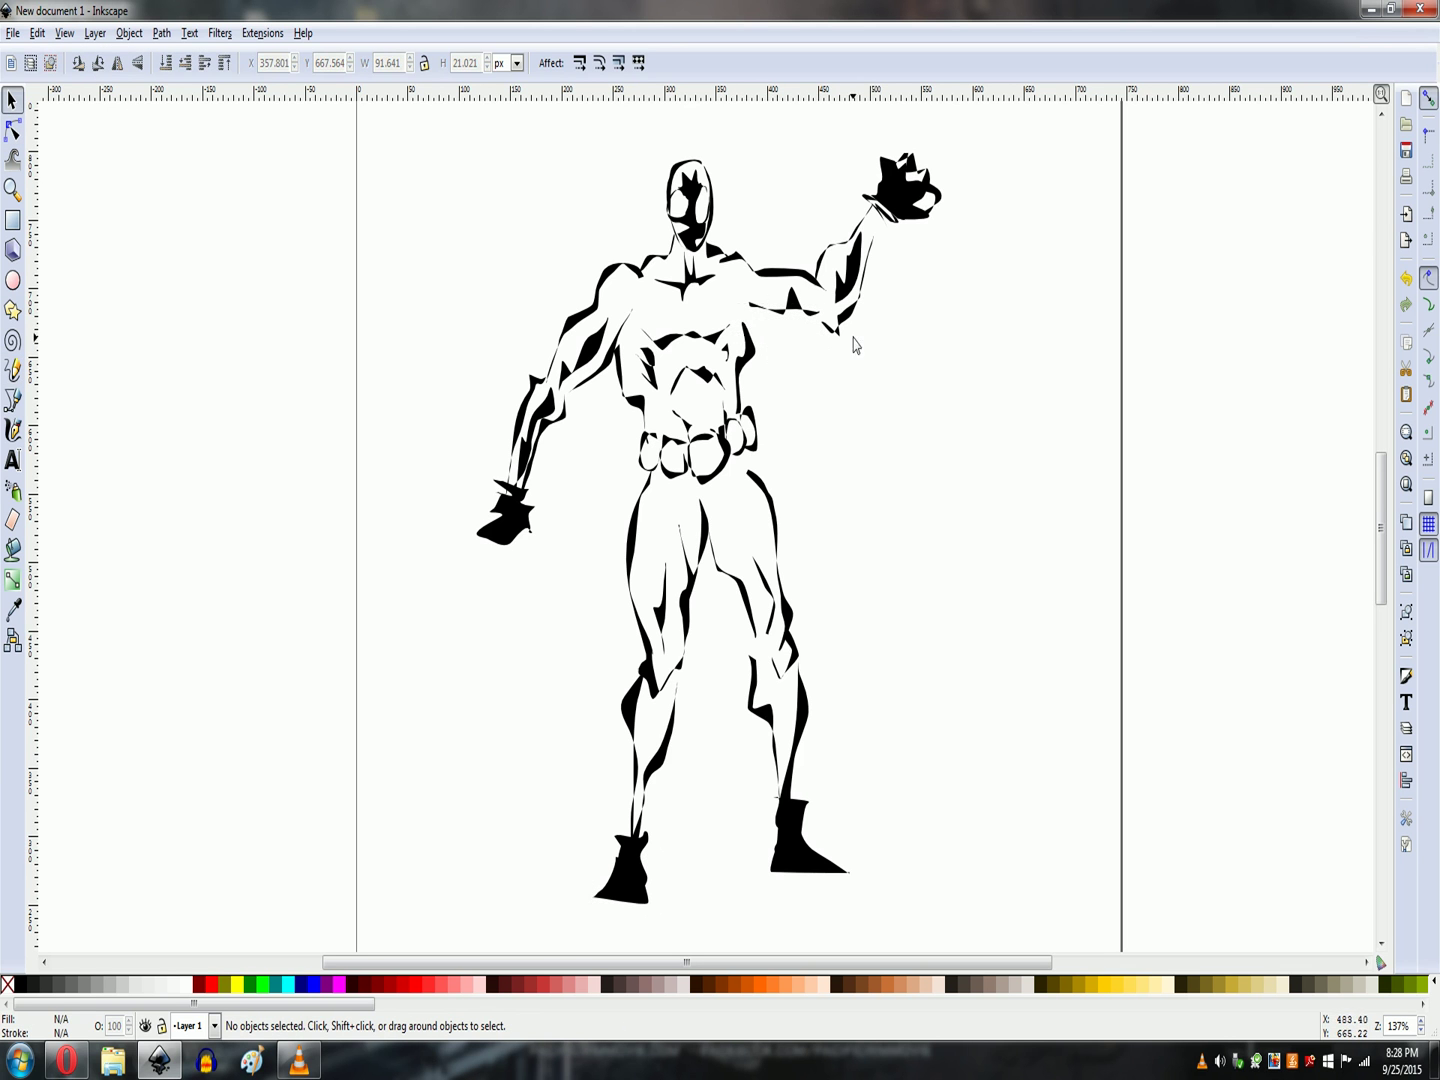
Redraw the raised upper arm's underside contour freehand and add a solid black shadow along the underside of the lowered upper arm
left_click(14, 401)
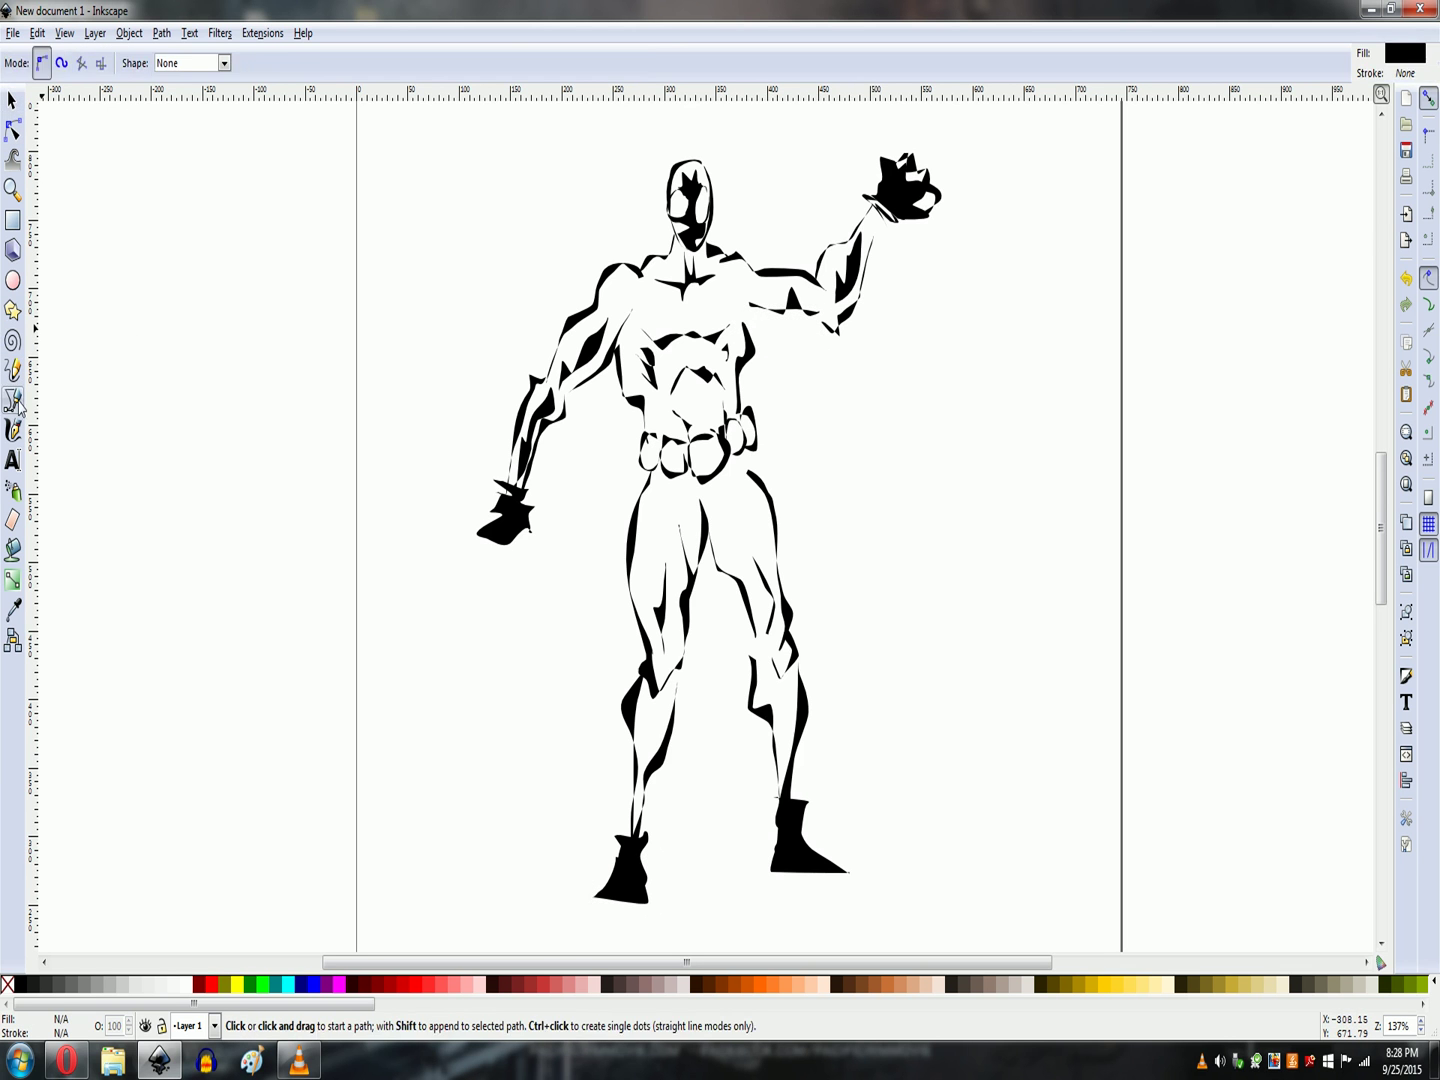
left_click(12, 345)
left_click(13, 373)
mouse_move(746, 319)
left_mouse_down()
mouse_move(760, 339)
mouse_move(838, 332)
mouse_move(746, 319)
left_mouse_up()
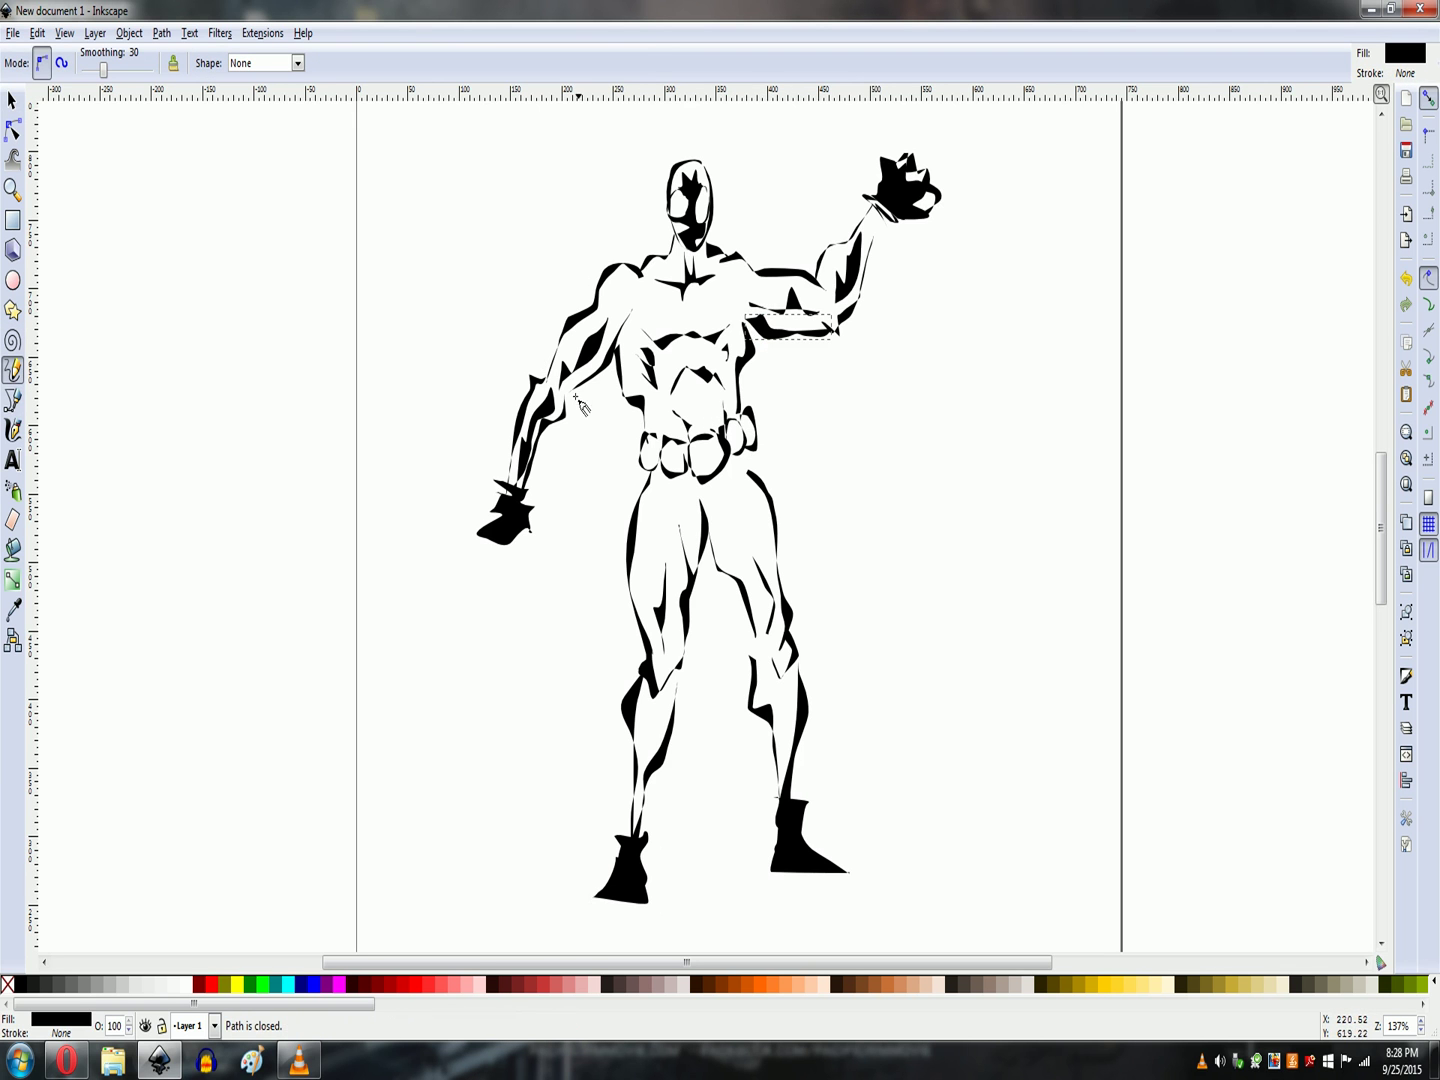
mouse_move(570, 388)
left_mouse_down()
mouse_move(601, 381)
mouse_move(616, 344)
mouse_move(573, 391)
left_mouse_up()
Trace the torso from hips to neck with the Pen tool as a closed 40% Gray shape placed behind the line work
left_click(12, 400)
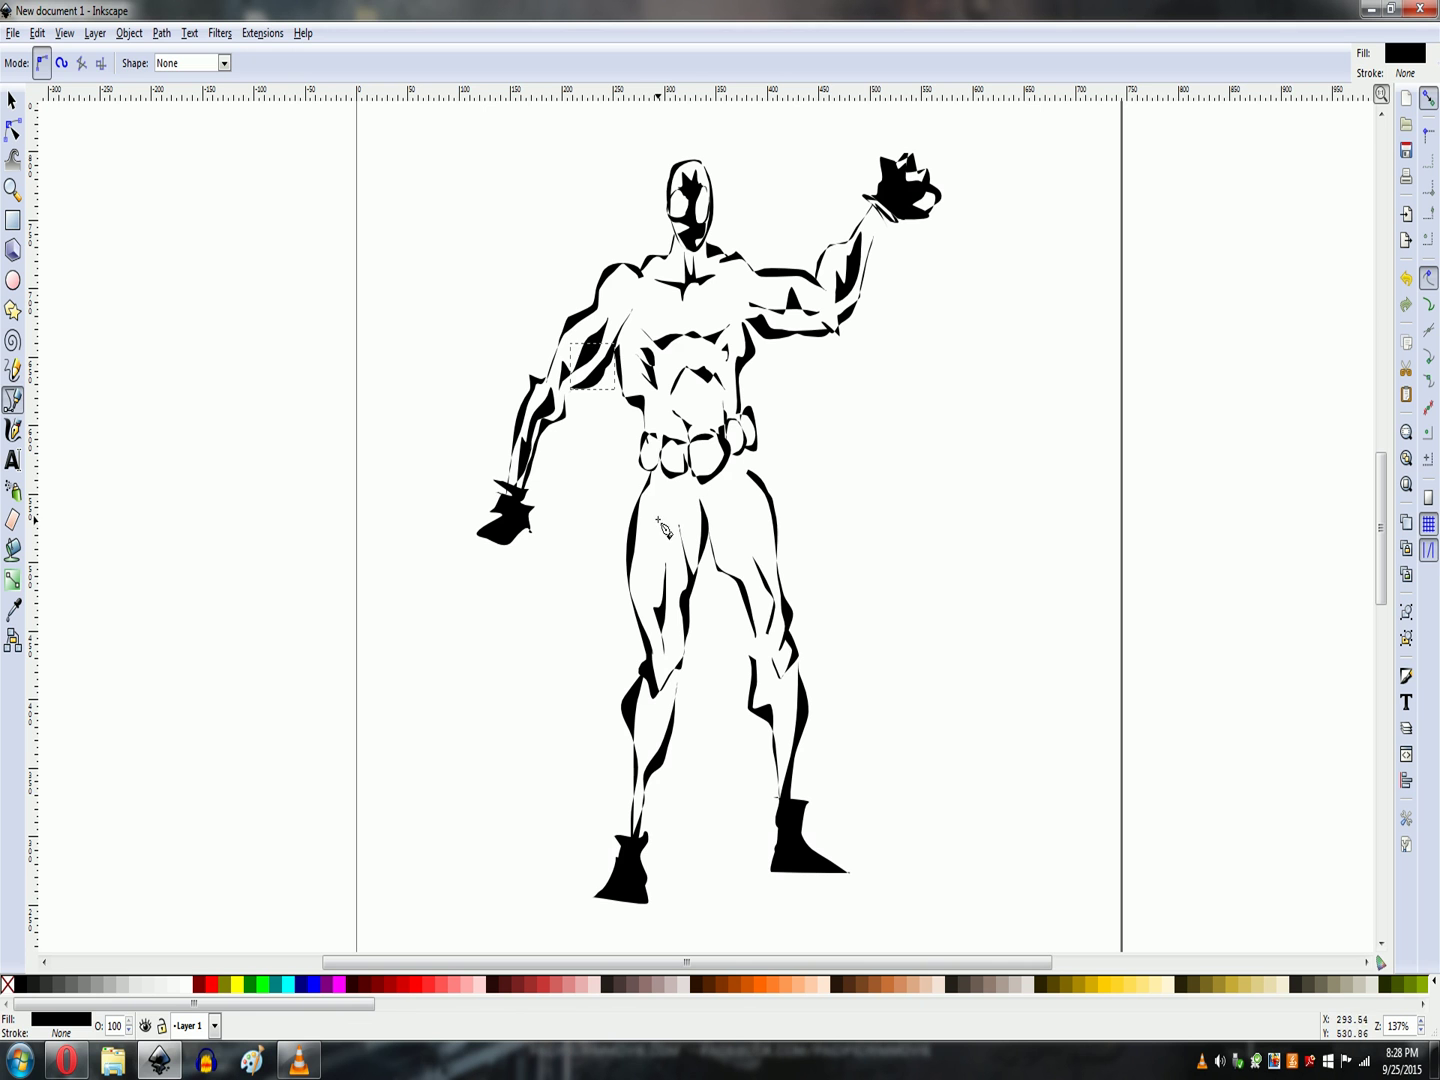
left_click(647, 489)
left_click(680, 520)
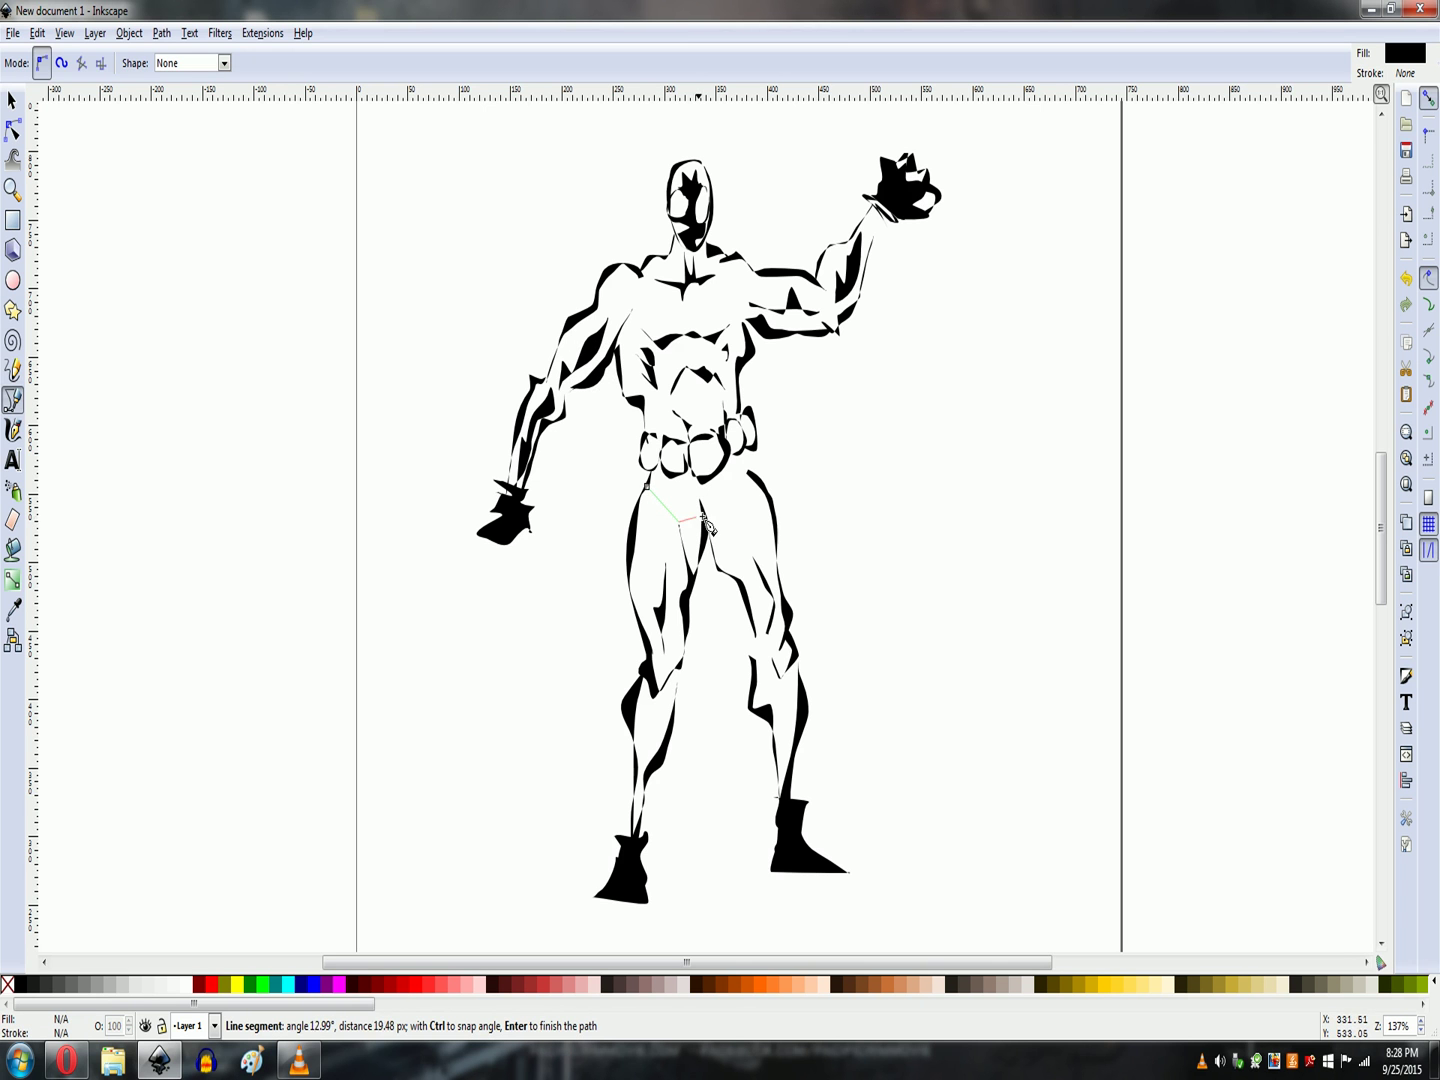
left_click(741, 508)
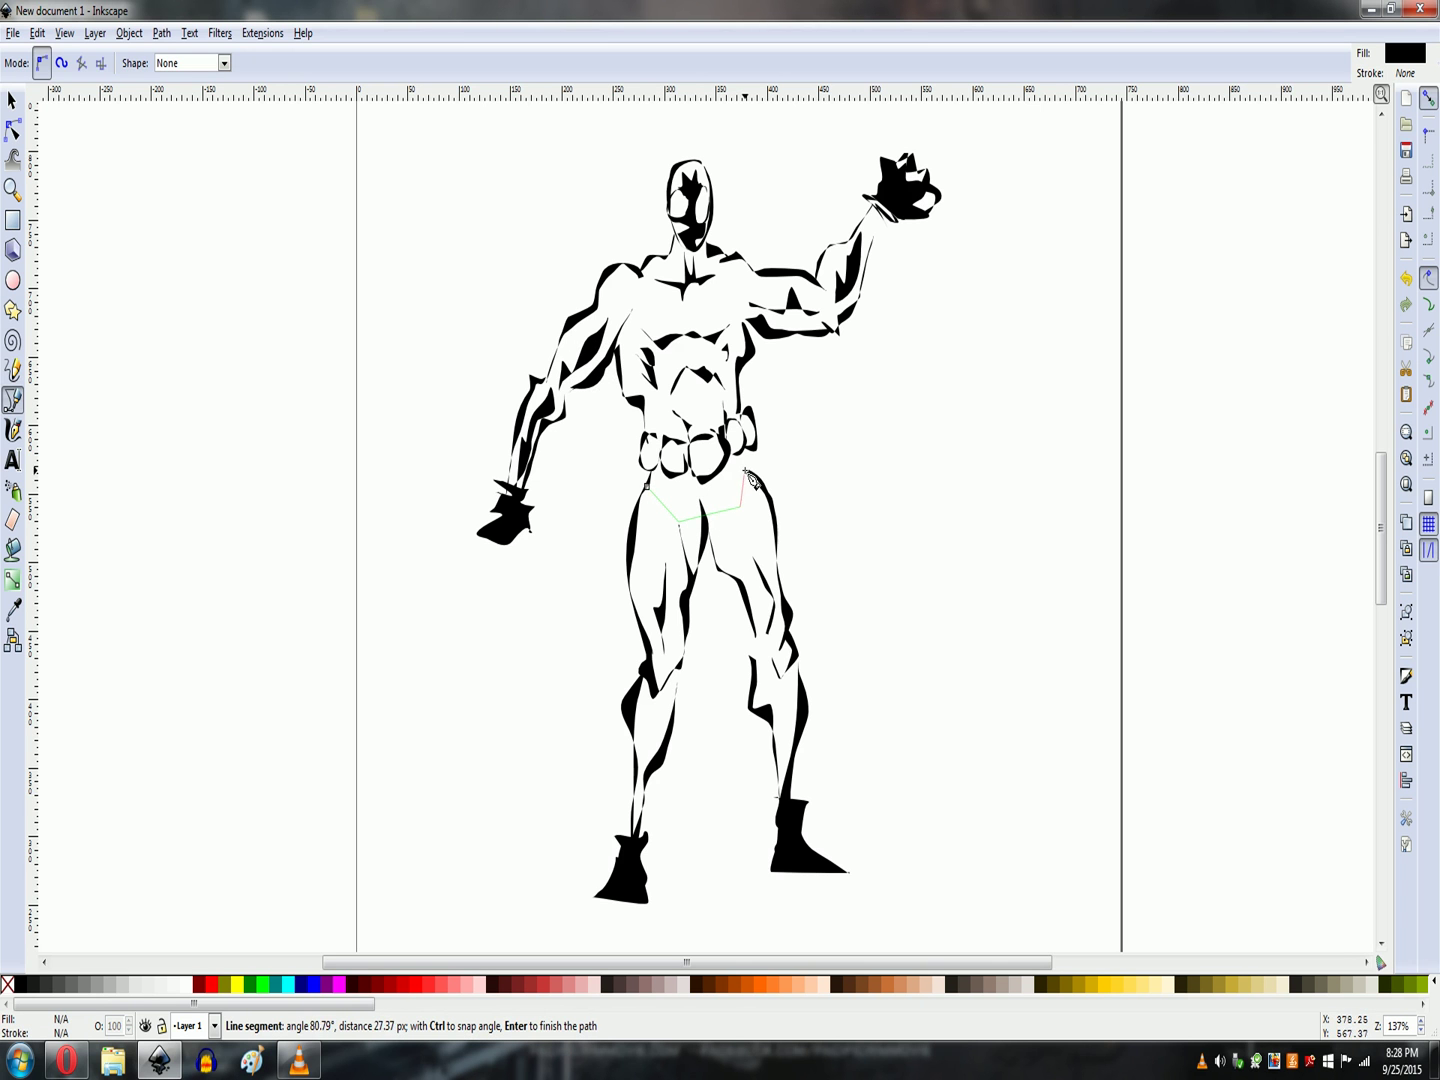
left_click(742, 399)
left_click(743, 319)
left_click(737, 258)
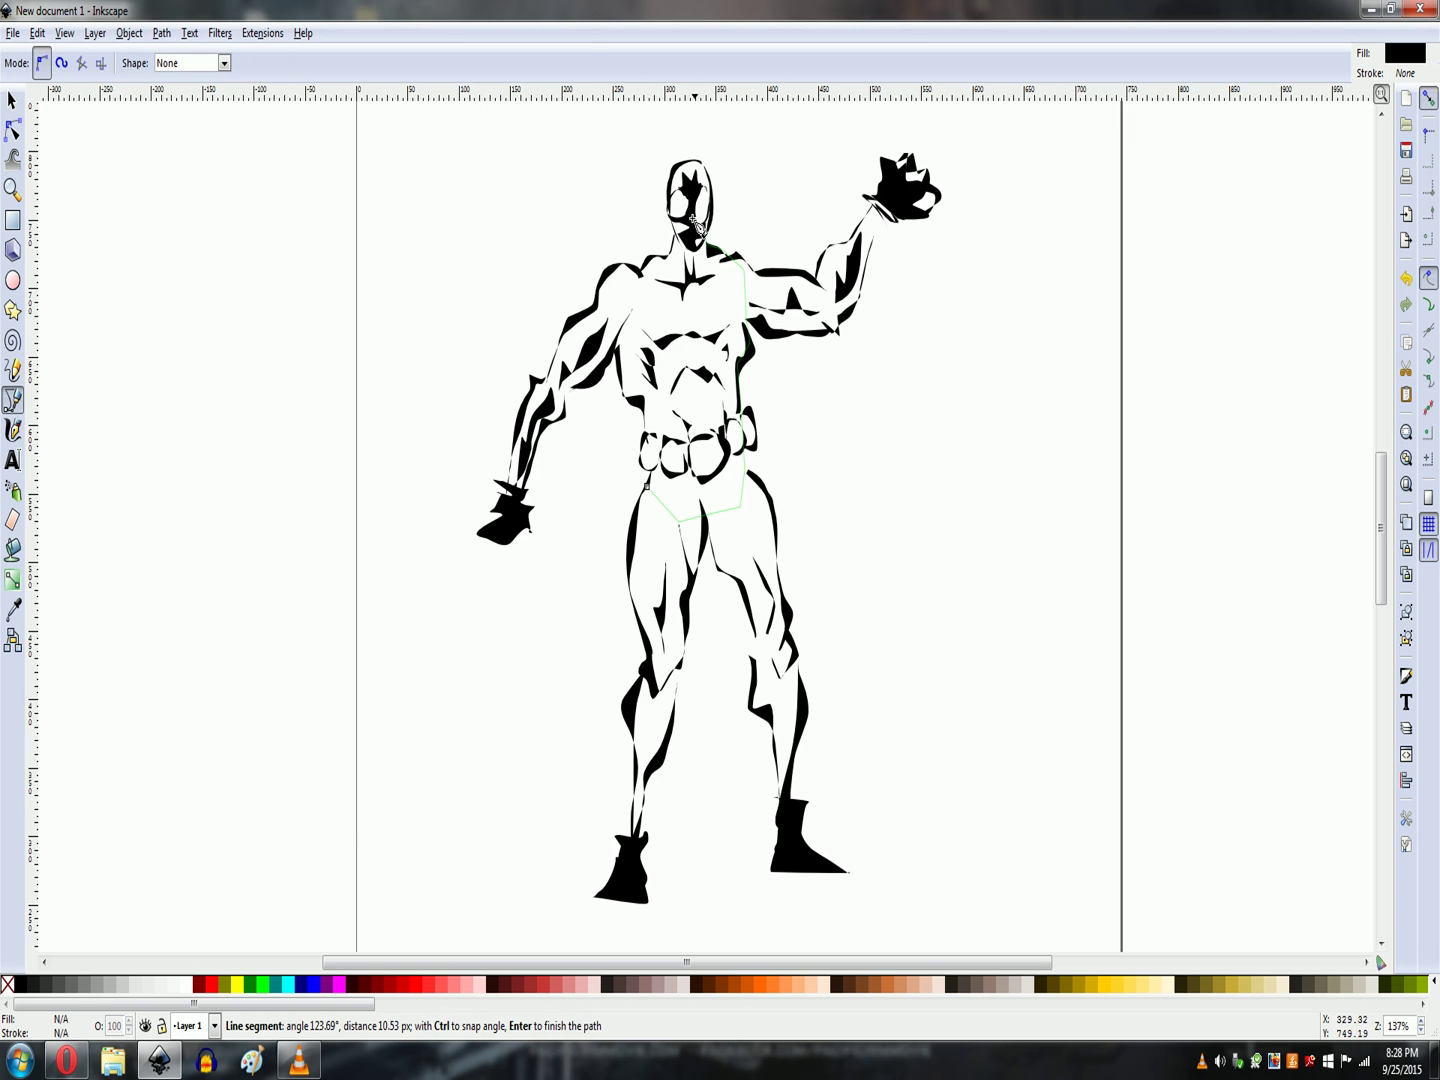
left_click(683, 234)
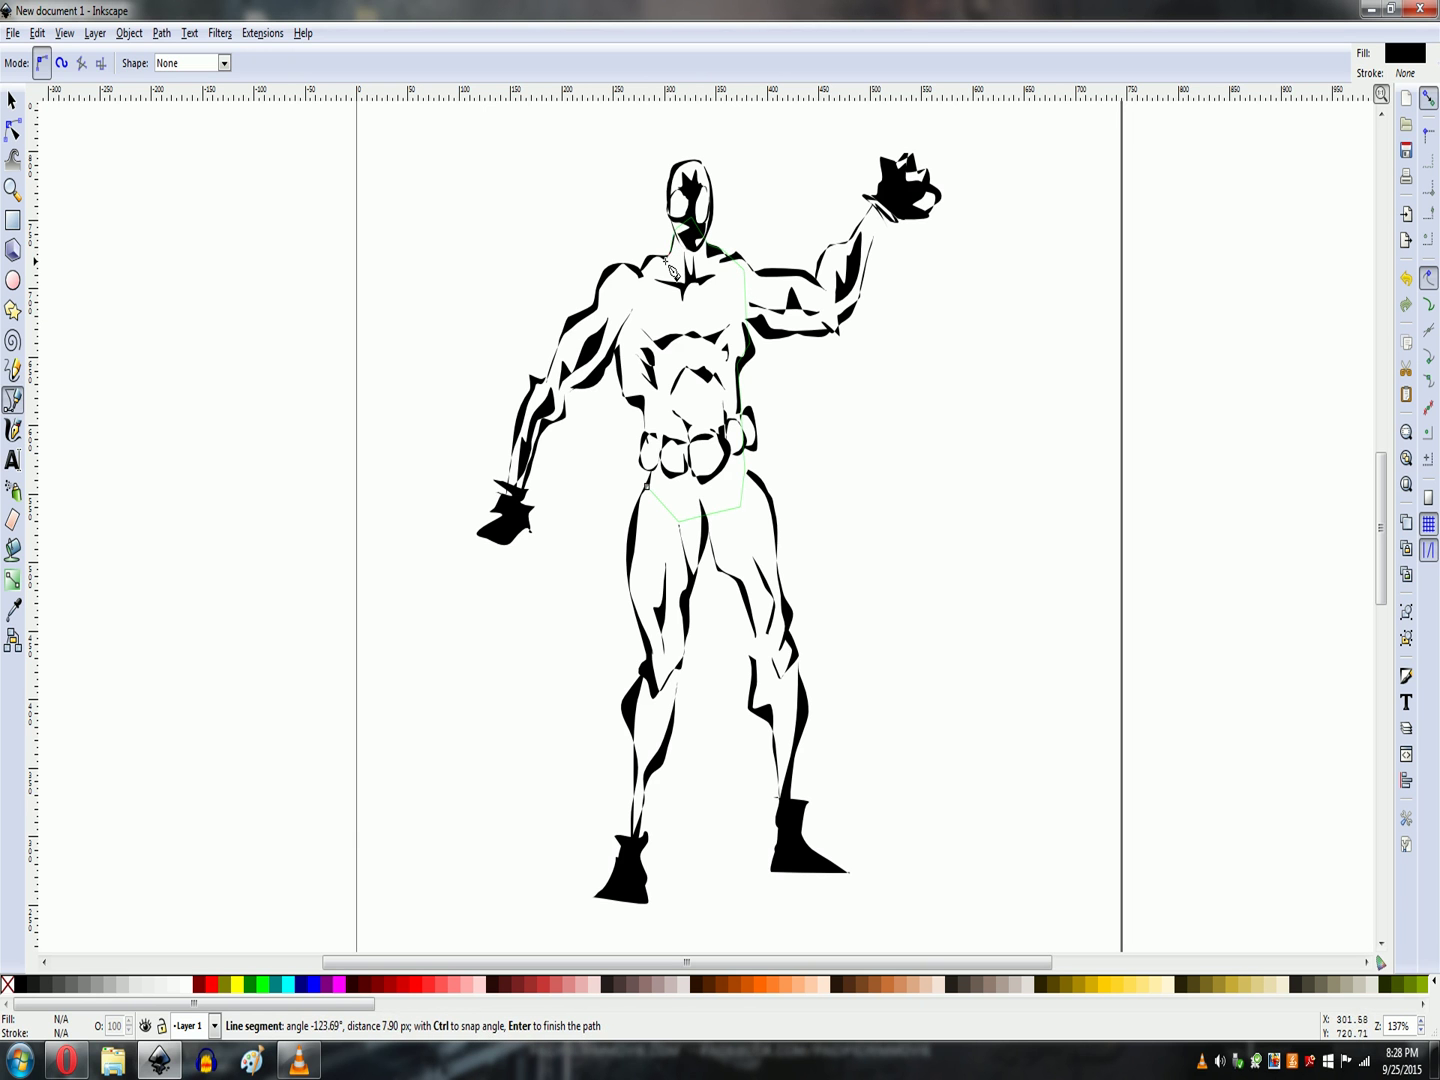
left_click(651, 258)
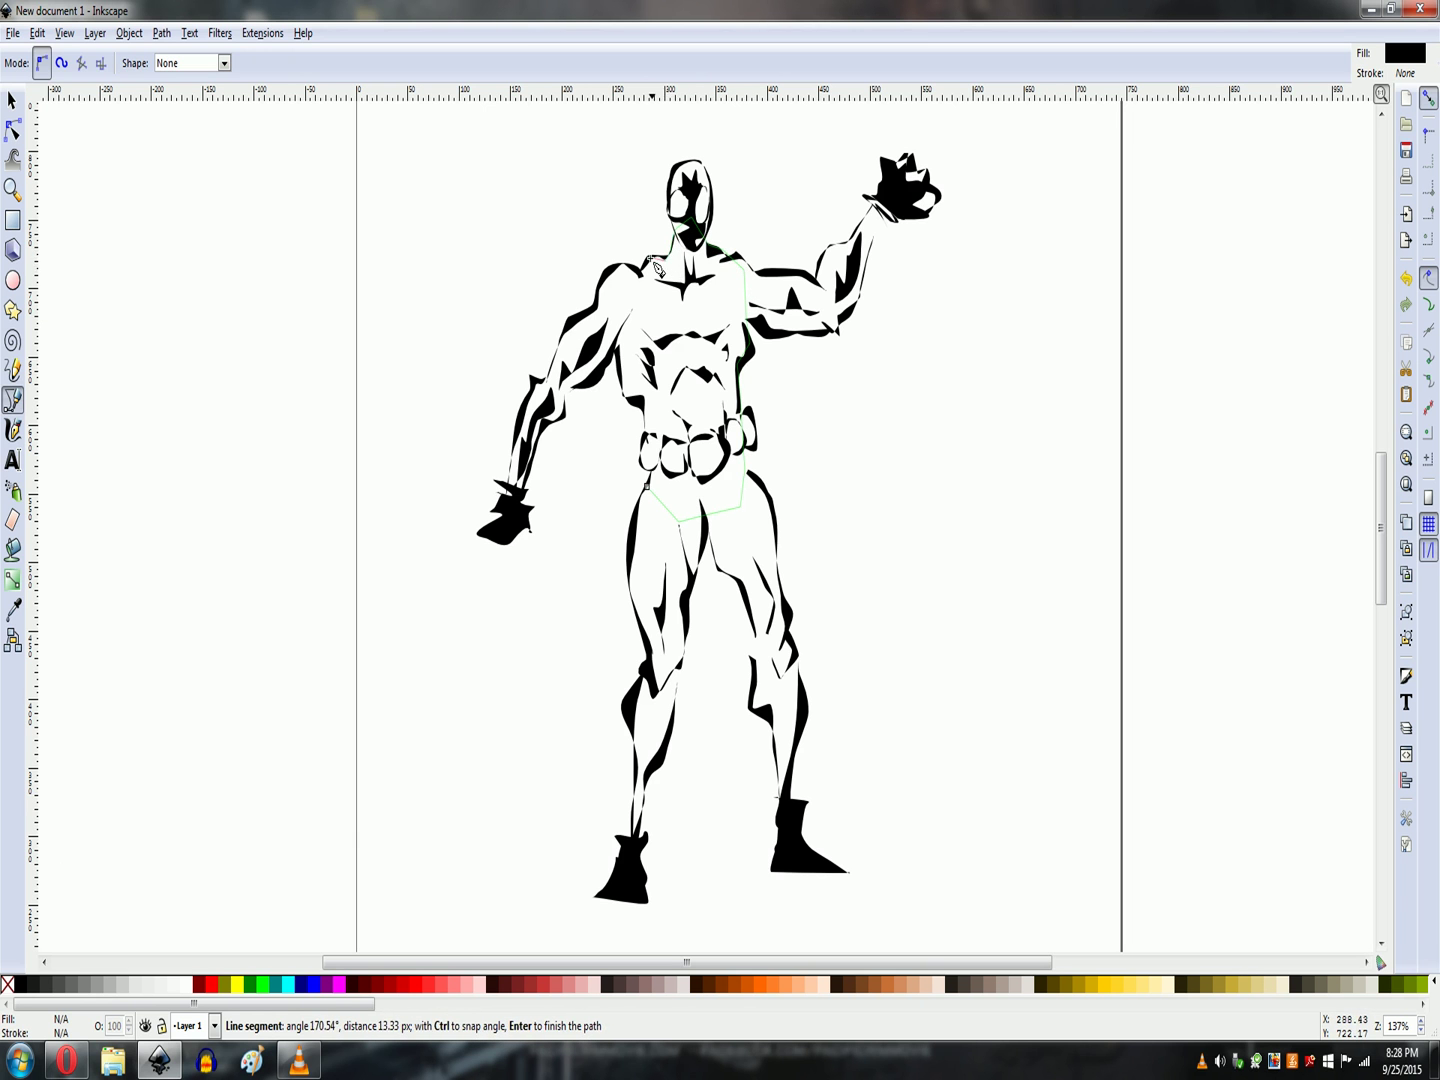
left_click(630, 321)
left_click(621, 370)
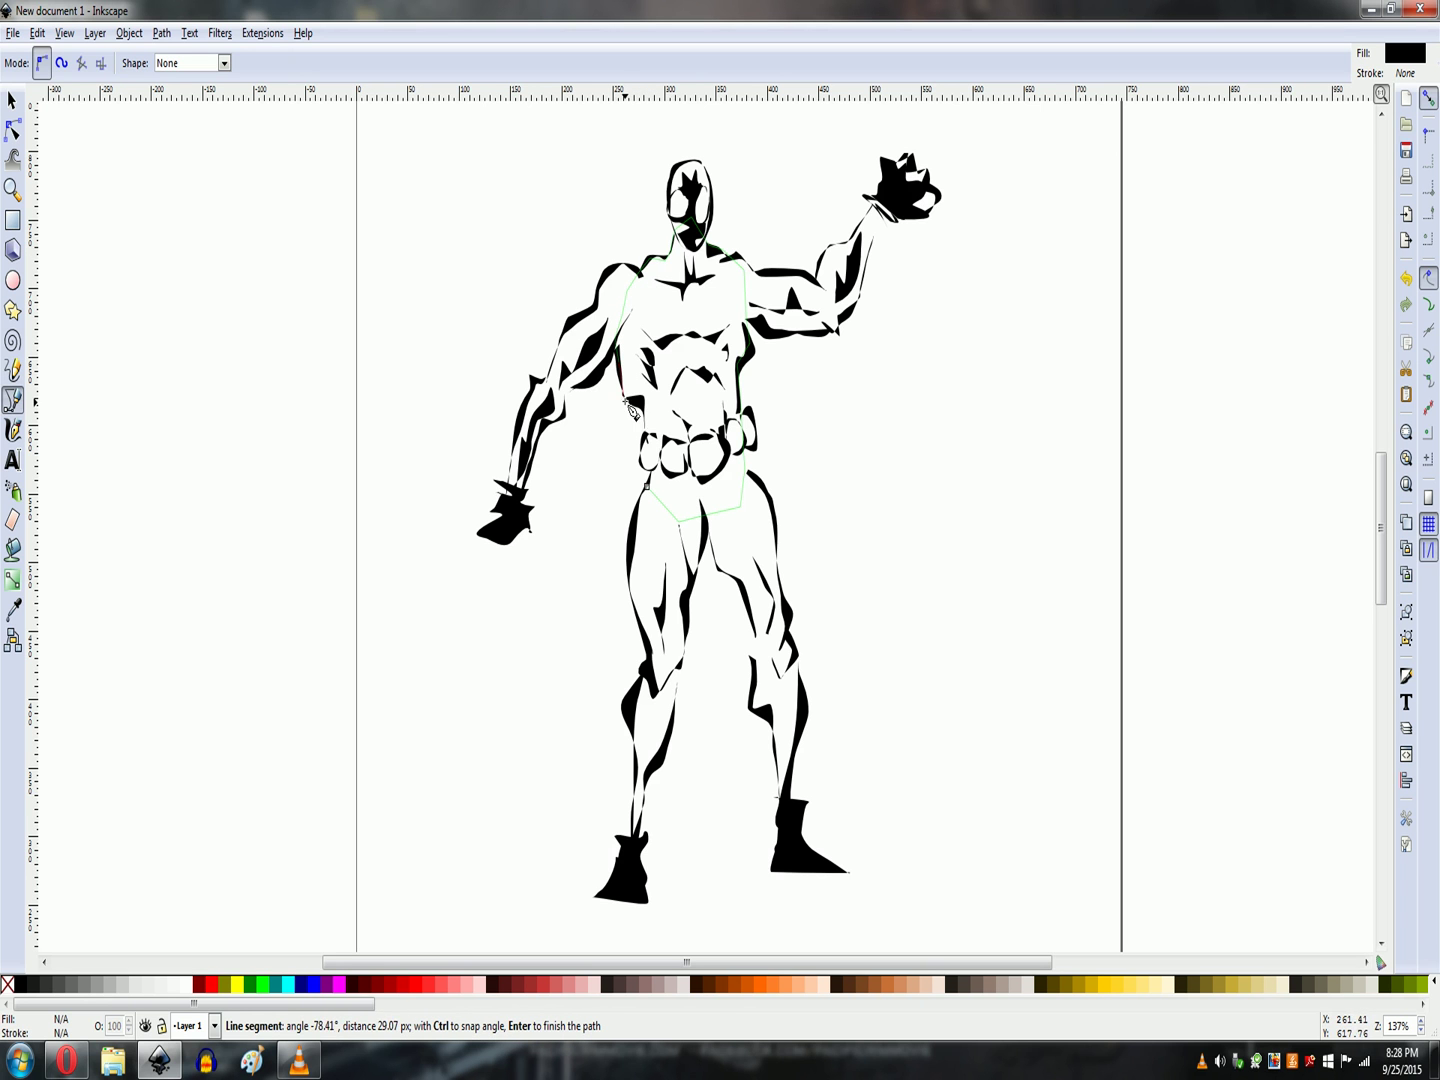
left_click(647, 440)
left_click(651, 487)
left_click(679, 519)
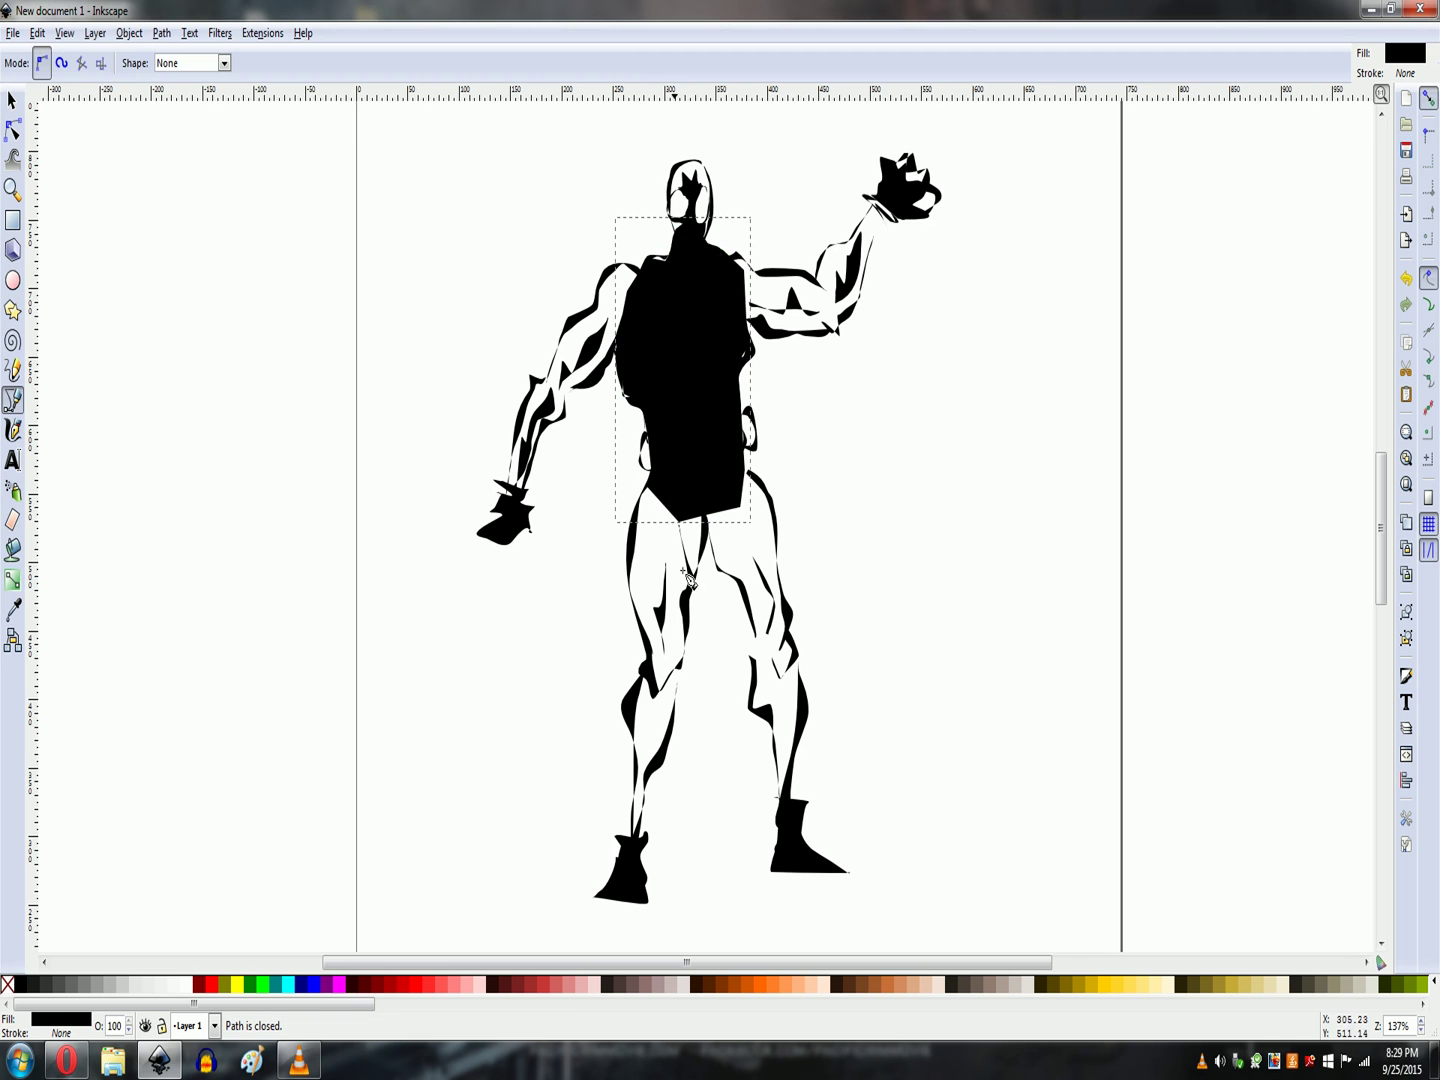
left_click(103, 986)
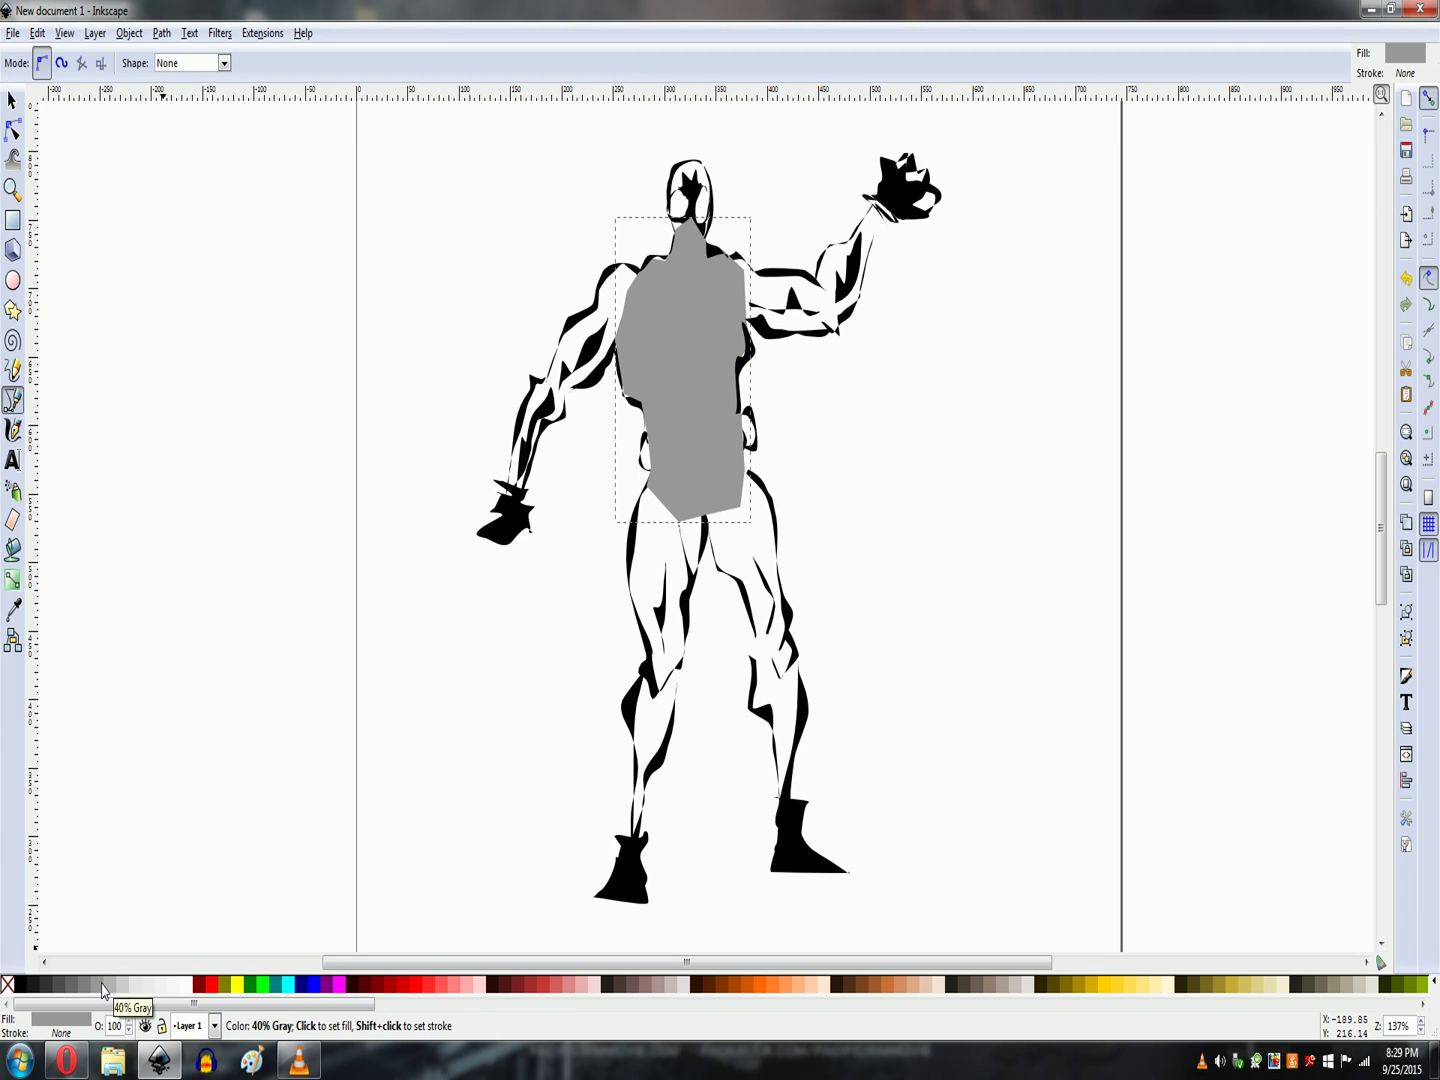
key("End")
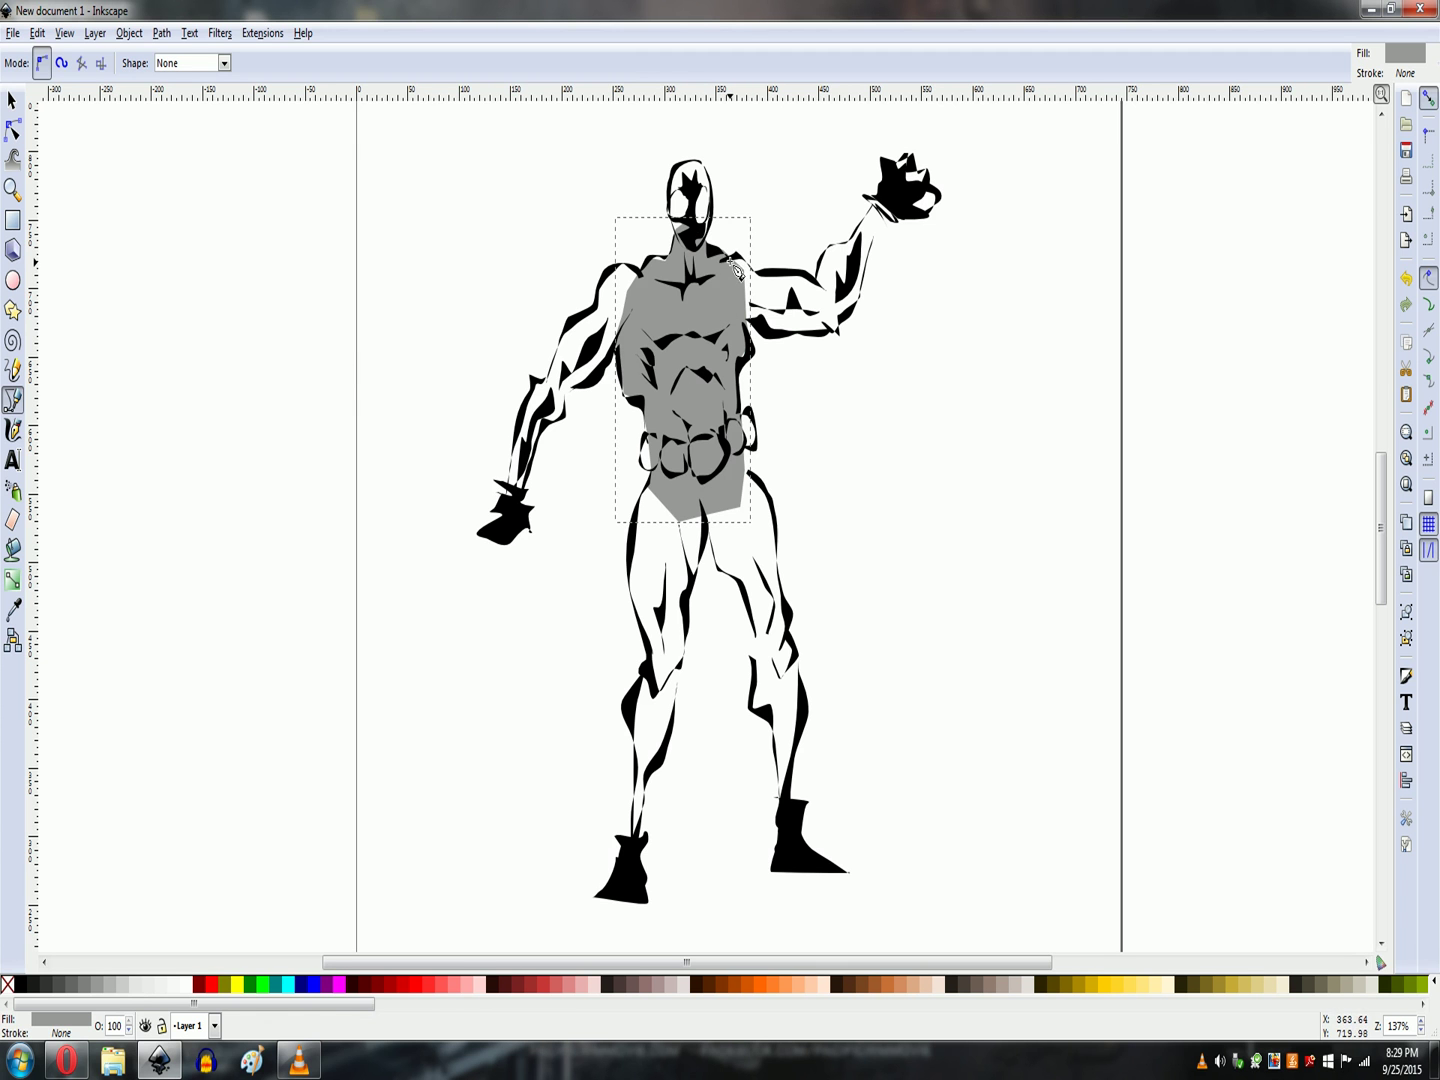
Trace the raised arm's upper arm from shoulder to elbow as a closed gray shape and lower it behind the black lines
left_click(725, 259)
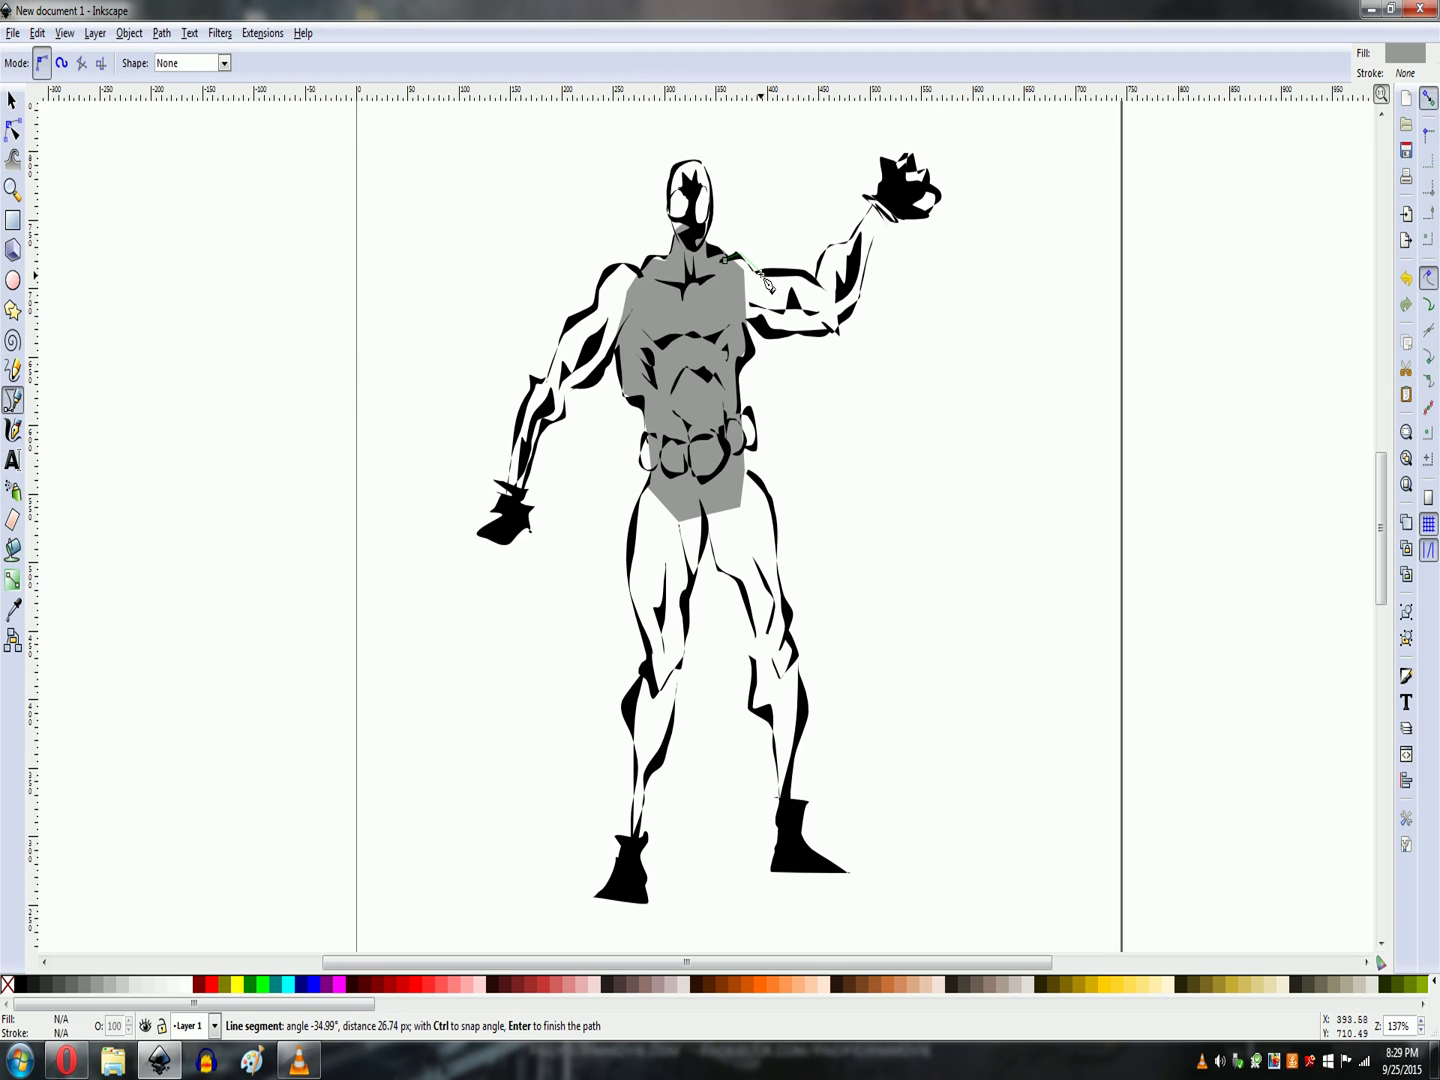
left_click(794, 282)
left_click(838, 304)
left_click(838, 328)
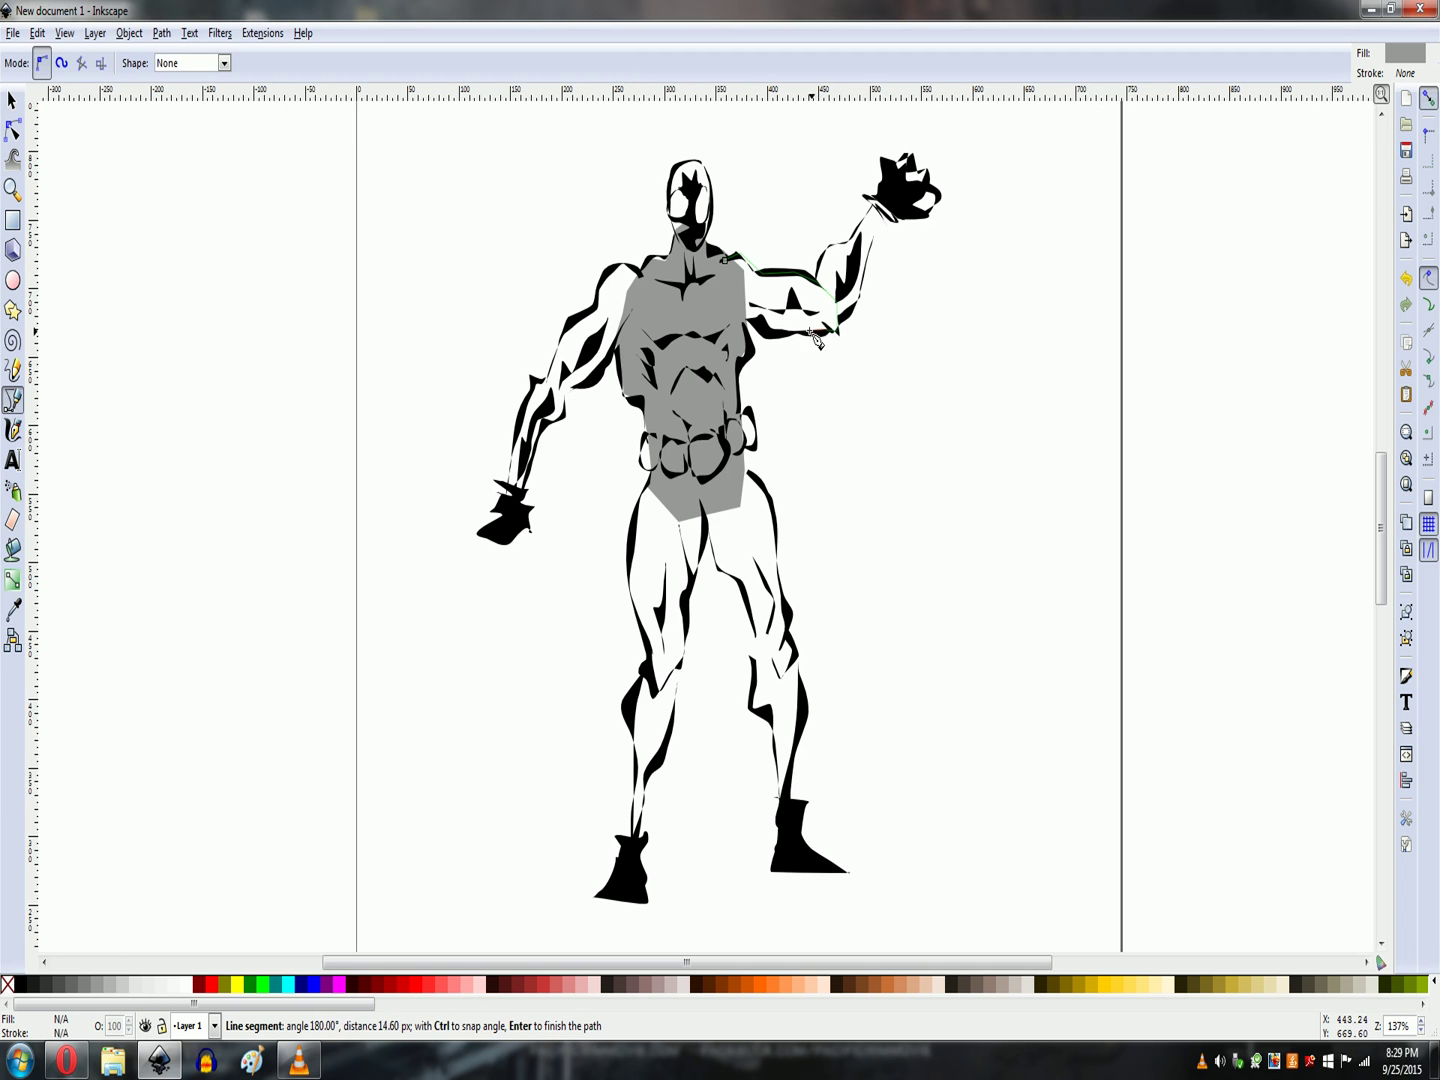
left_click(784, 328)
left_click(731, 305)
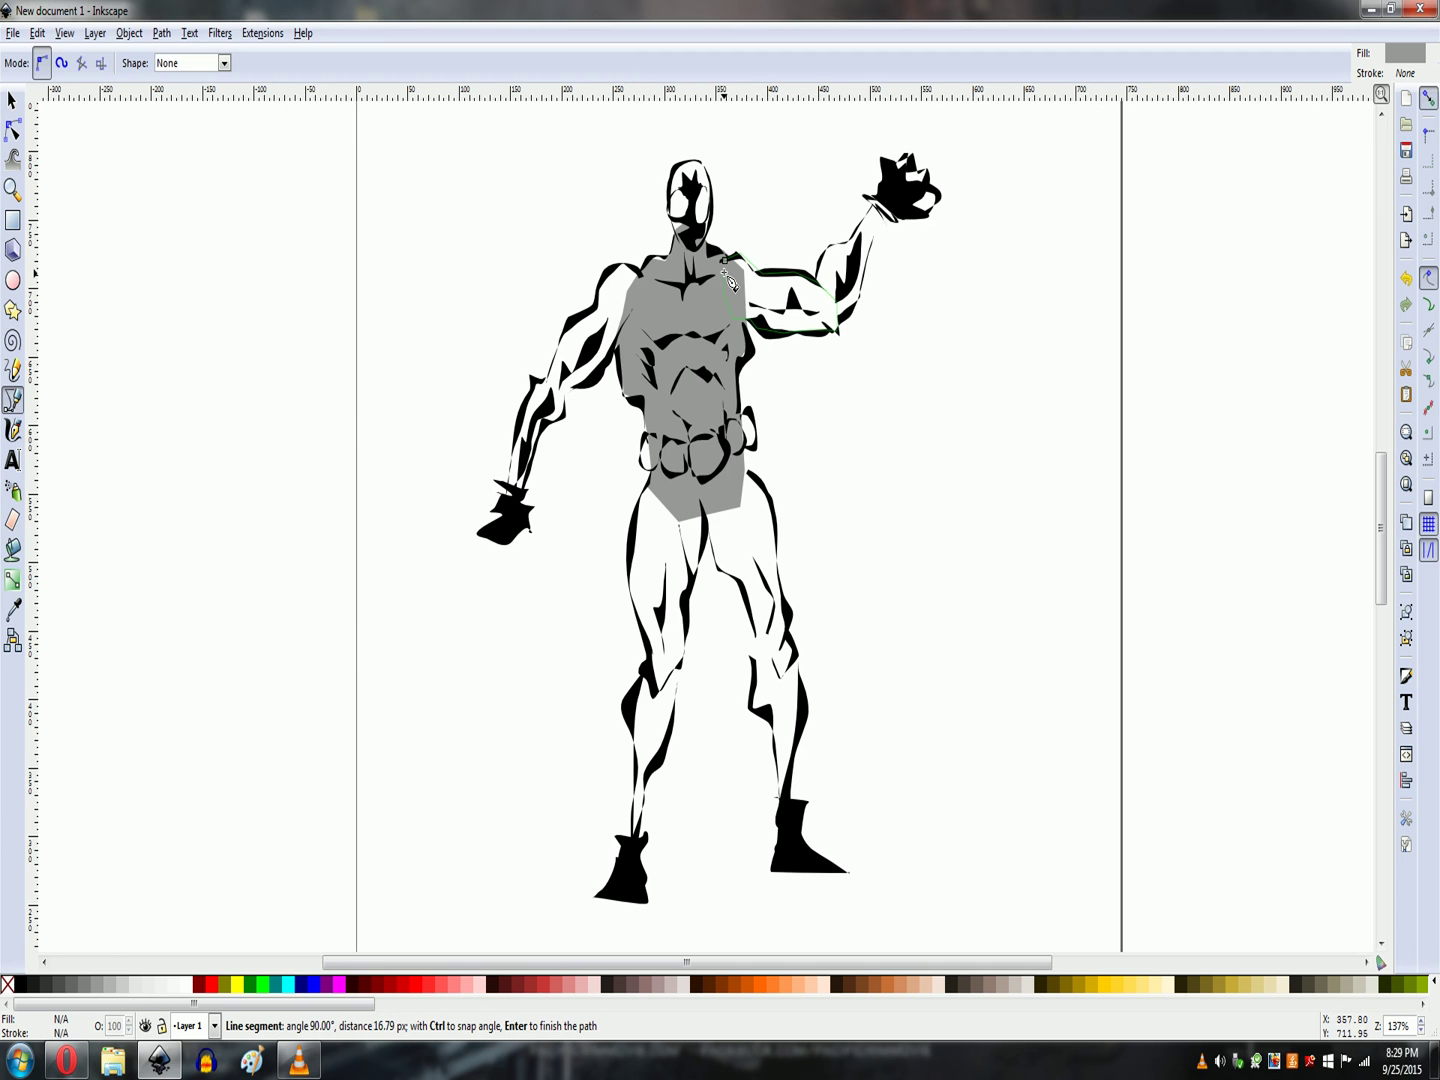
left_click(724, 263)
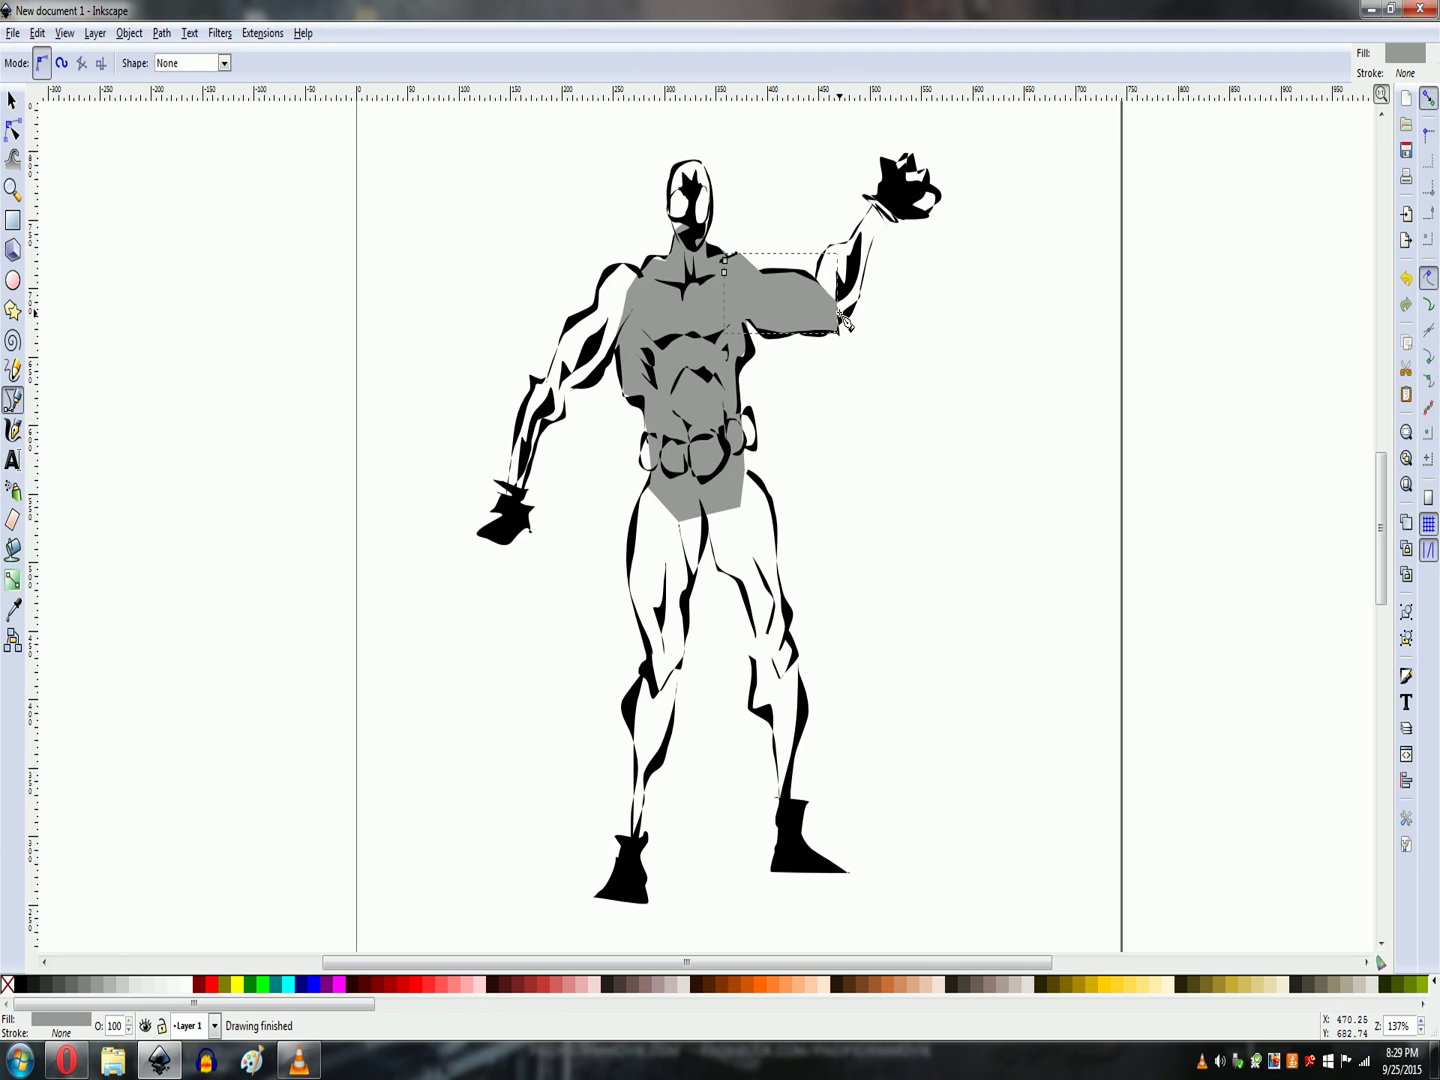
key("Page_Down")
key("Page_Down")
key("Page_Down")
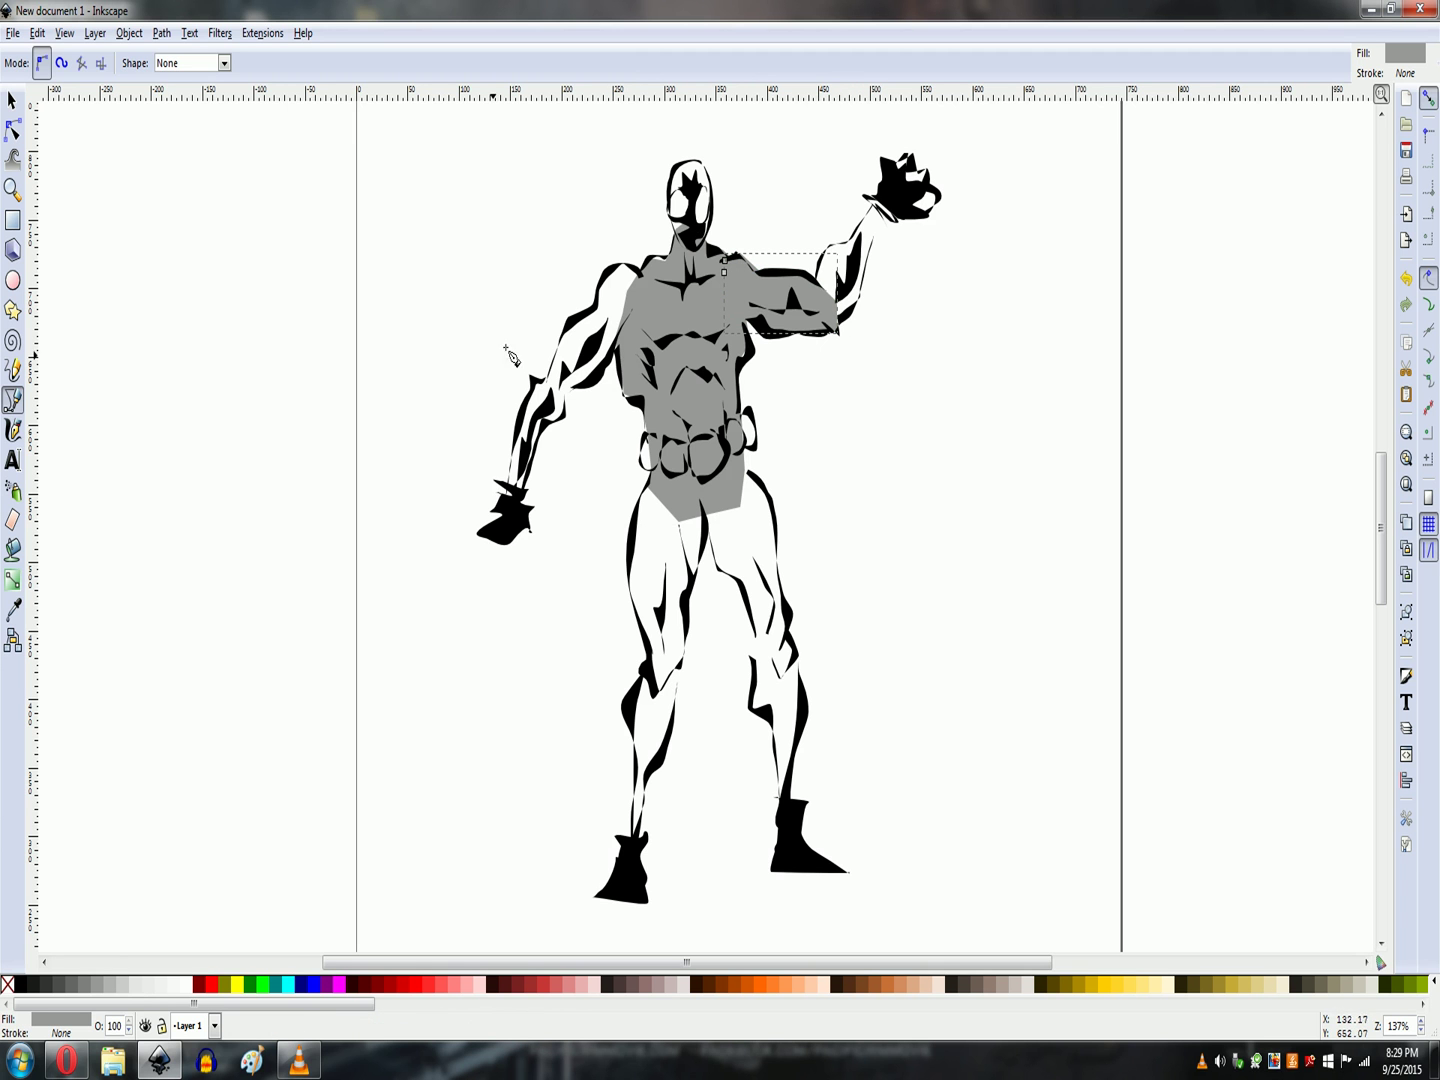
Trace the lowered arm from shoulder to elbow as a closed gray shape and lower it behind the black lines
left_click(646, 276)
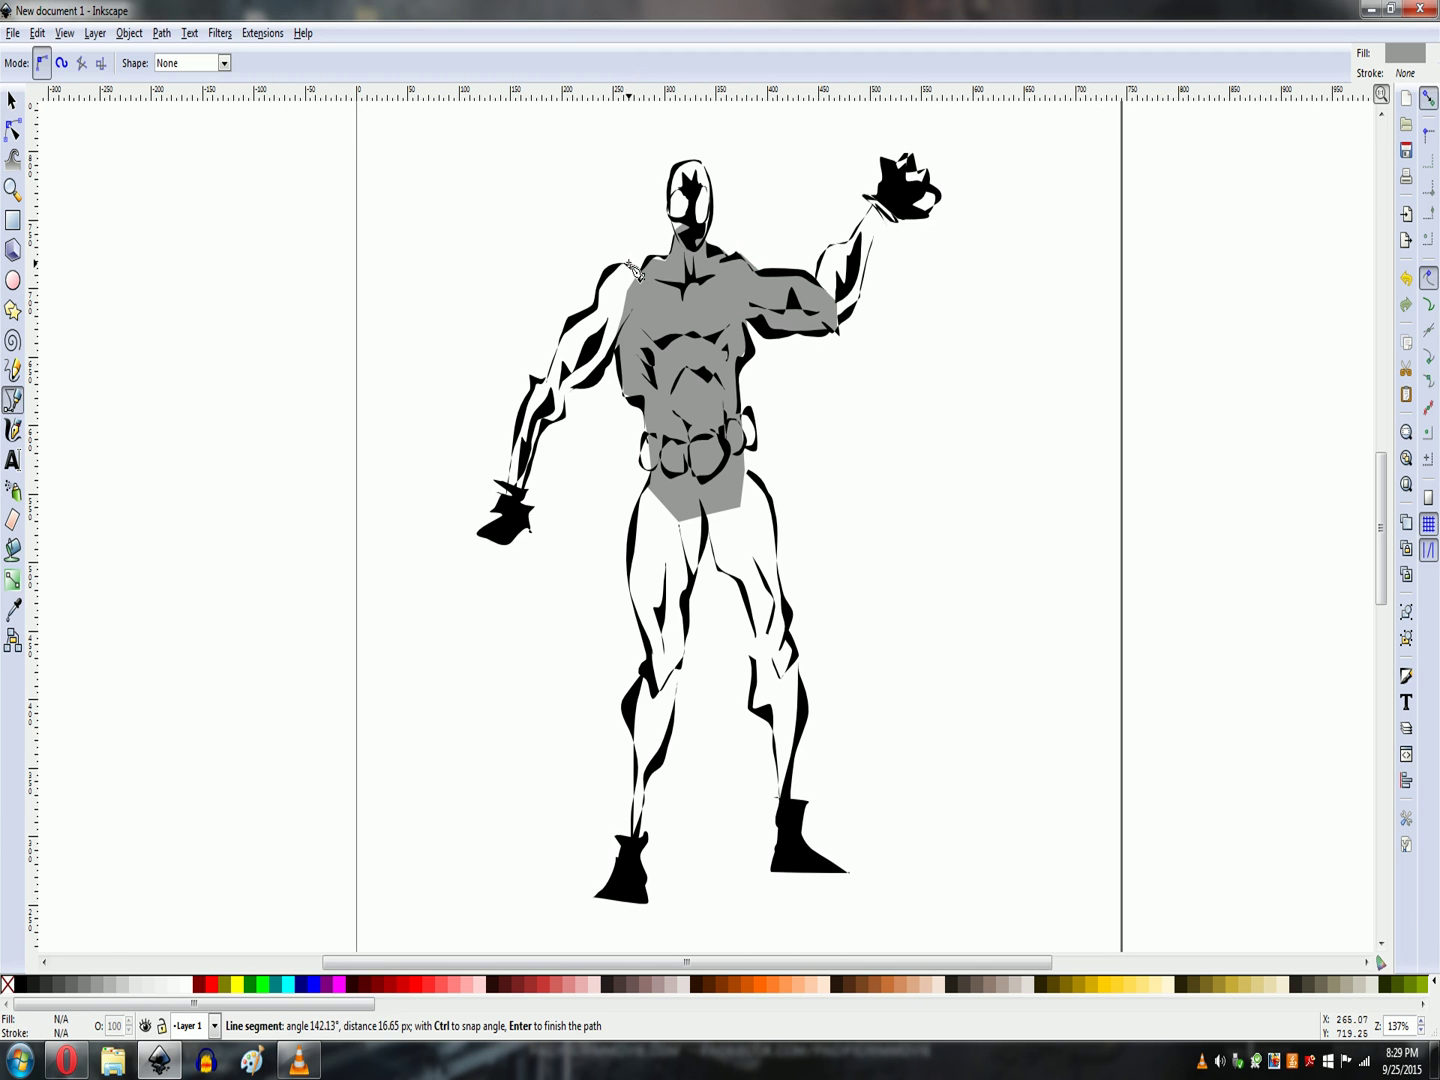
left_click(610, 268)
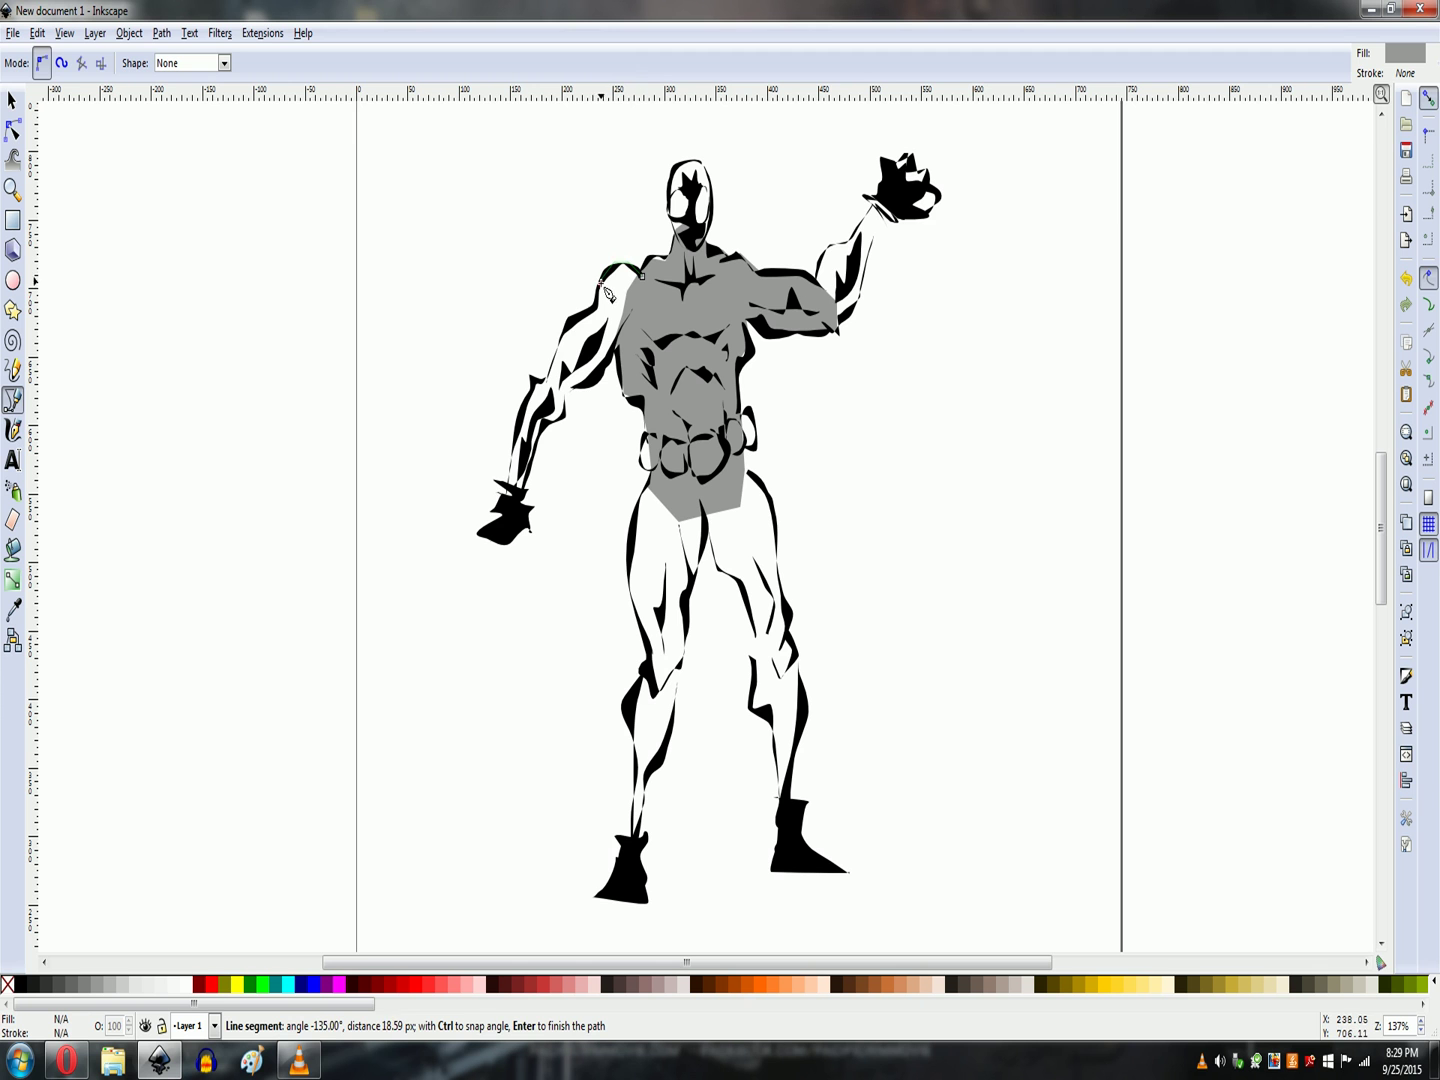
left_click(558, 346)
left_click(545, 387)
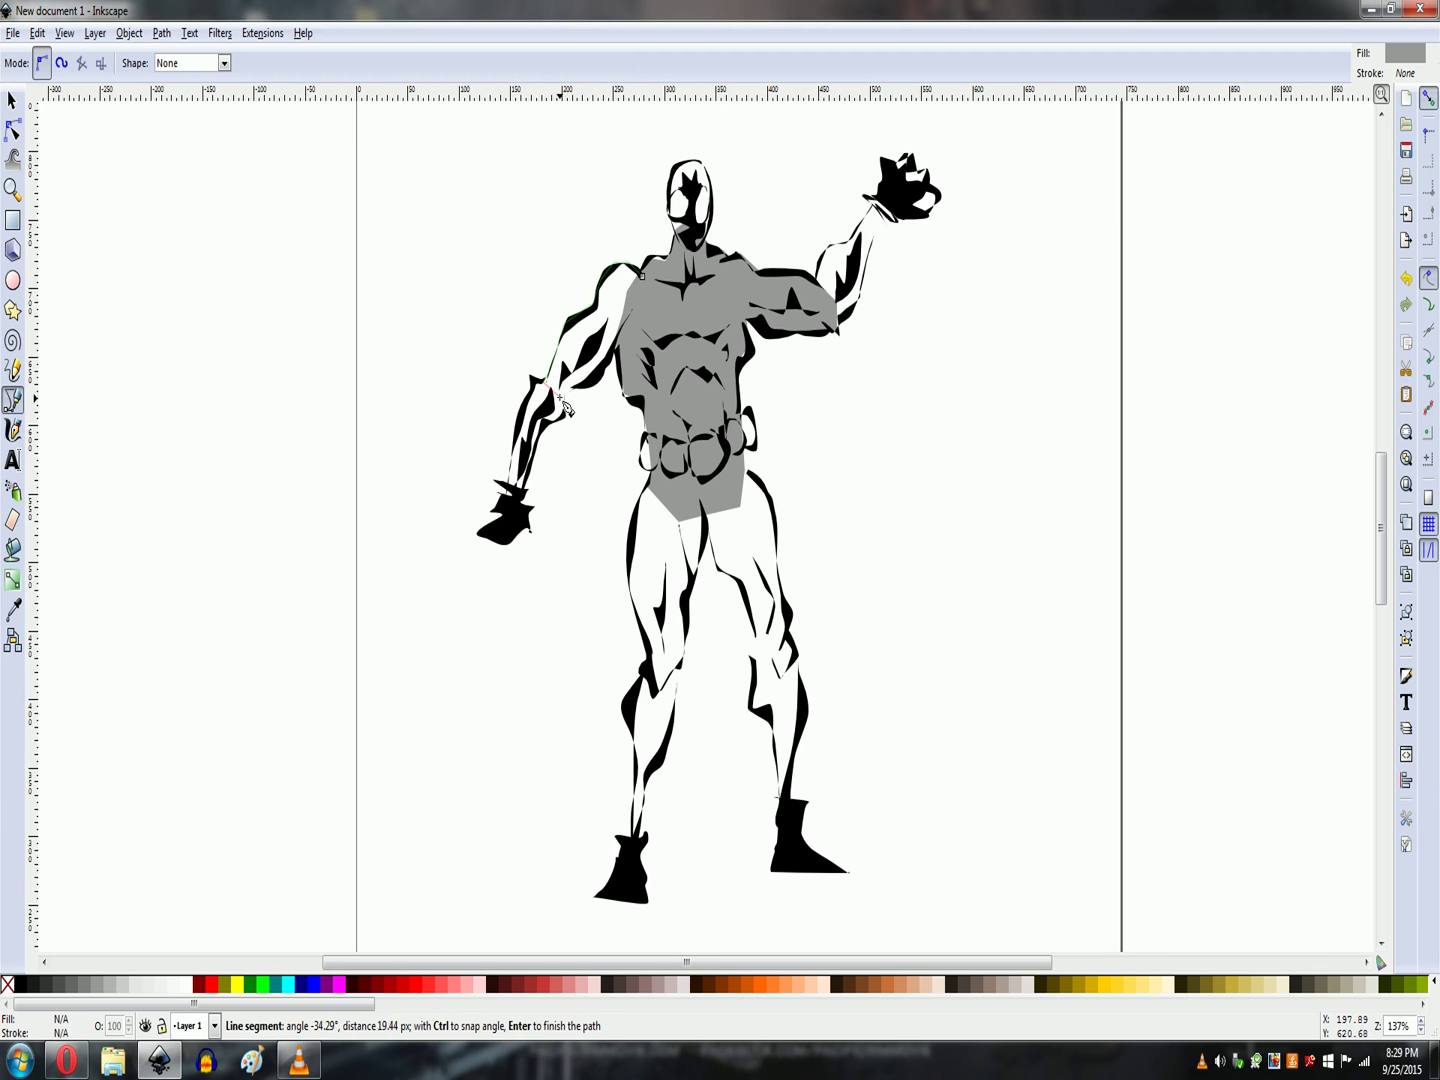
left_click(606, 377)
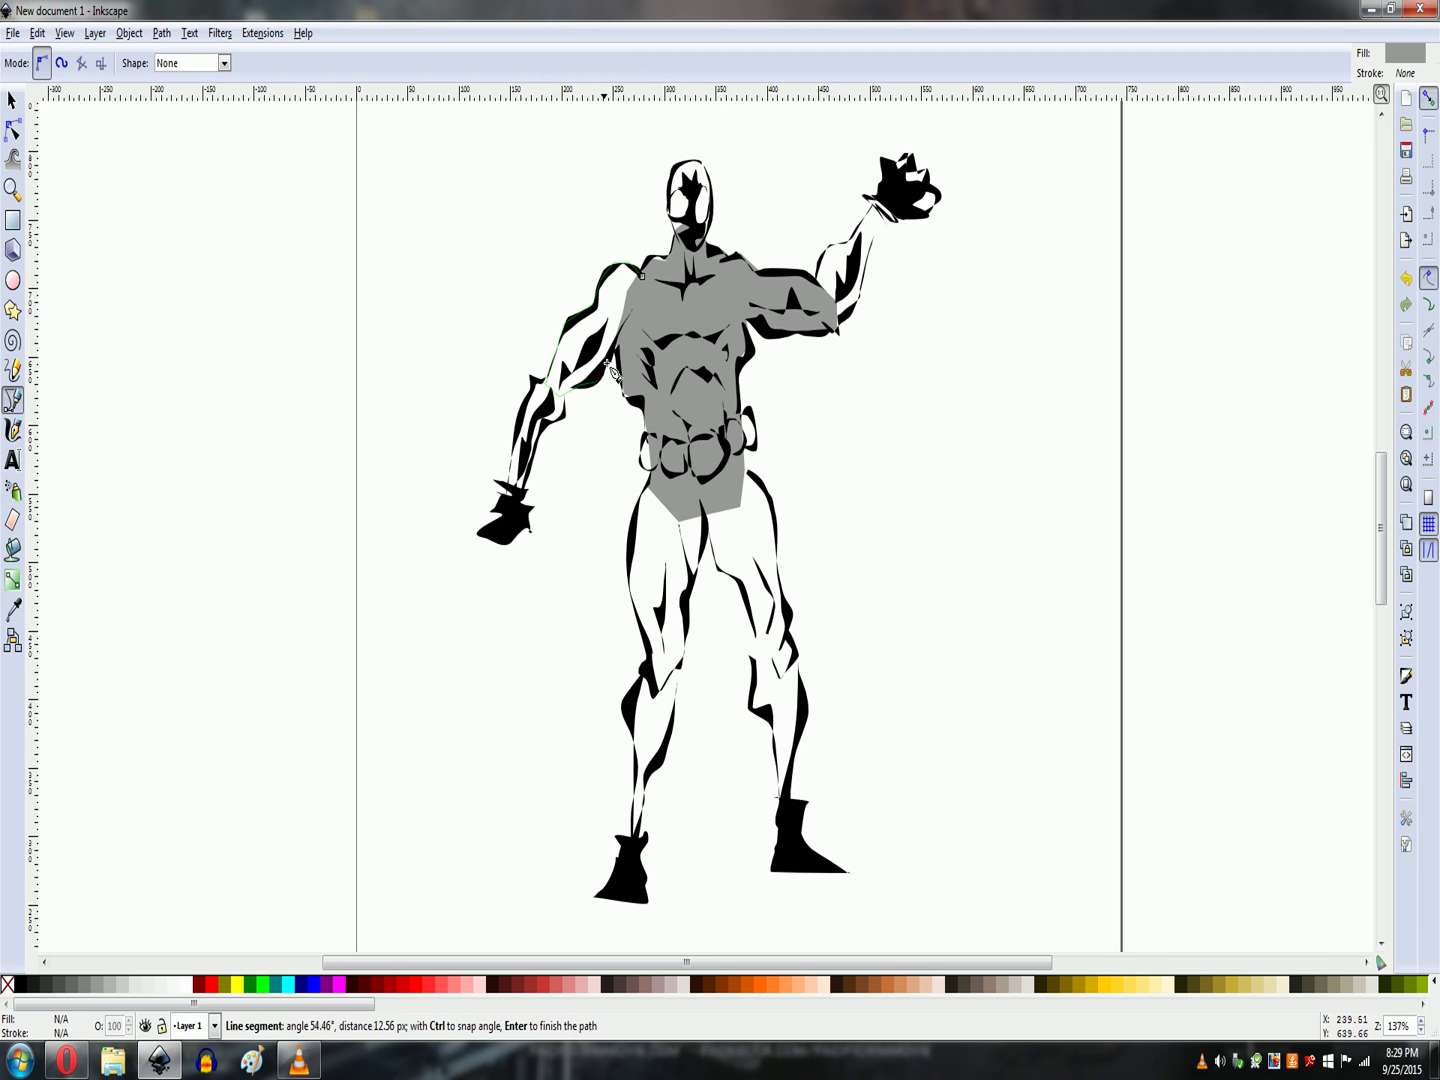
left_click(646, 287)
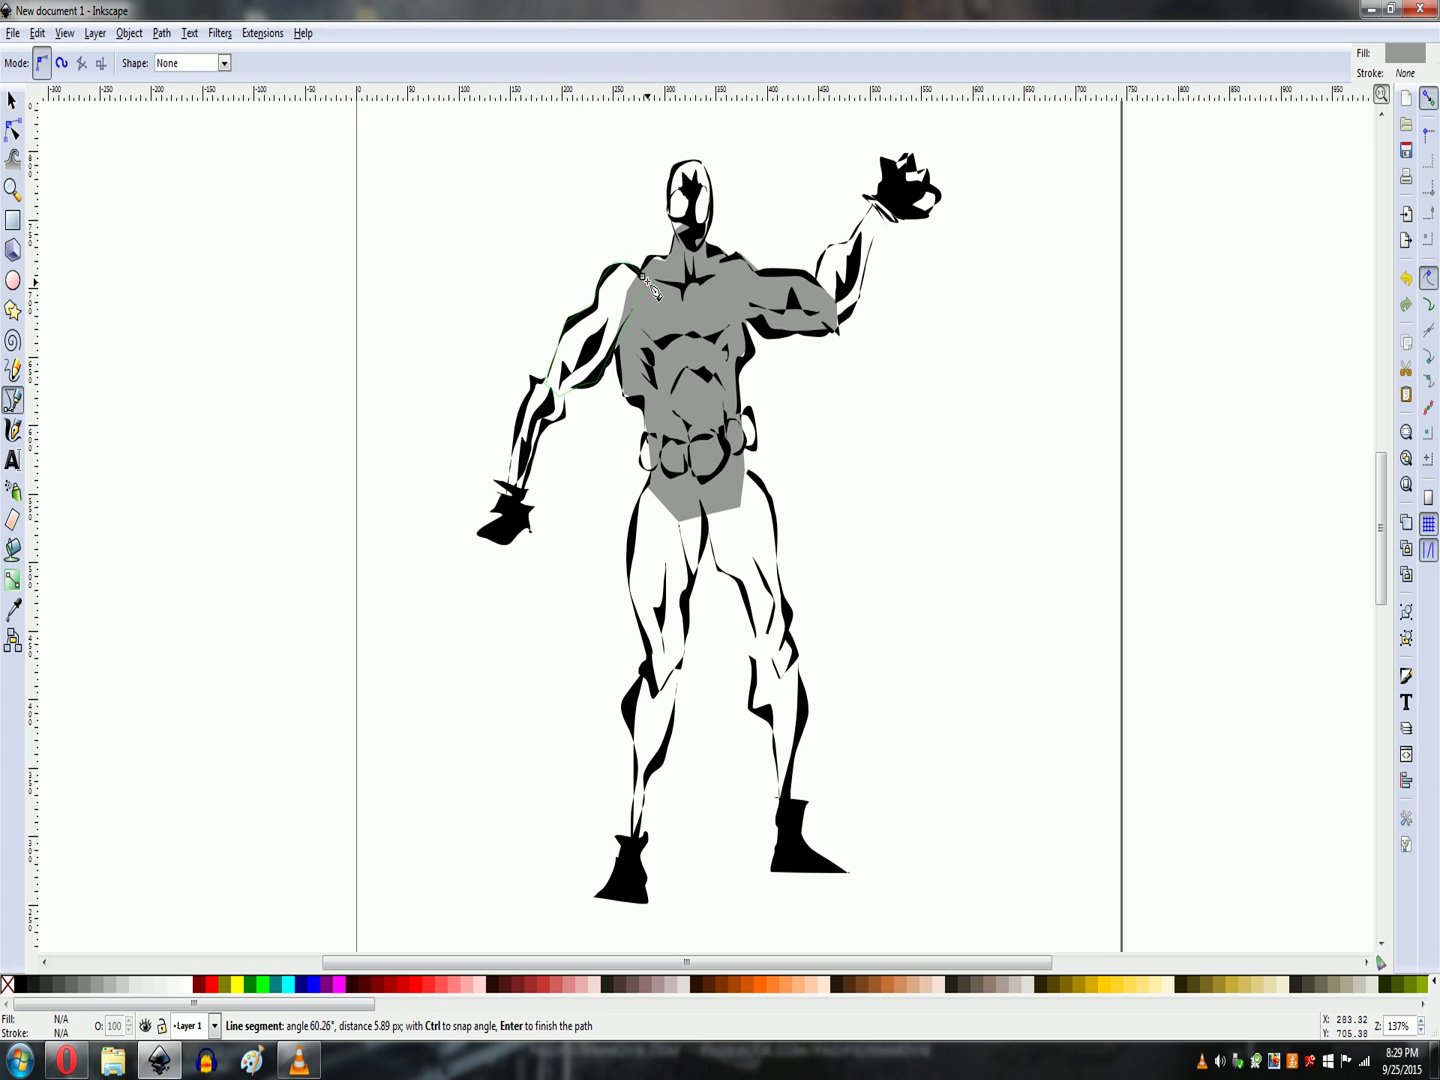
left_click(644, 280)
key("Page_Down")
key("Page_Down")
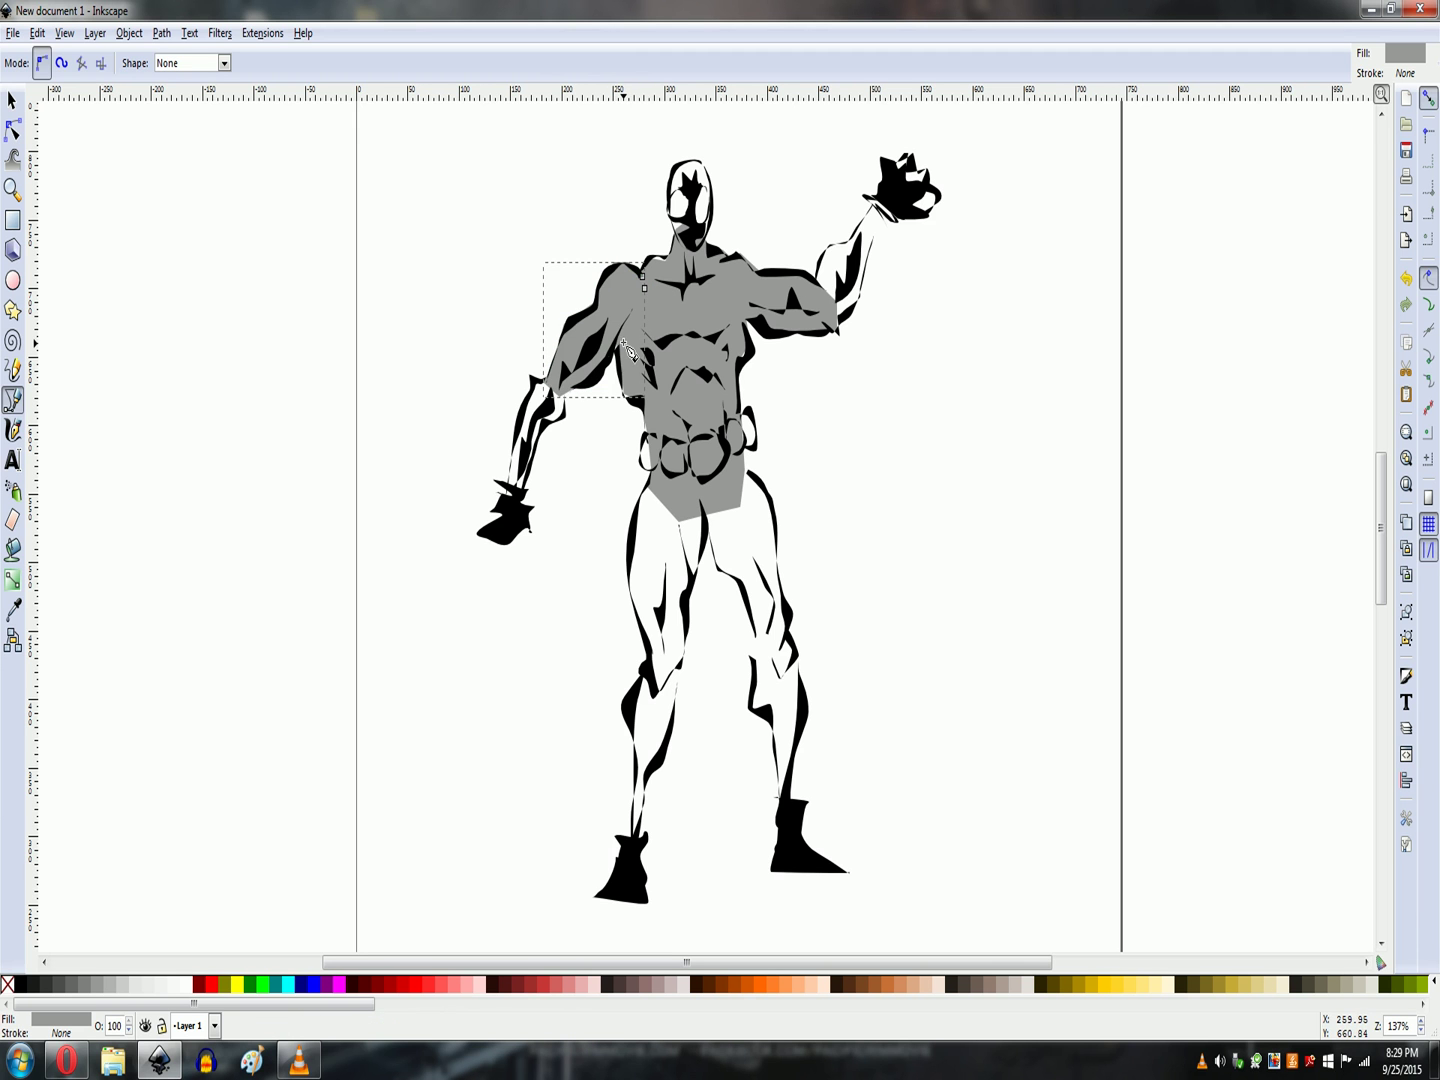
Trace the lowered arm's forearm from elbow to wrist as a gray shape and place it behind the black lines
left_click(548, 383)
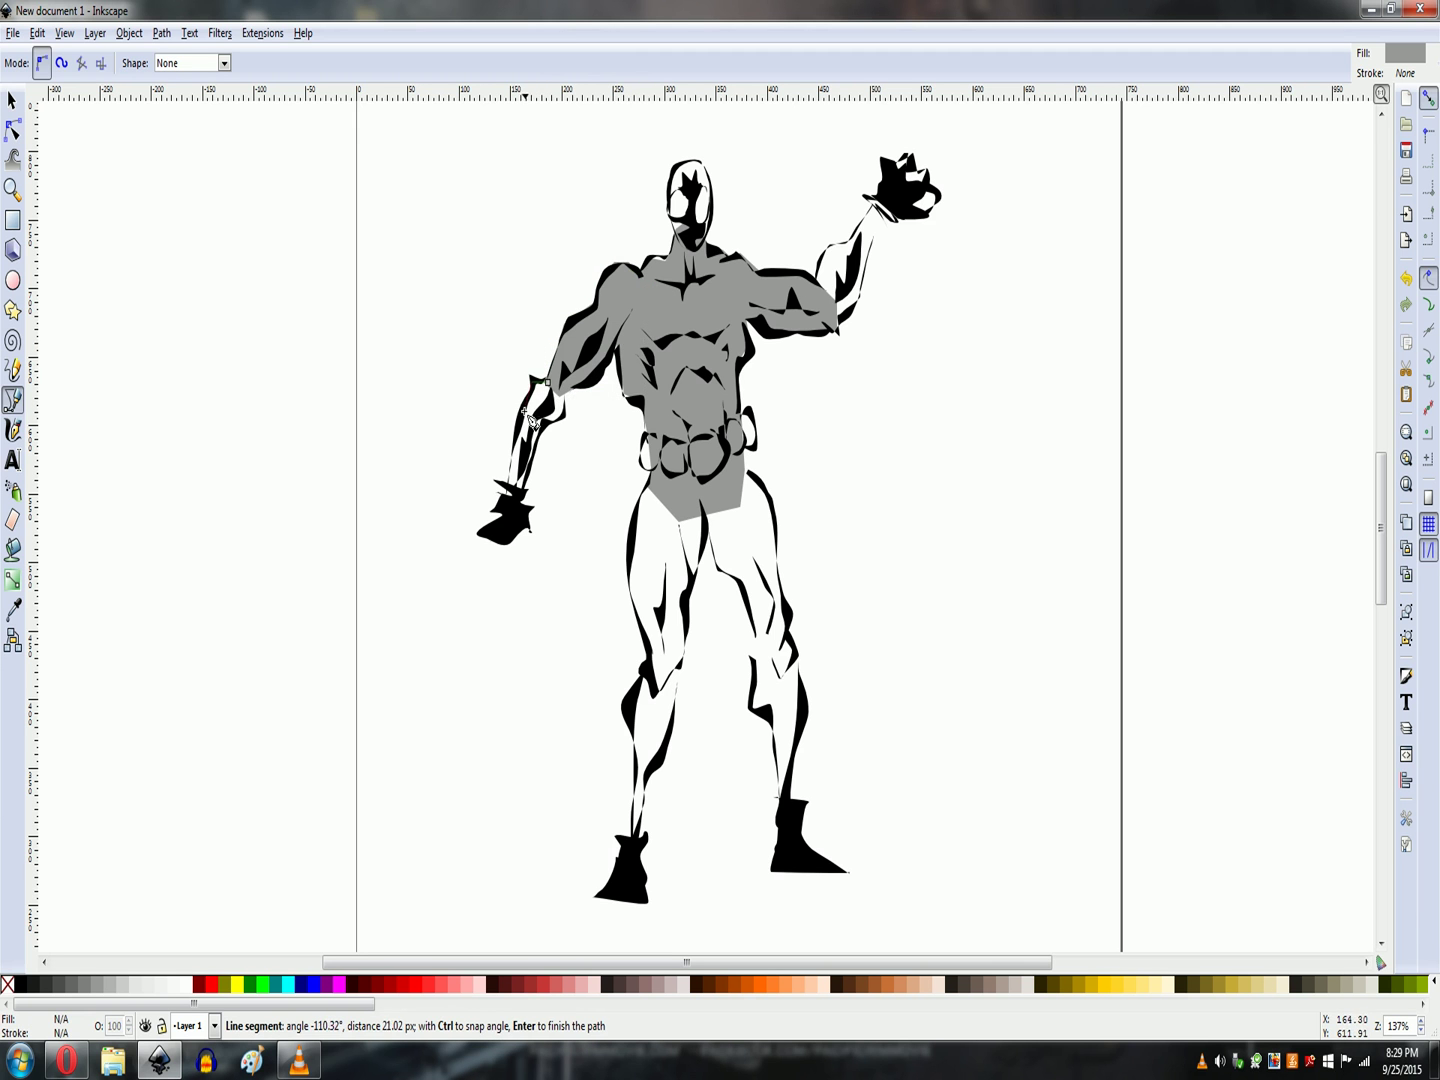
left_click(512, 461)
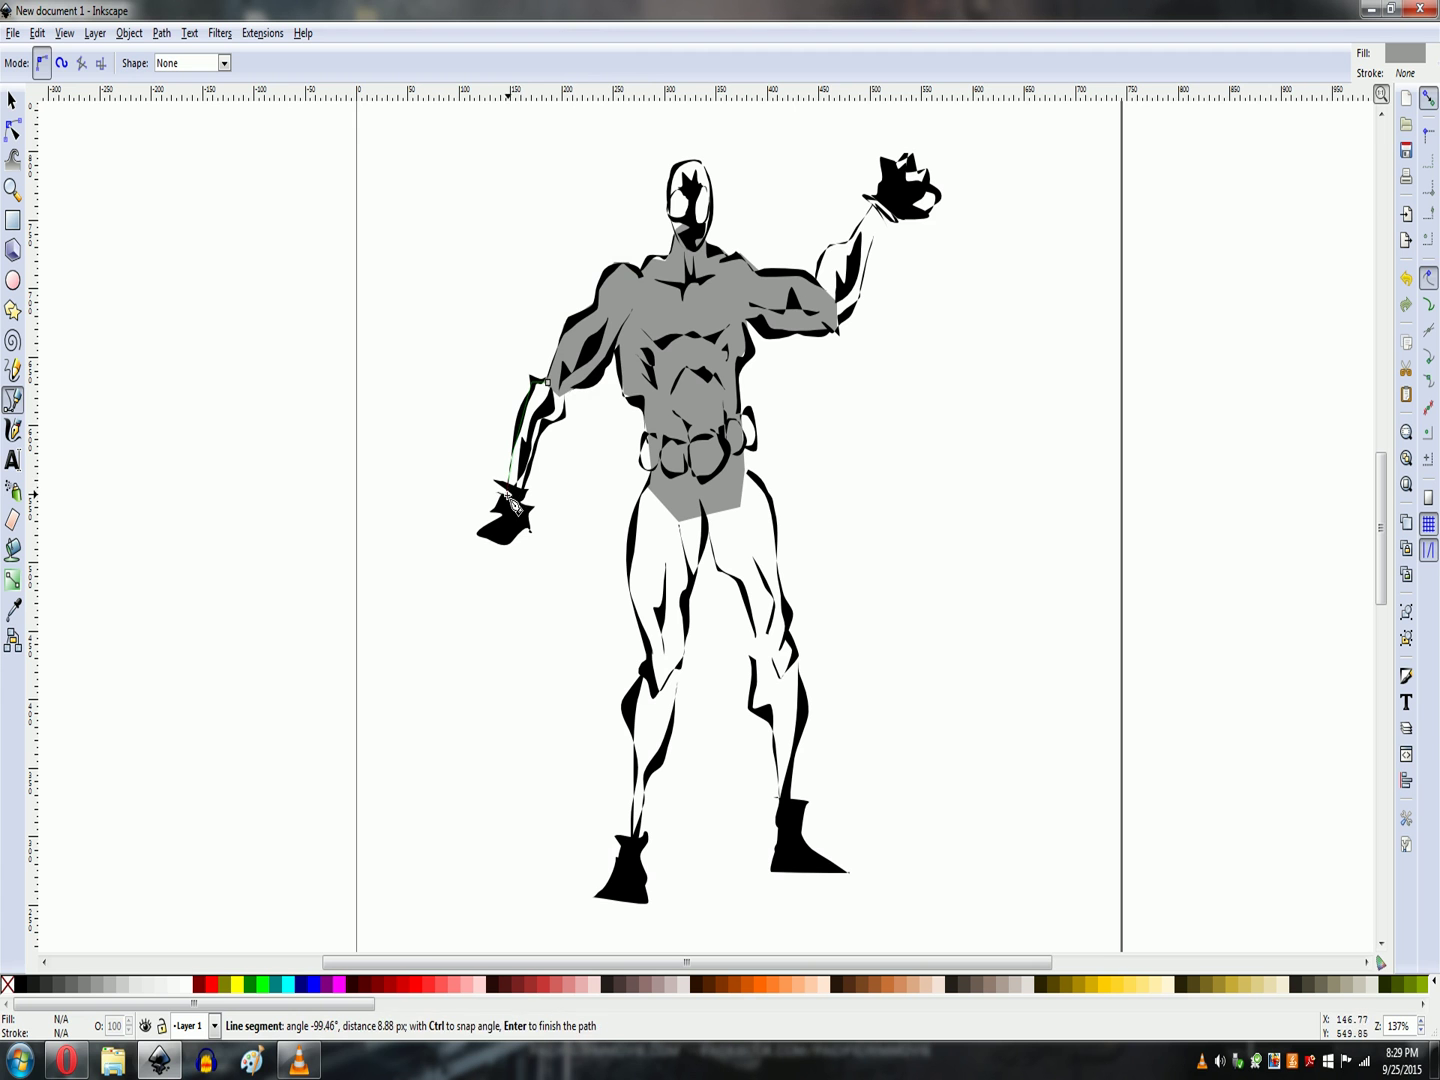
left_click(506, 509)
left_click(529, 480)
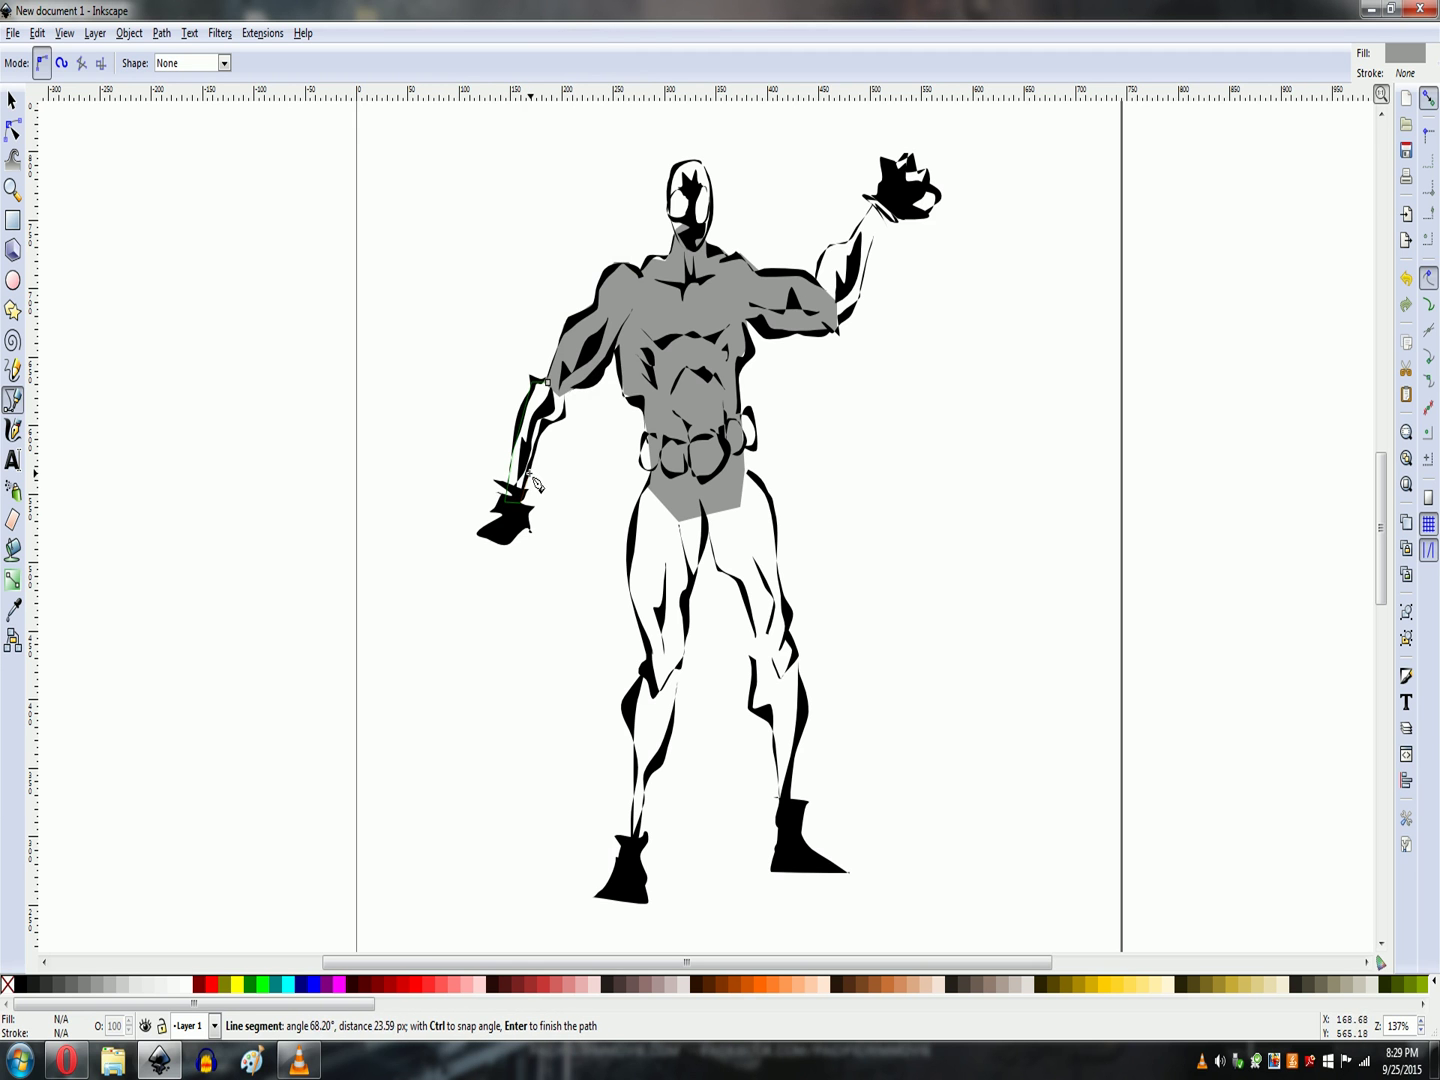
left_click(568, 384)
left_click(567, 367)
key("Return")
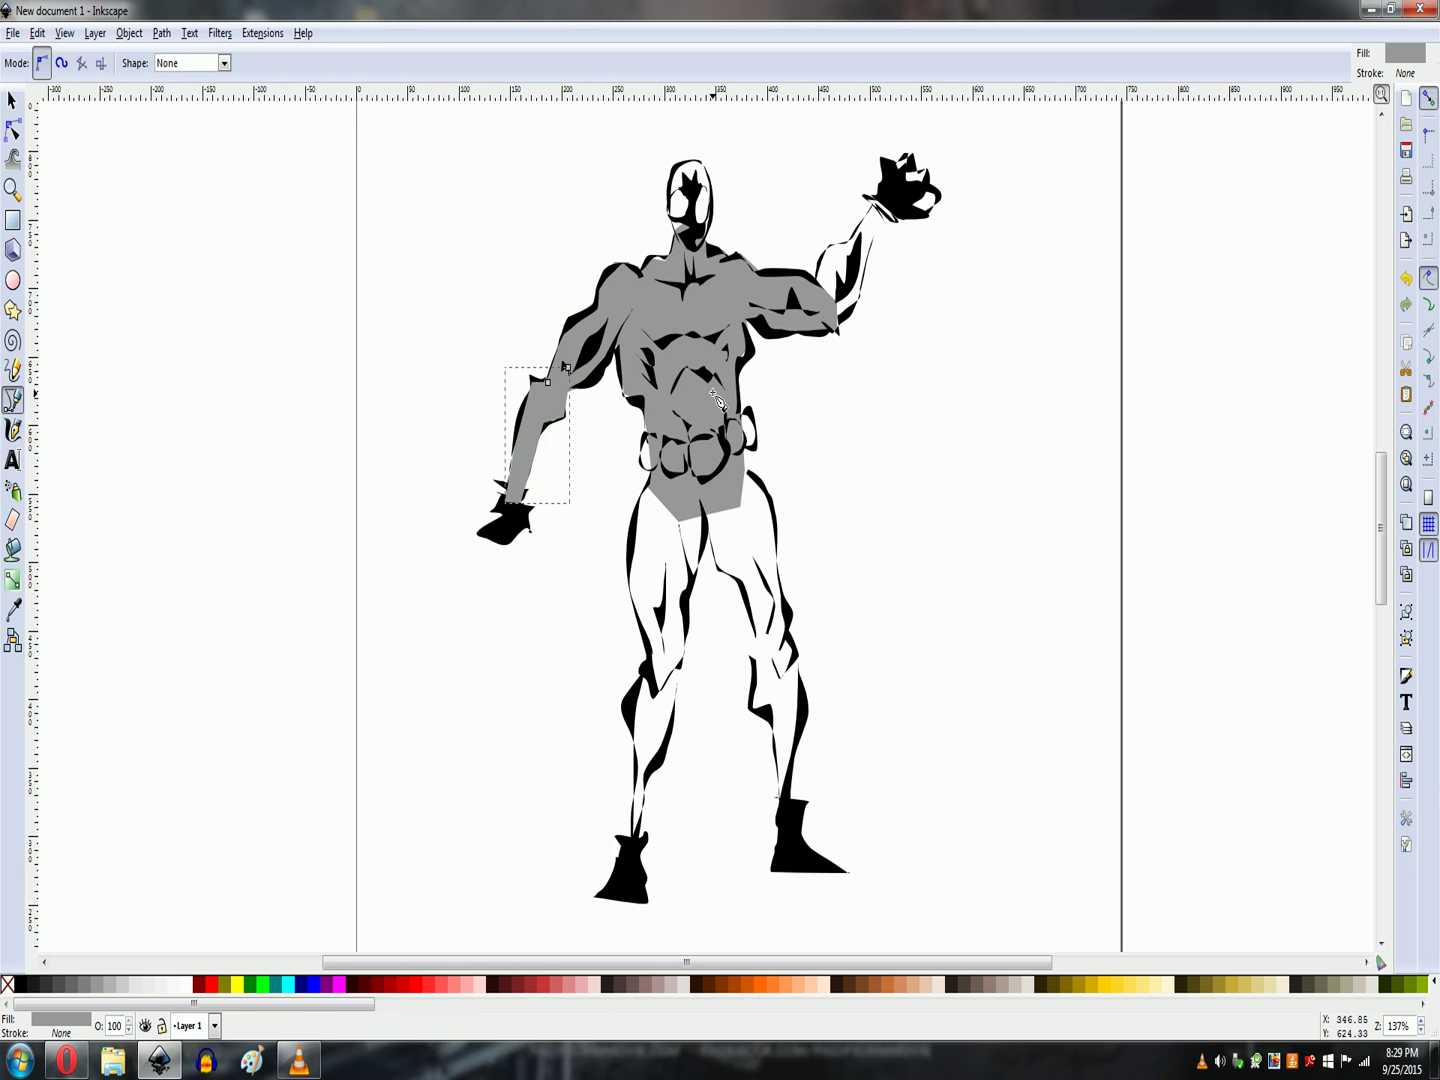
Trace the raised arm's forearm from elbow to wrist with the Pen tool as a gray shape
left_click(817, 285)
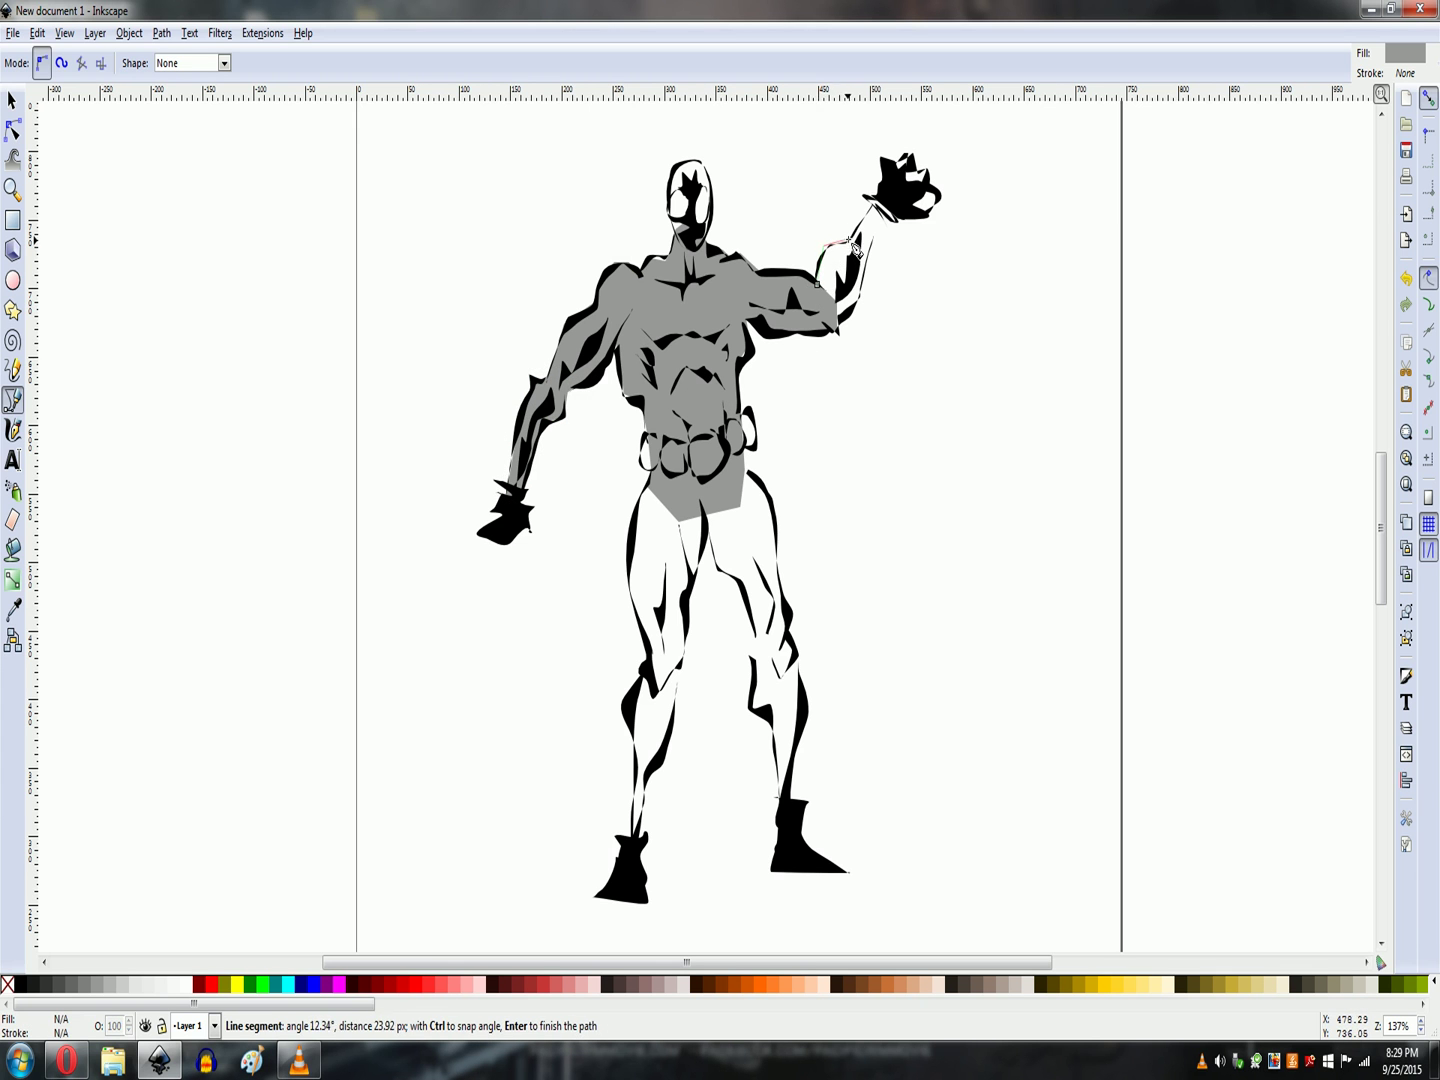
left_click(849, 238)
left_click(886, 207)
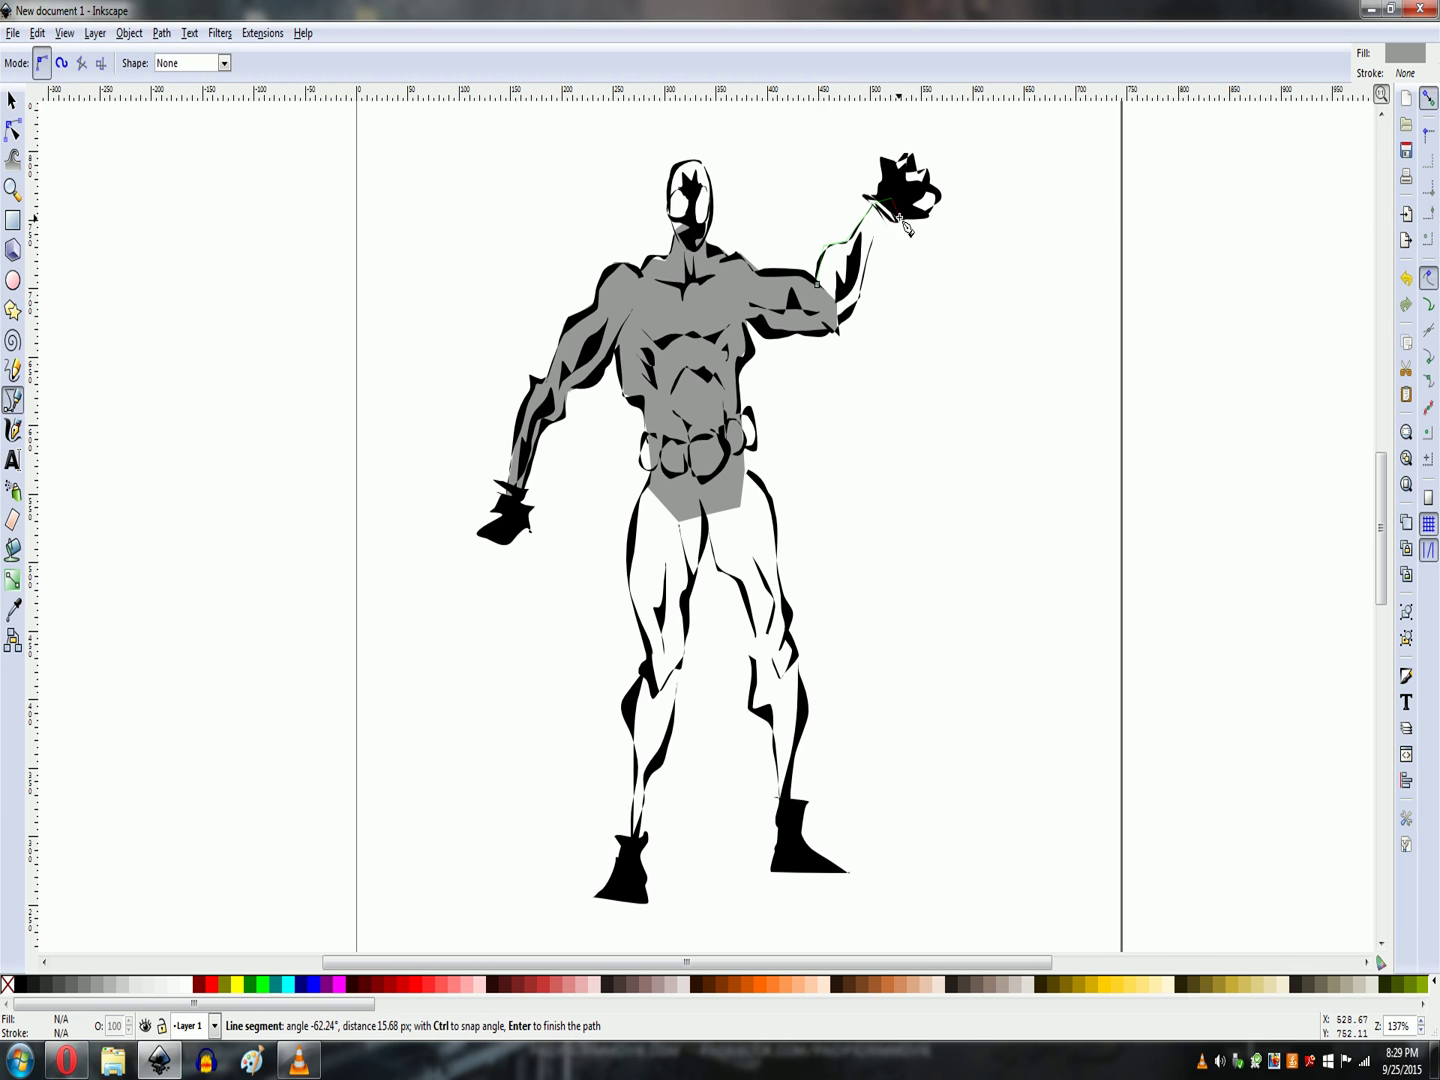
left_click(899, 219)
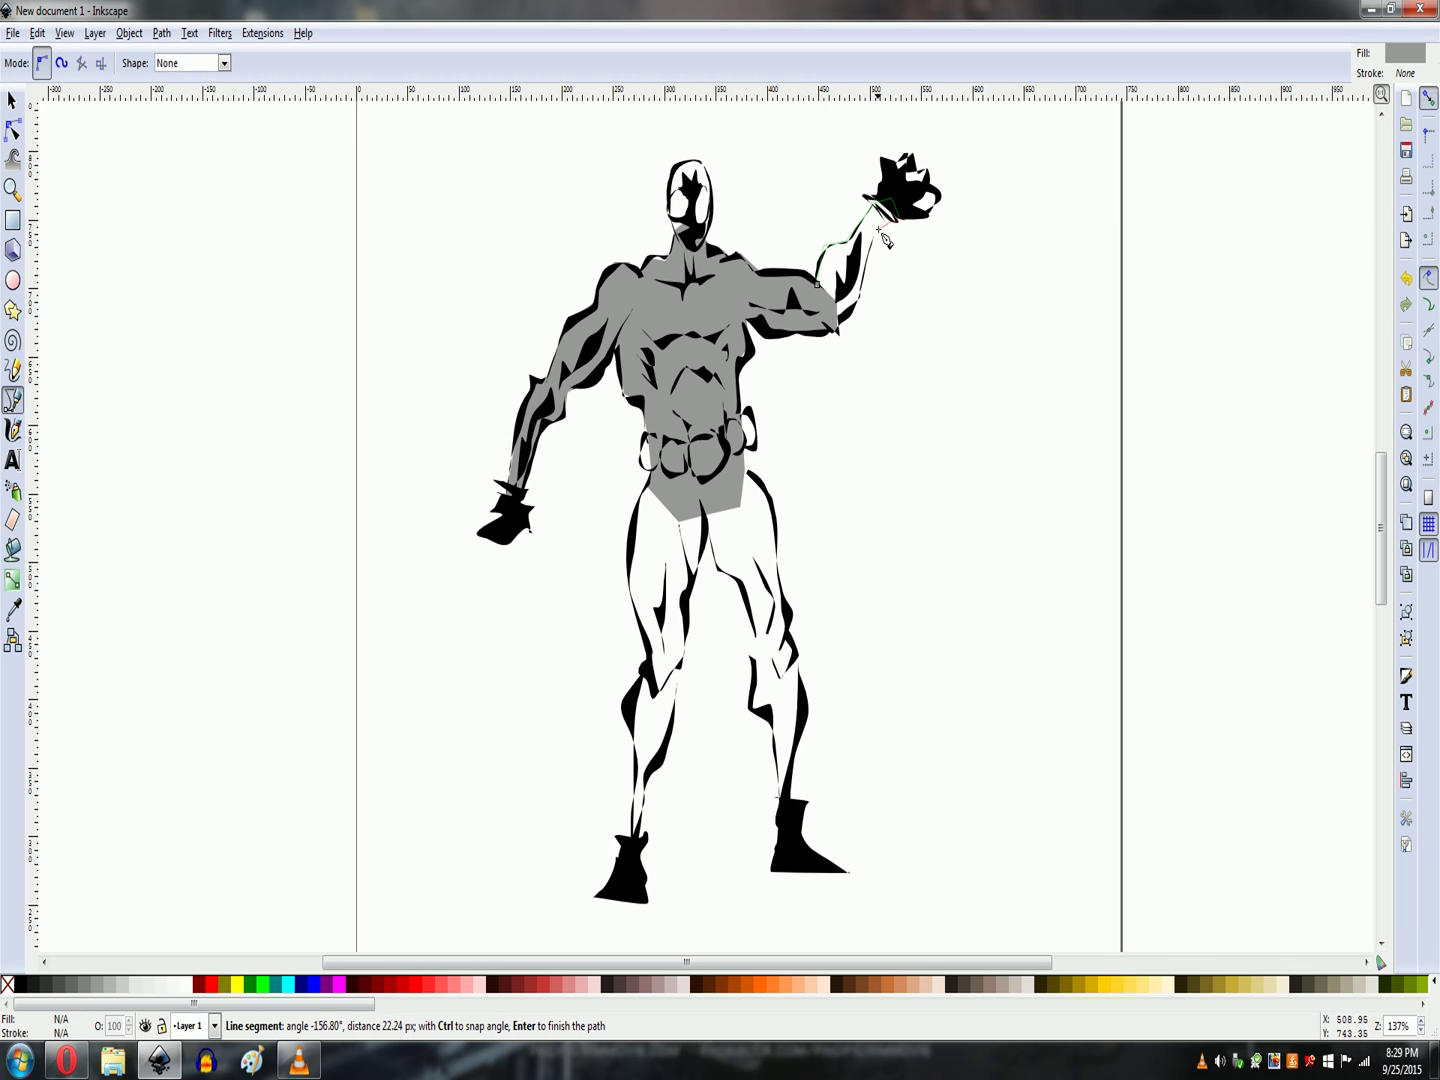
left_click(863, 304)
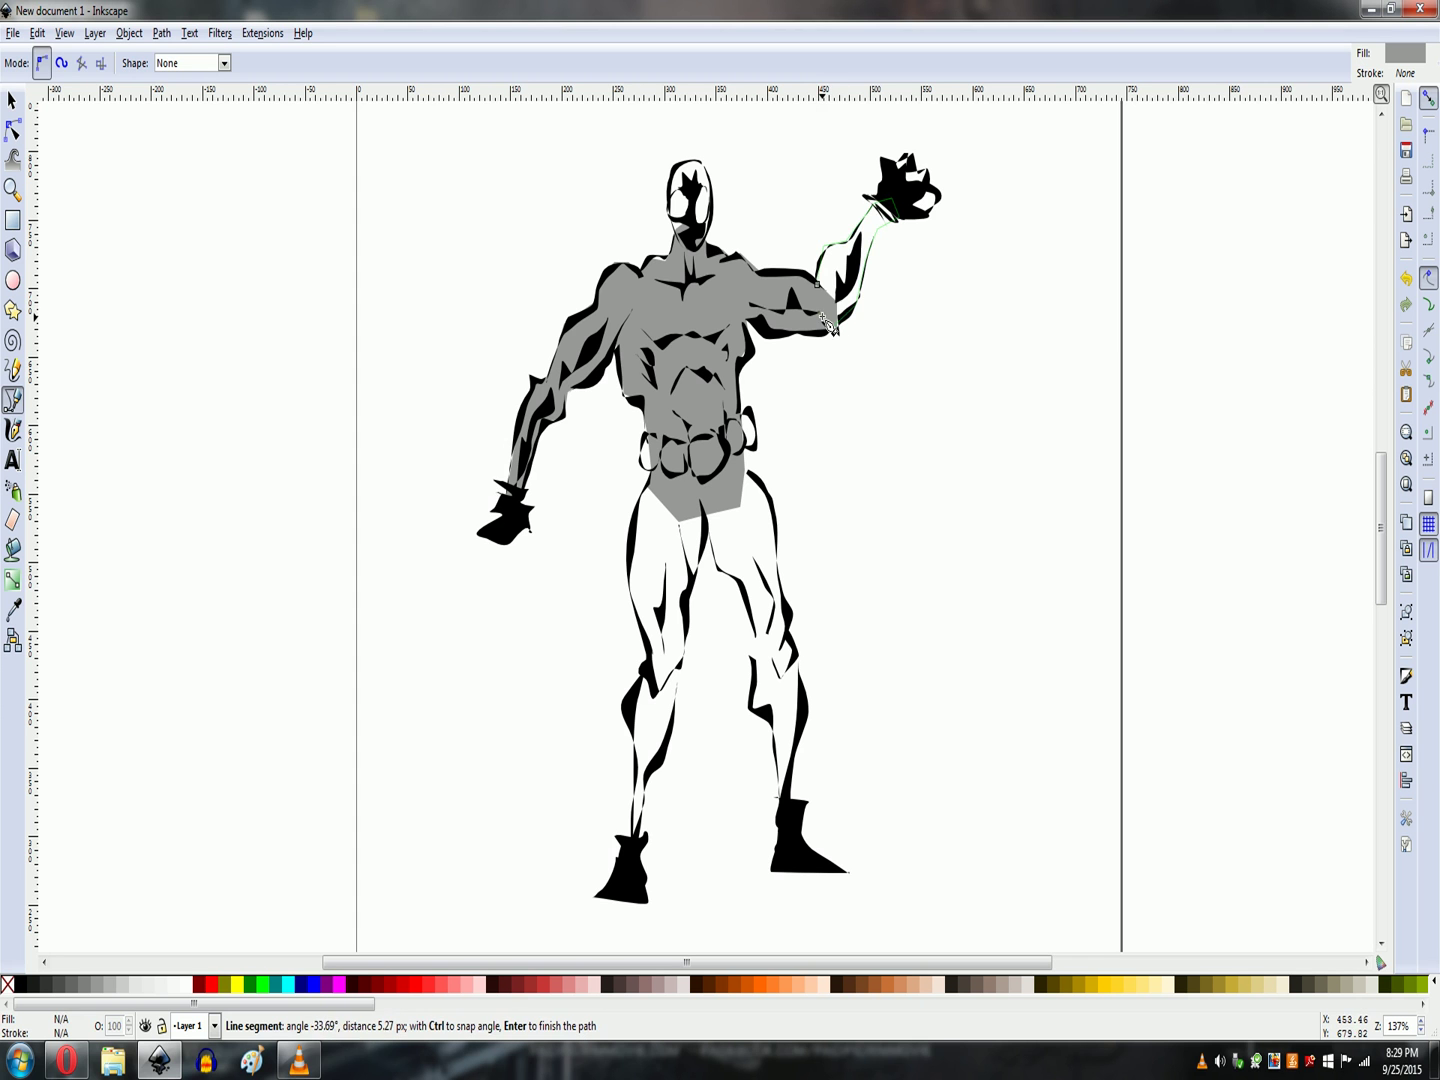
left_click(818, 312)
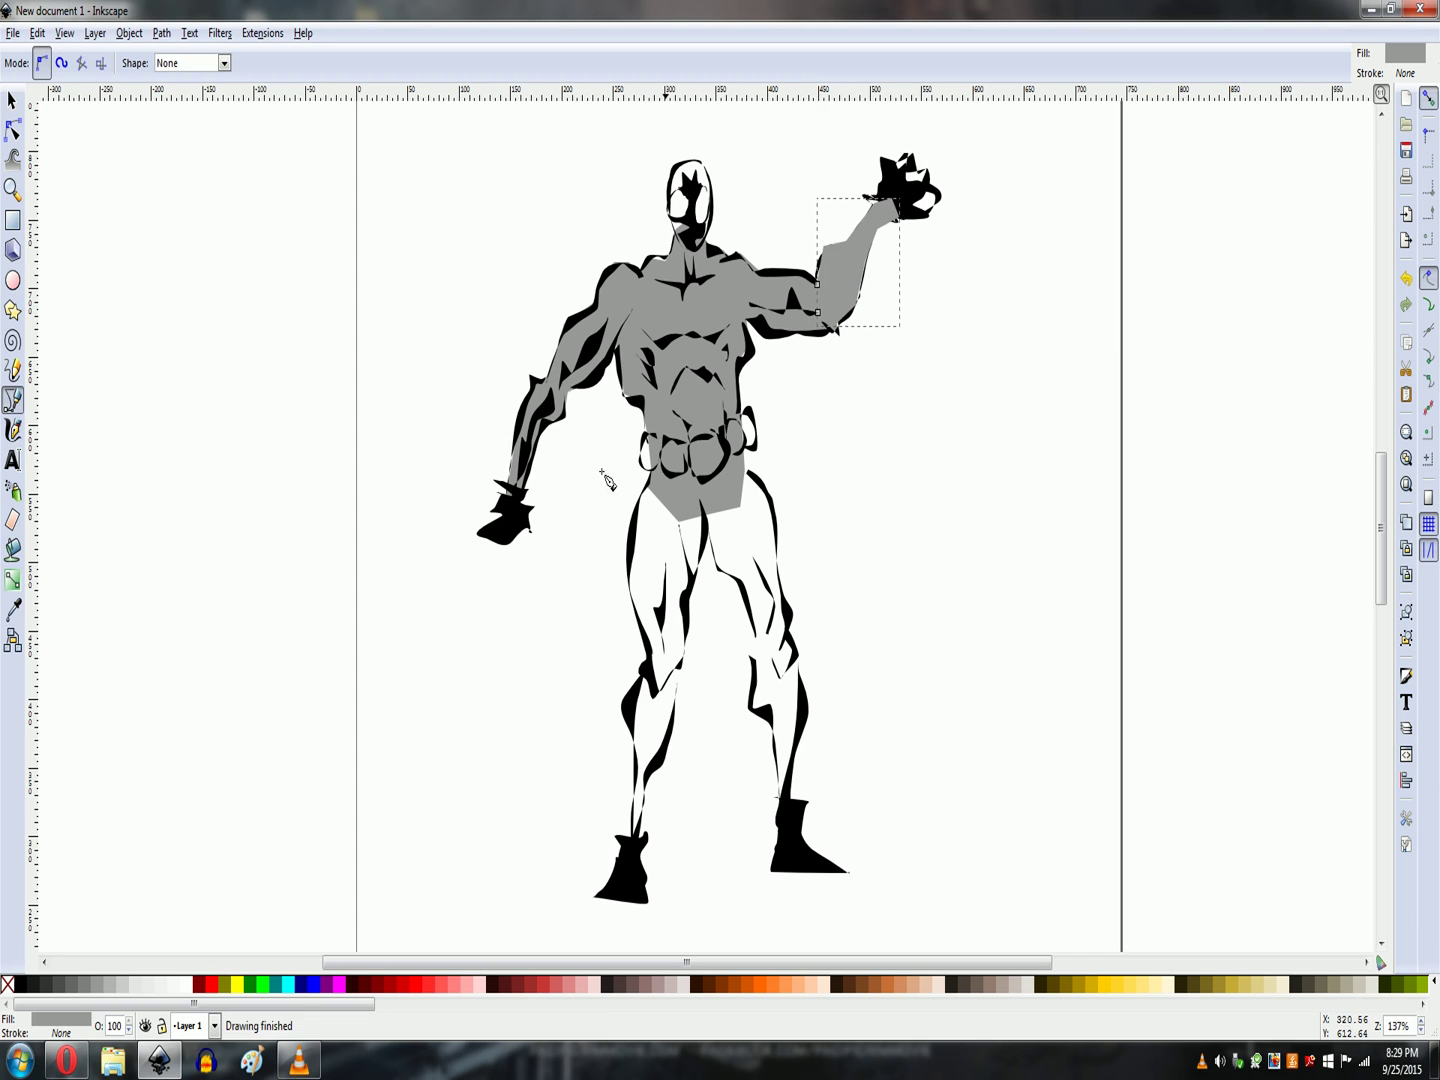
Trace the head outline as a closed gray shape and lower it behind the black mask lines
left_click(670, 218)
left_click(704, 249)
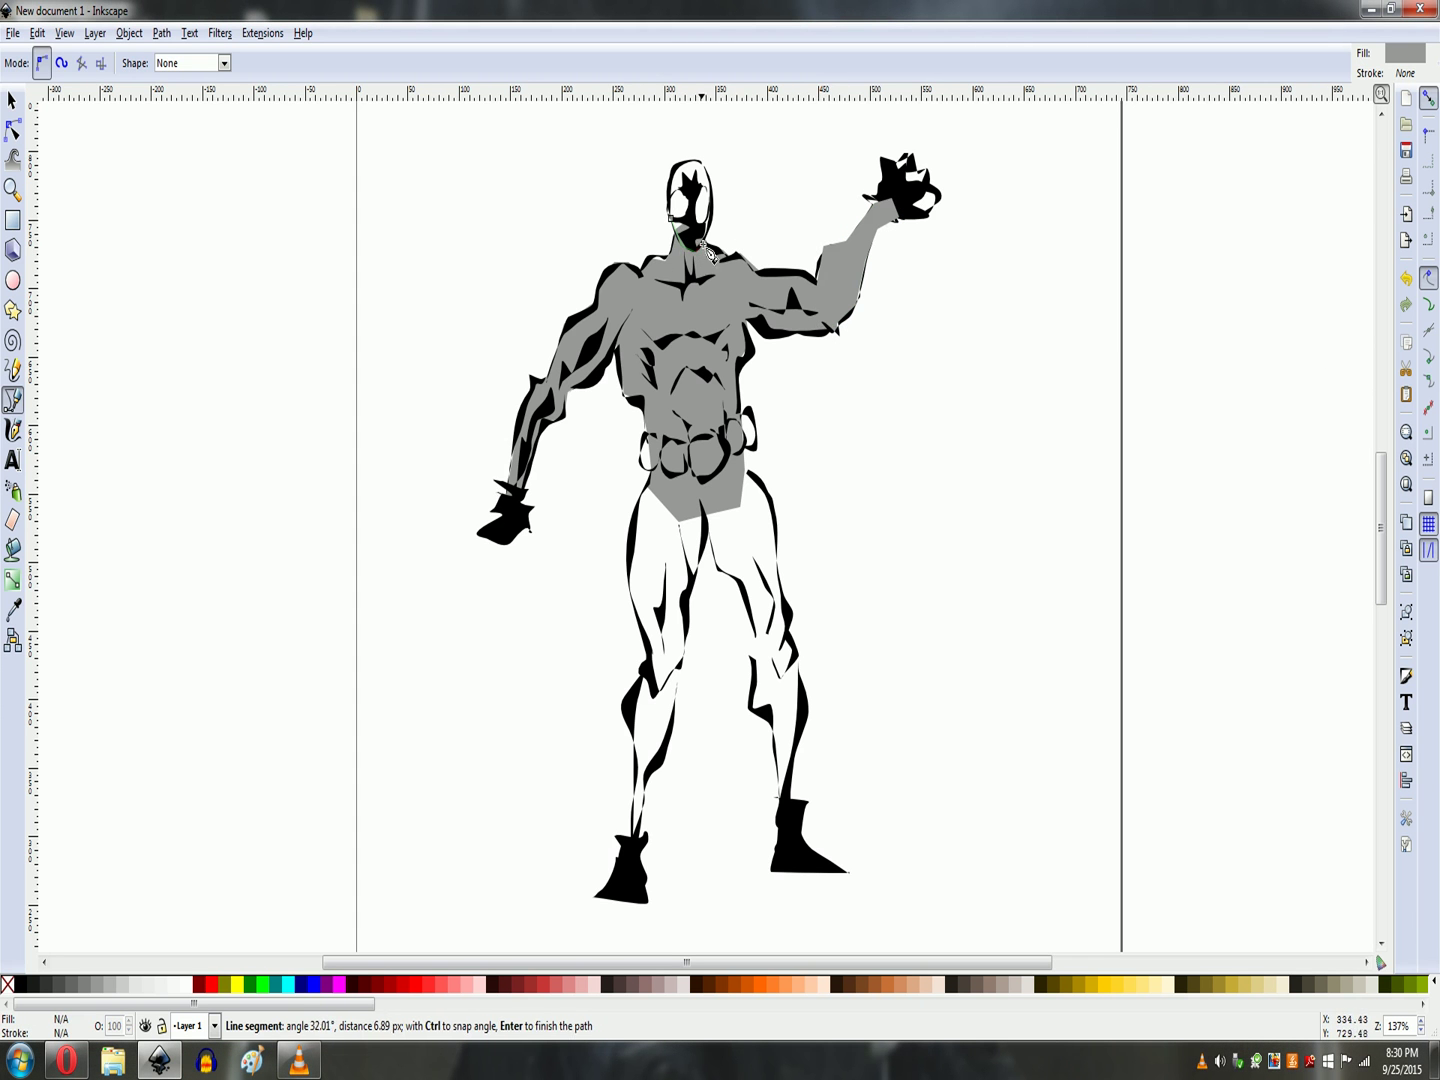
left_click(710, 179)
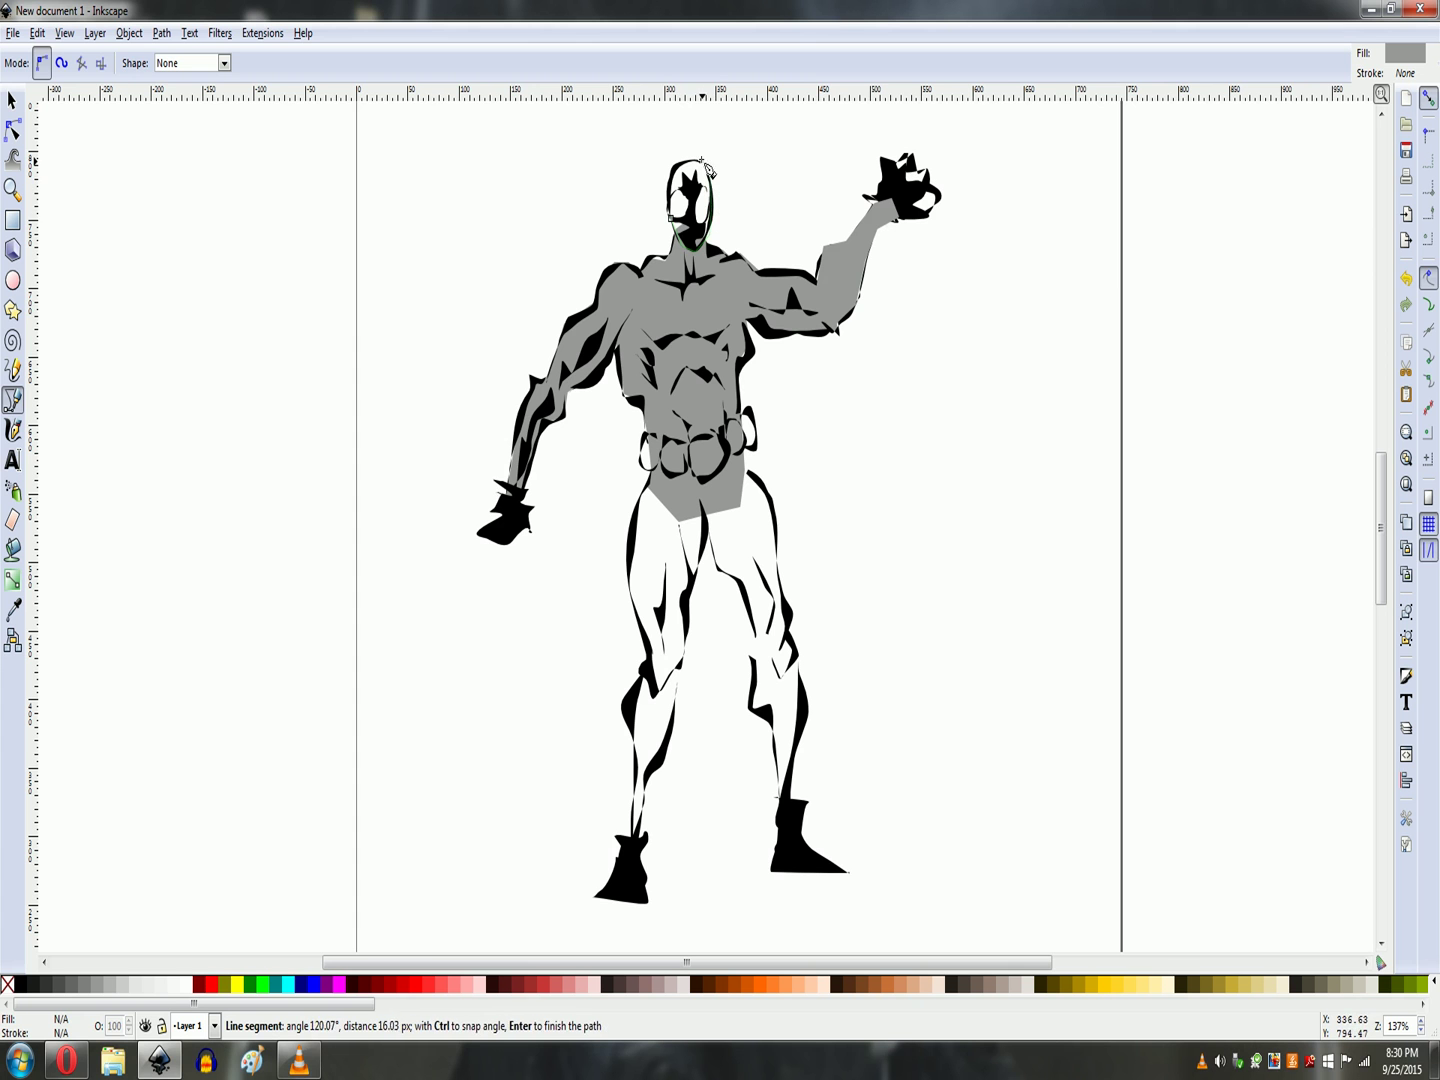
left_click(689, 157)
left_click(669, 202)
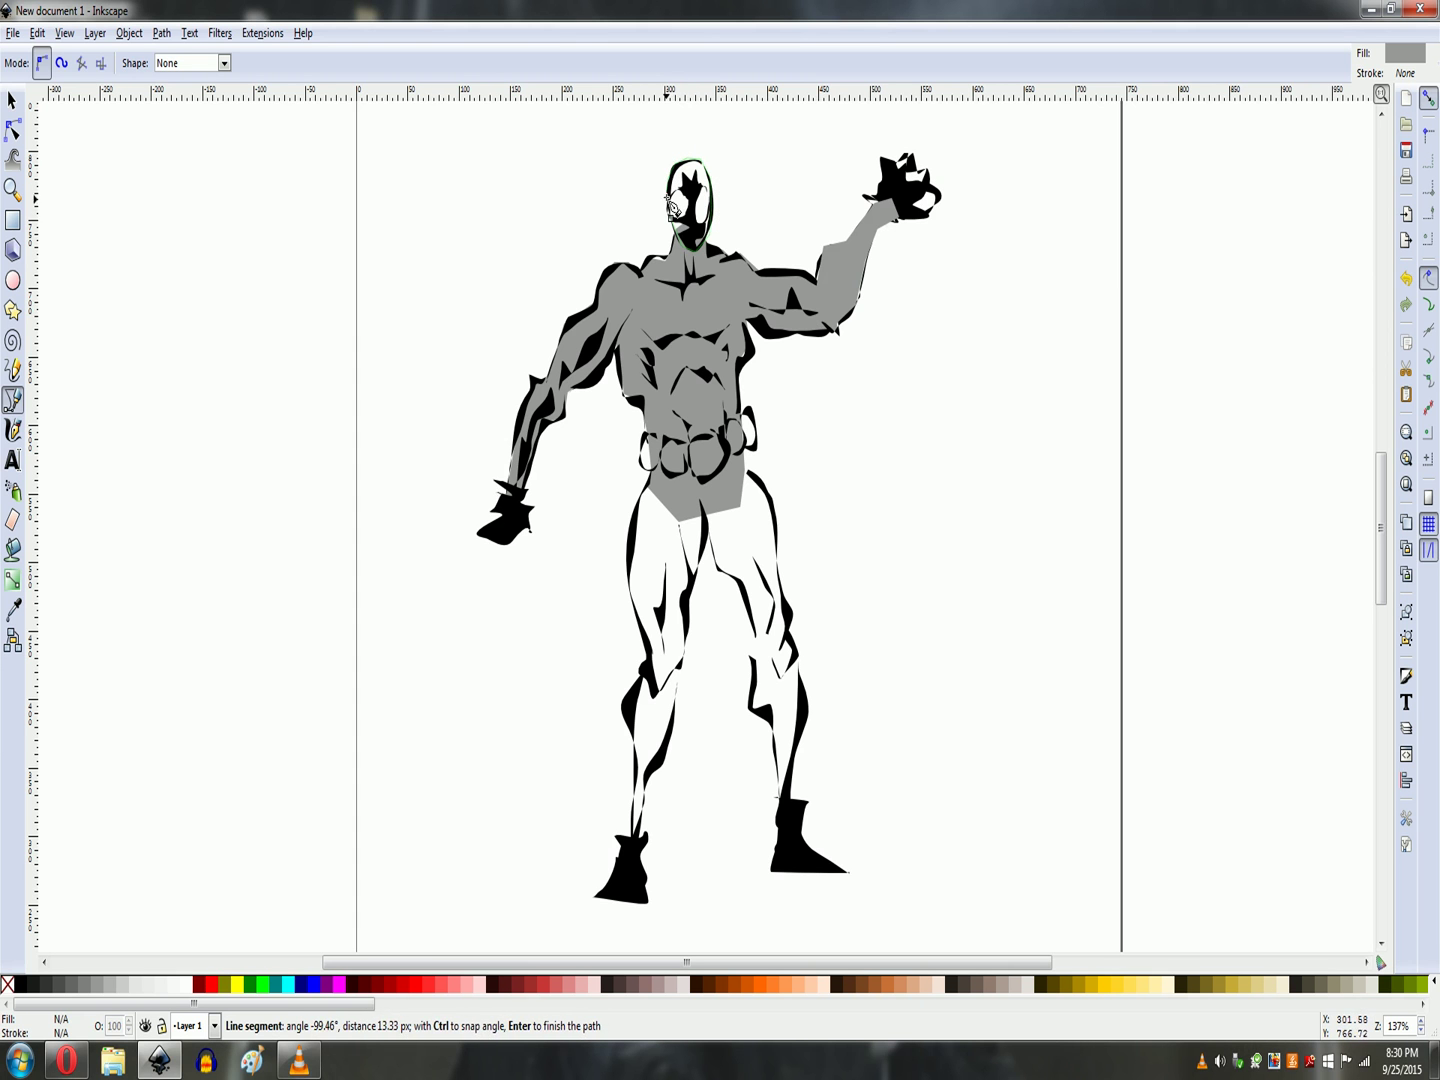
left_click(684, 247)
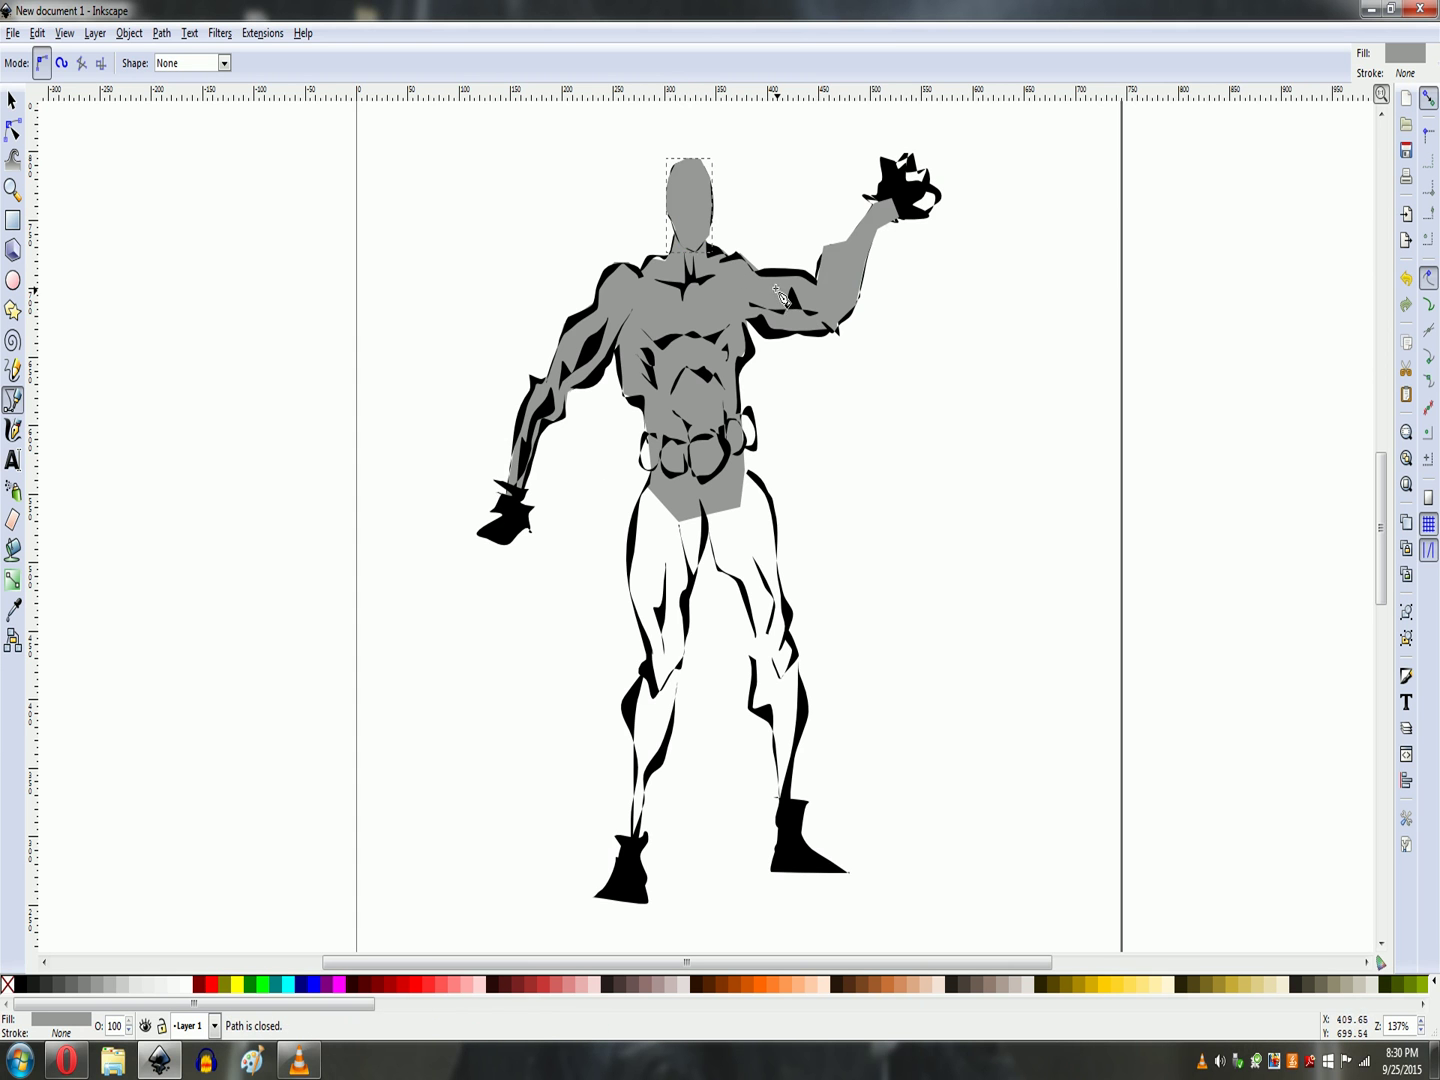
key("Page_Down")
key("Page_Down")
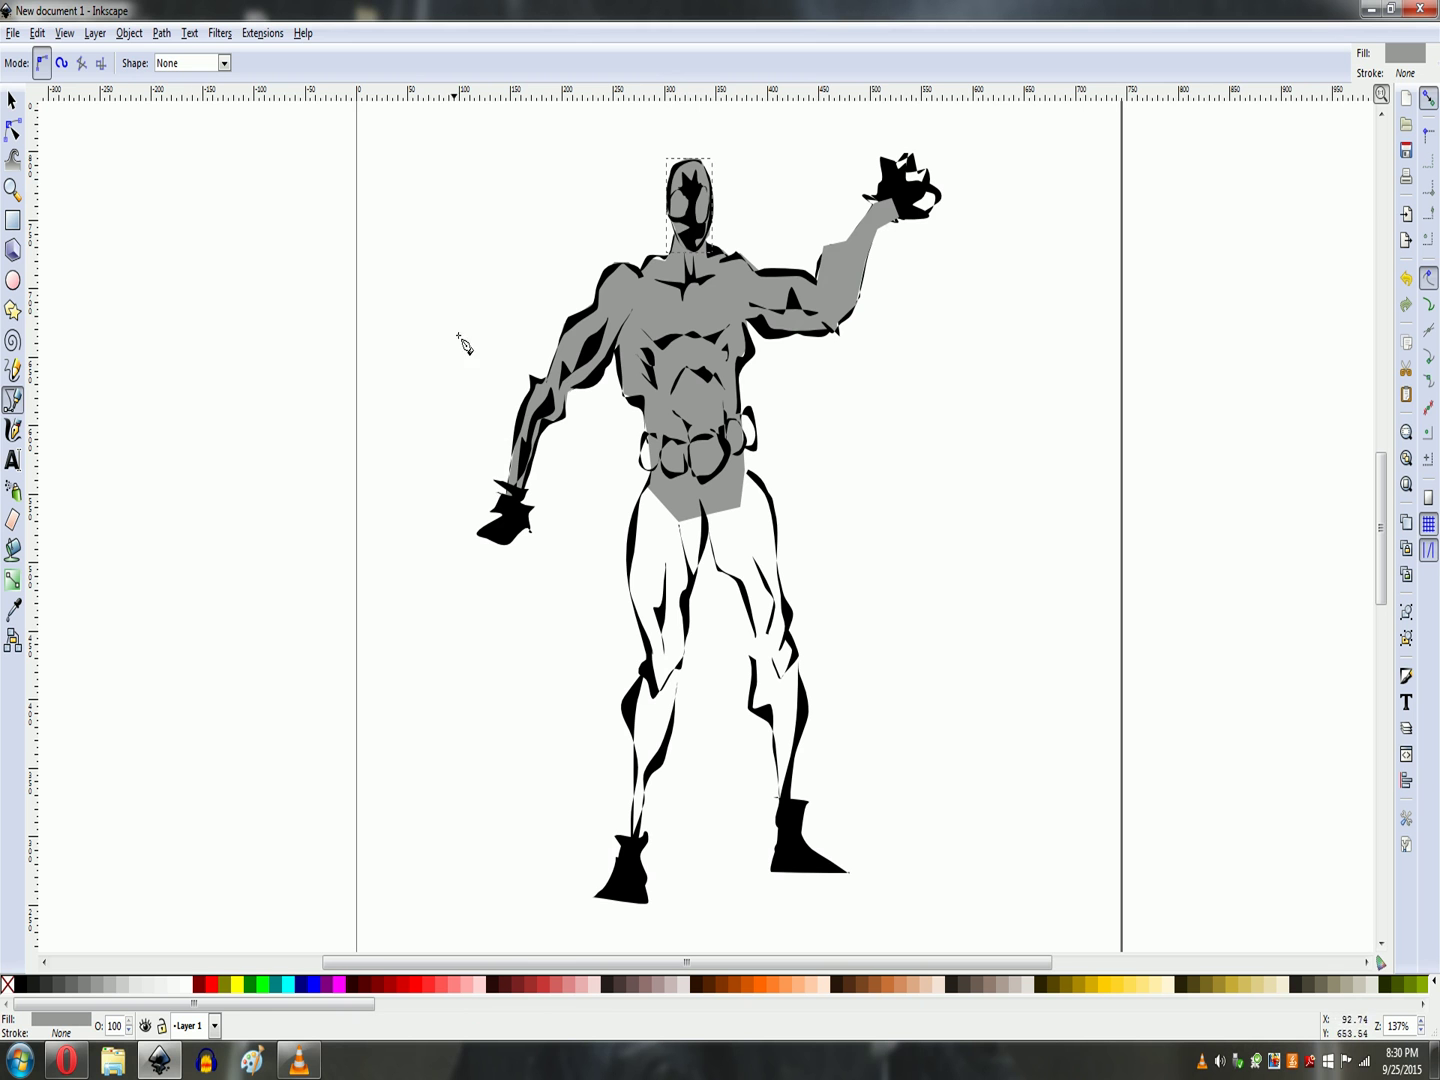
Trace the thigh on the lowered-arm side from hip to knee as a gray shape placed behind the black lines
left_click(651, 479)
left_click(633, 525)
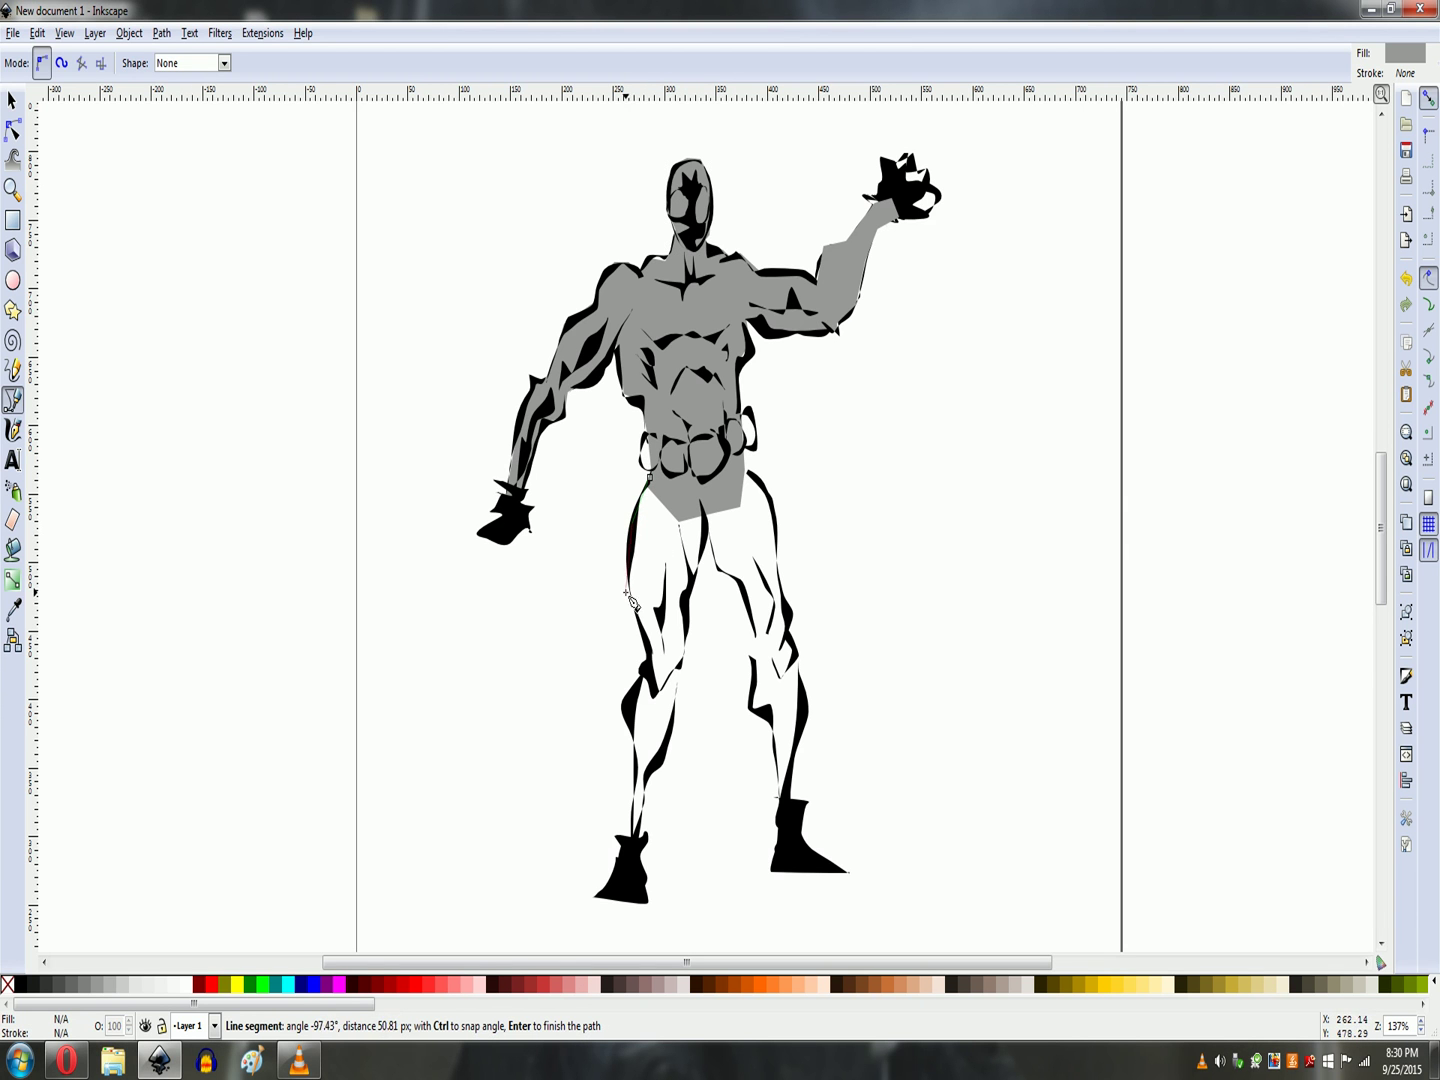
left_click(641, 644)
left_click(661, 697)
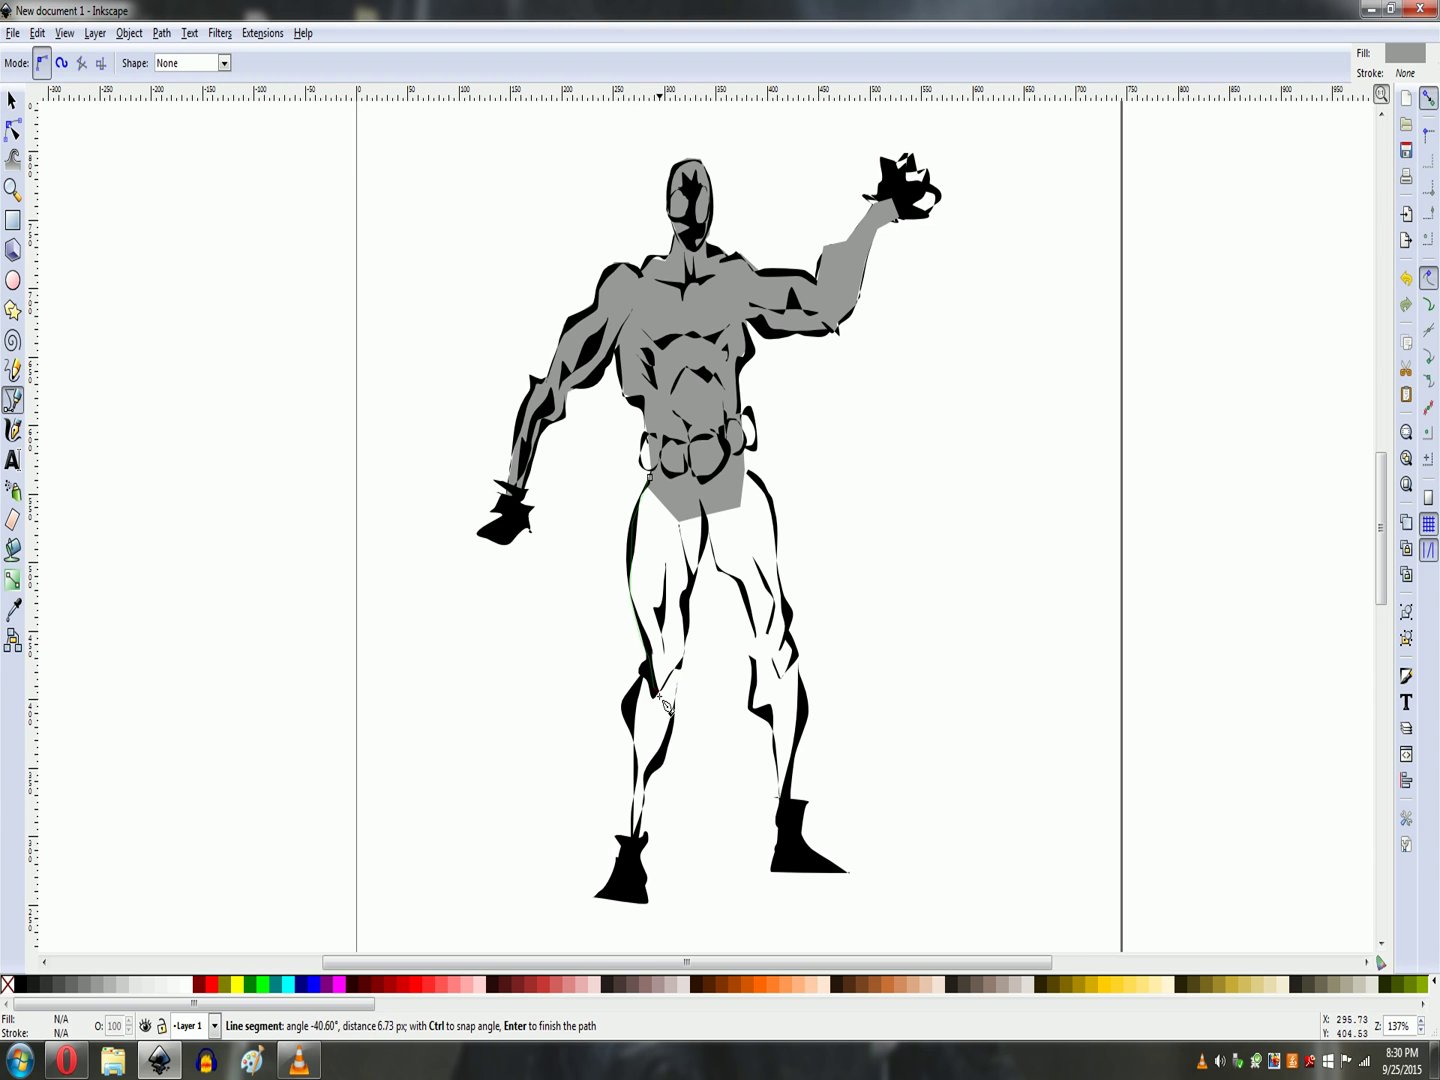
left_click(686, 640)
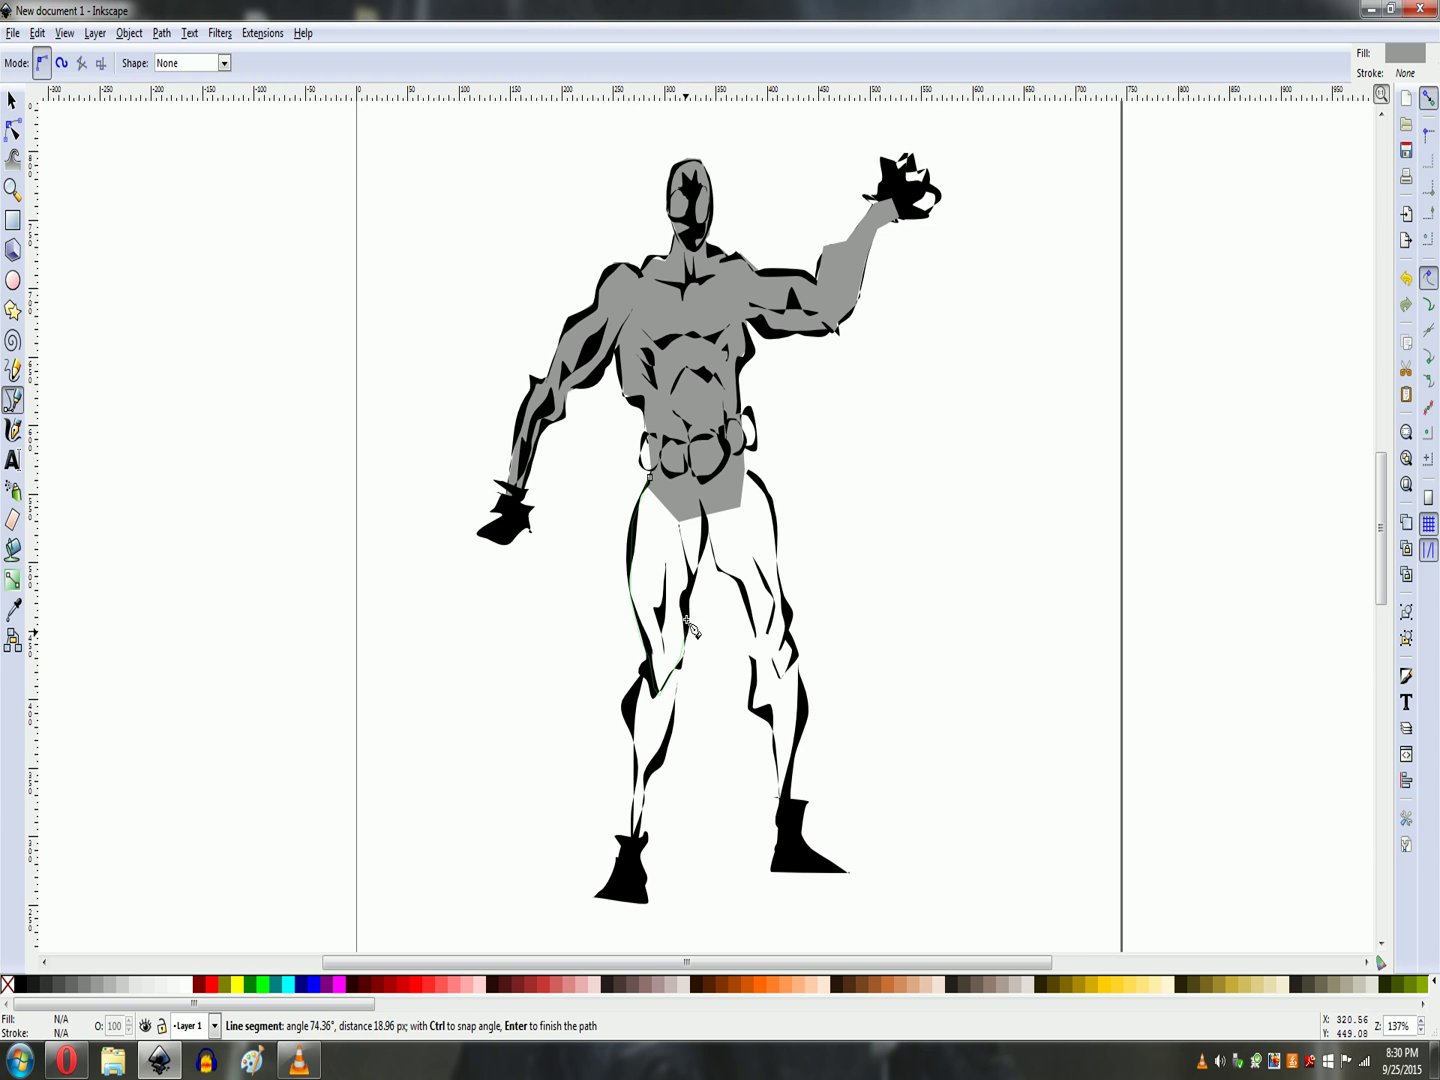
left_click(702, 552)
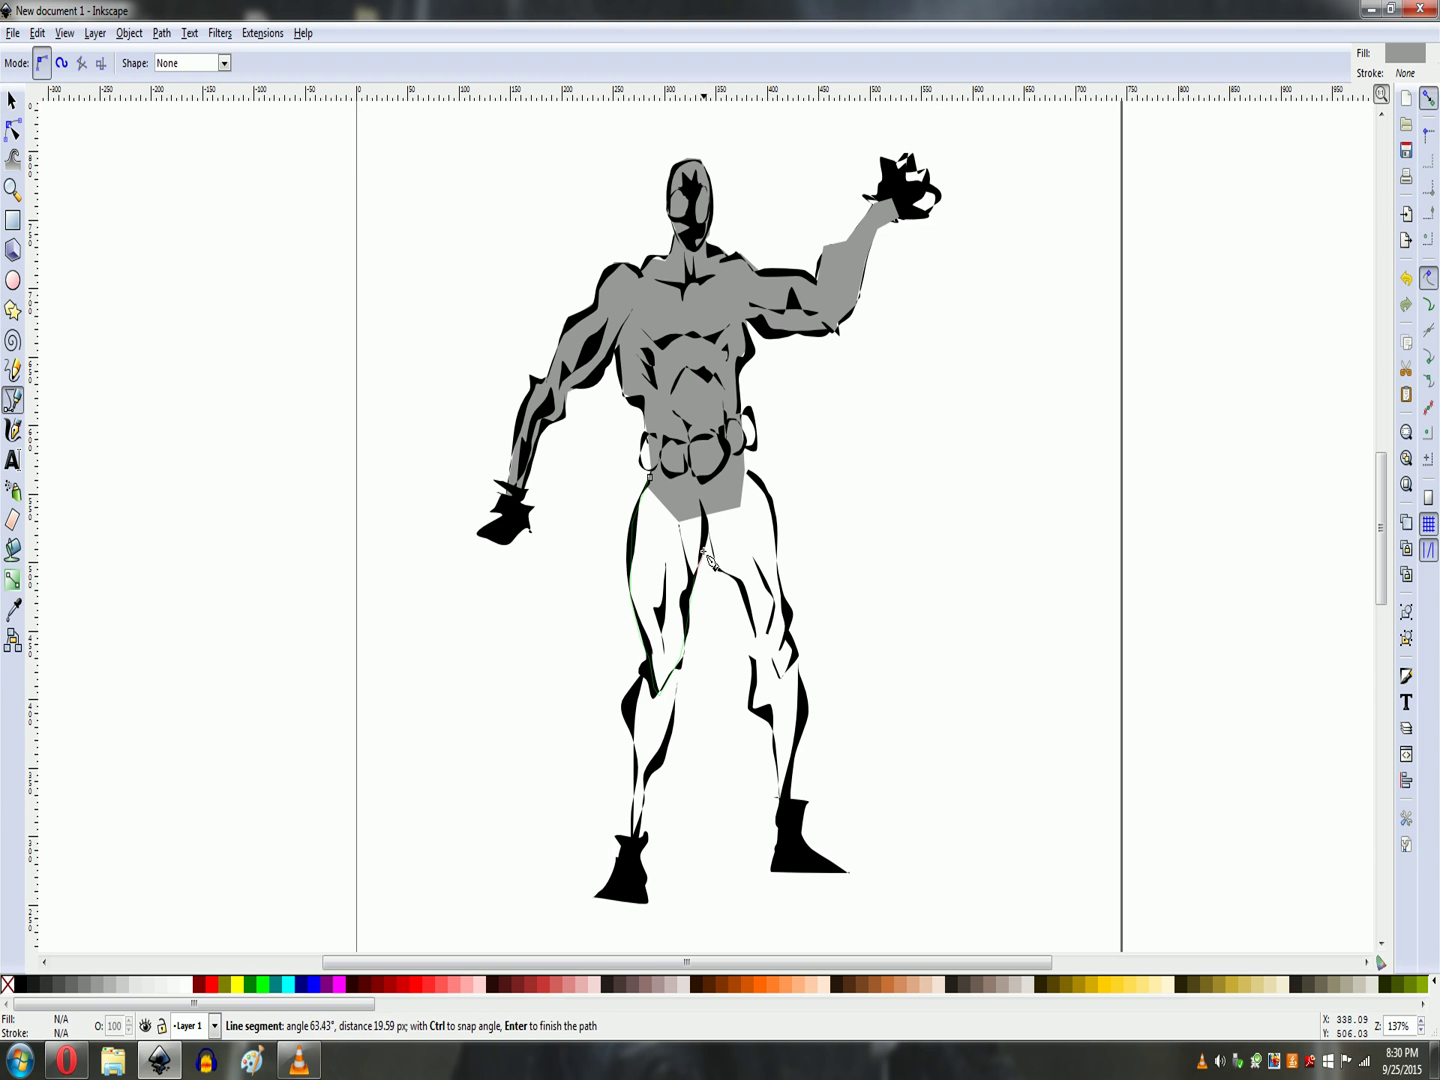
double_click(685, 469)
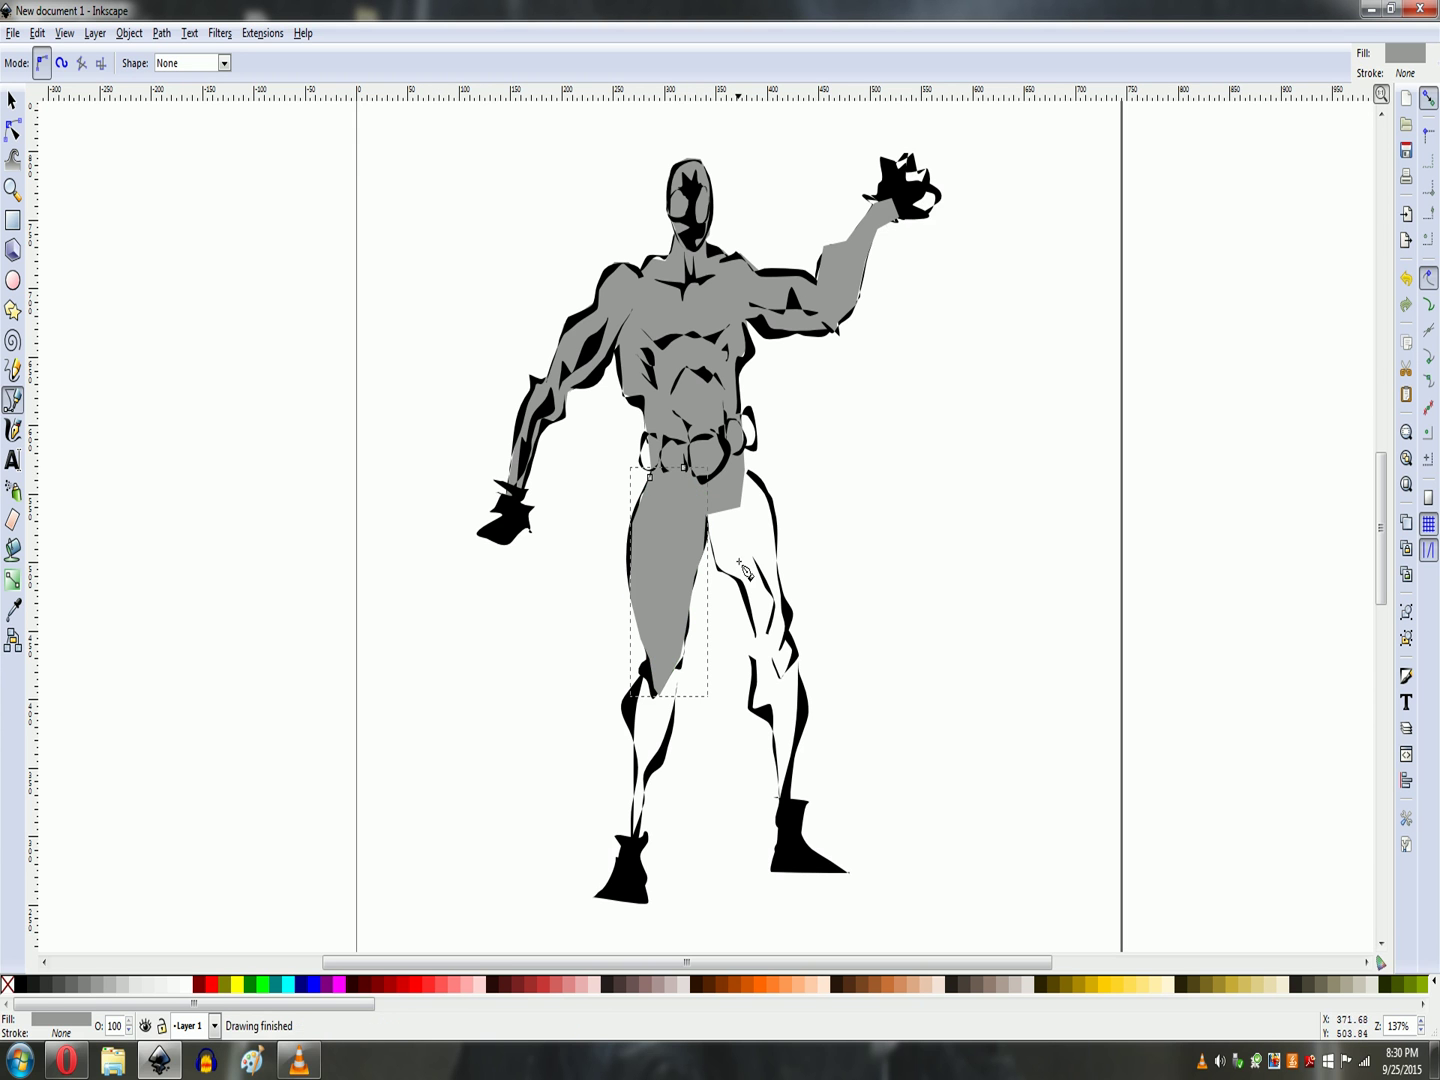
Trace the thigh on the raised-arm side from crotch to knee and up to the hip as a gray shape behind the line work
left_click(703, 507)
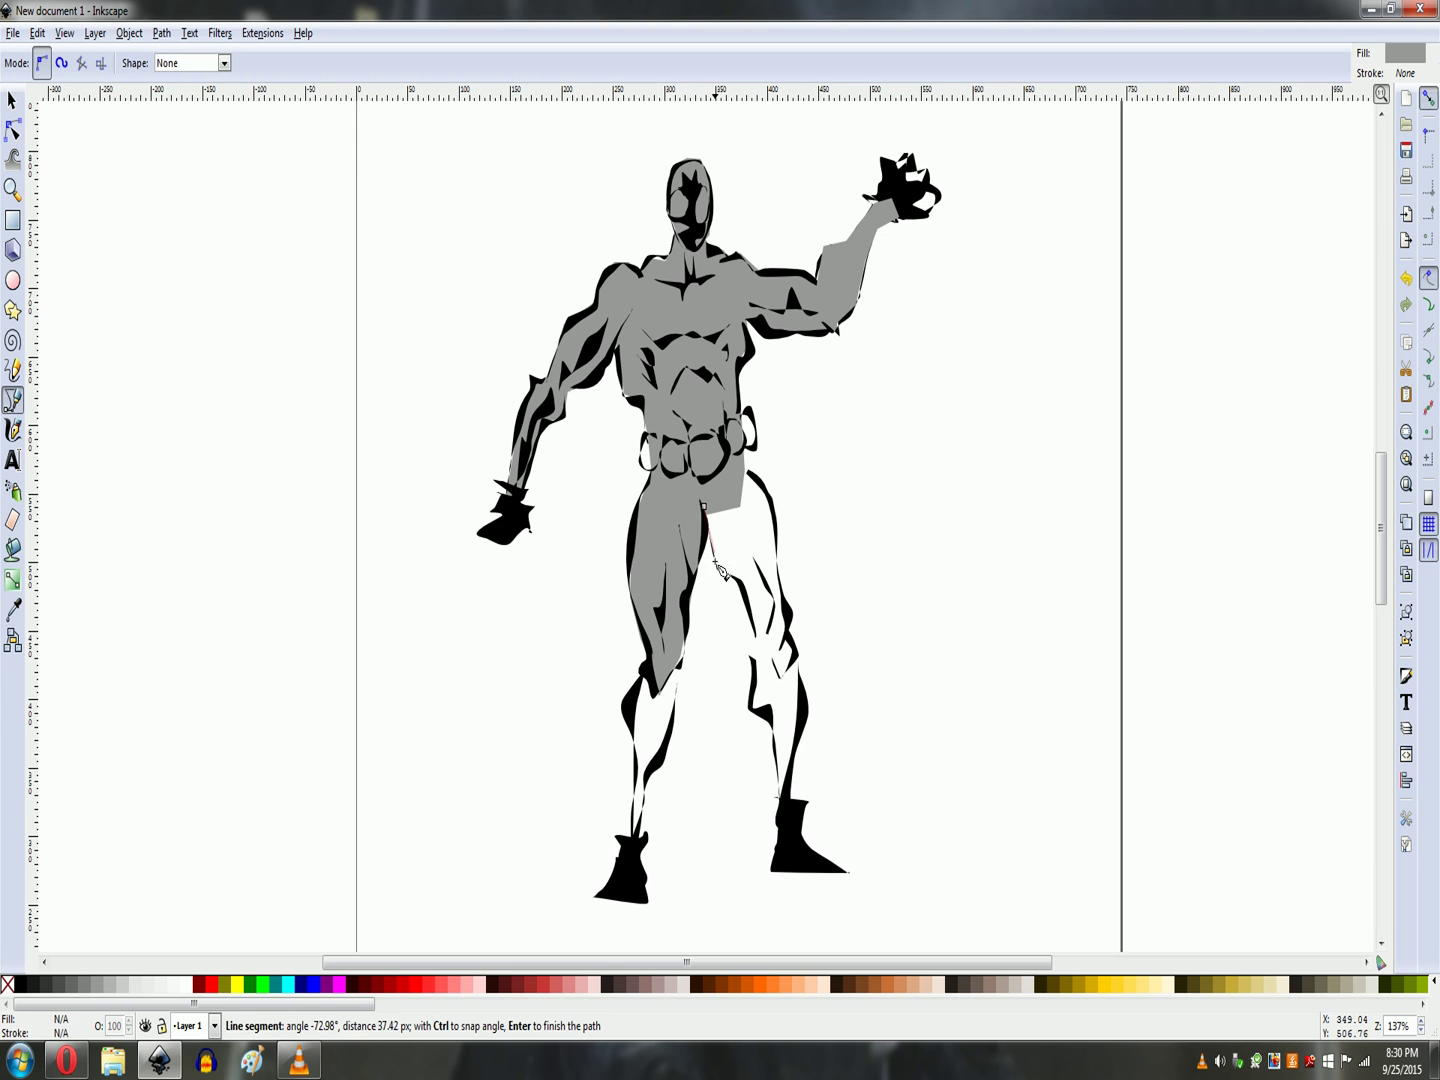
left_click(739, 583)
left_click(754, 643)
left_click(781, 683)
left_click(797, 657)
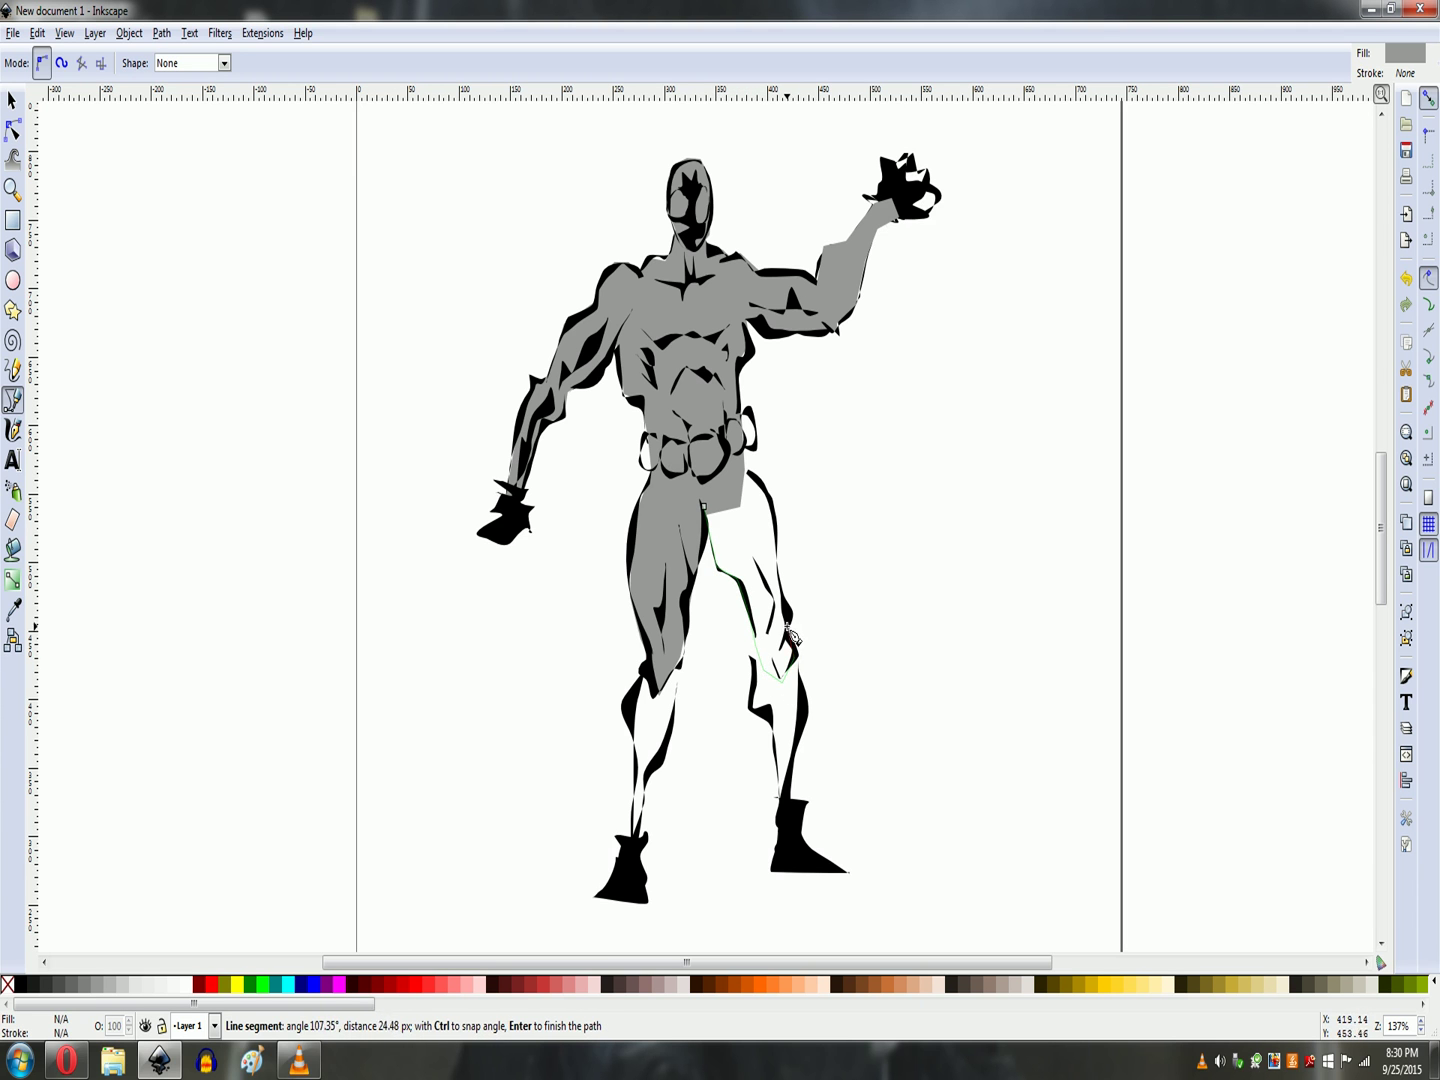
left_click(788, 630)
left_click(787, 531)
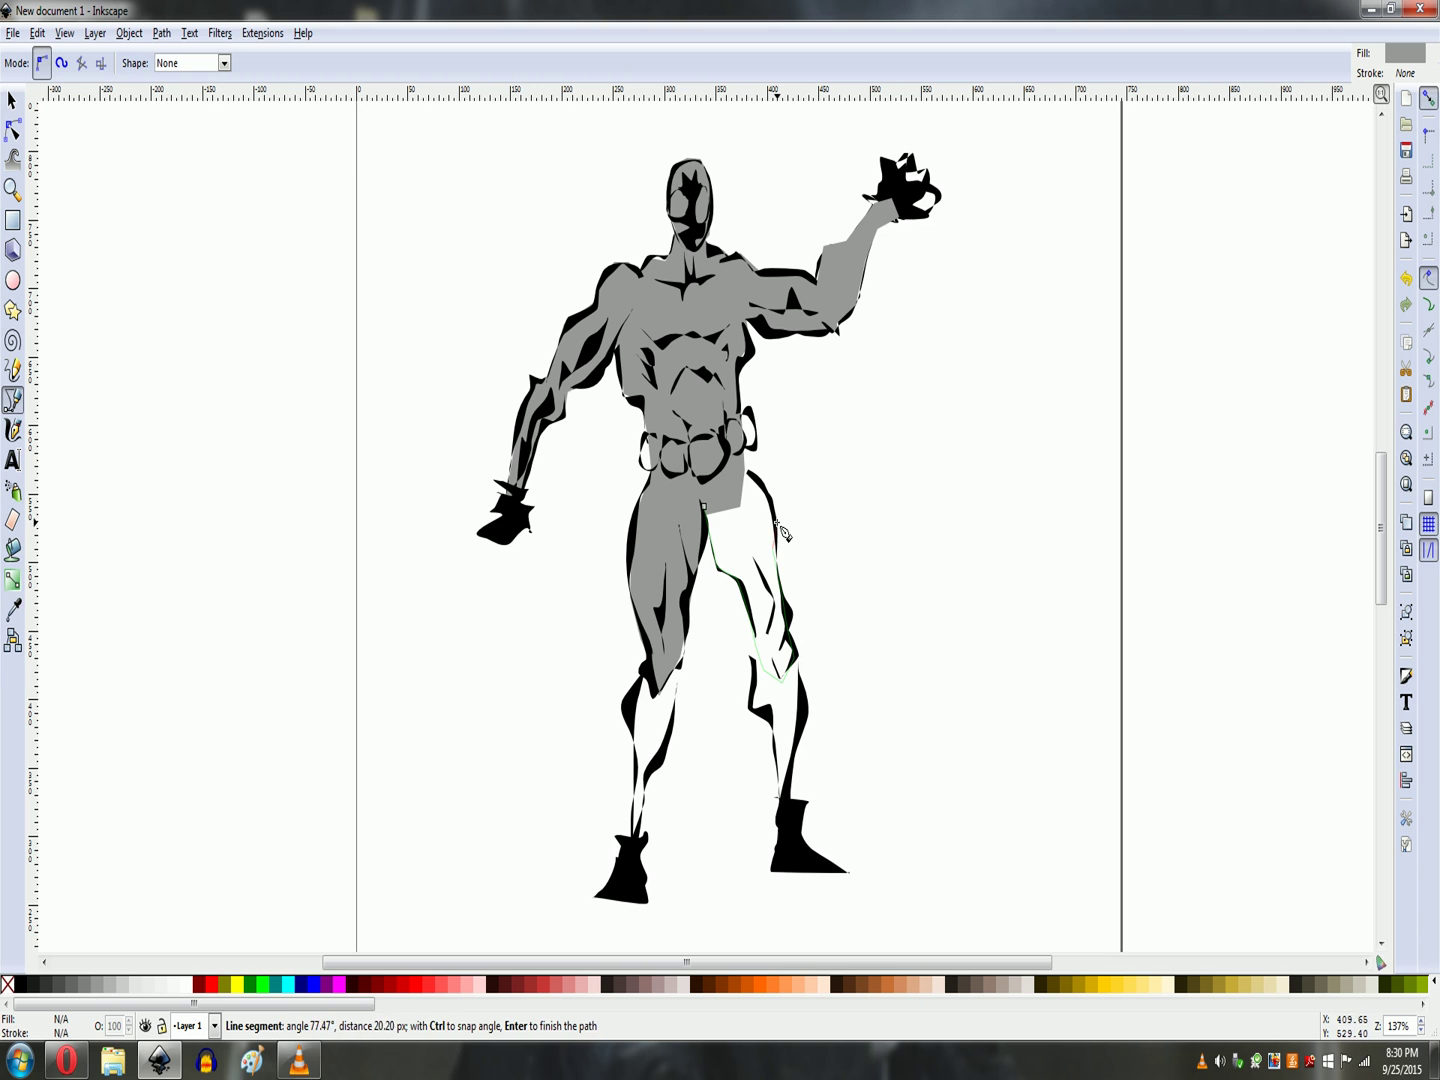
left_click(749, 469)
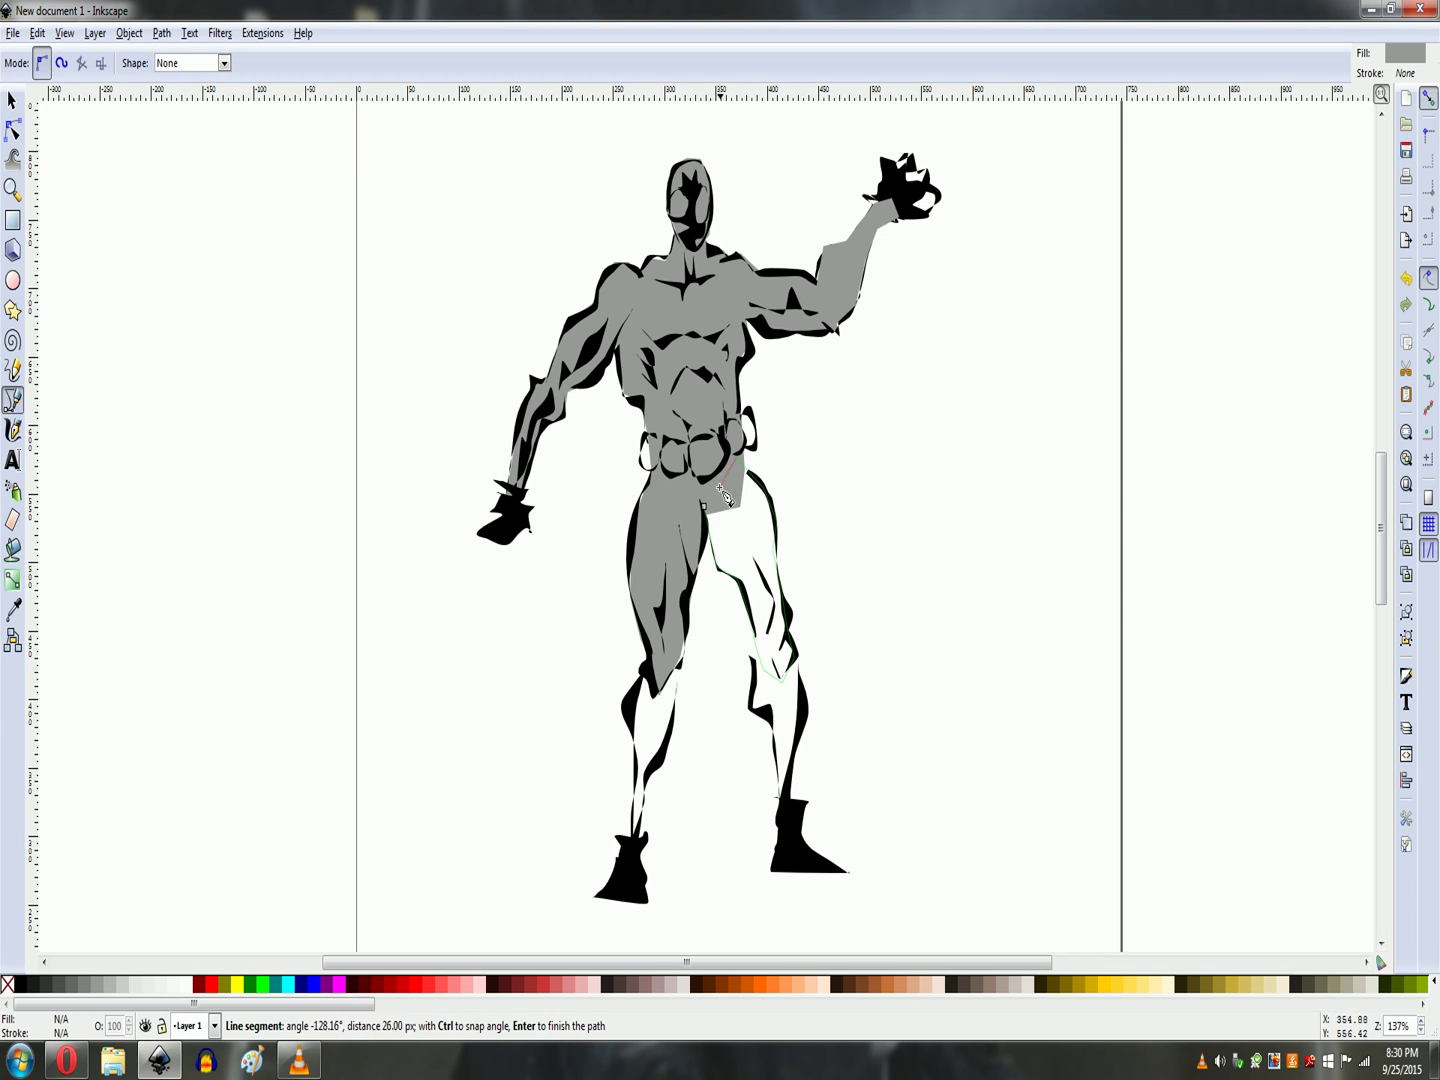
left_click(716, 490)
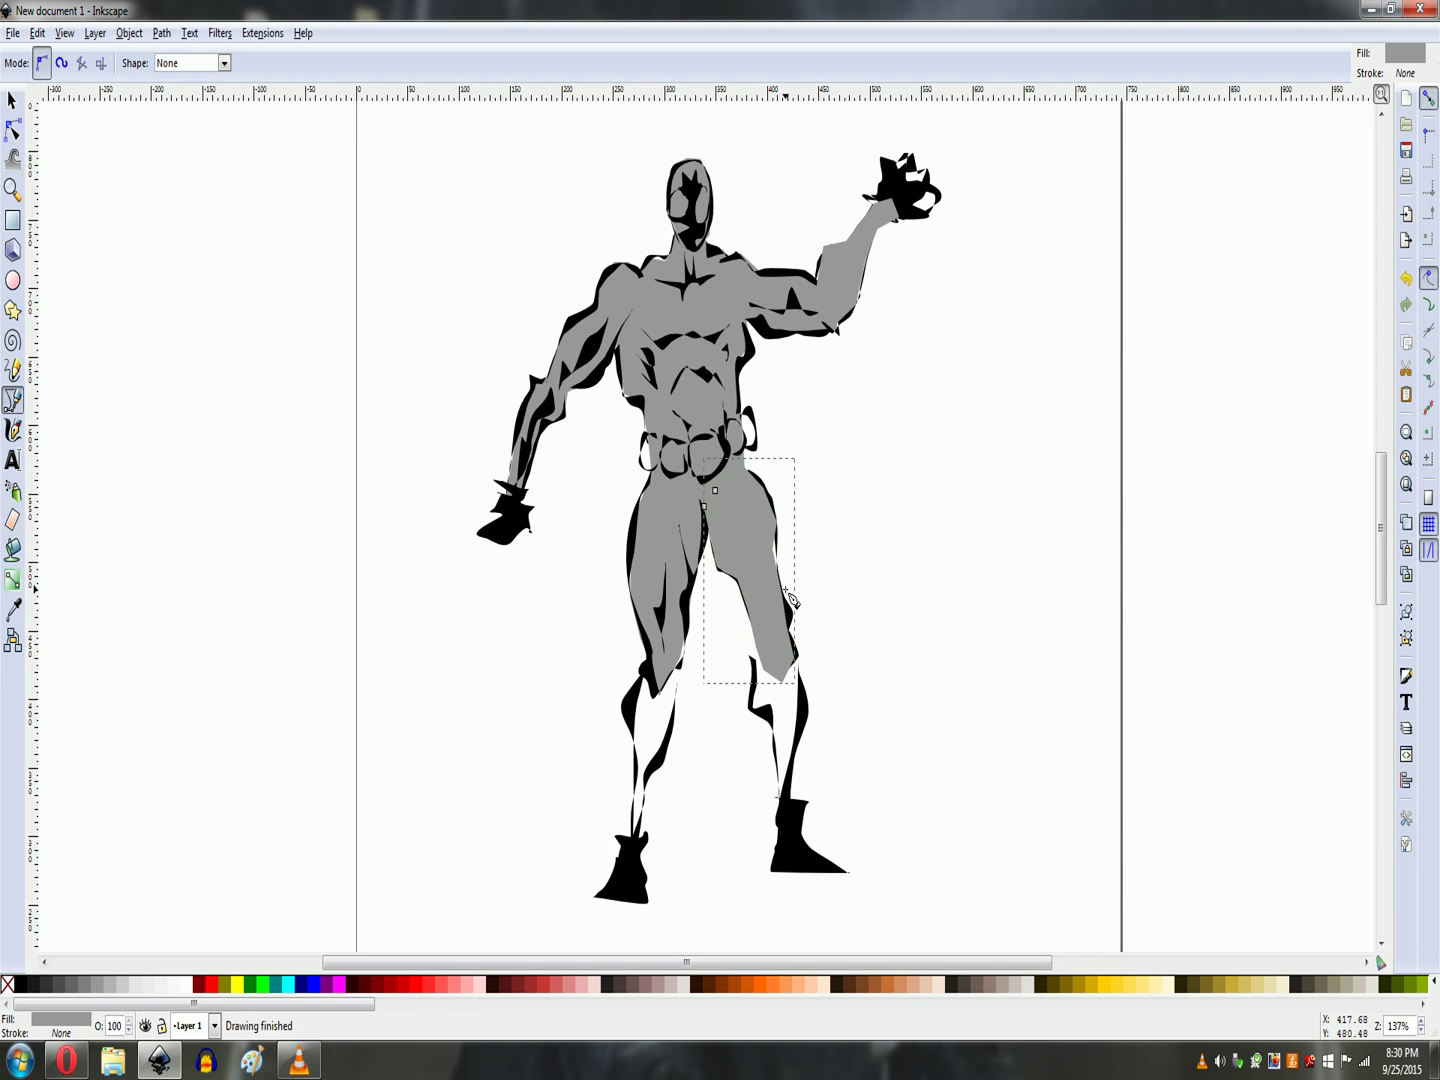
Trace the outer part of the lower leg on the lowered-arm side from knee to ankle in gray and lower it behind the lines
left_click(653, 663)
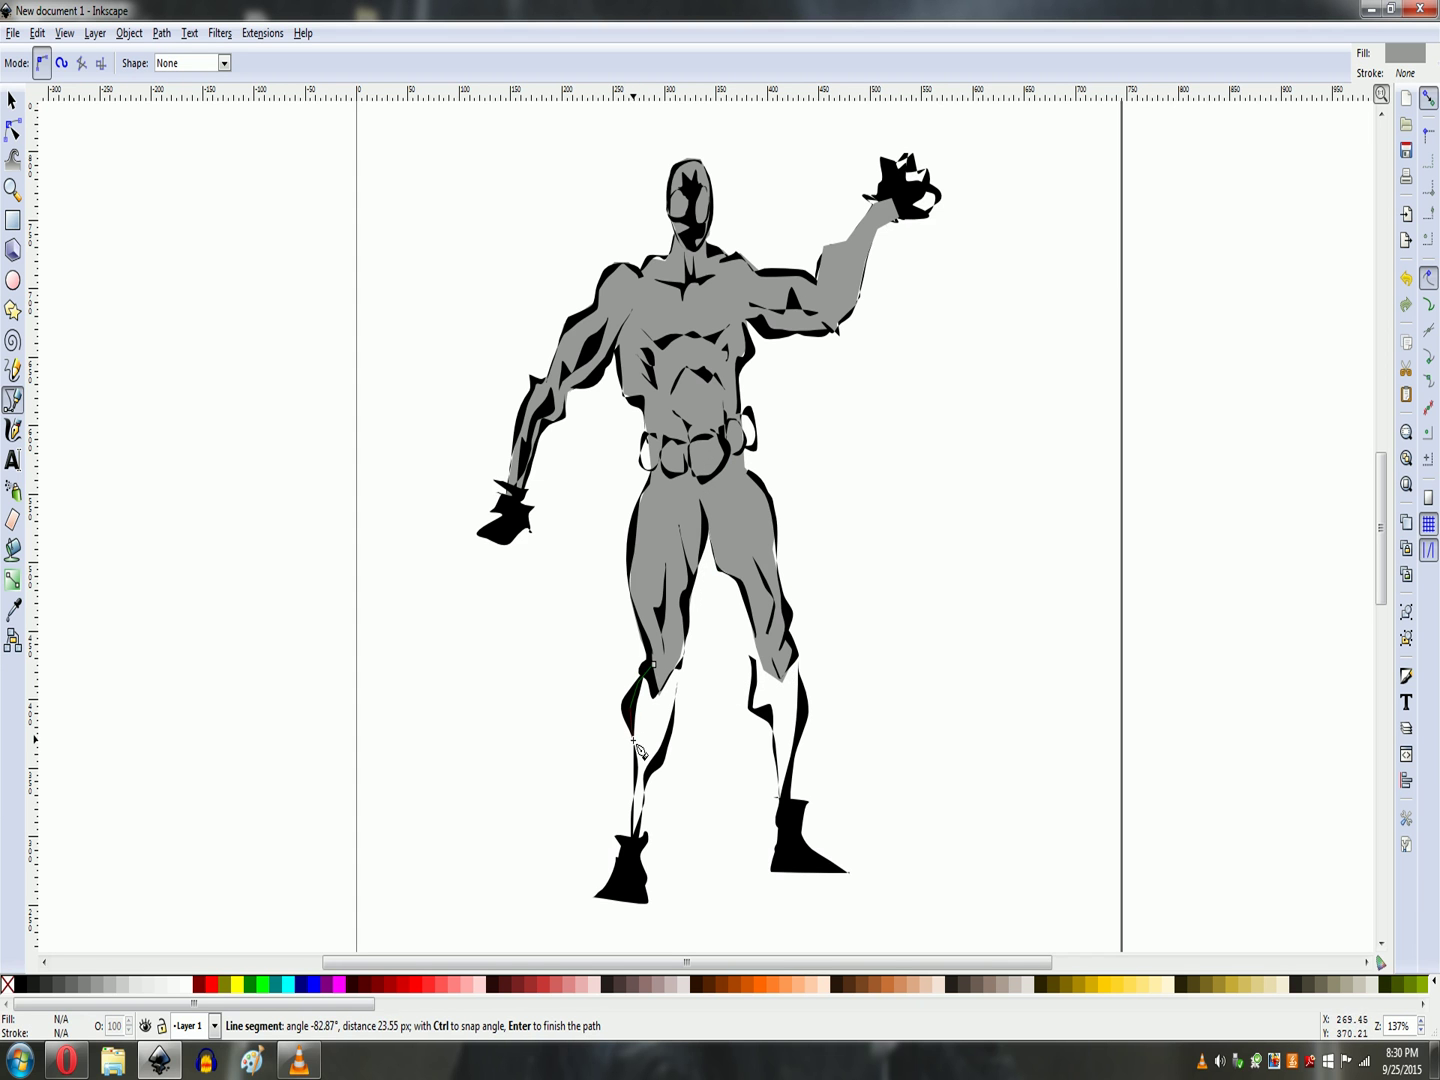
left_click(635, 841)
double_click(664, 745)
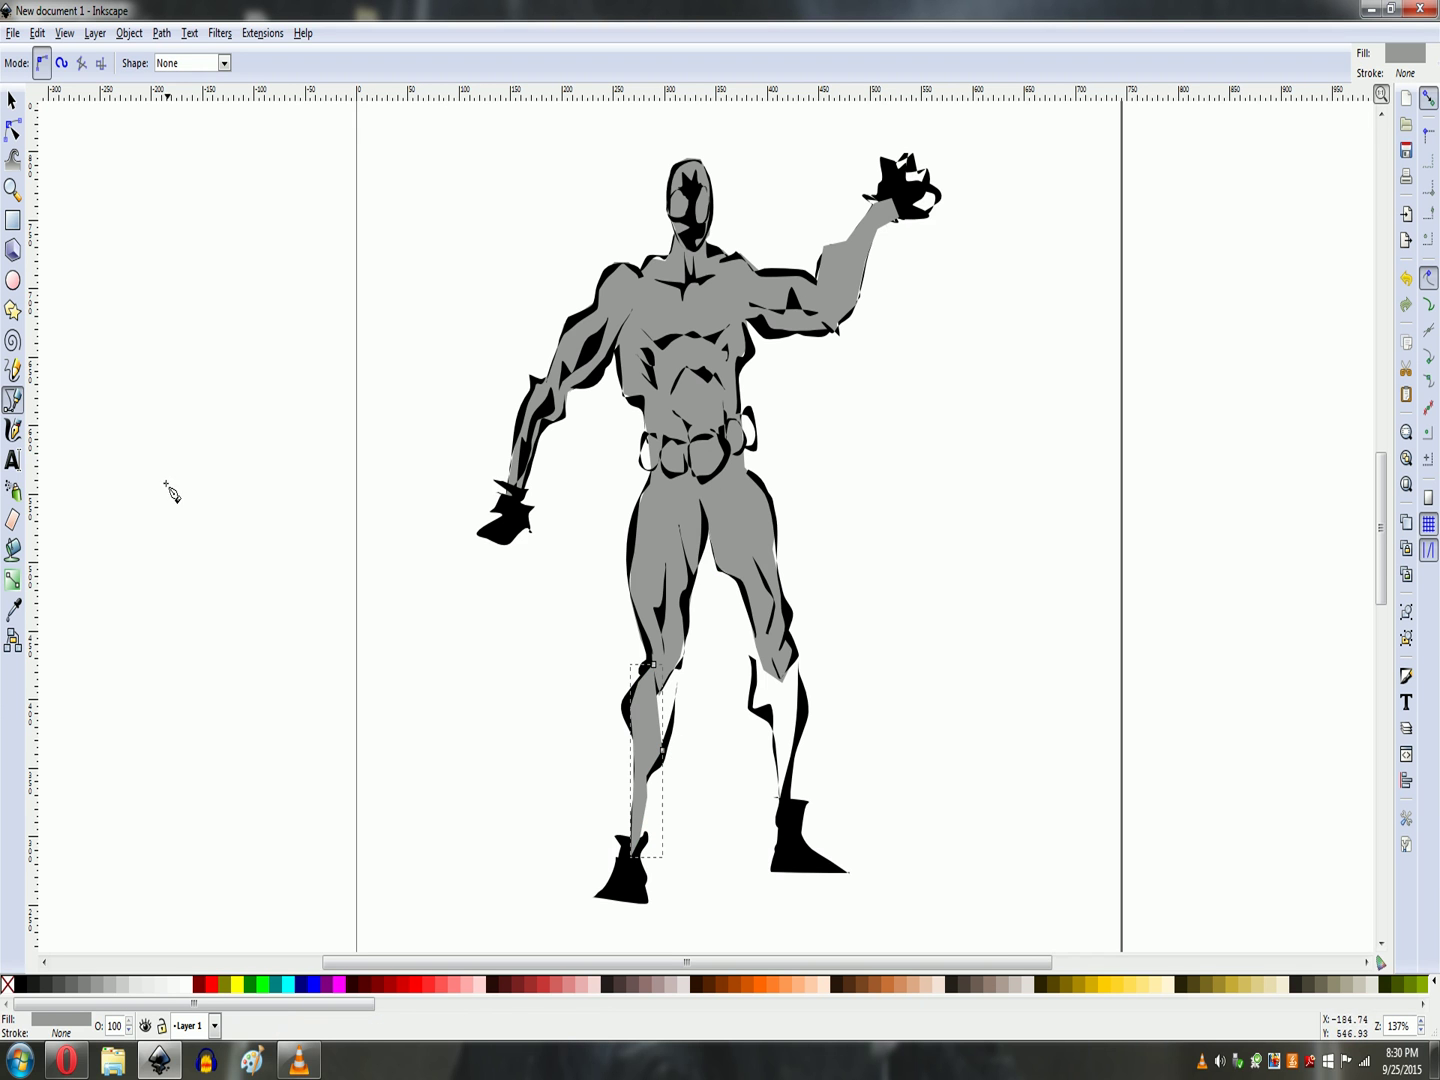
key("Page_Down")
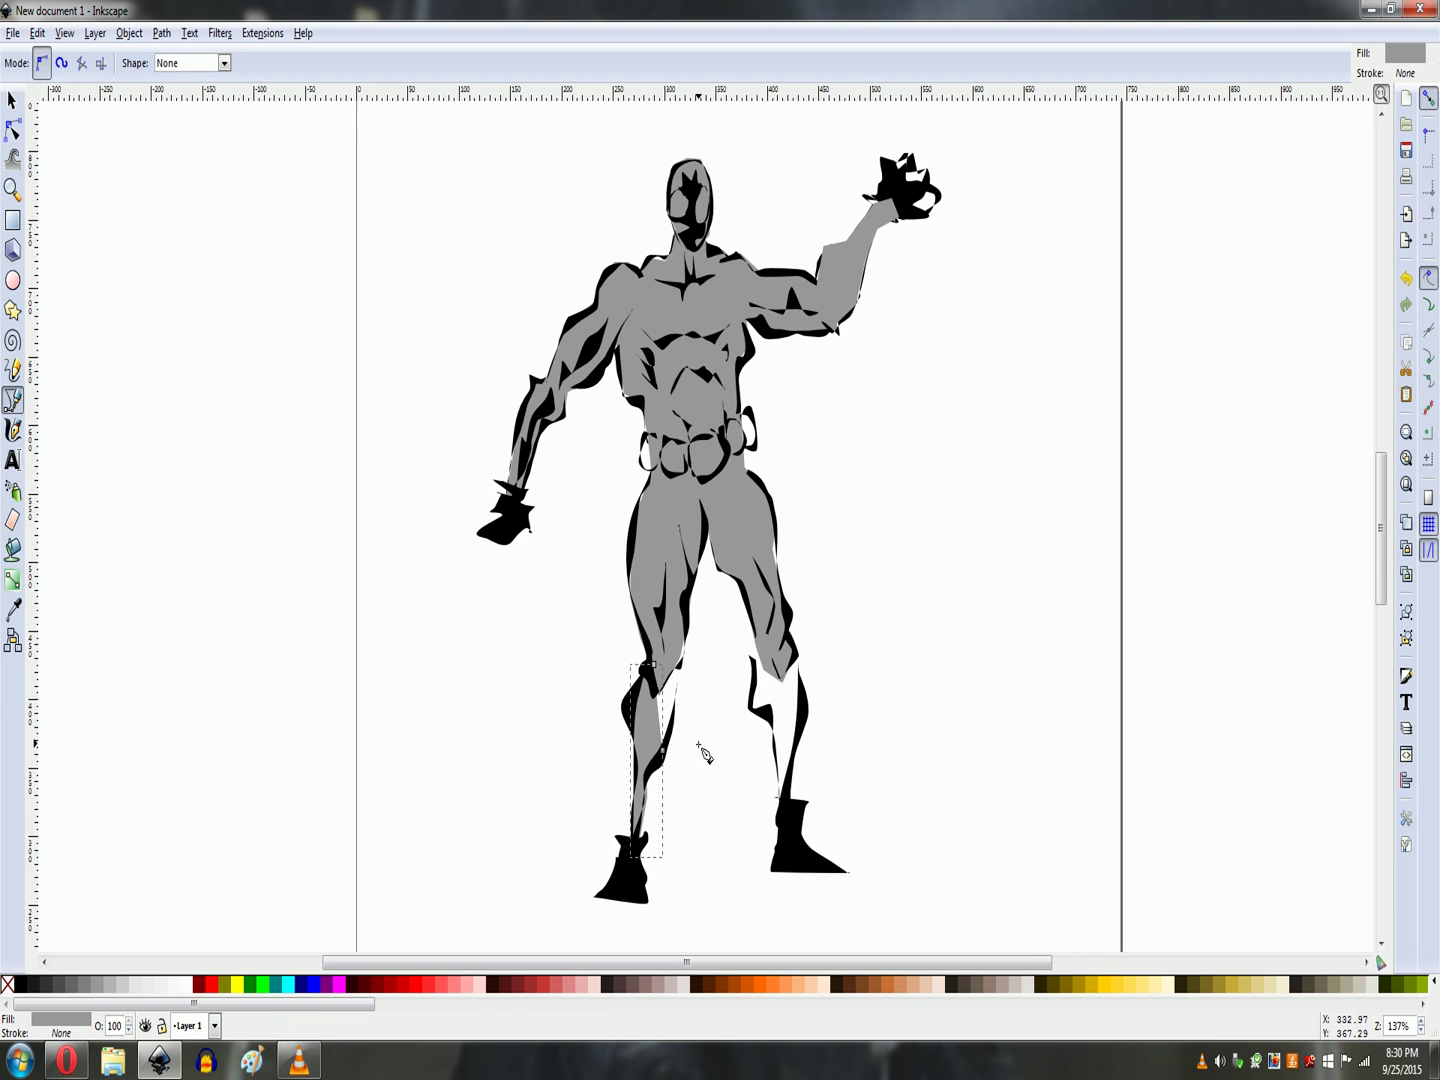
Fill the remaining white gap in the inner calf and knee on the lowered-arm side with a gray shape behind the lines
left_click(646, 705)
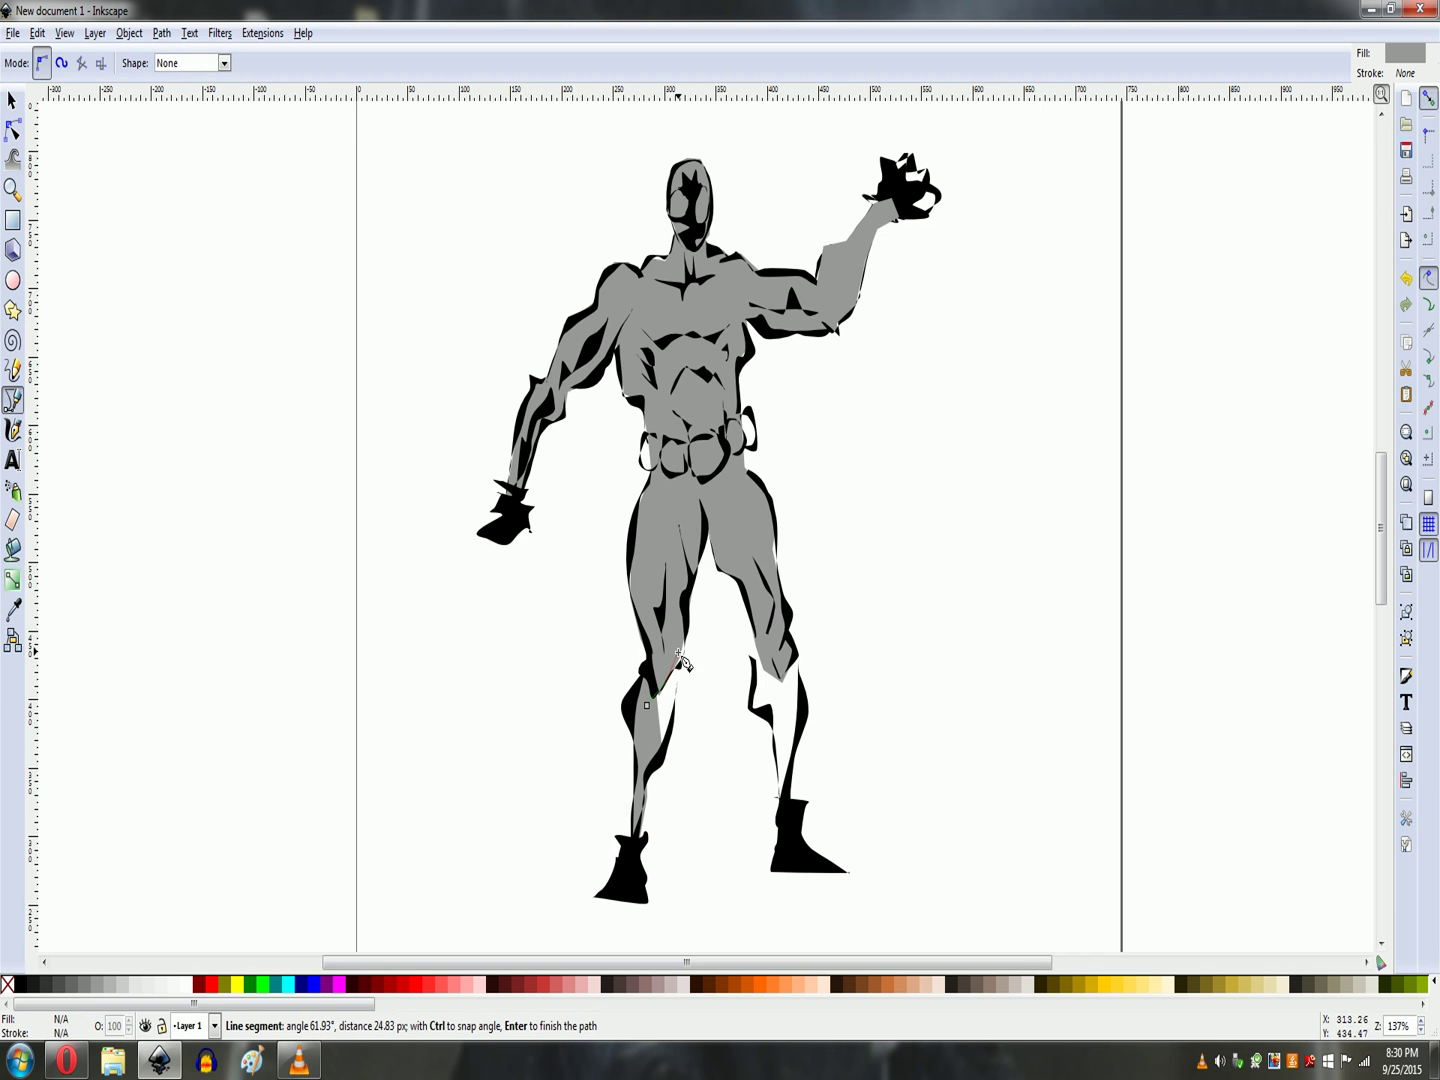
left_click(680, 662)
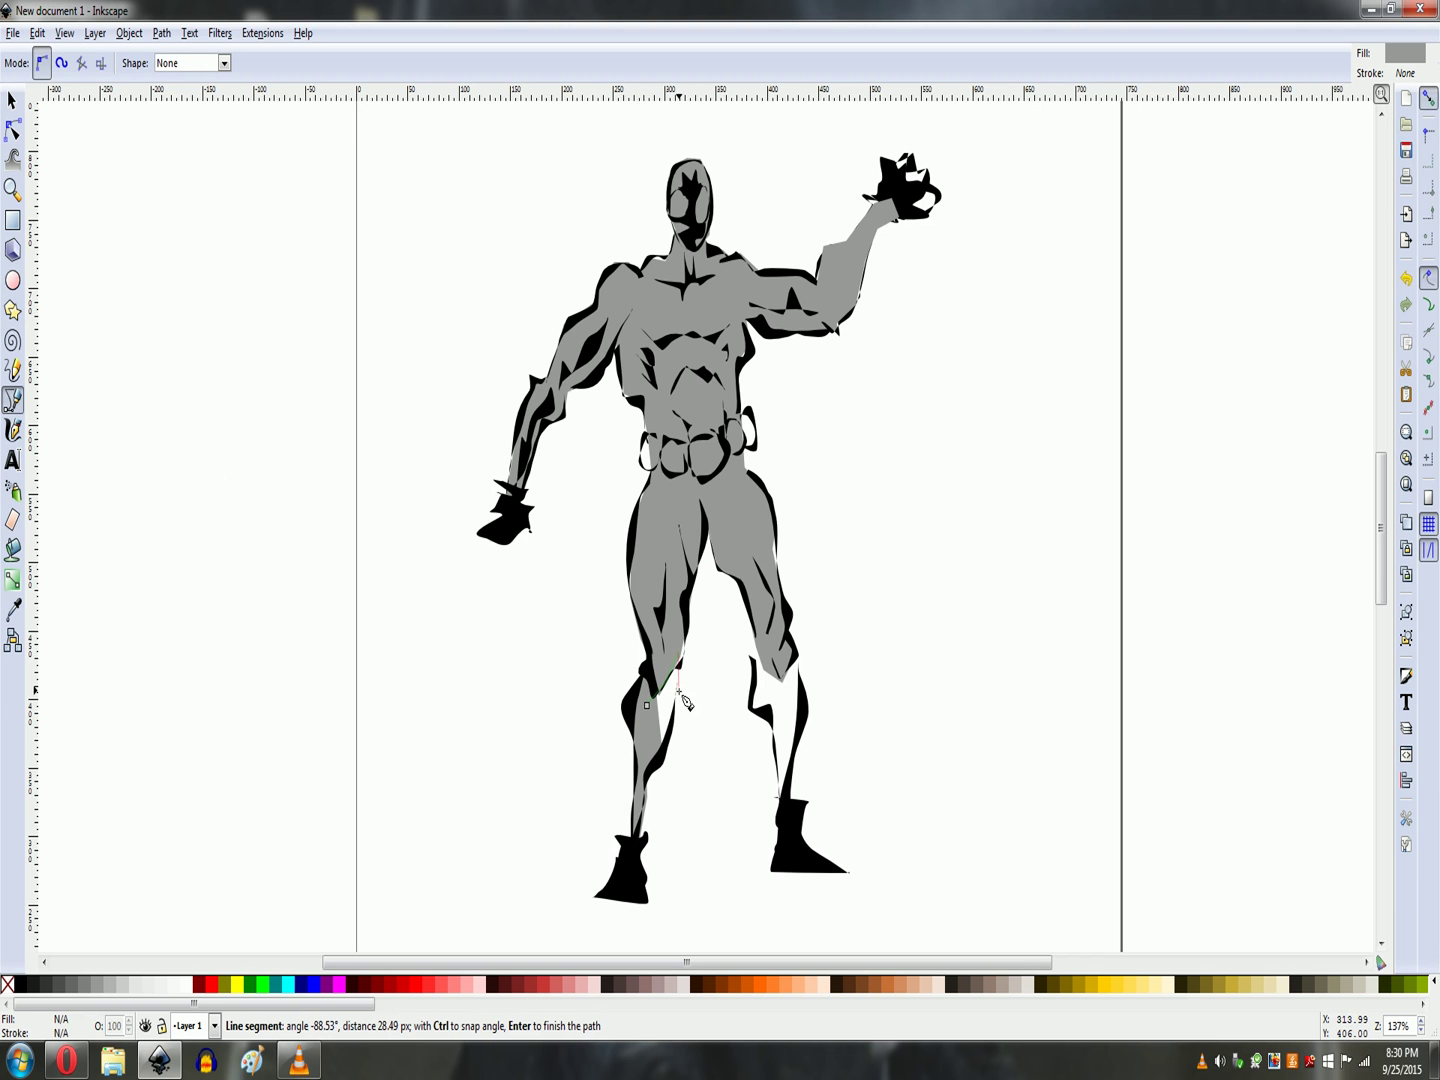
left_click(645, 759)
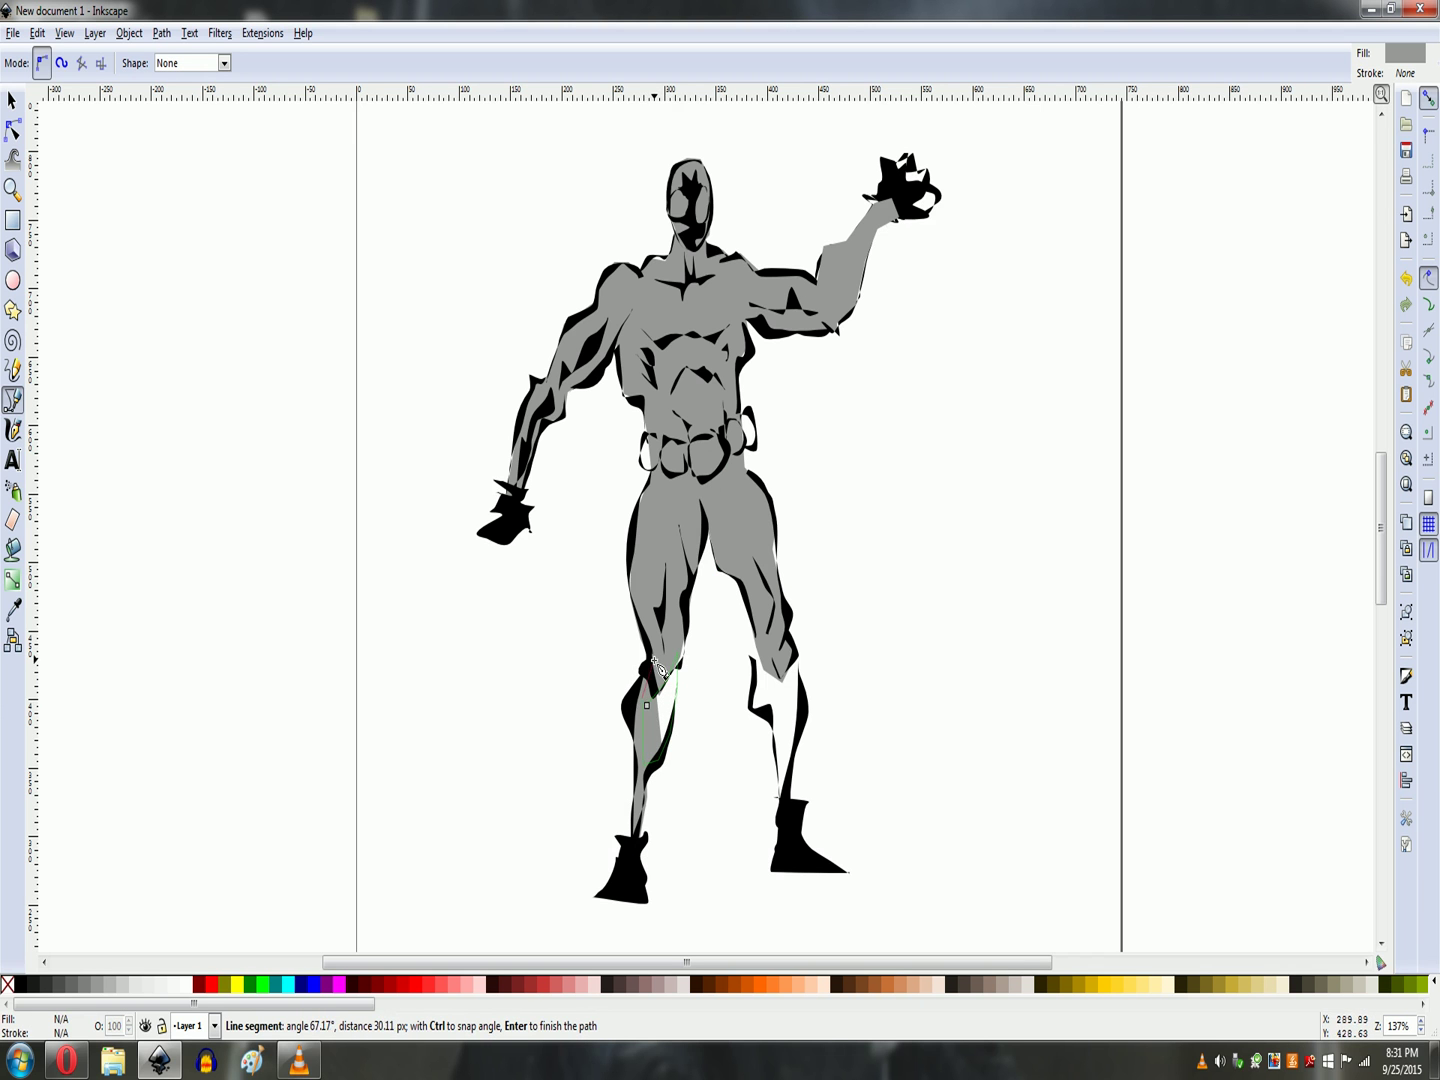
left_click(667, 674)
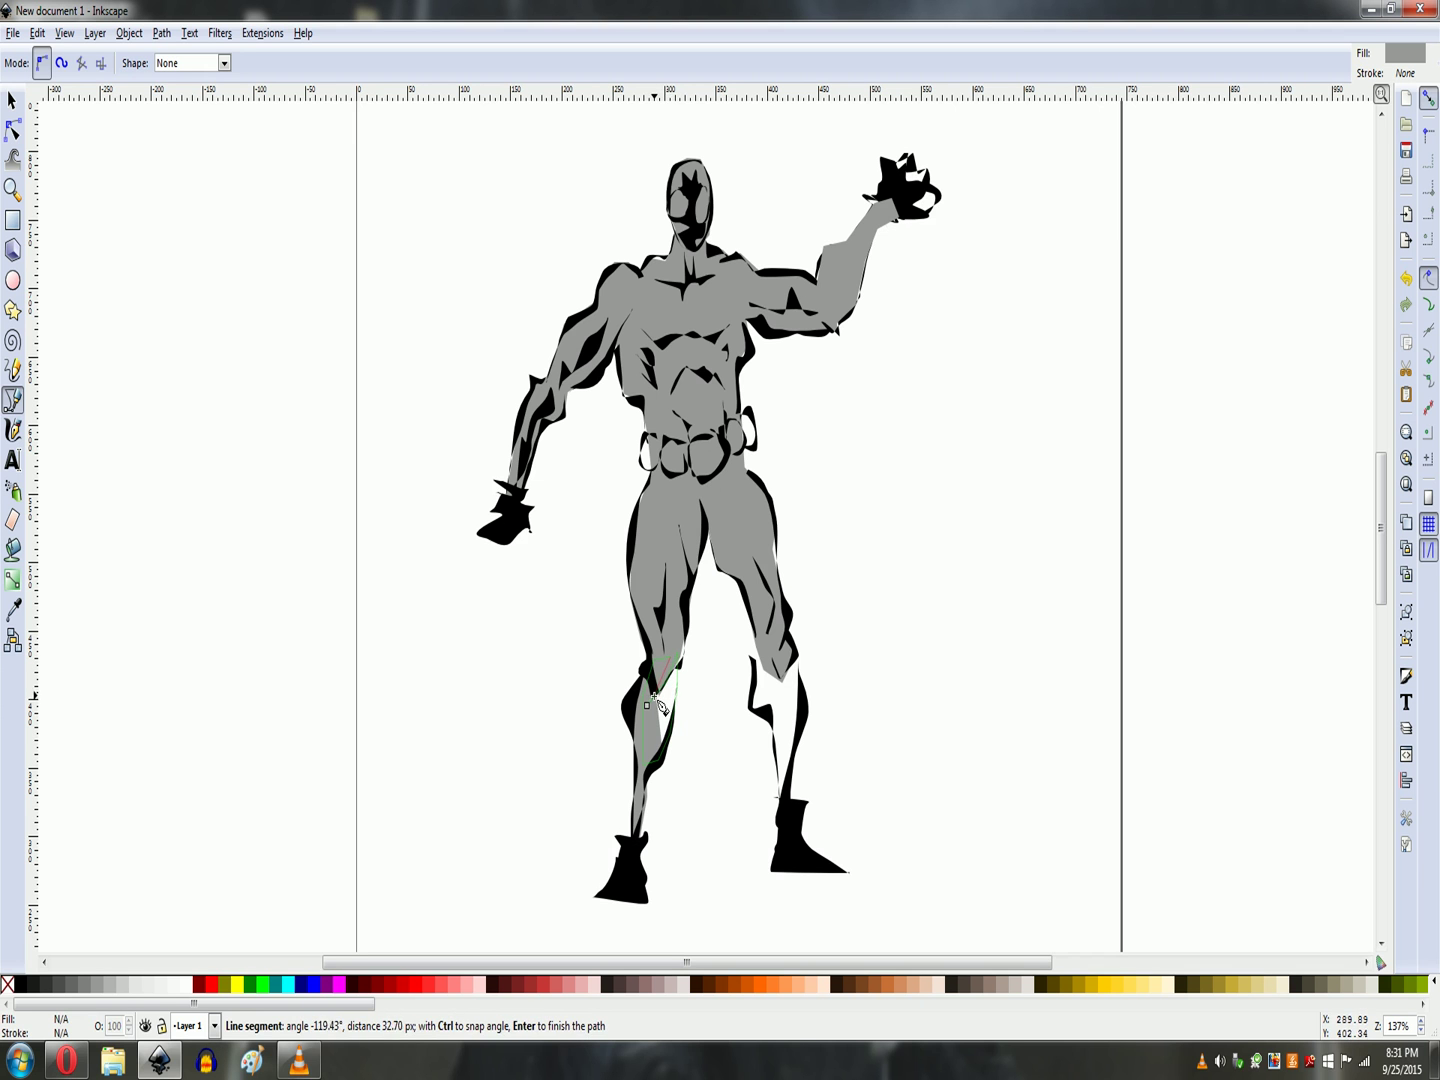
key("Return")
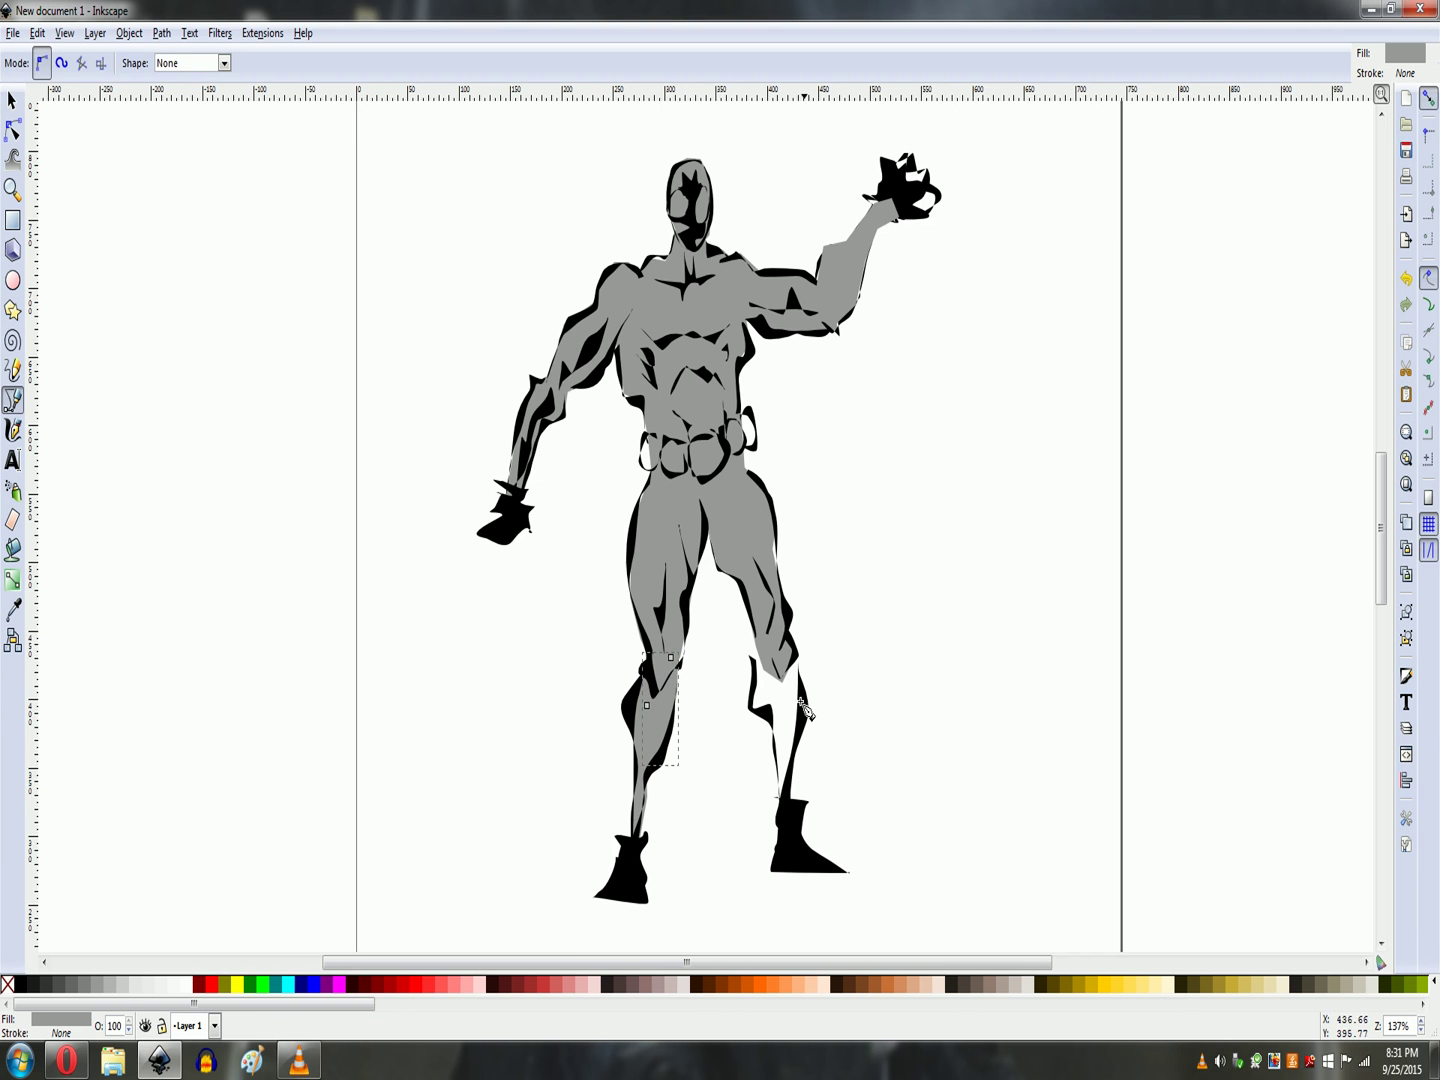
Trace the lower leg on the raised-arm side from knee to boot as a gray shape and lower it behind the black lines
left_click(763, 638)
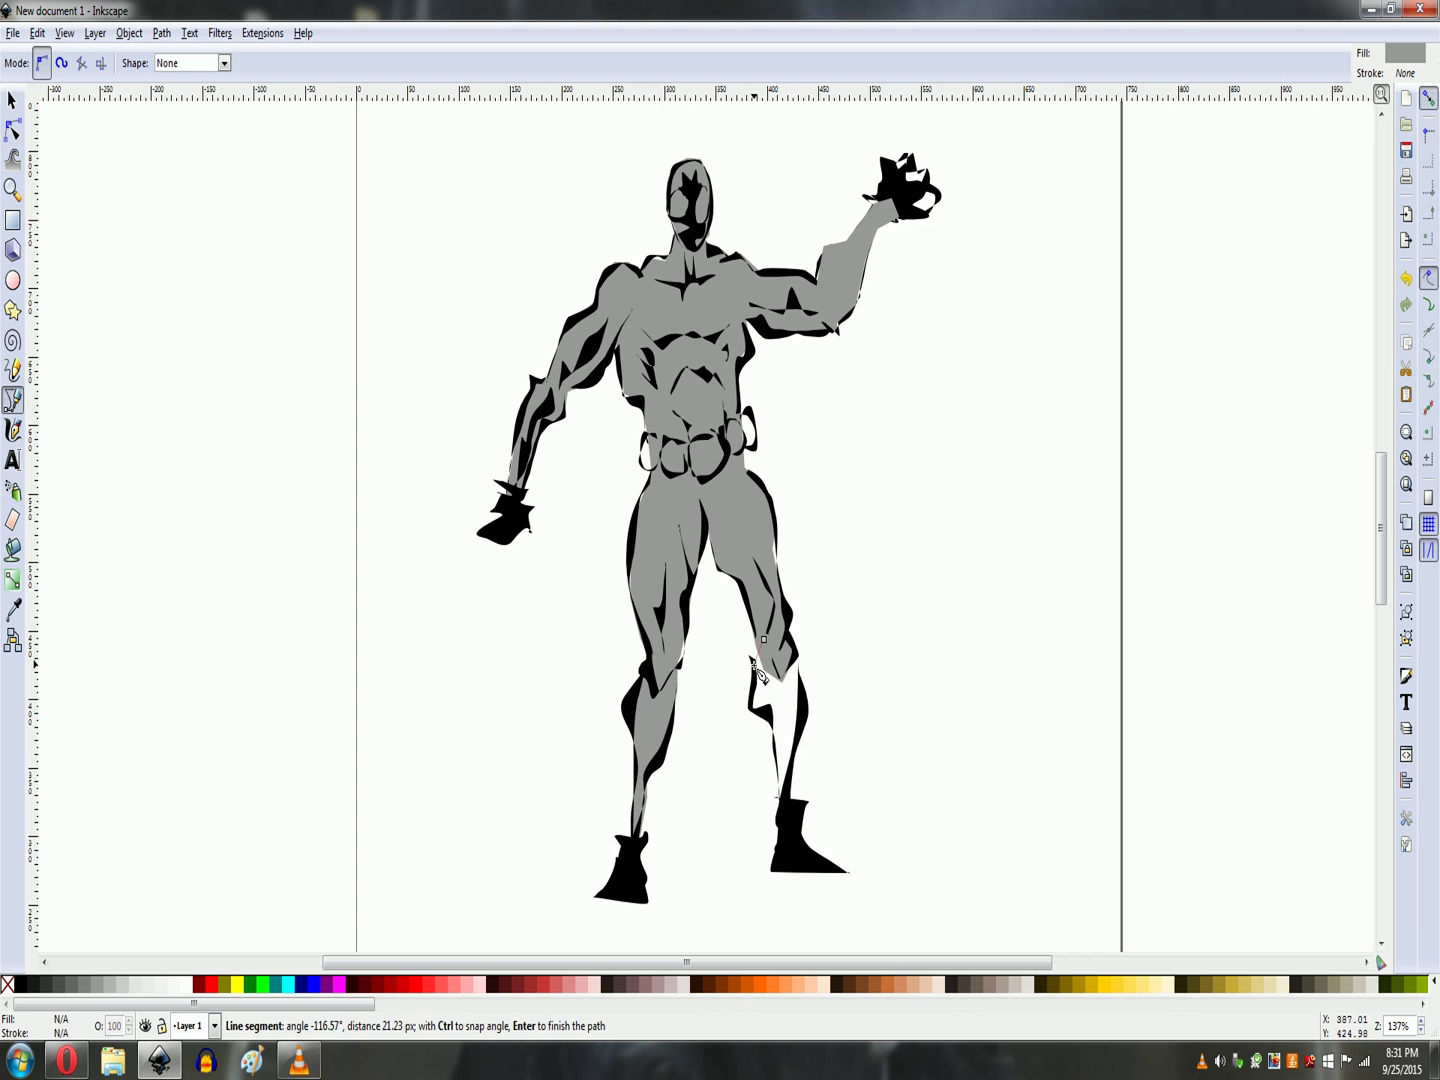
left_click(751, 657)
left_click(752, 700)
left_click(768, 715)
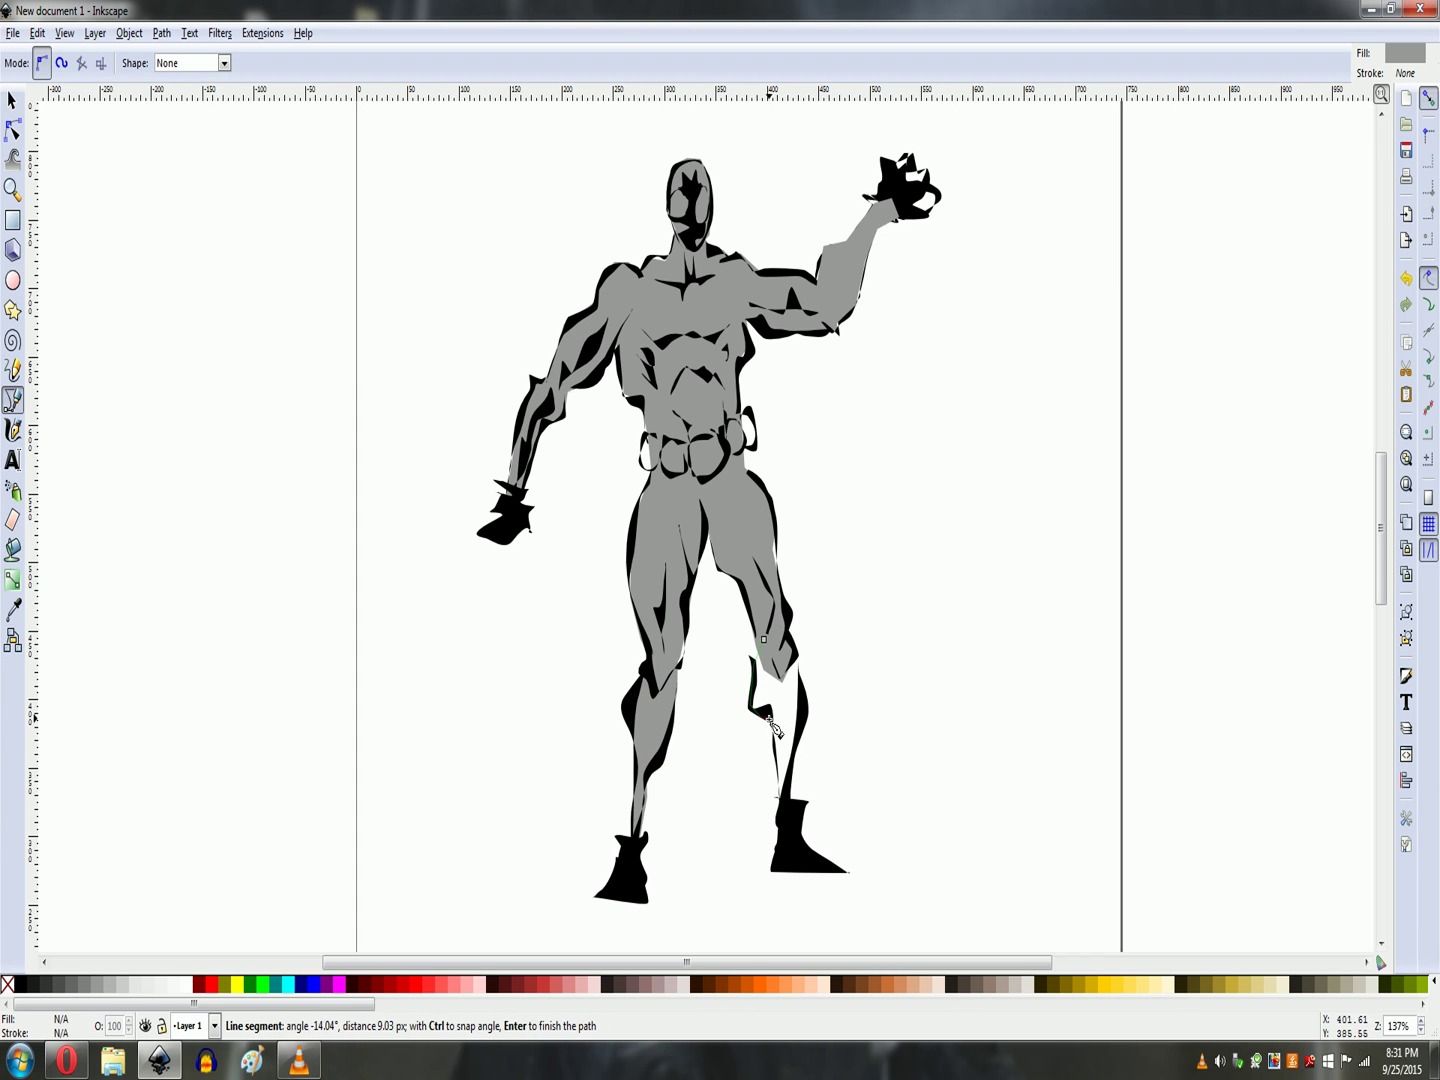
left_click(779, 799)
left_click(796, 774)
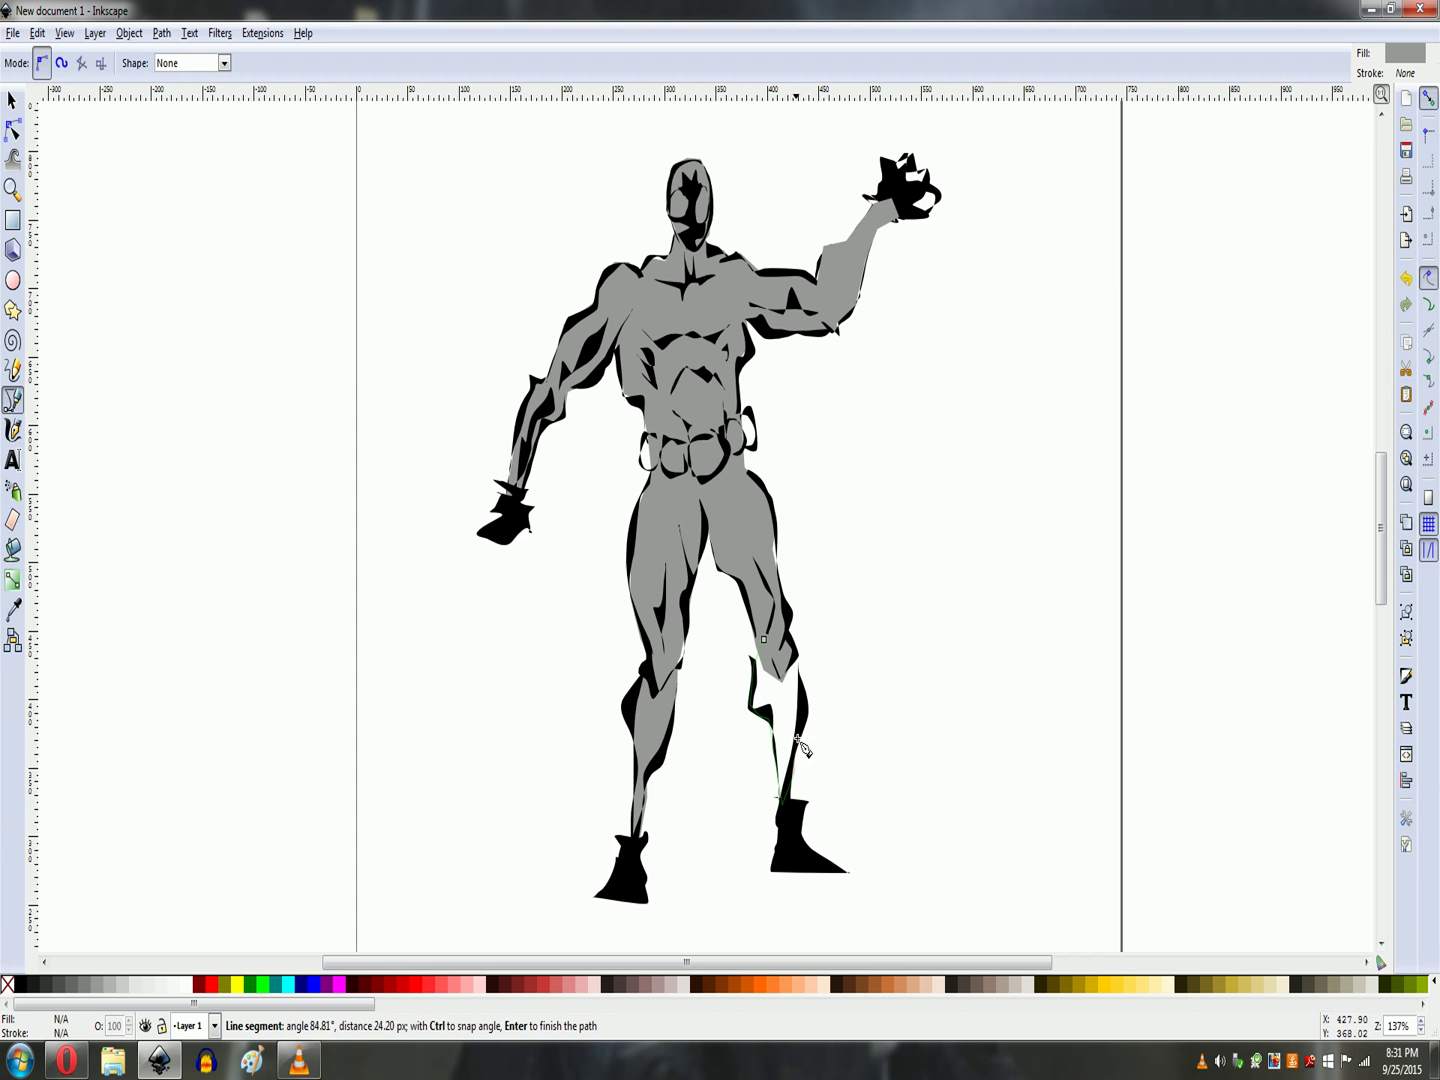
left_click(800, 679)
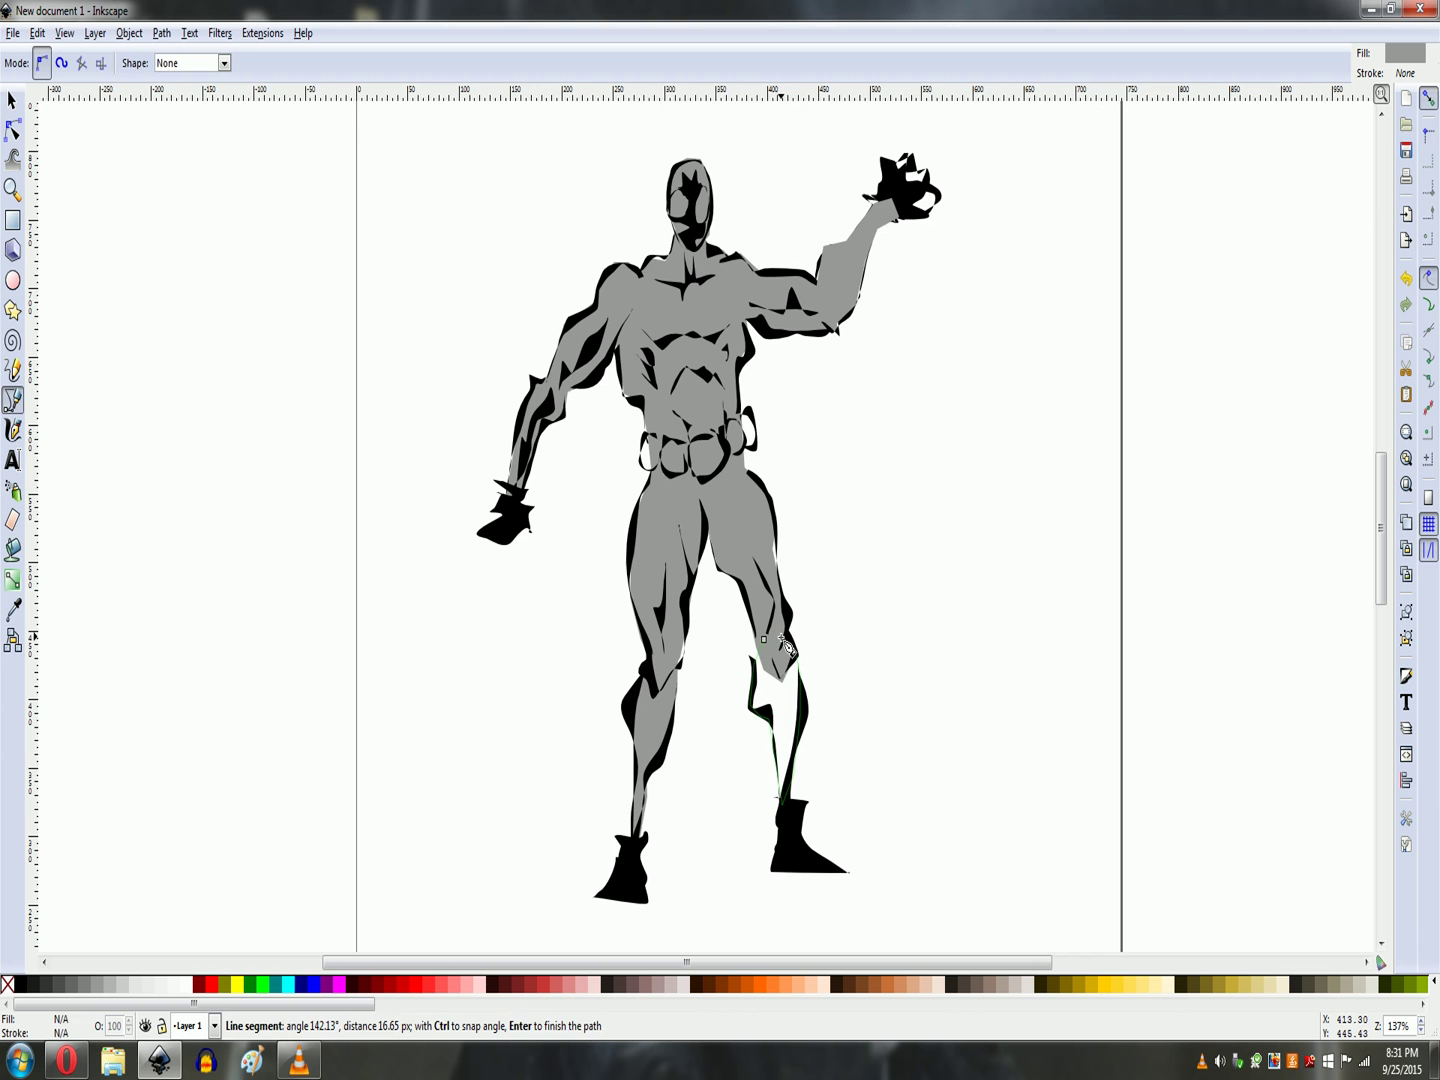
key("Return")
key("Page_Down")
left_click(782, 637)
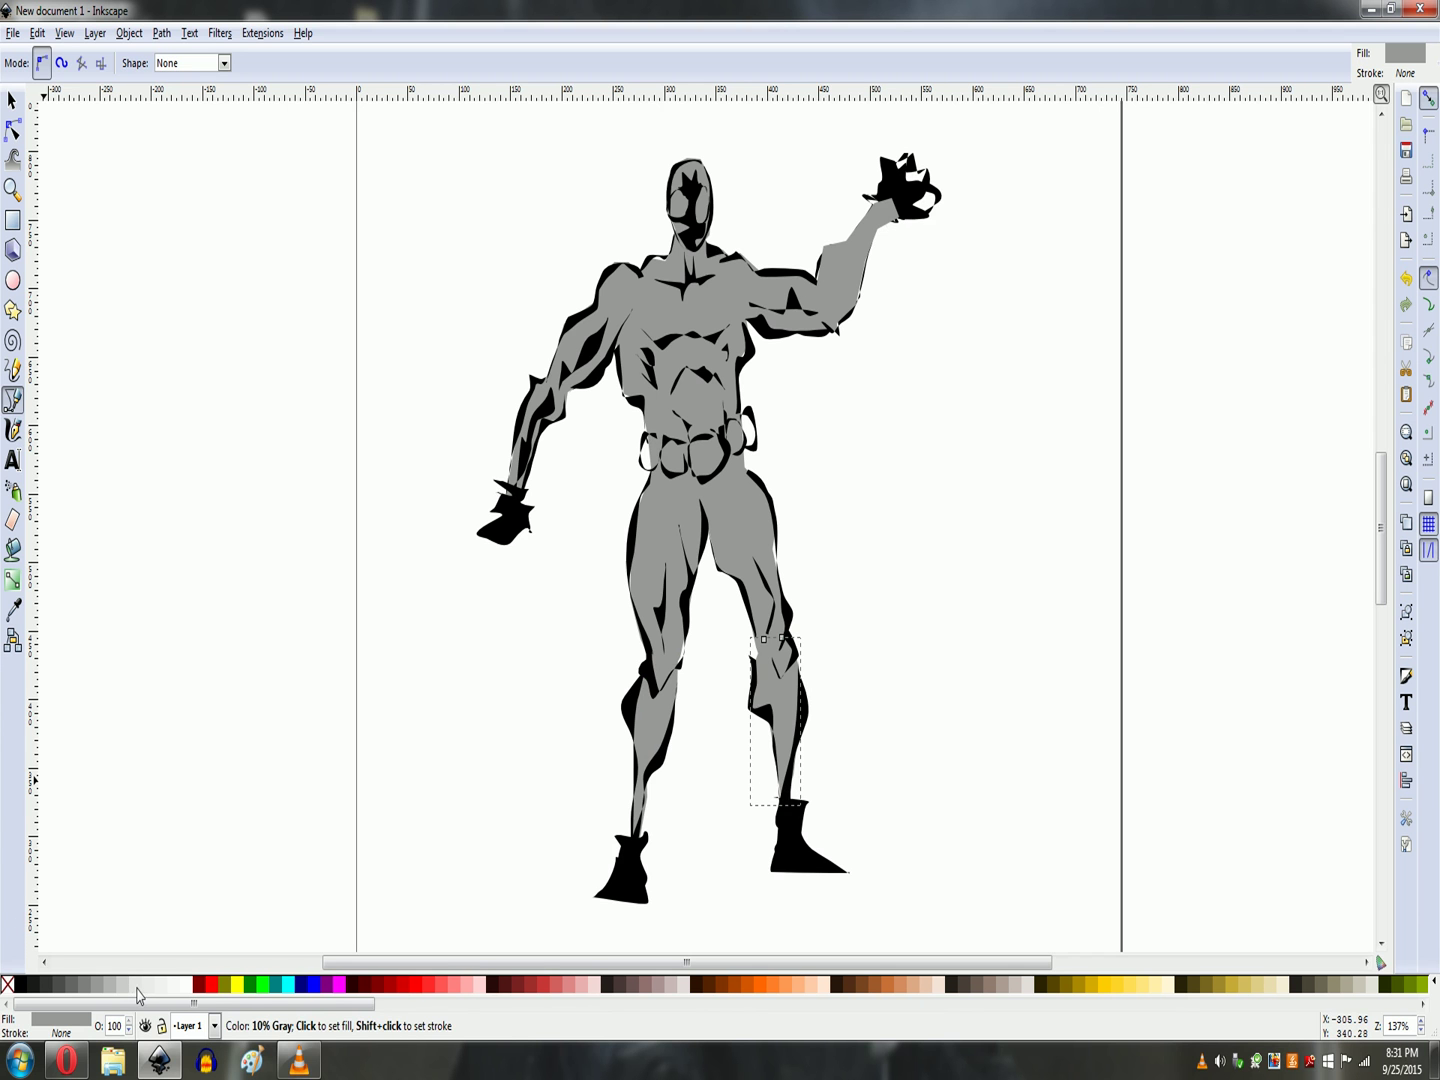
Trace one closed Pen-tool shape around the entire row of belt pouches, from the lowered-arm side across to the raised-arm side and back
left_click(662, 441)
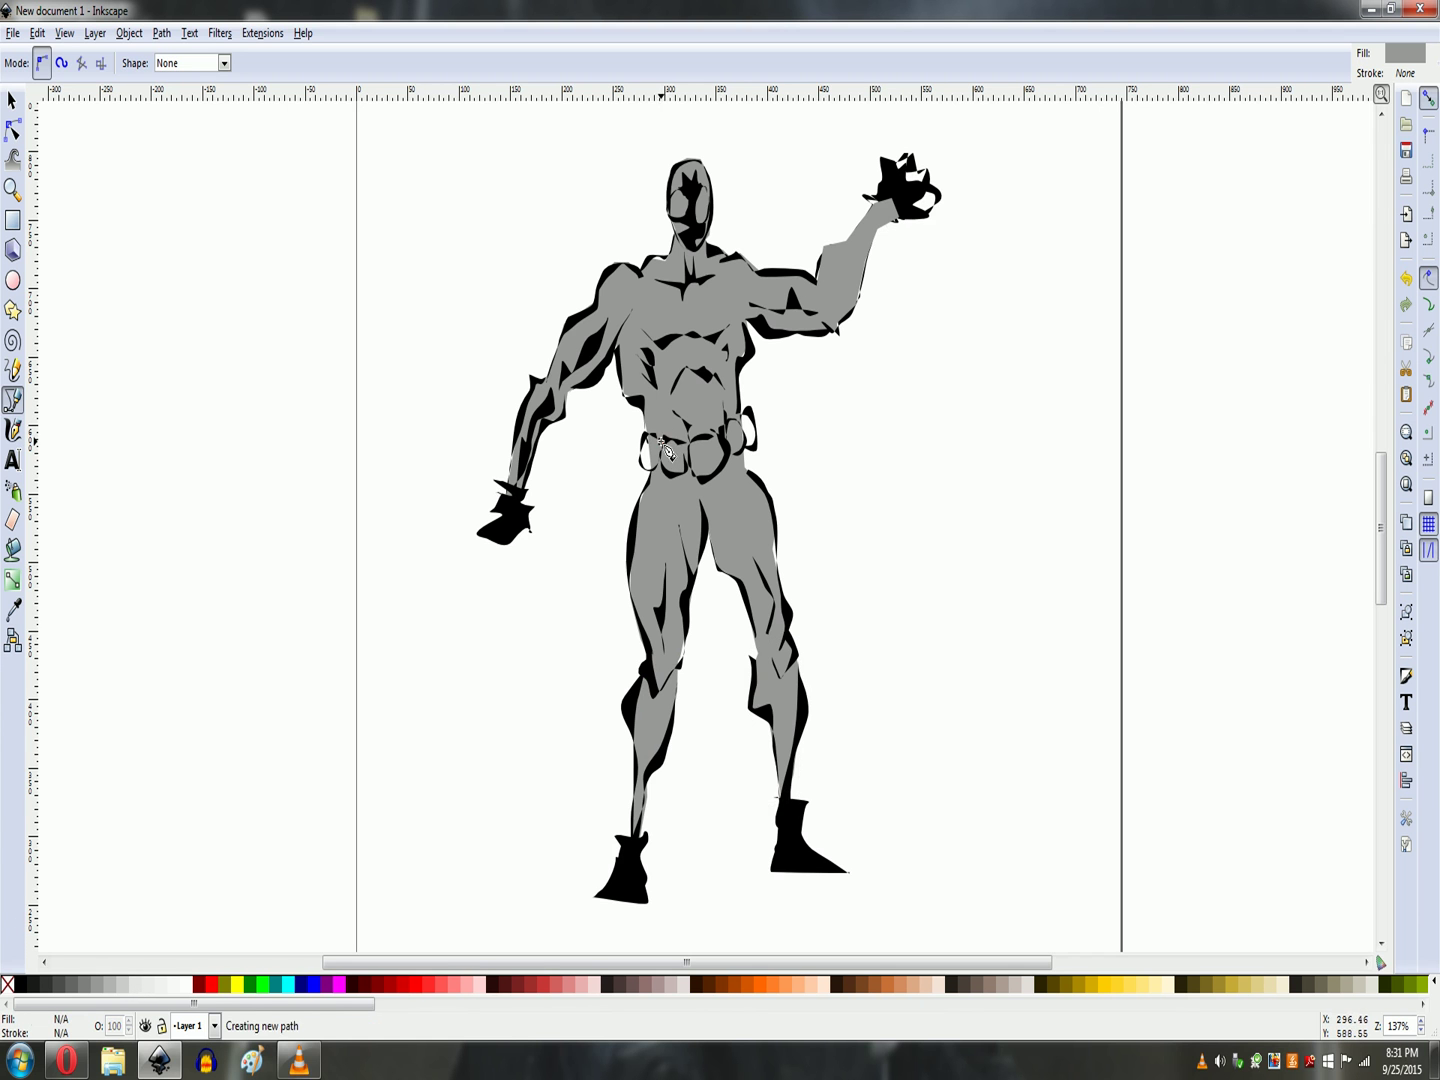
left_click(643, 464)
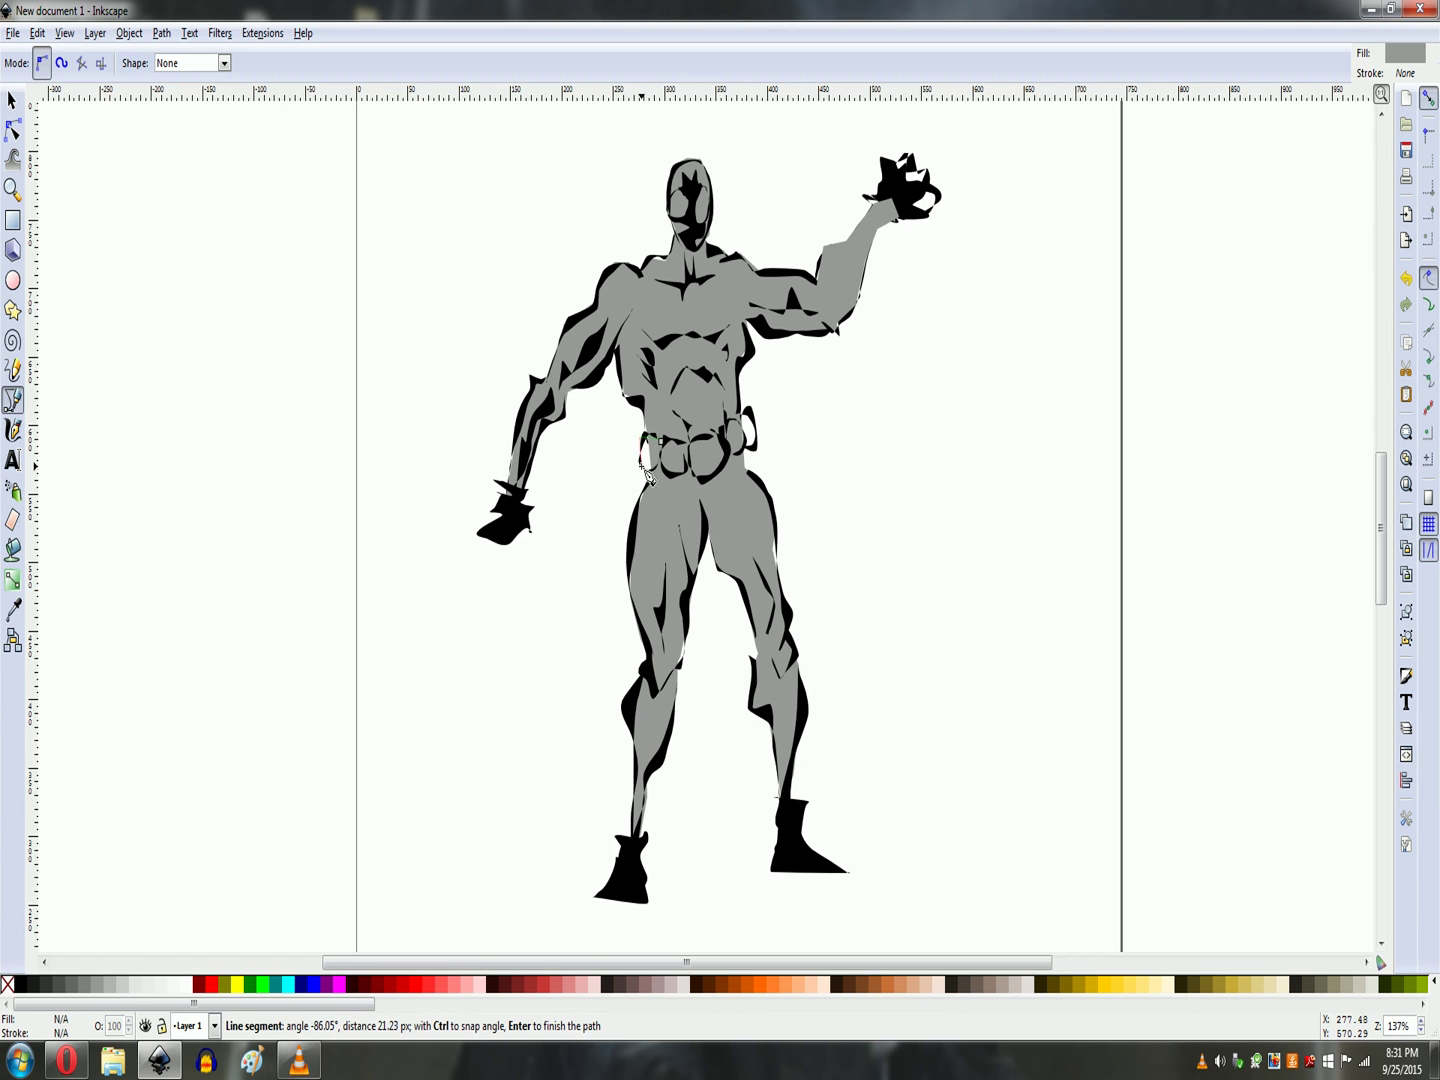
left_click(654, 474)
left_click(673, 471)
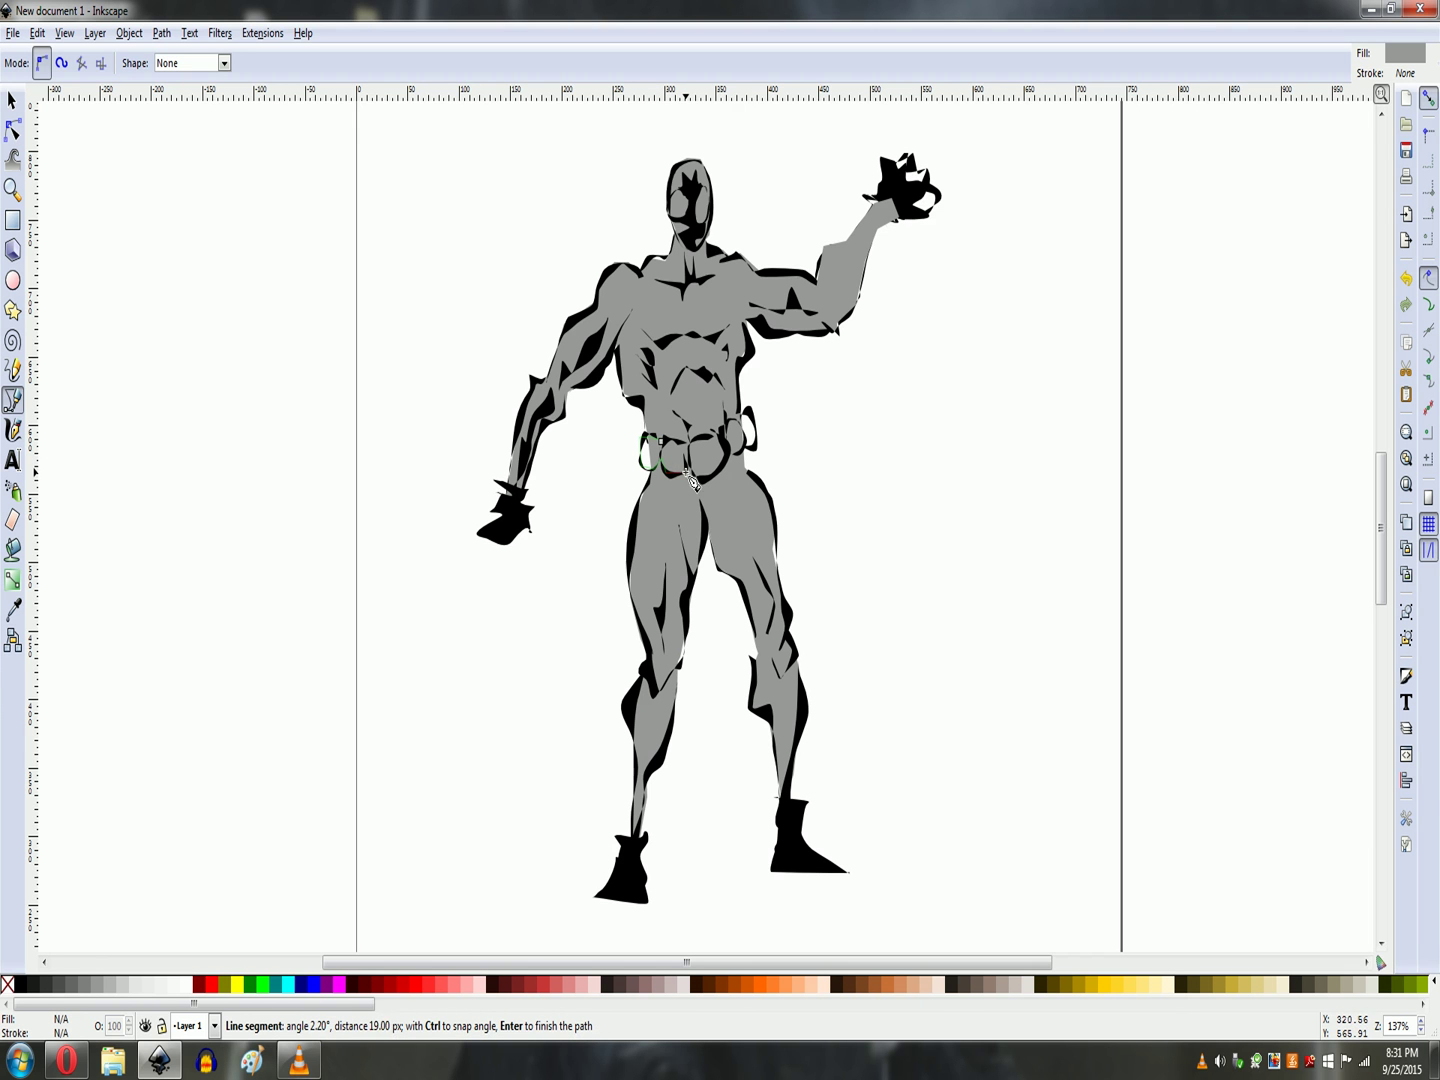
left_click(693, 469)
left_click(723, 465)
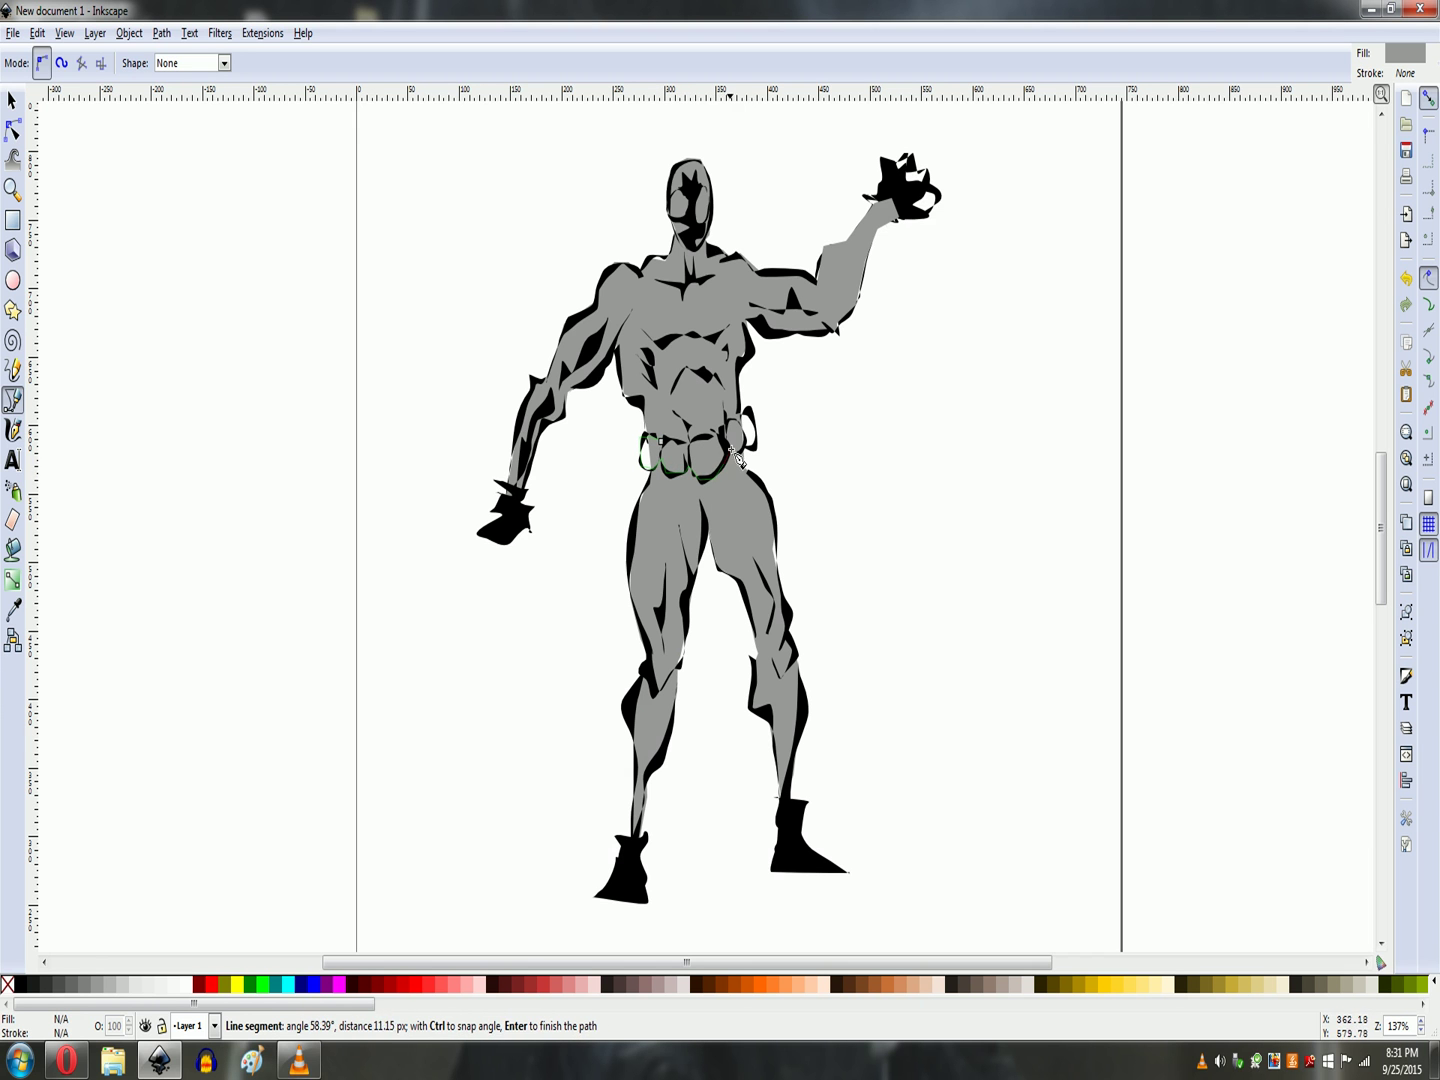
left_click(756, 454)
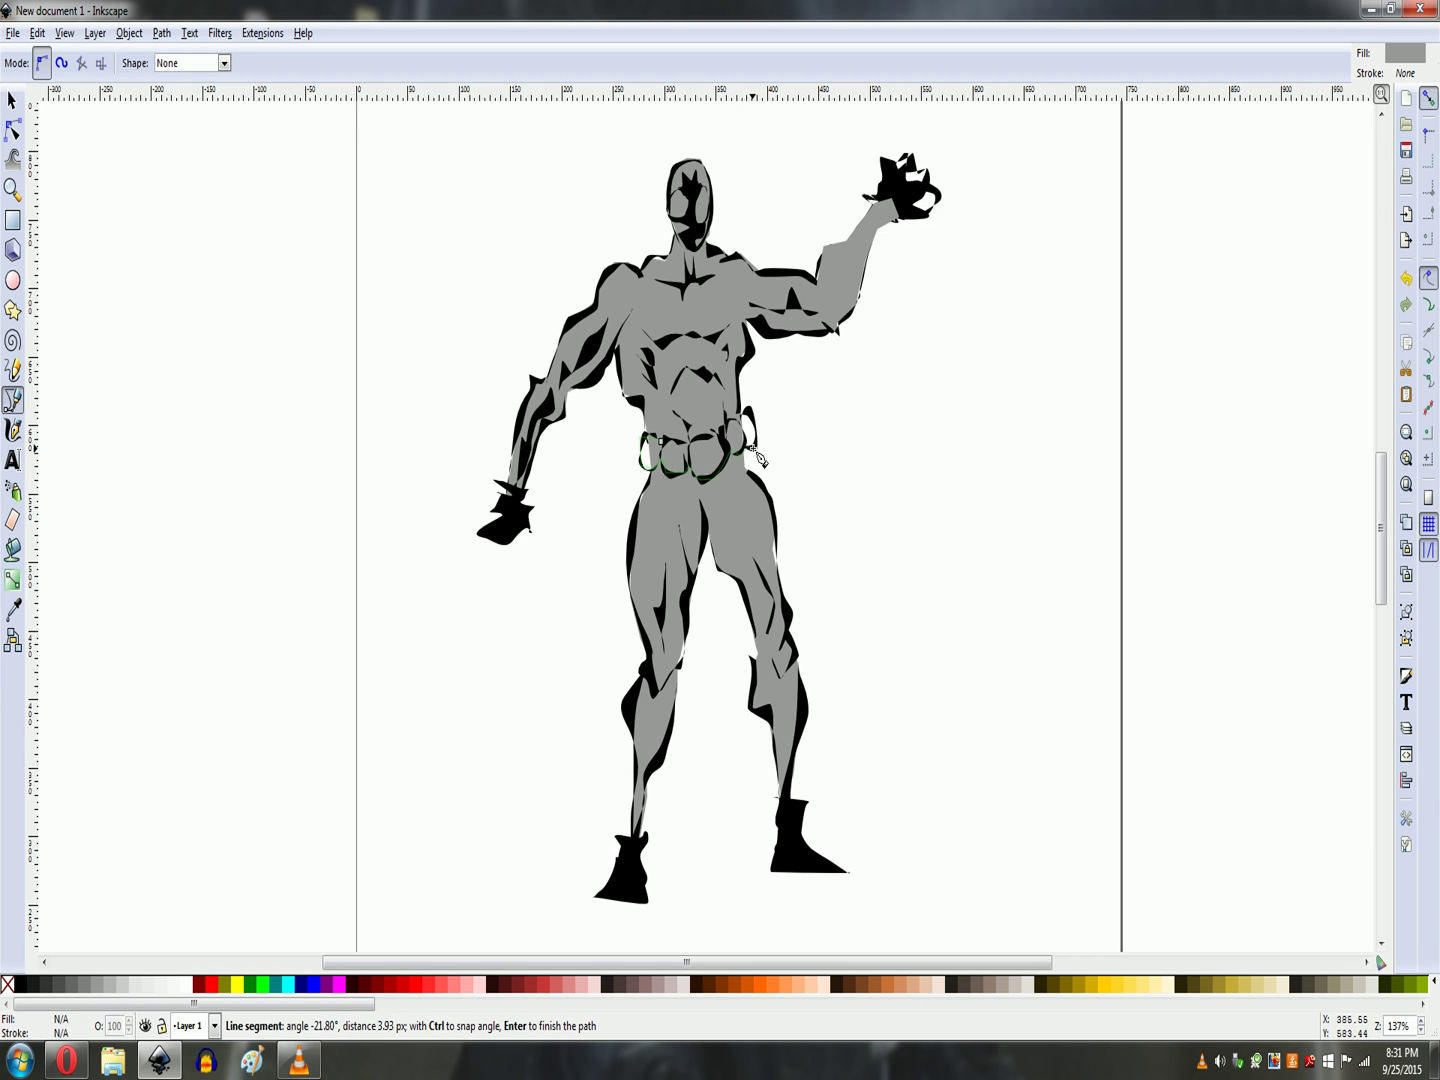
left_click(748, 412)
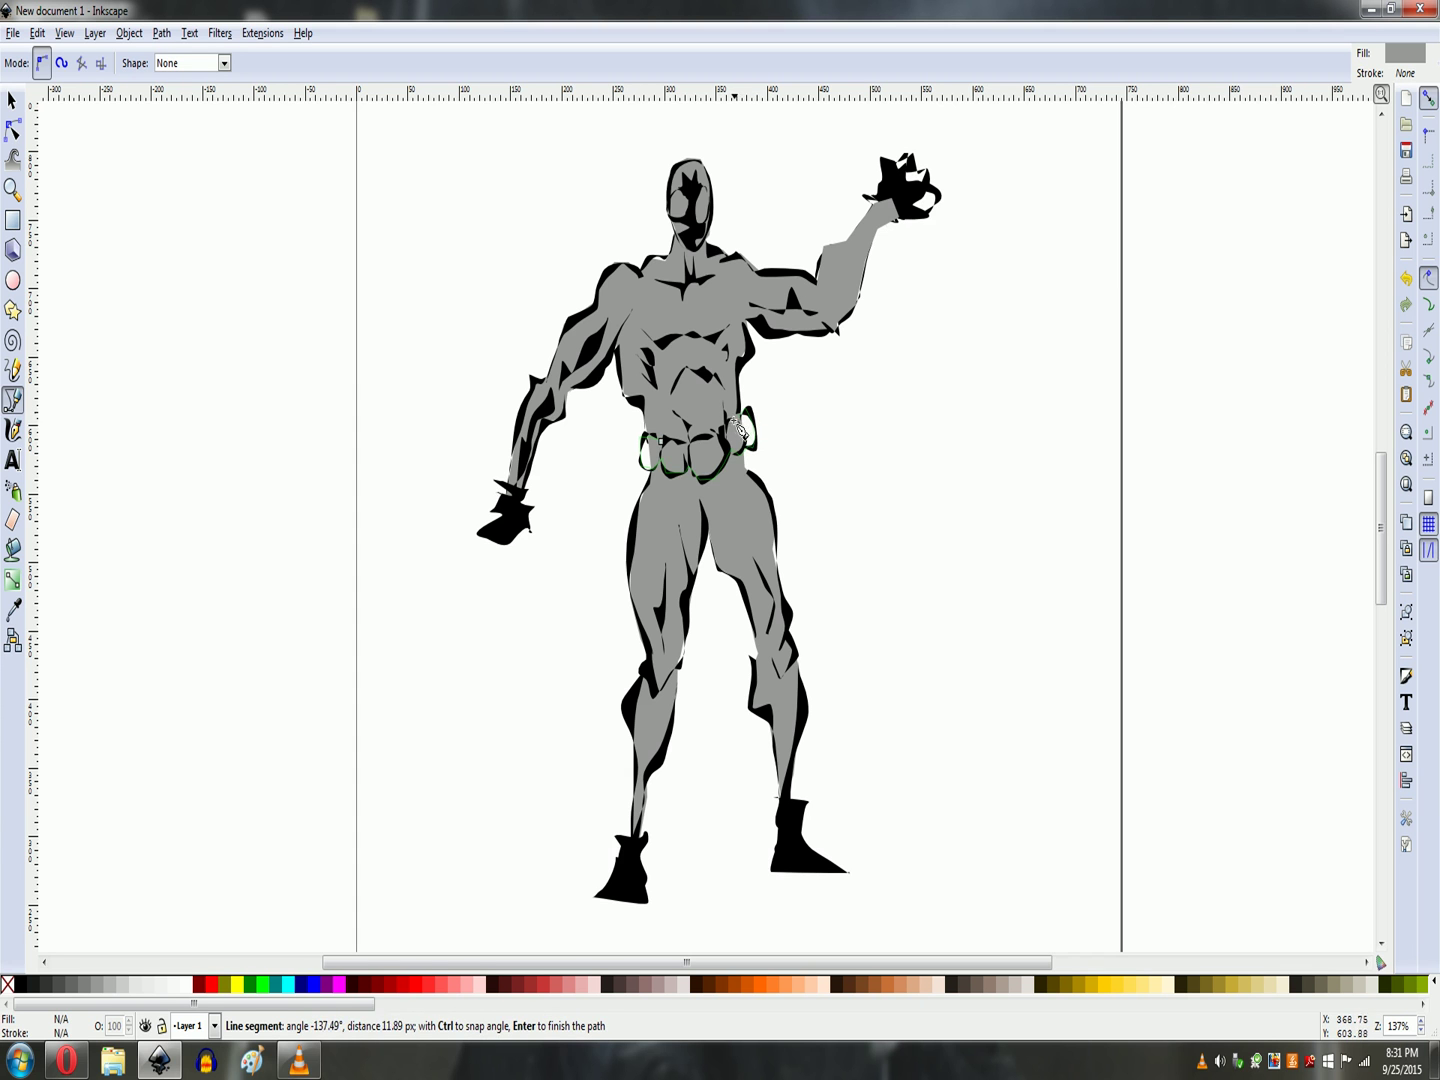
left_click(729, 427)
left_click(692, 445)
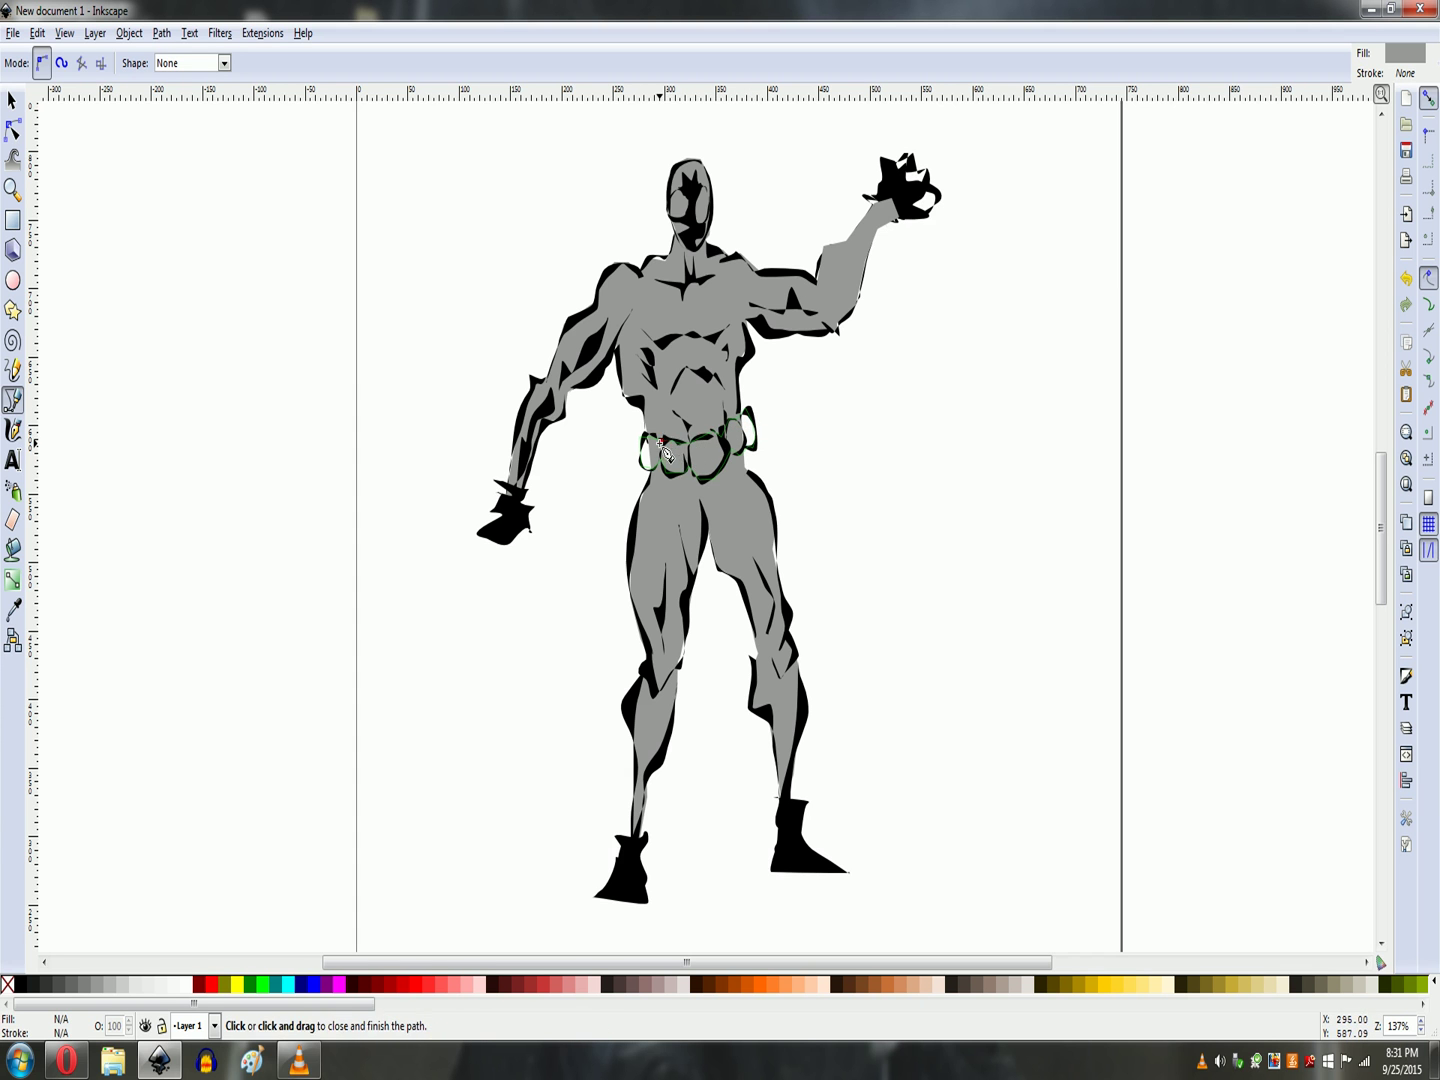
left_click(661, 441)
Fill the belt shape with 20% Gray and stack it behind the black pouch outlines but above the gray body
left_click(123, 988)
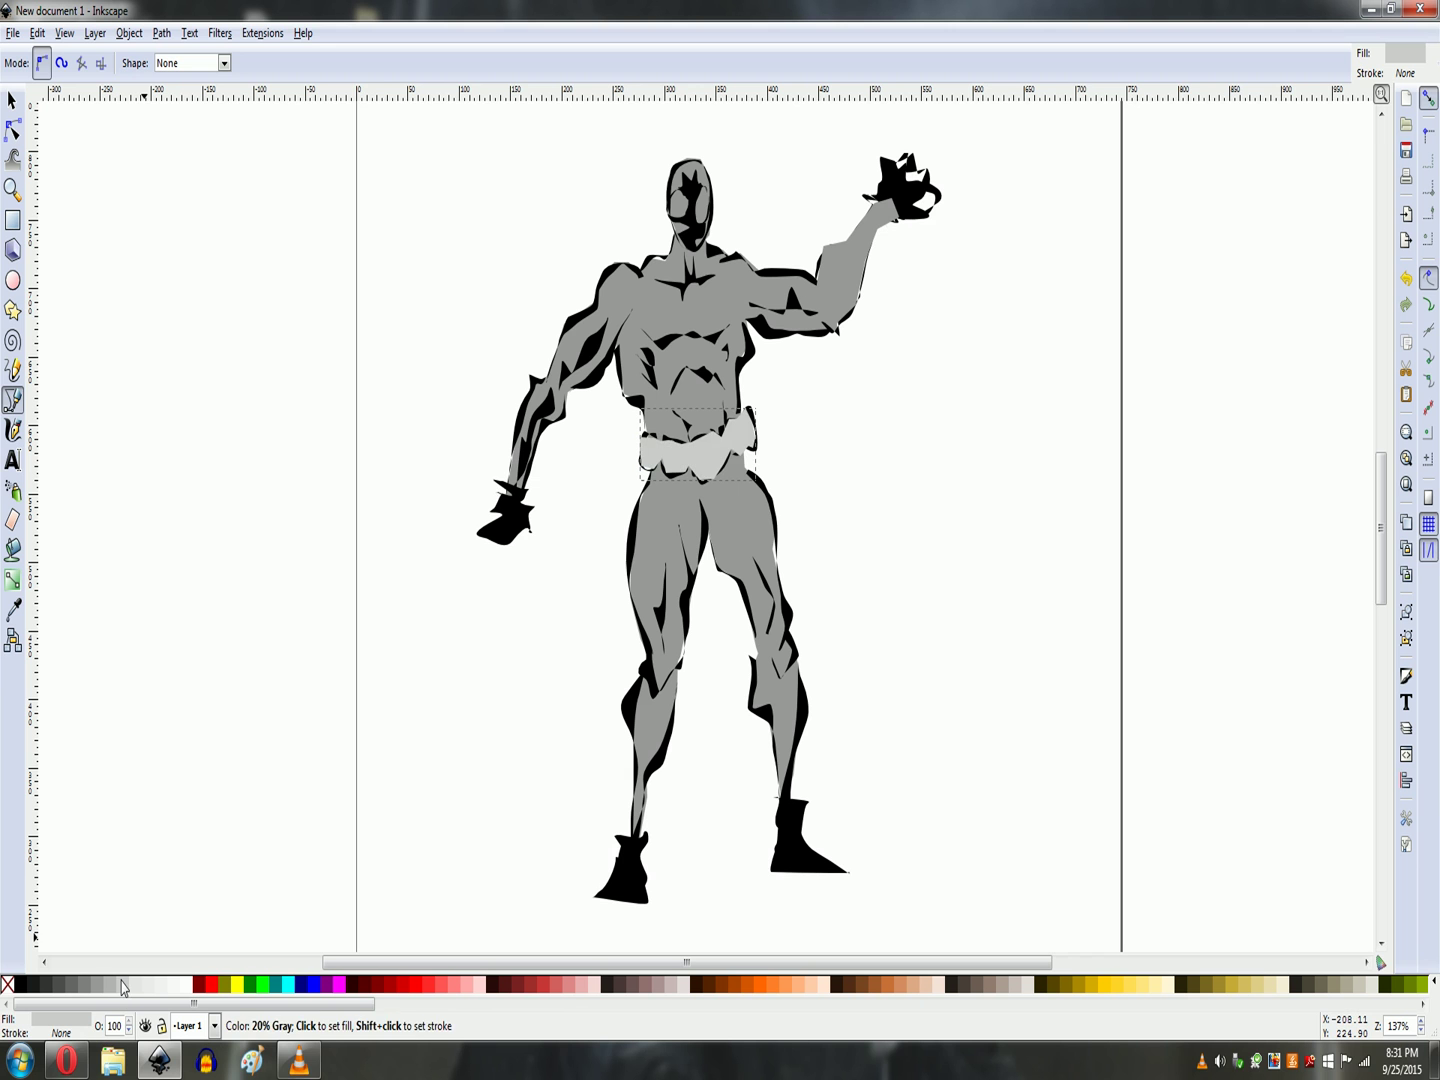
key("Page_Down")
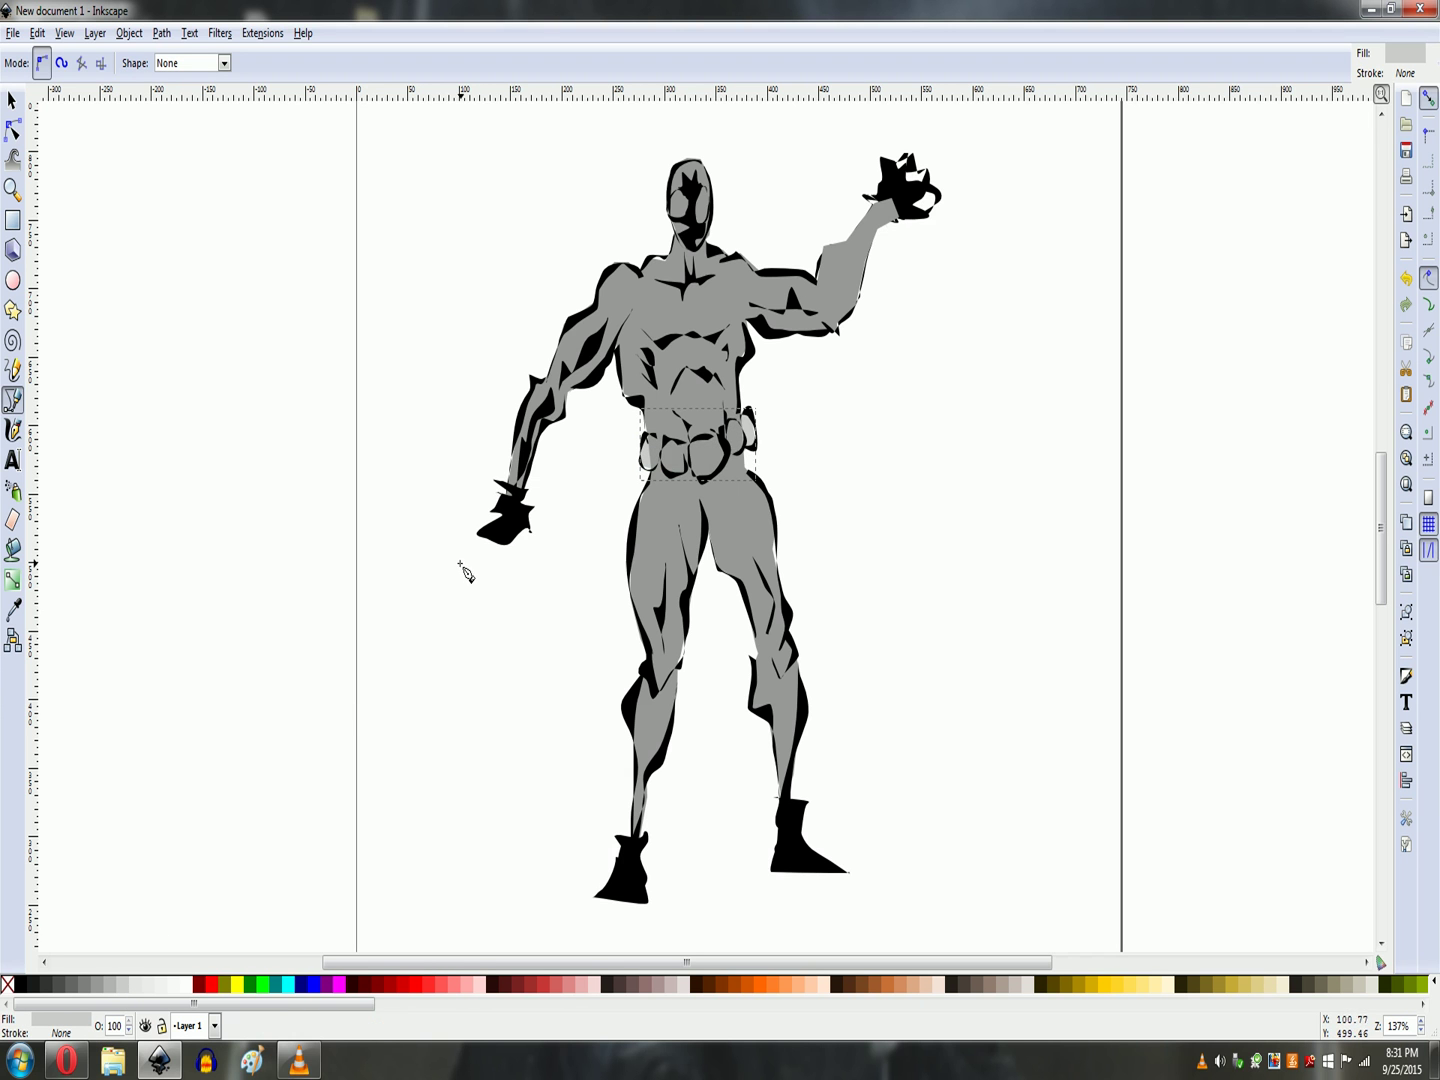
key("Page_Up")
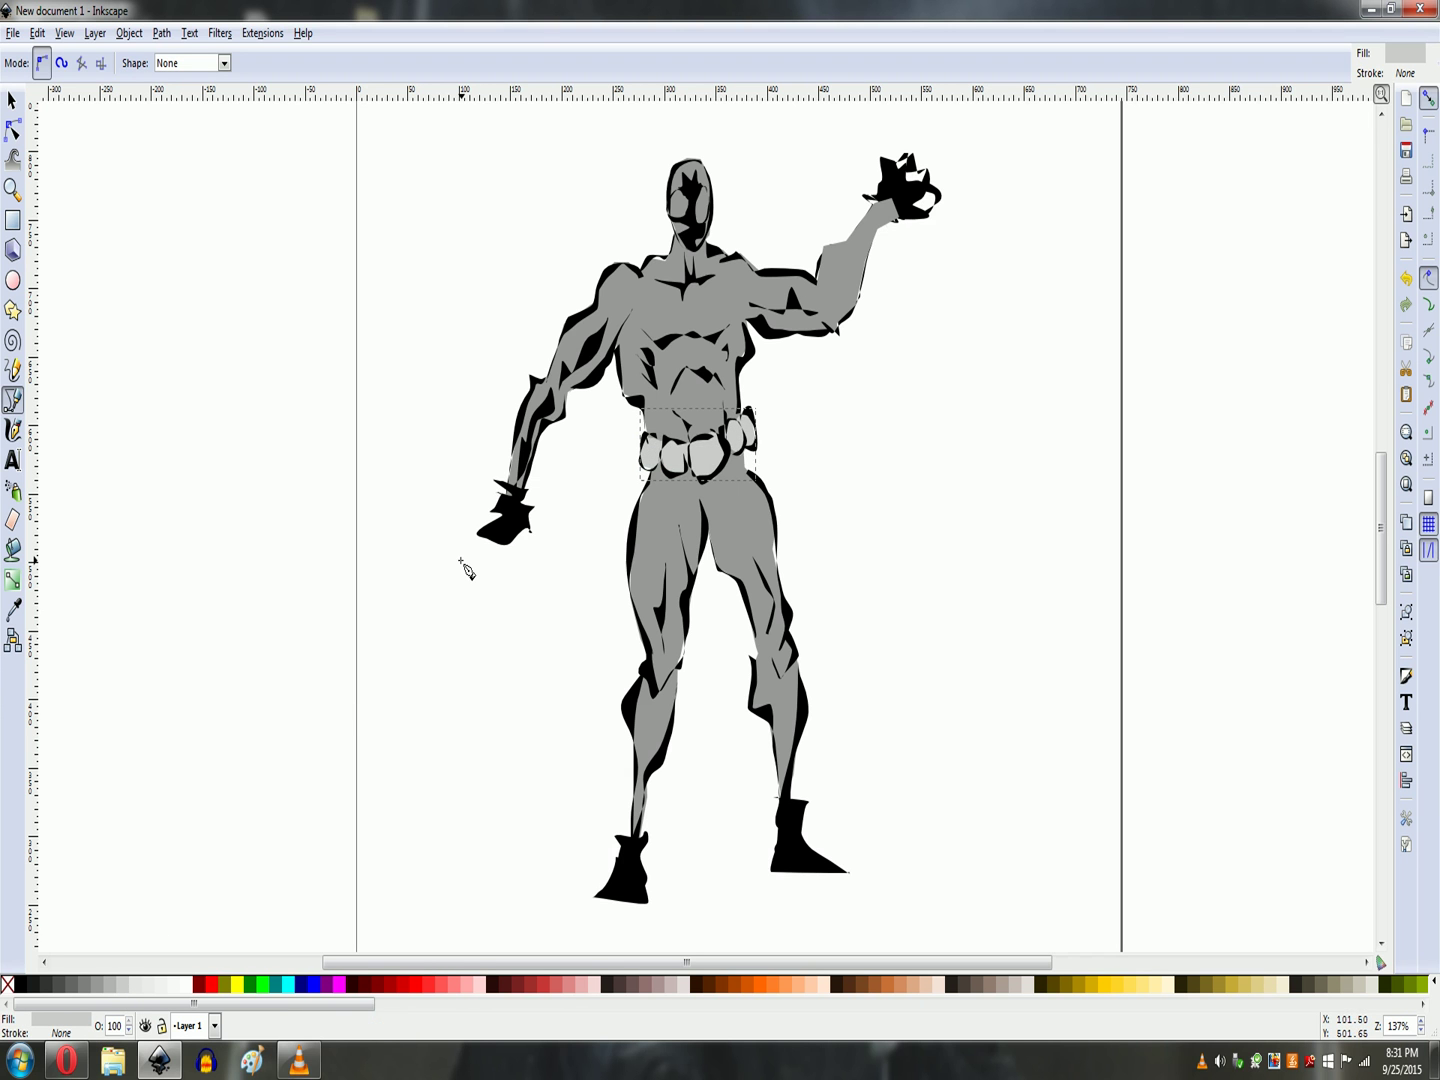
Trace both eyes of the mask as closed light gray shapes inside the black eye outlines
left_click(672, 218)
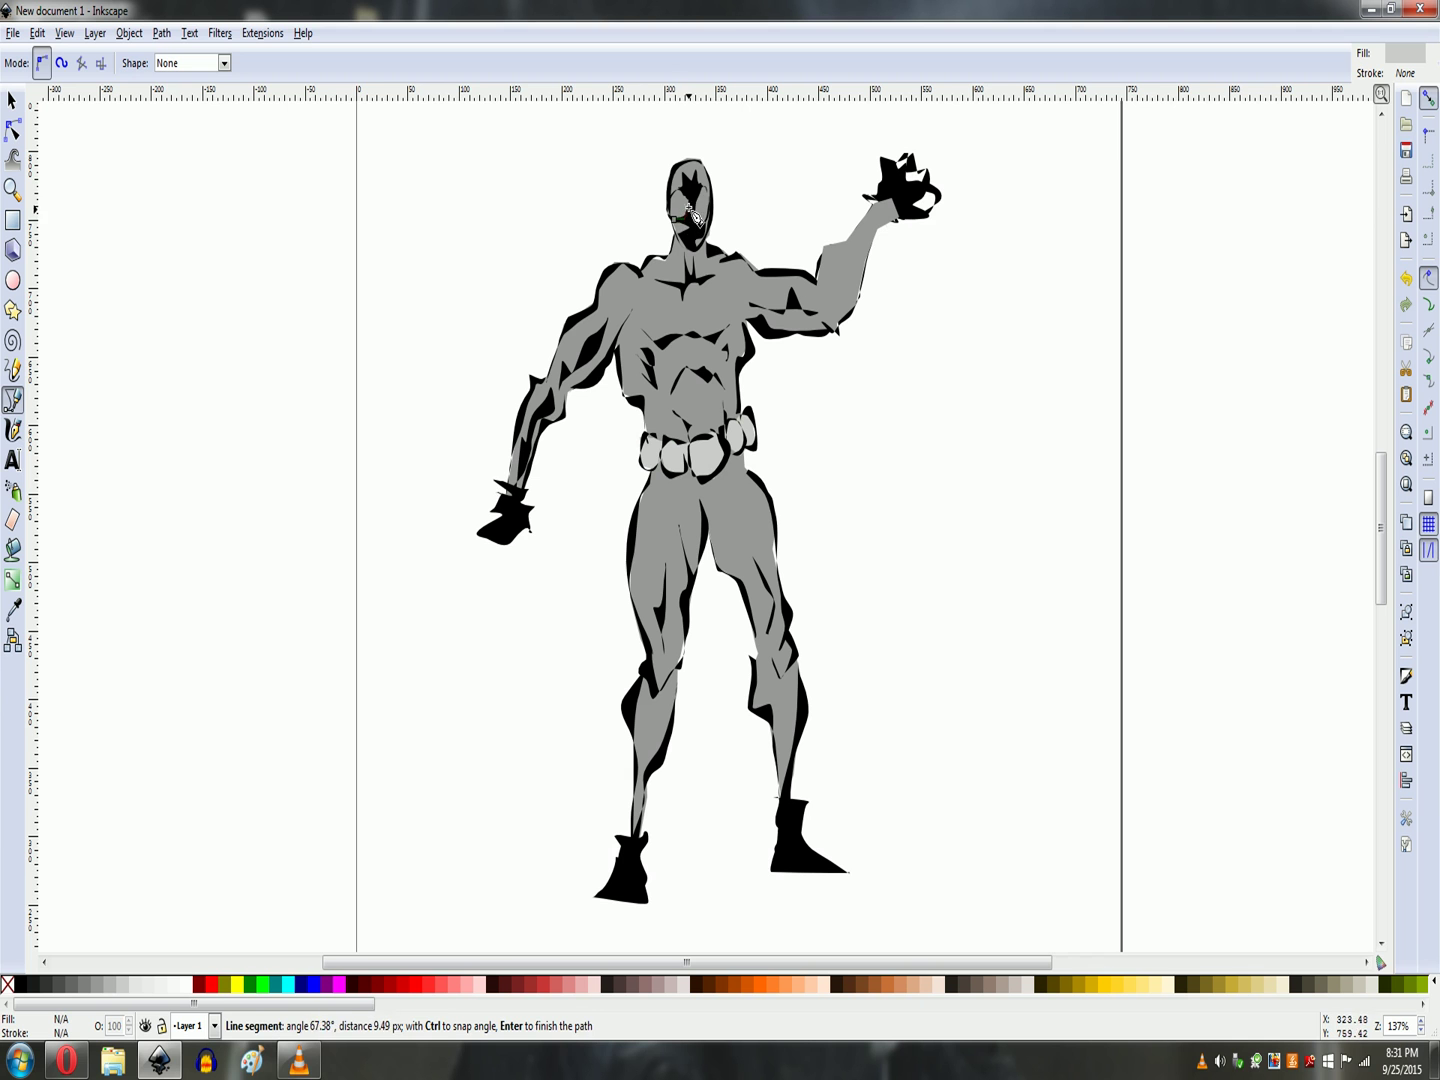
left_click(678, 191)
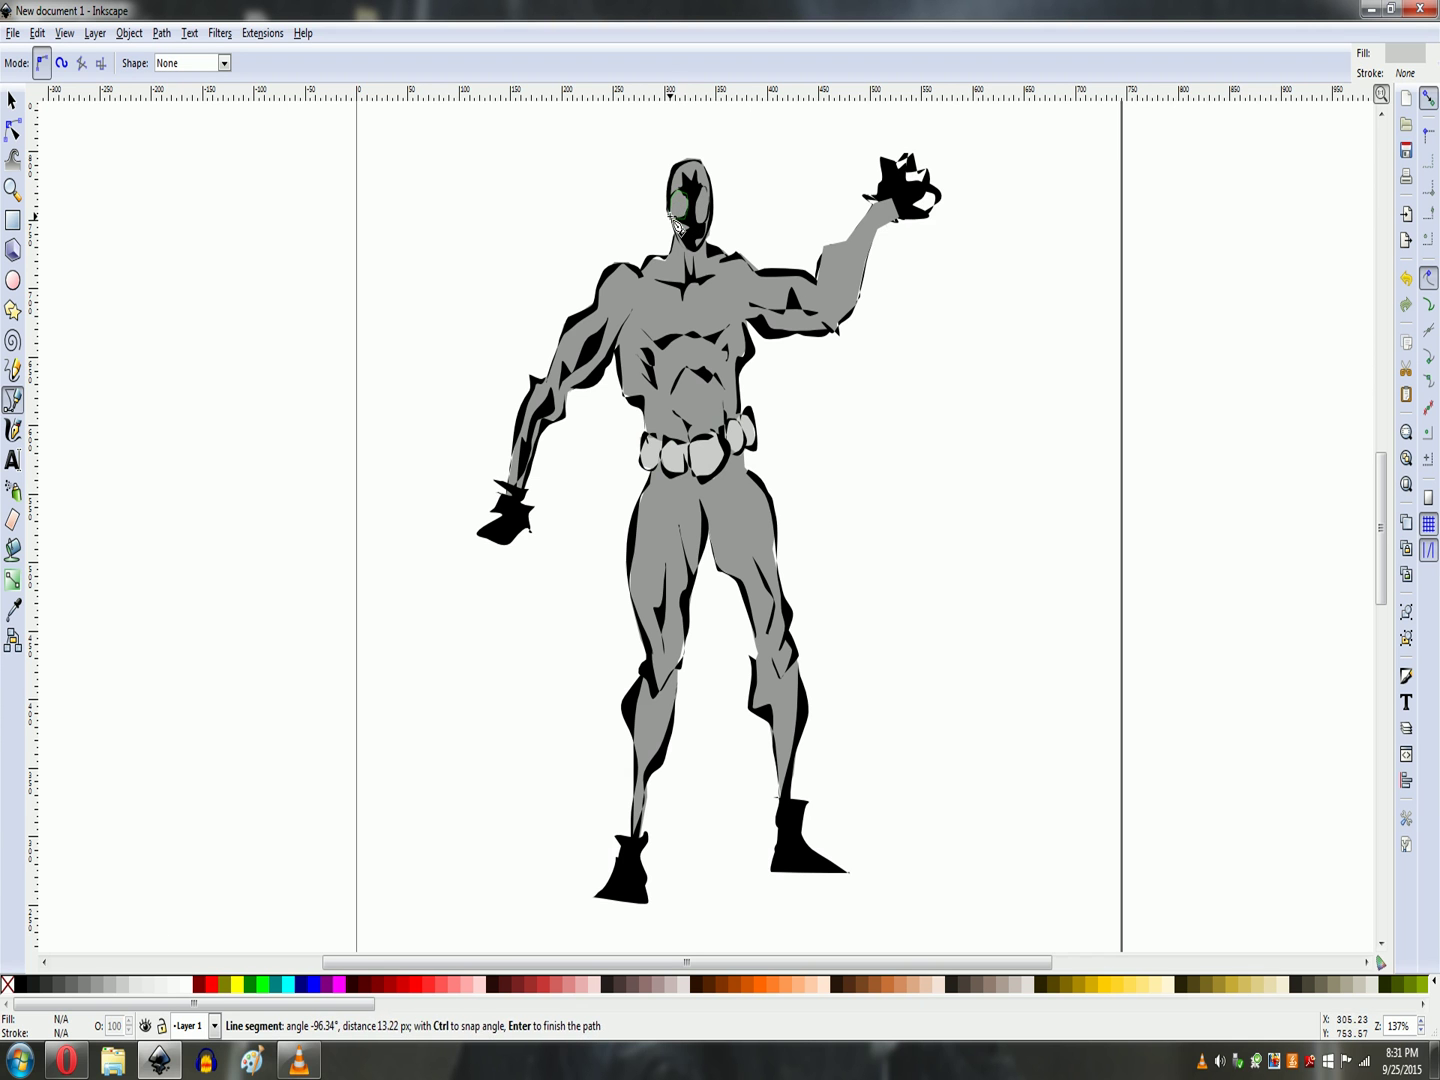
left_click(674, 219)
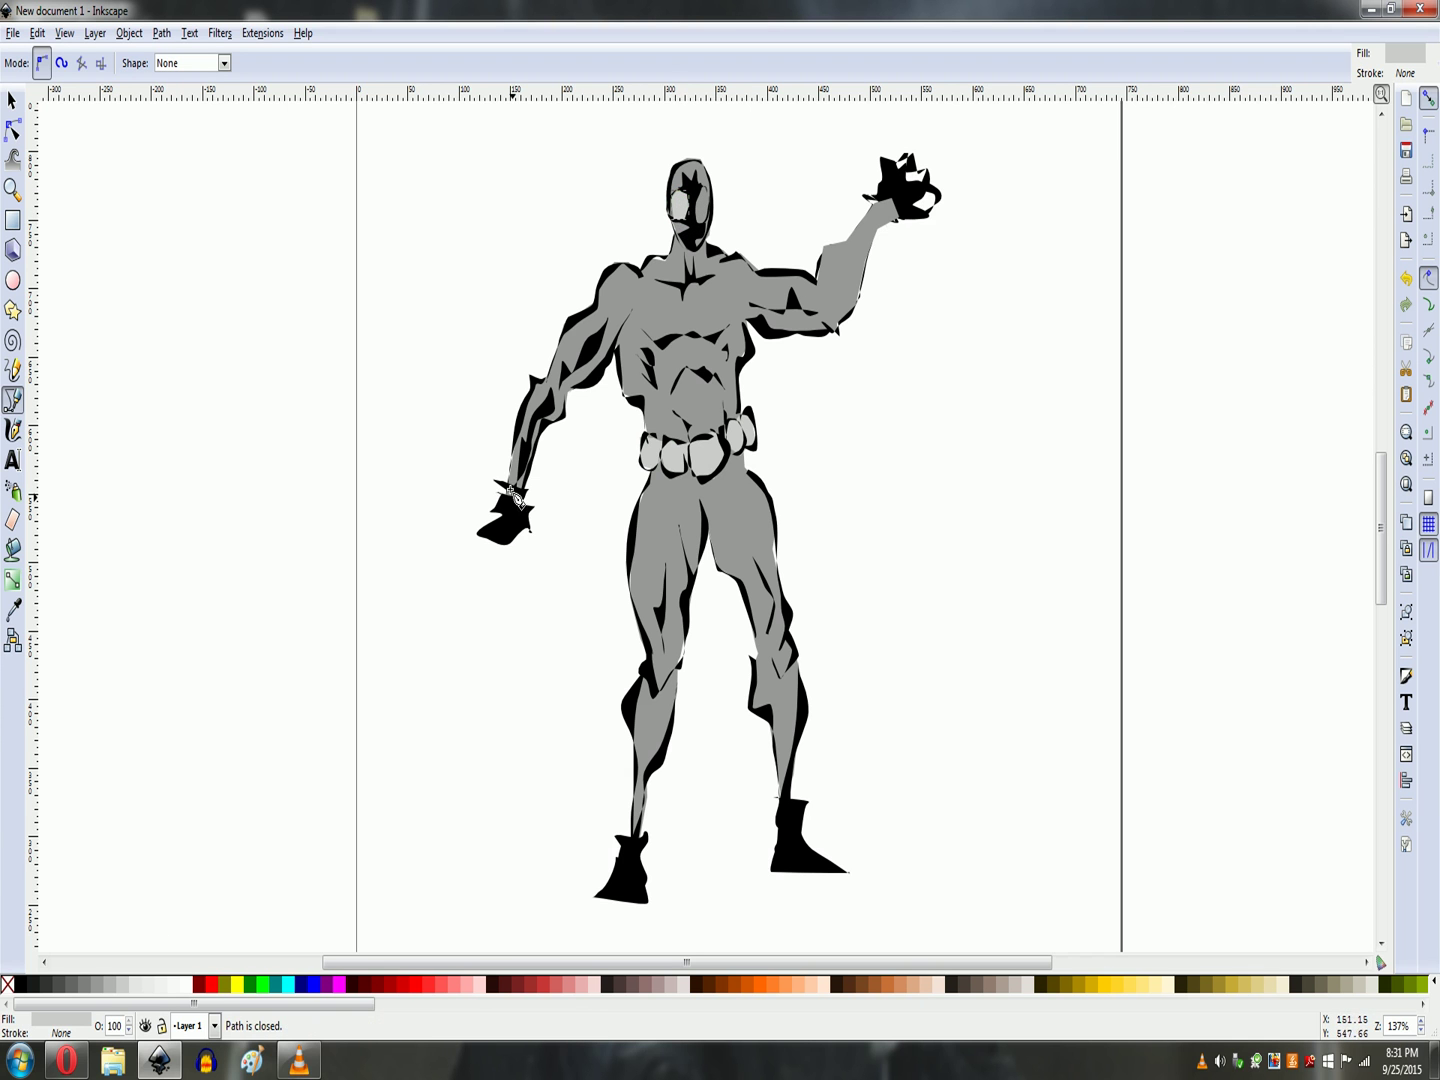
left_click(705, 189)
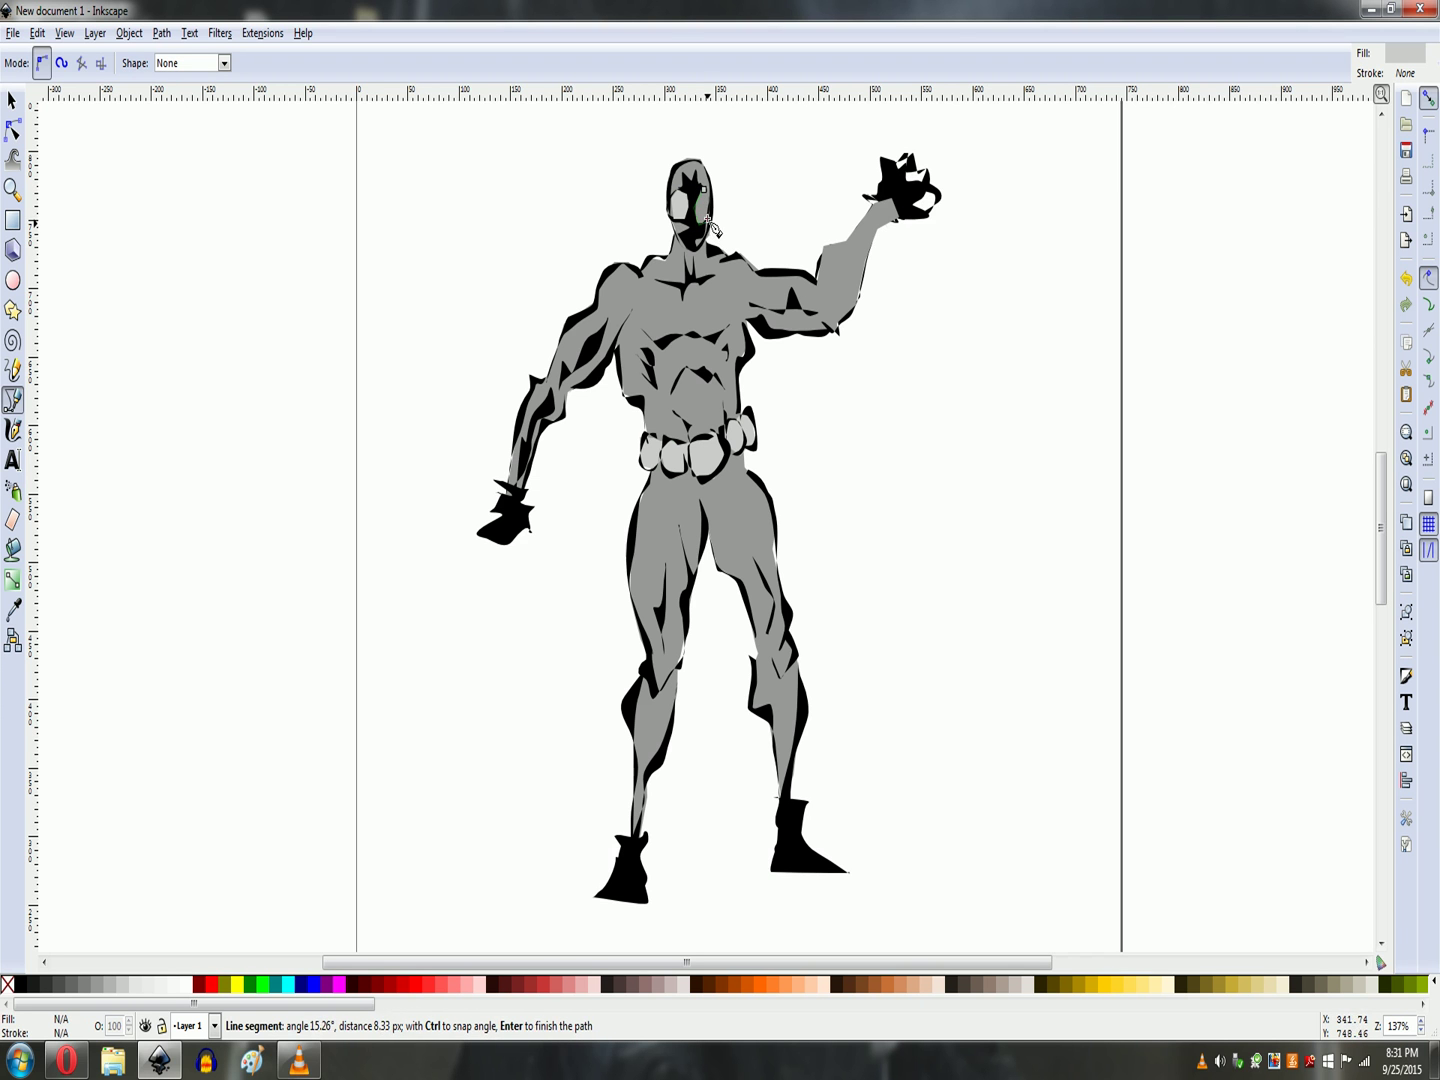
left_click(704, 189)
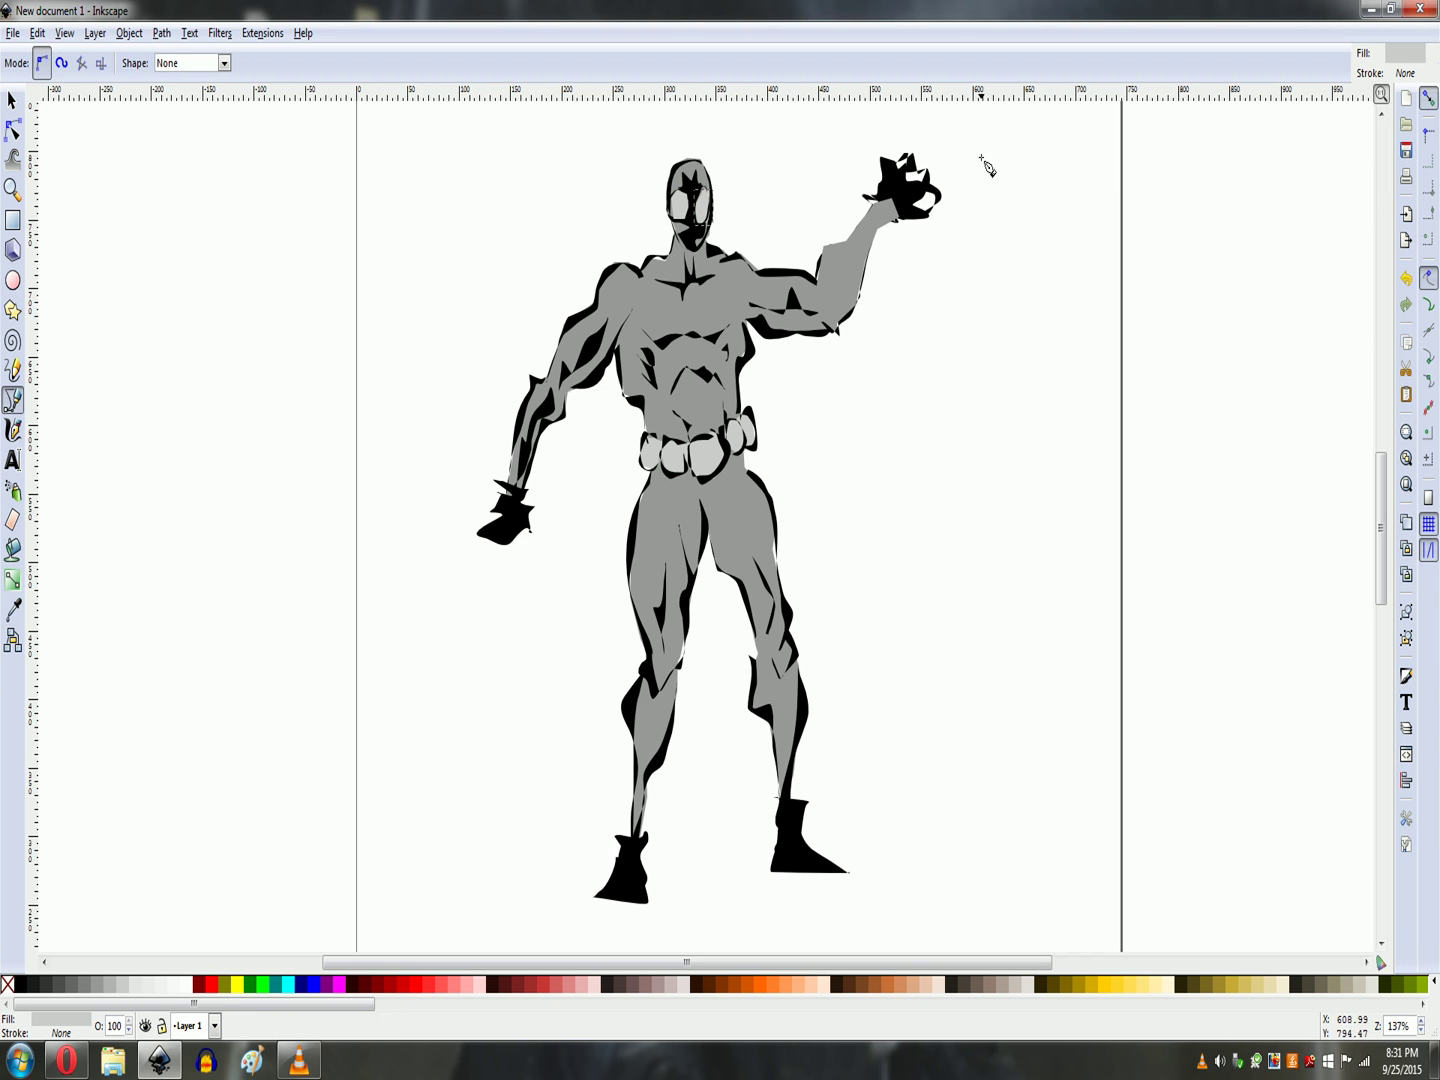
left_click(12, 100)
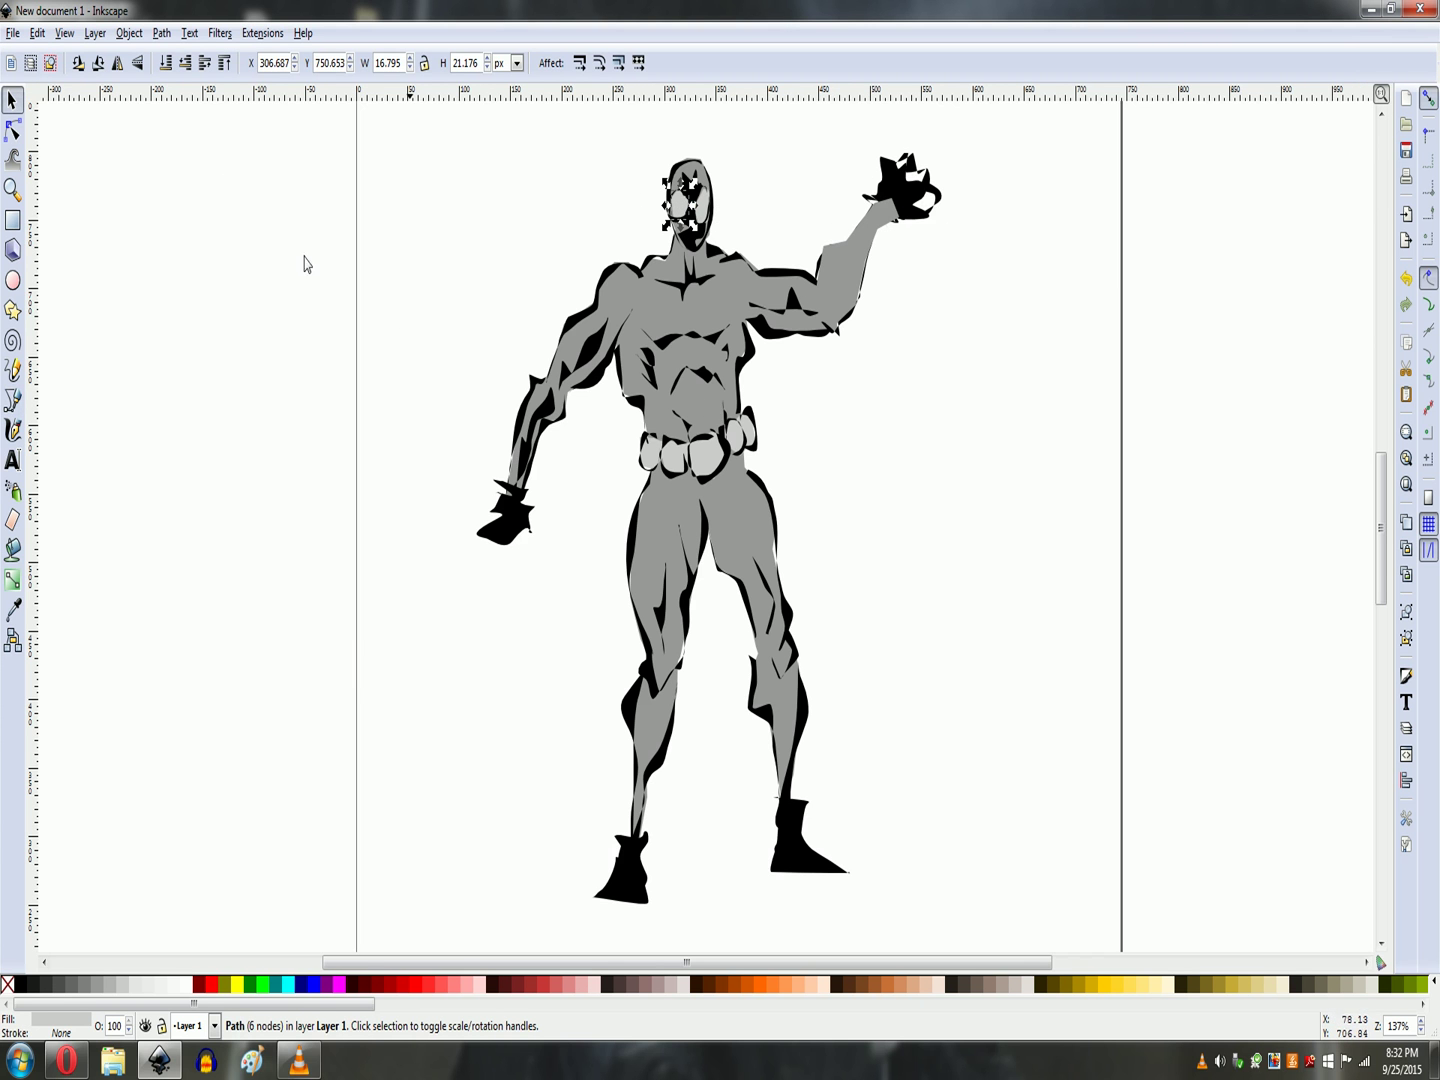
left_click(12, 399)
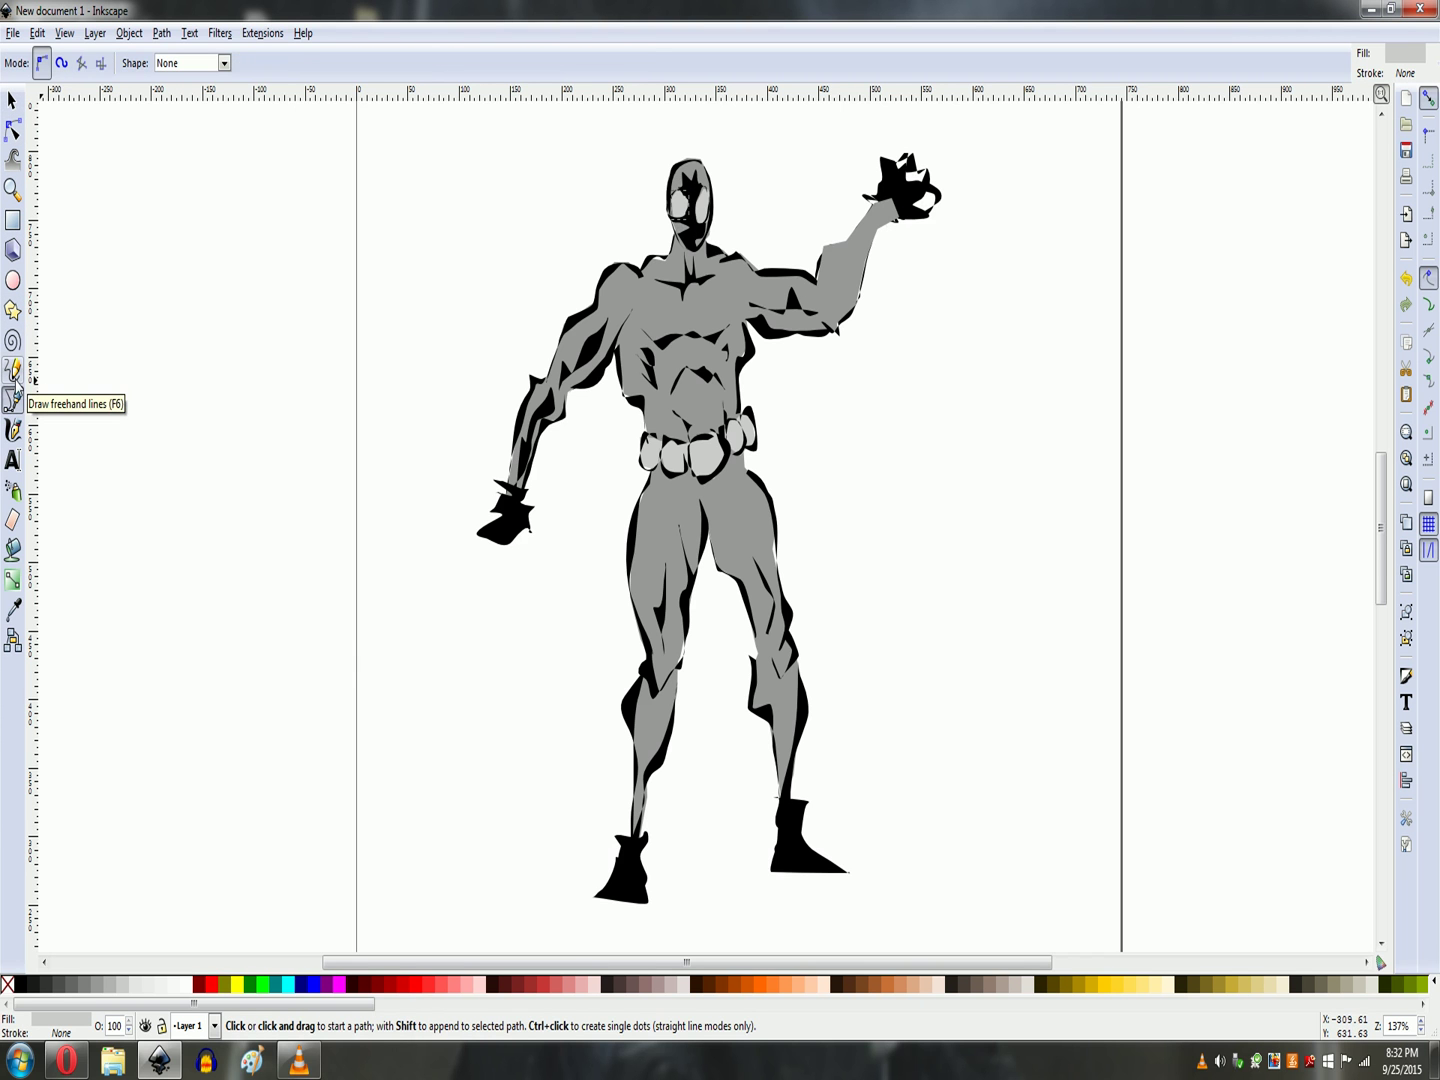
left_click(18, 378)
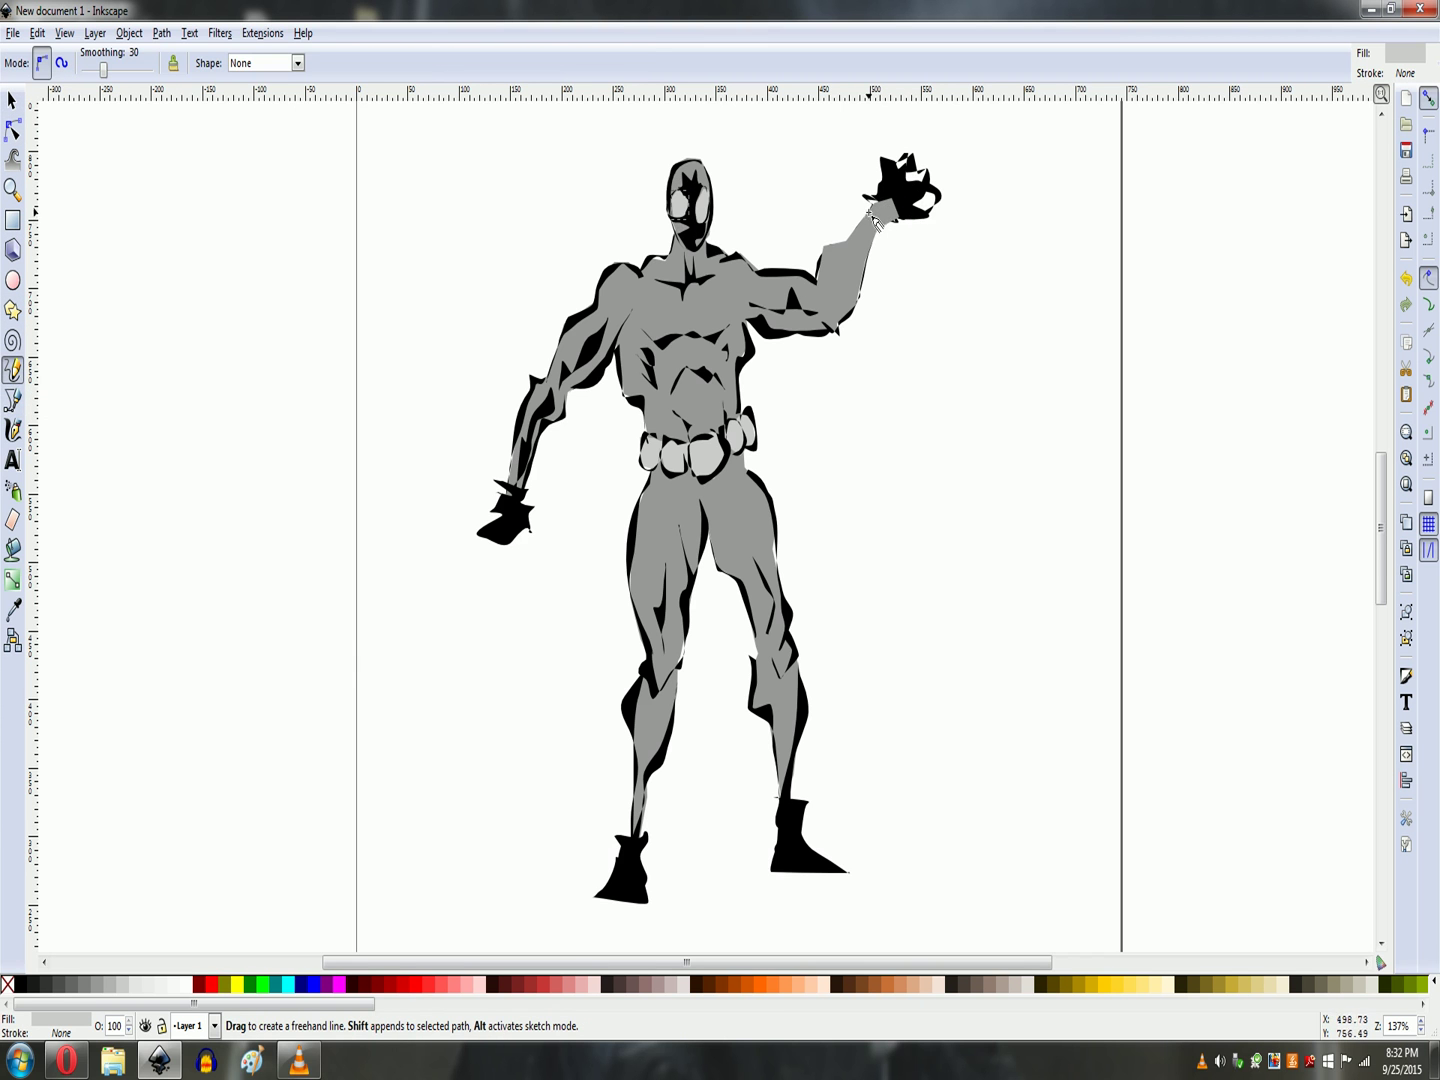
mouse_move(868, 198)
left_mouse_down()
mouse_move(924, 226)
mouse_move(3, 214)
left_mouse_up()
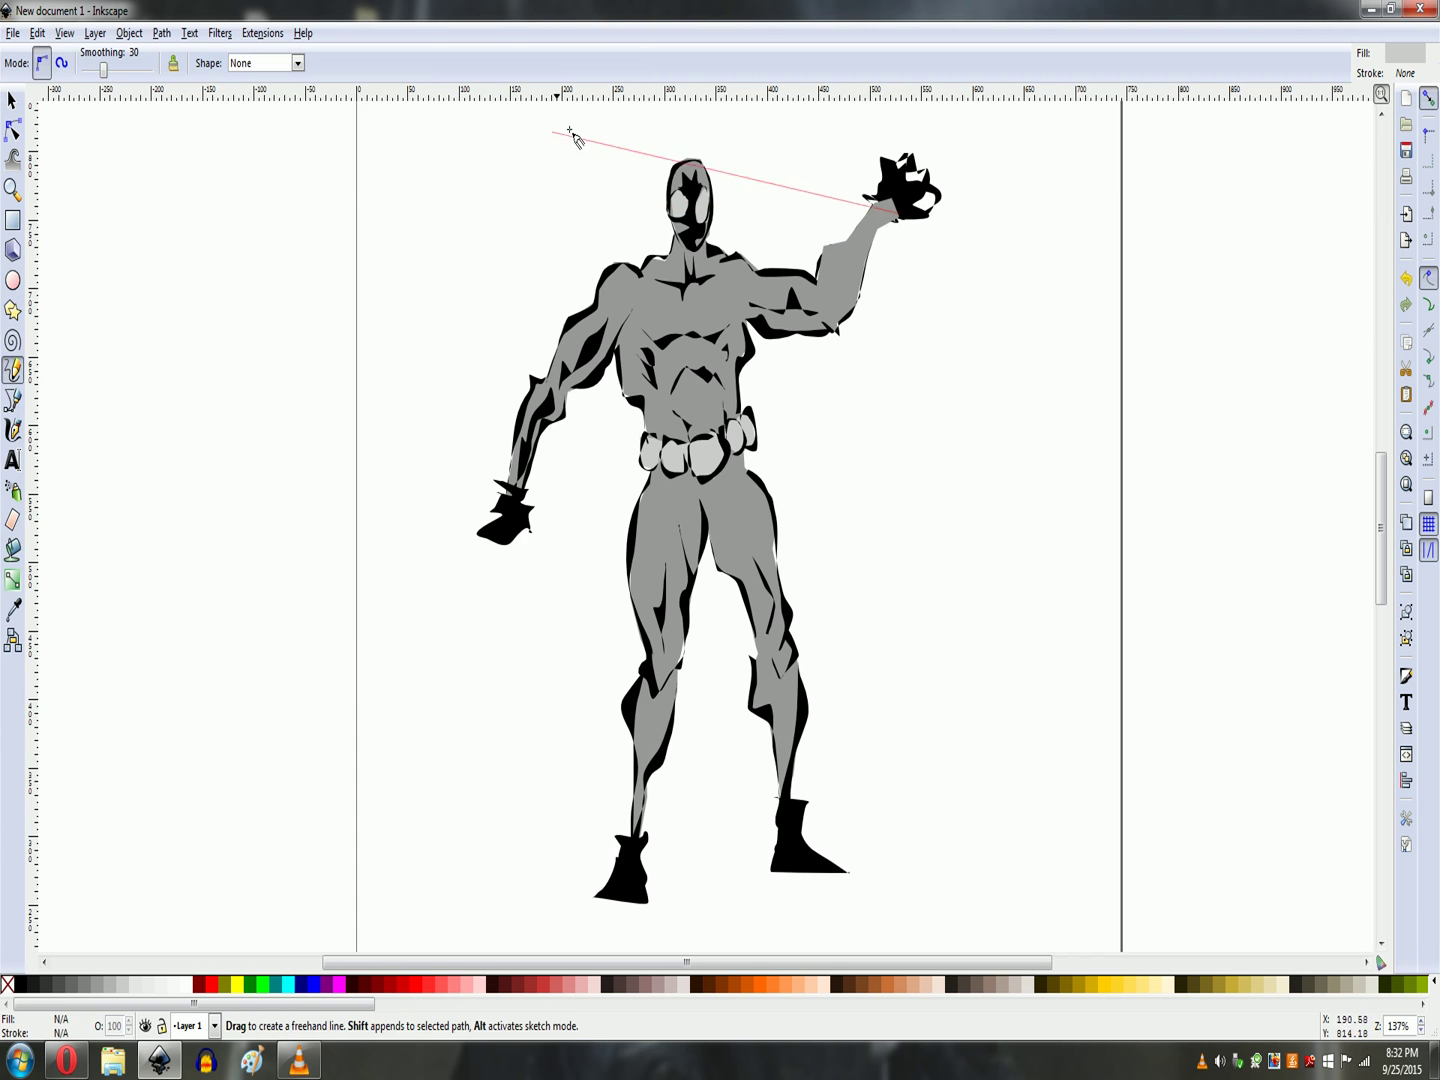
key("Escape")
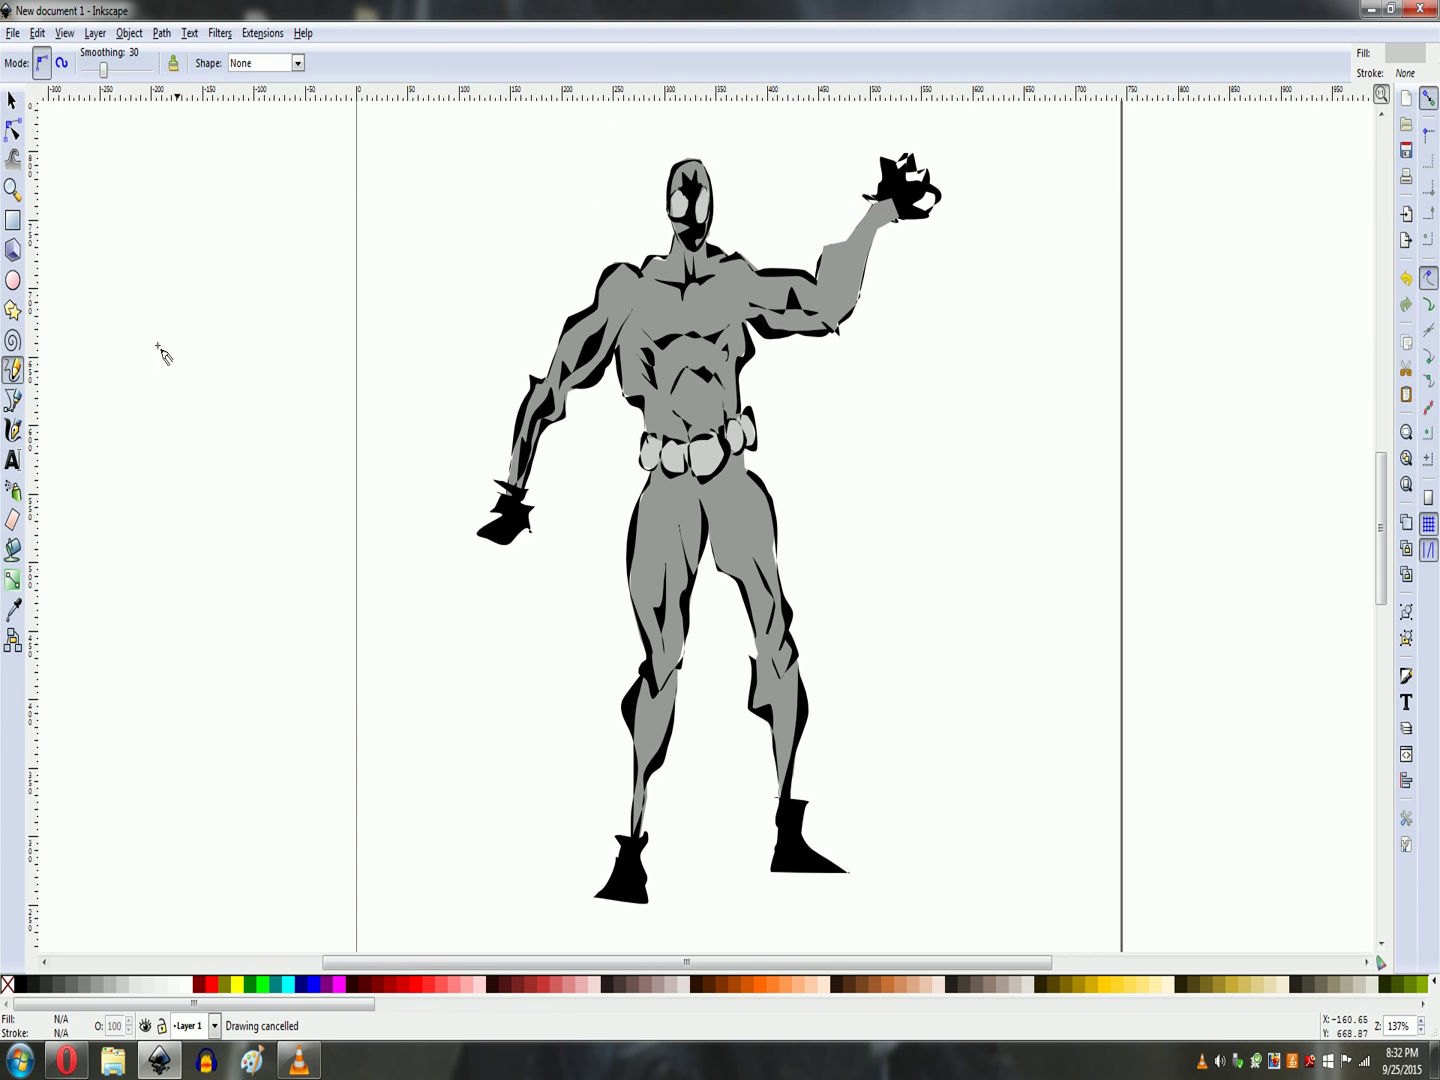
Trace the raised hand from wrist around the fingers as a closed light gray shape and lower it behind the black hand drawing
left_click(14, 400)
left_click(865, 197)
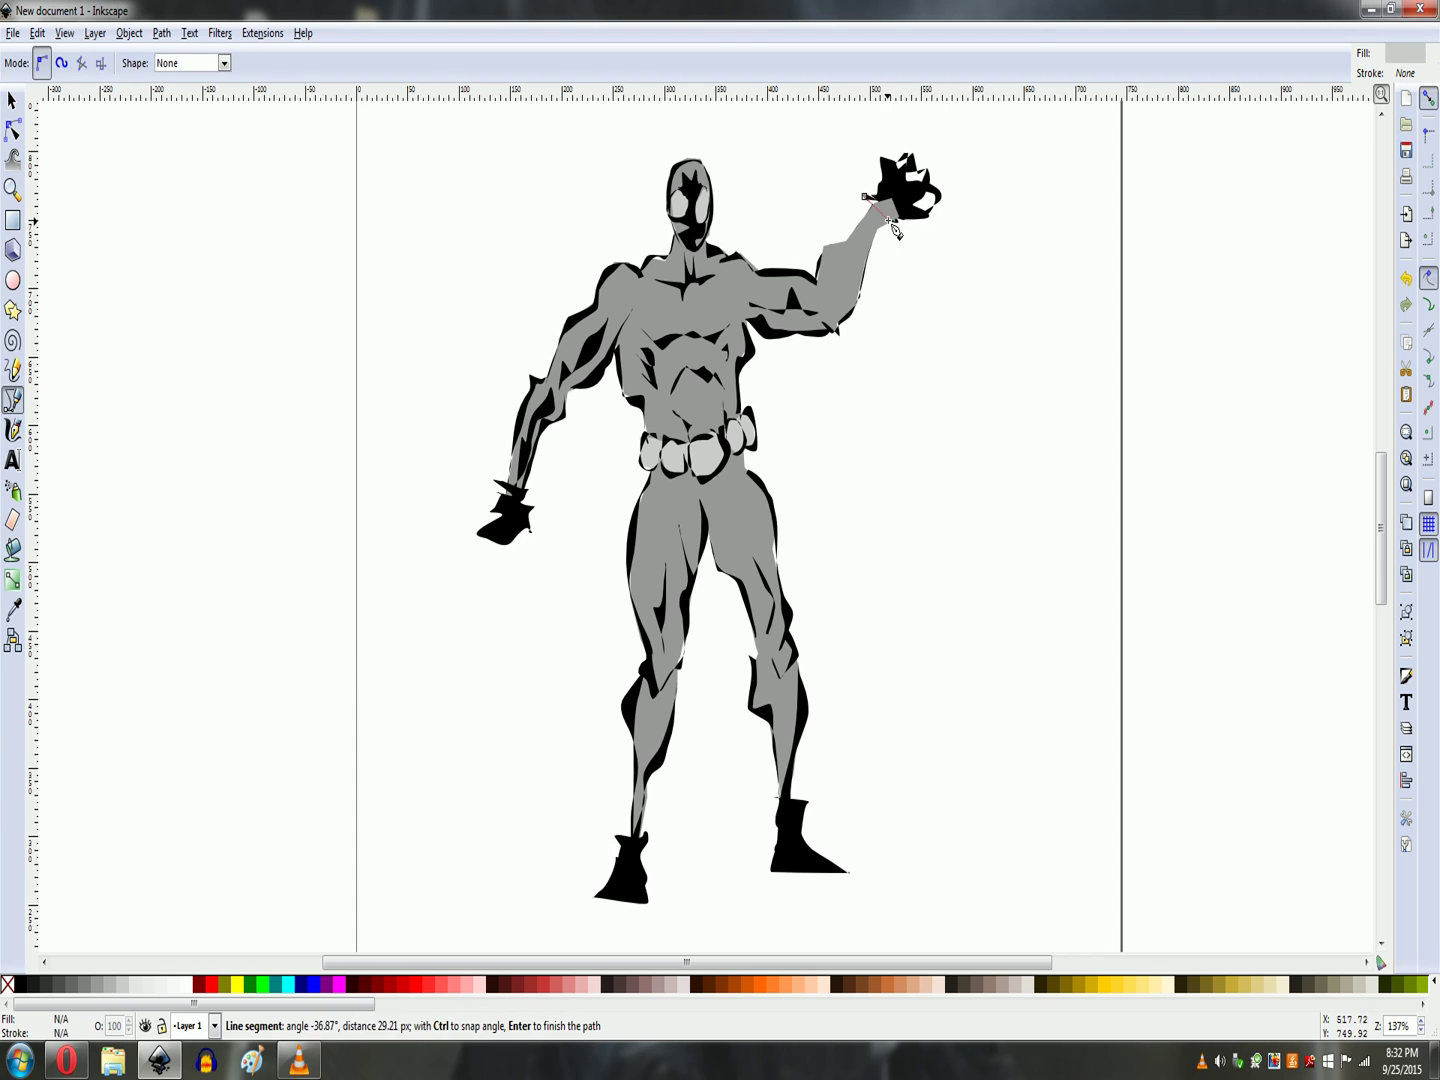
left_click(945, 198)
left_click(934, 174)
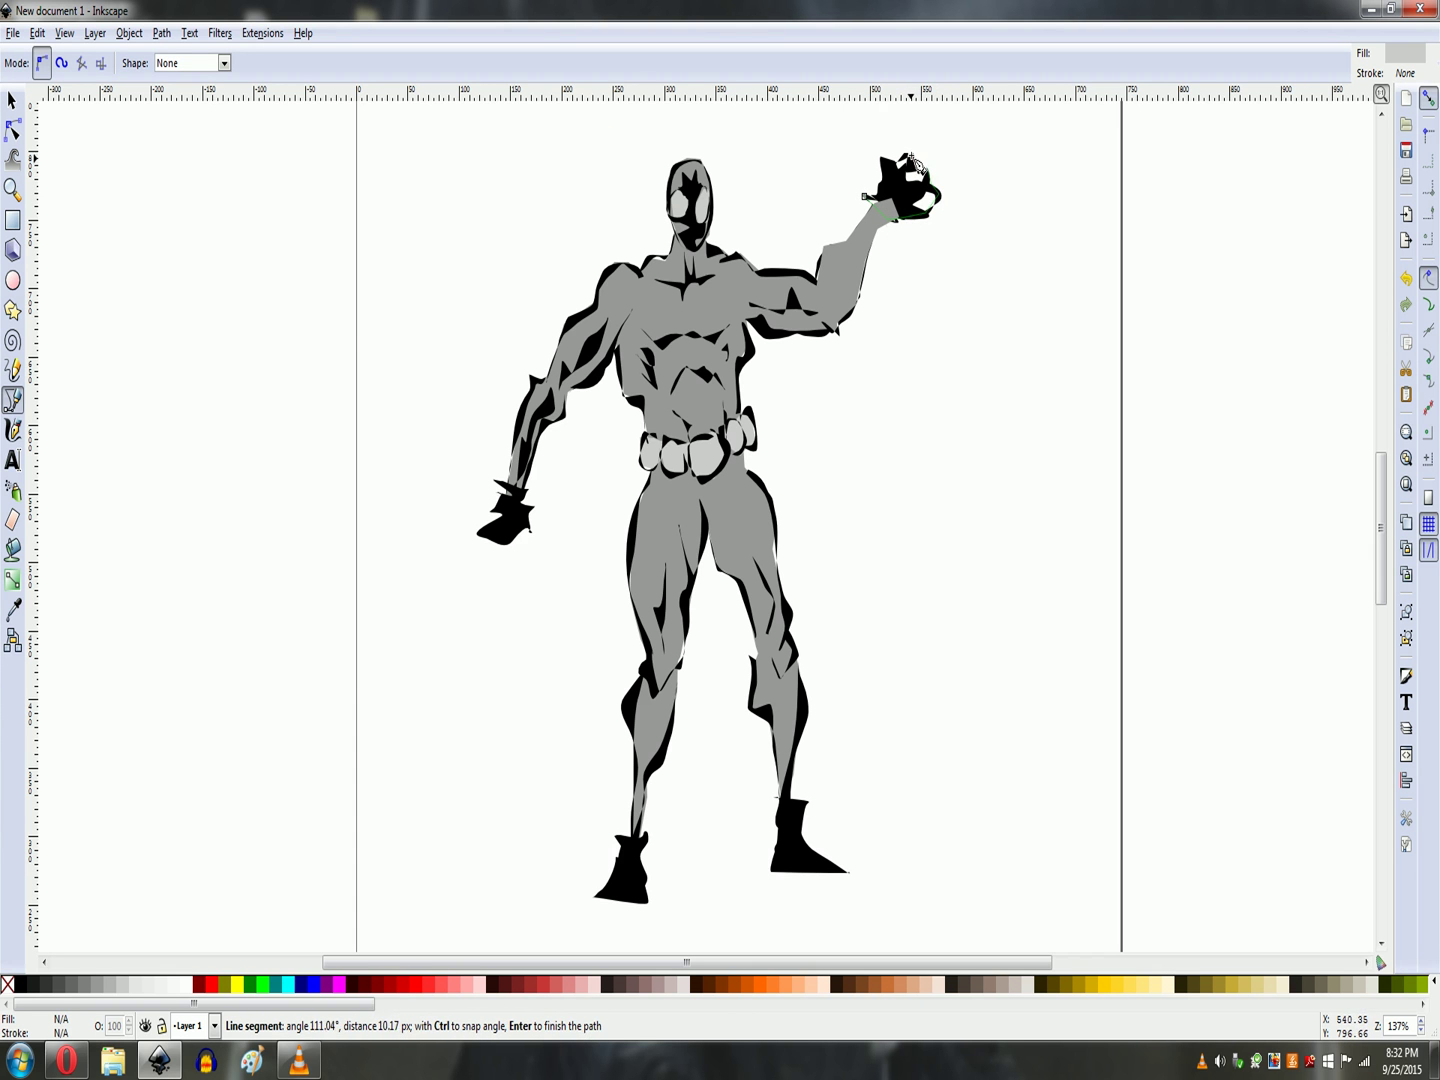
left_click(911, 157)
left_click(898, 176)
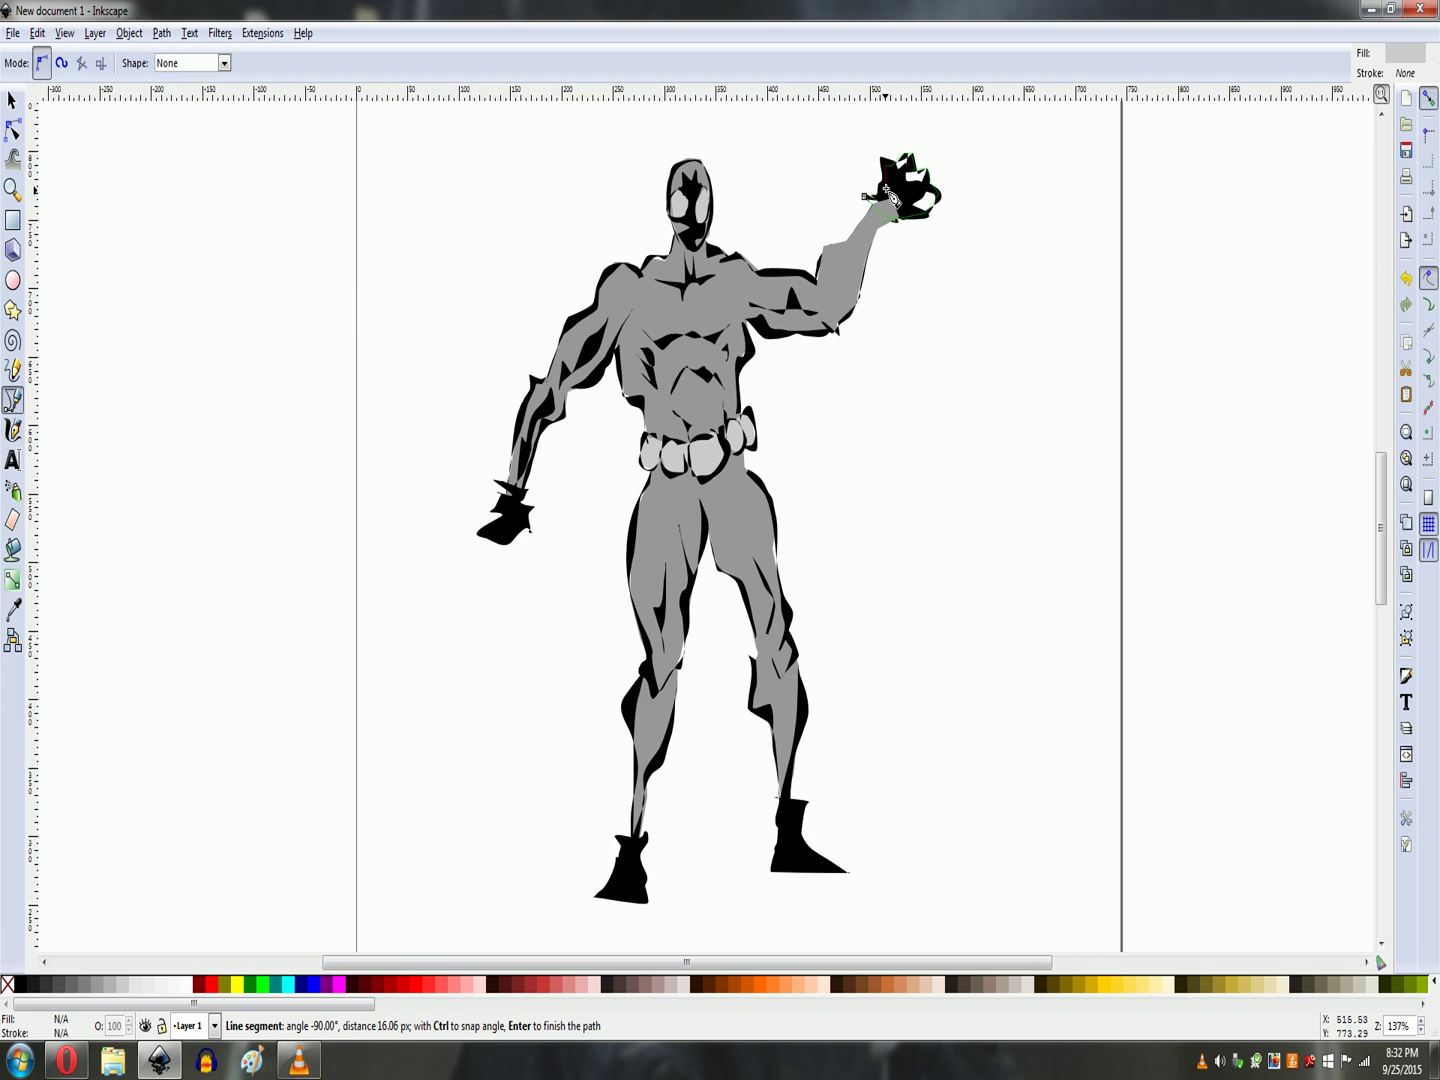
left_click(865, 197)
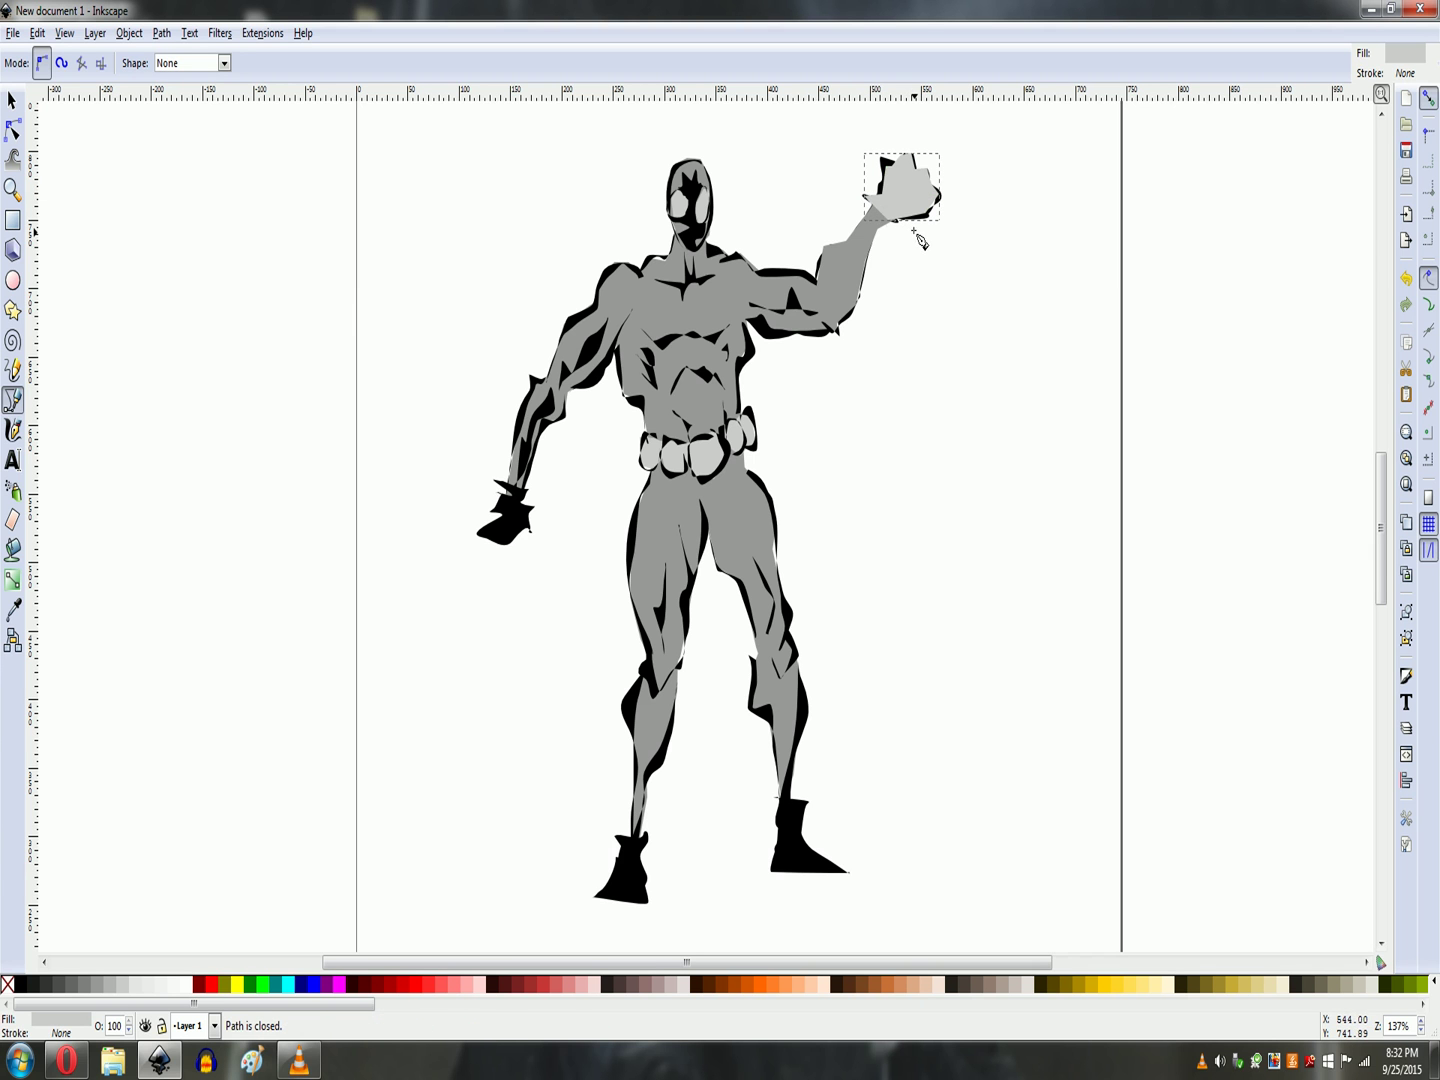
key("Page_Down")
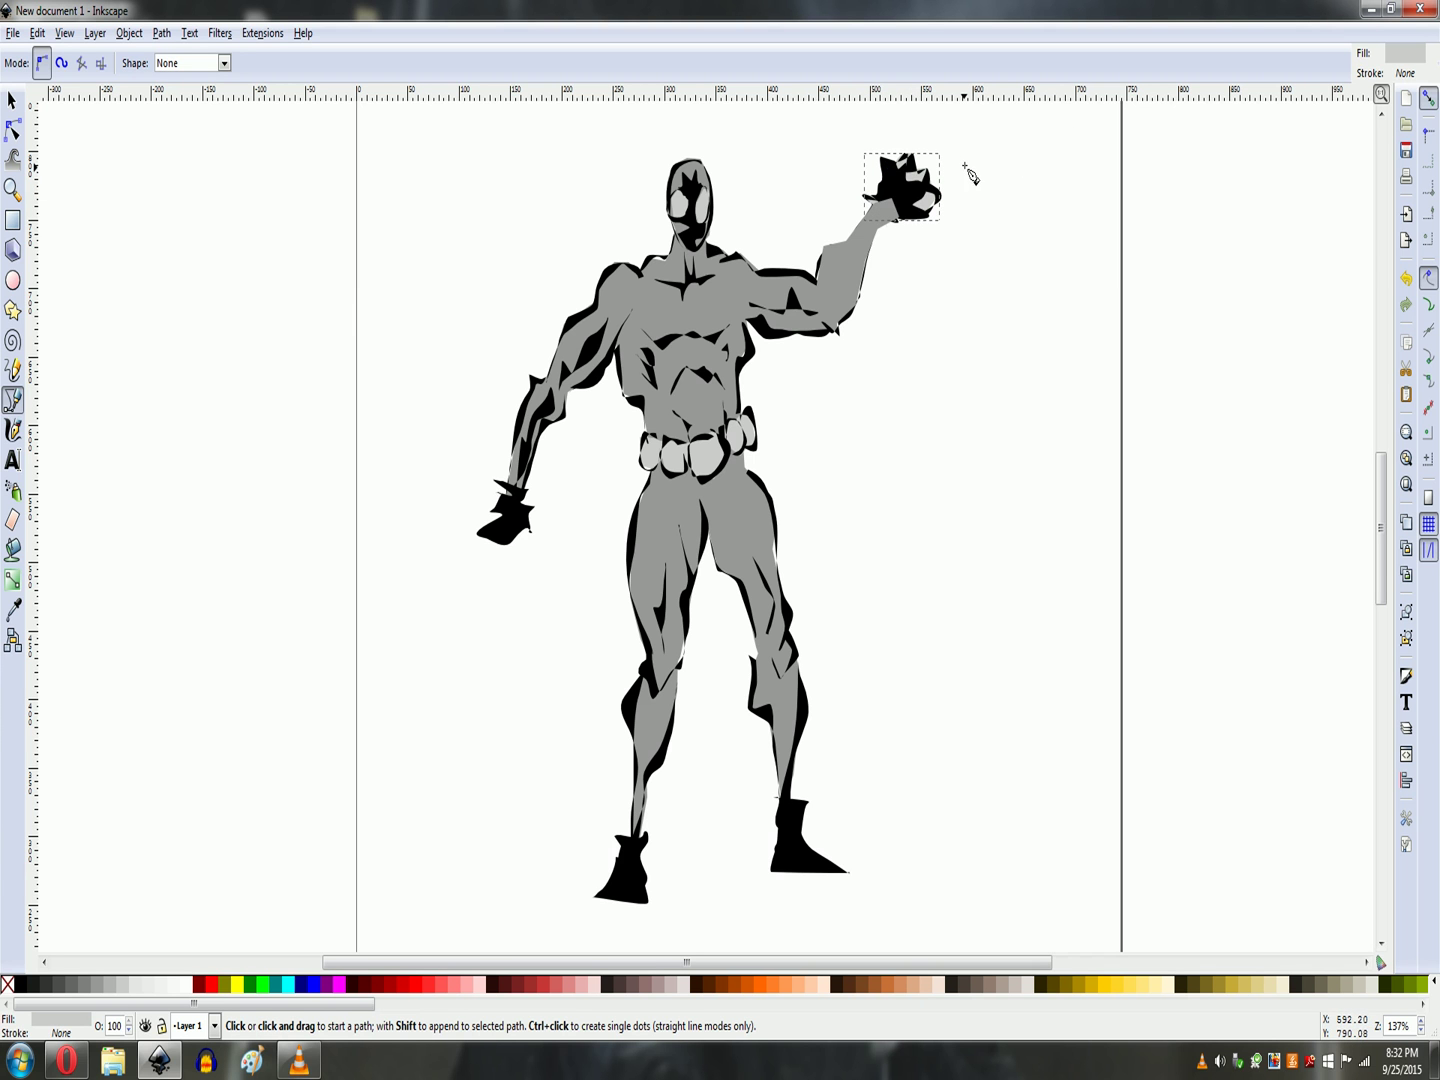
key("Page_Up")
key("Page_Down")
Lower the raised forearm's gray shape behind its black muscle lines and raise the black hand drawing above its light gray fill
left_click(13, 101)
left_click(829, 273)
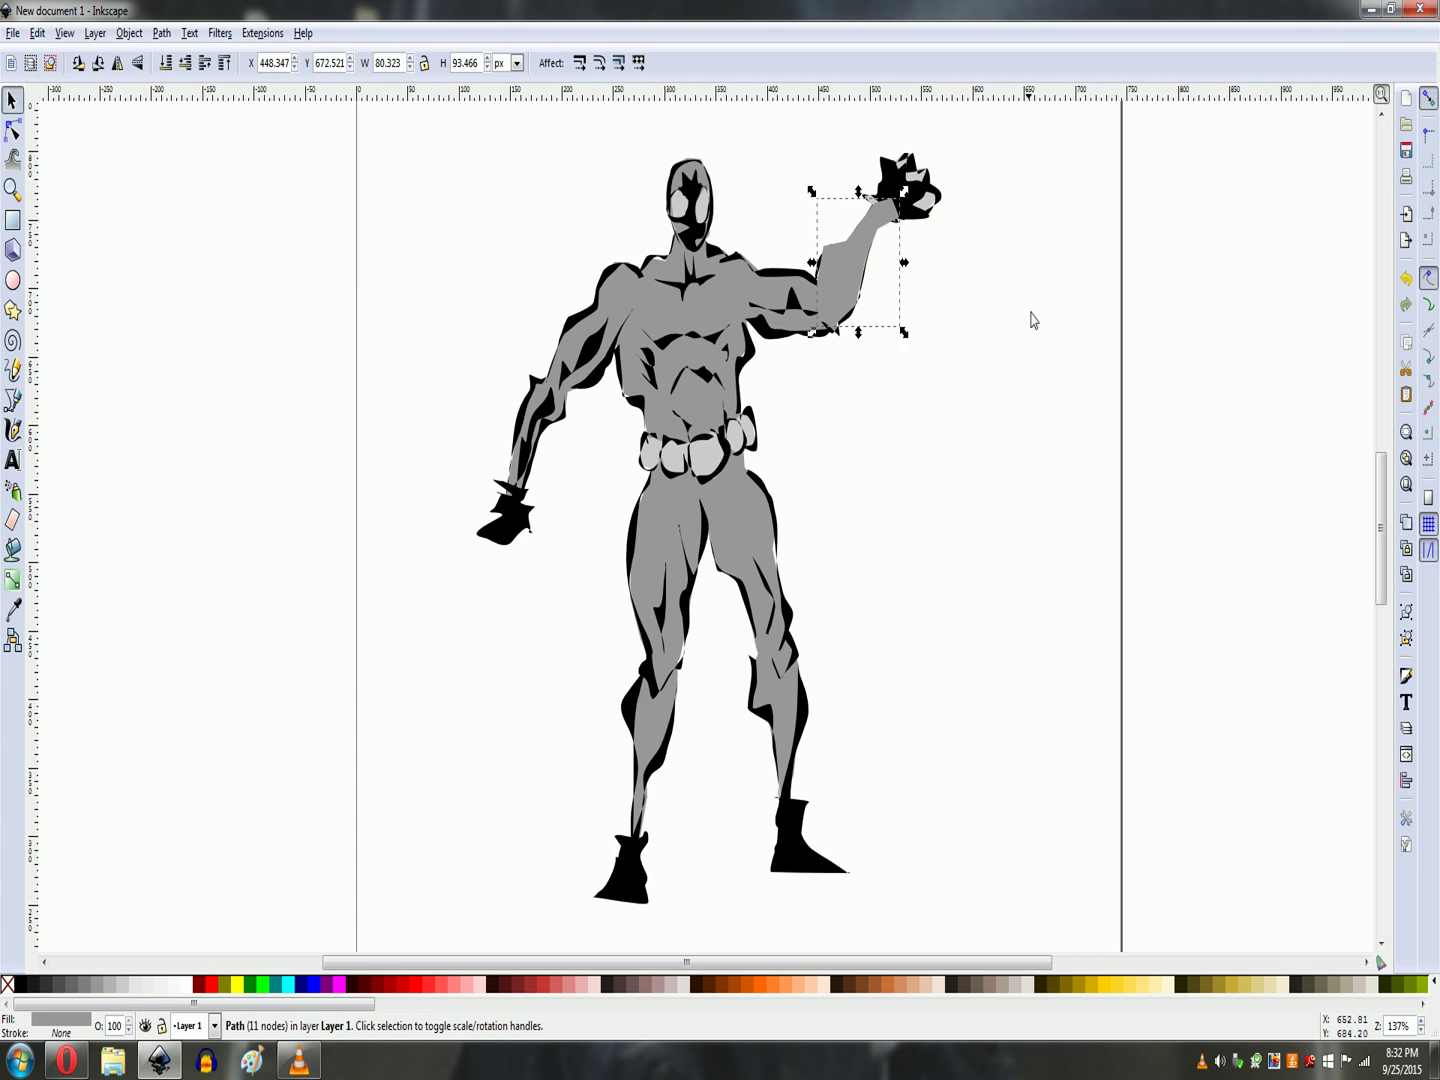
key("Page_Down")
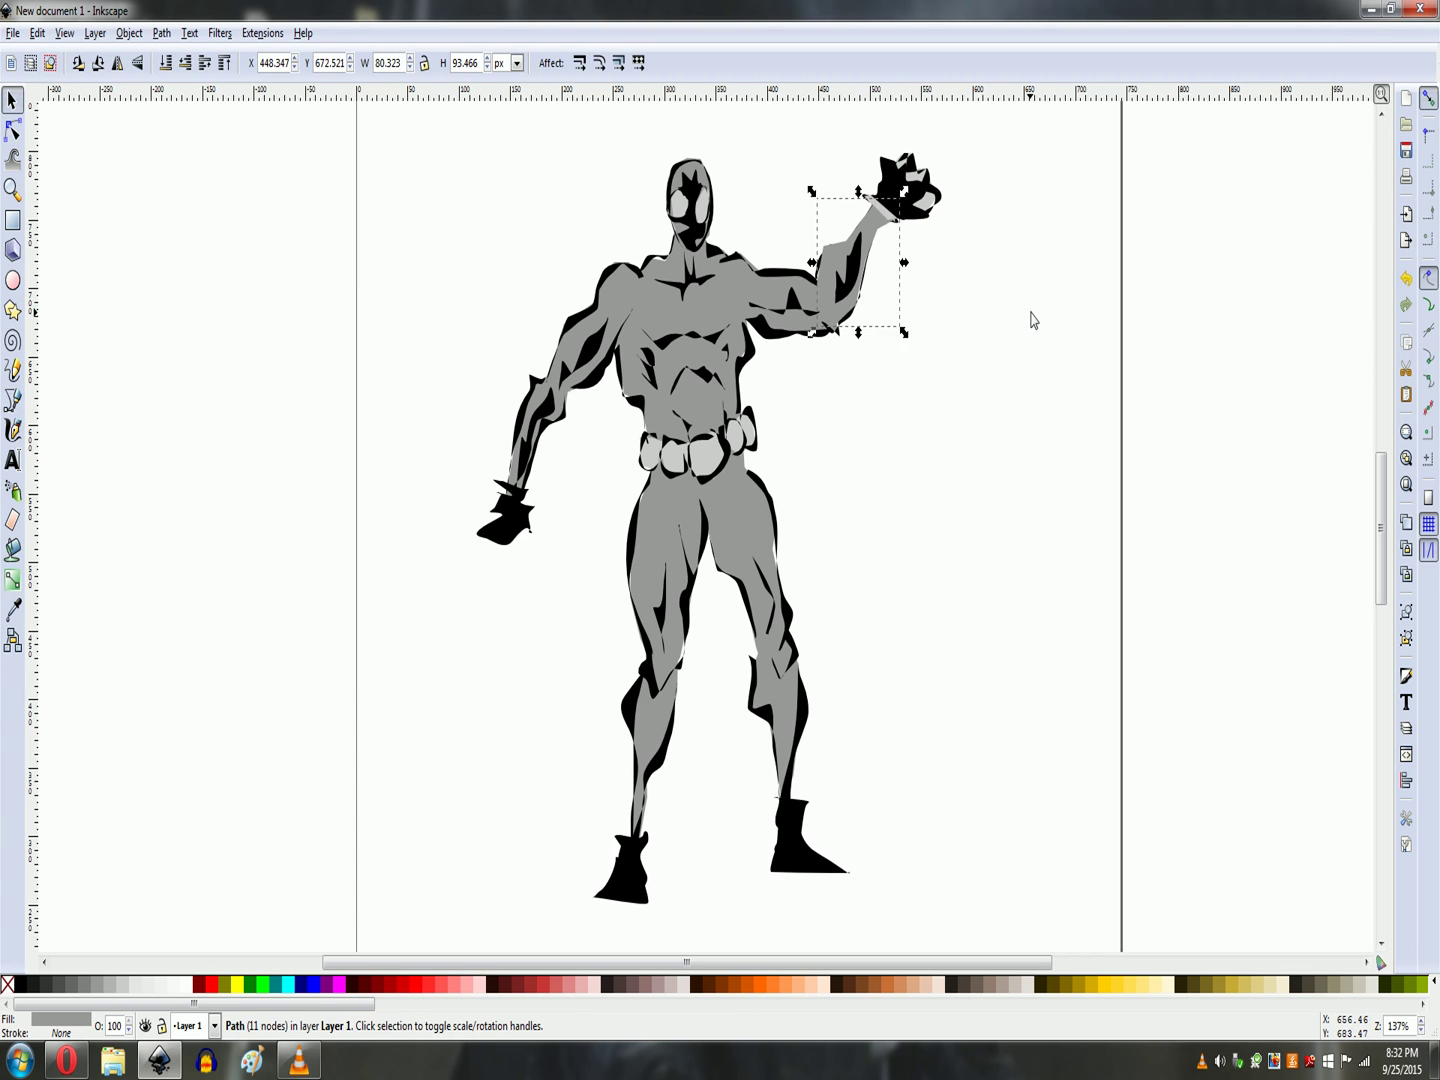
left_click(897, 218)
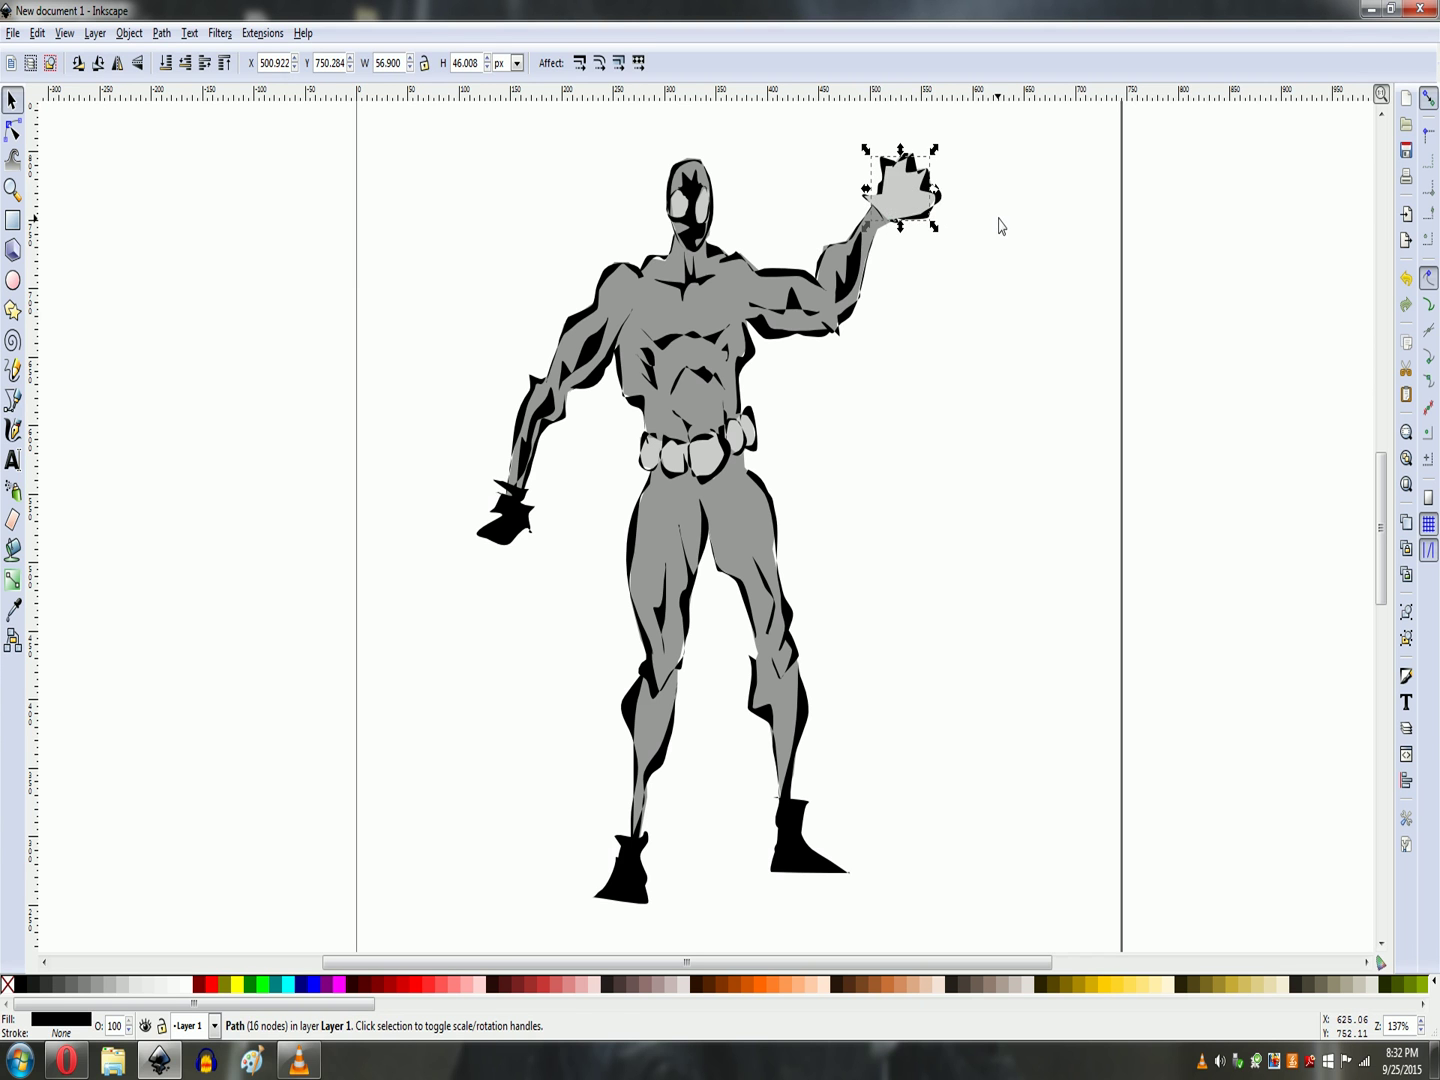
key("Page_Up")
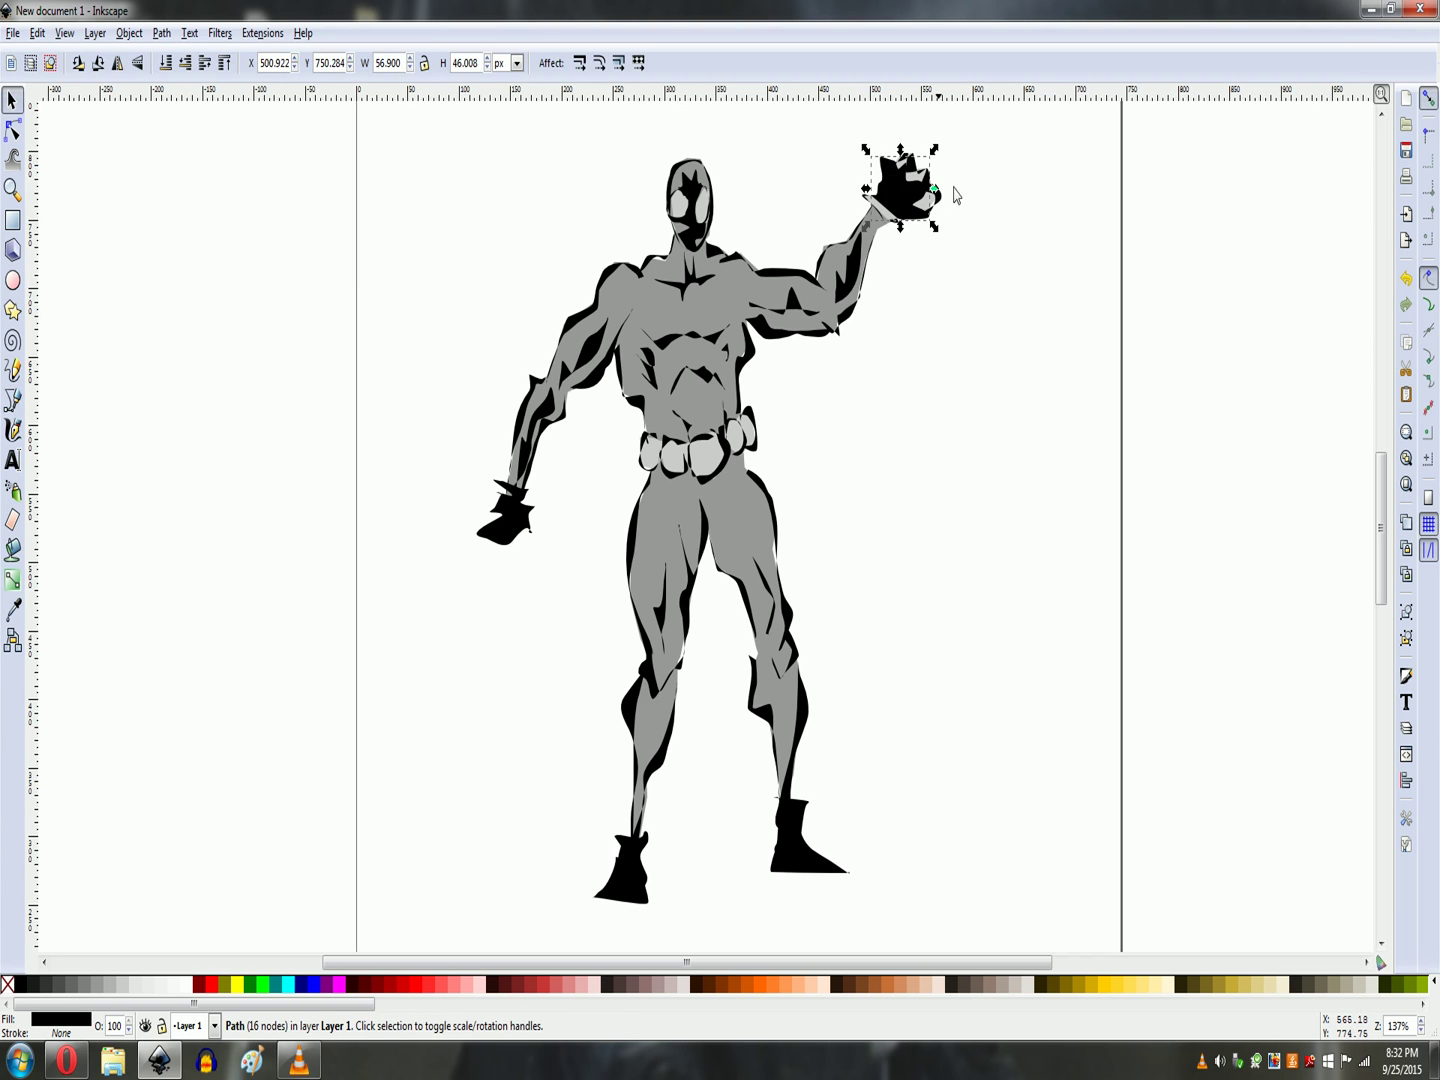
left_click(955, 298)
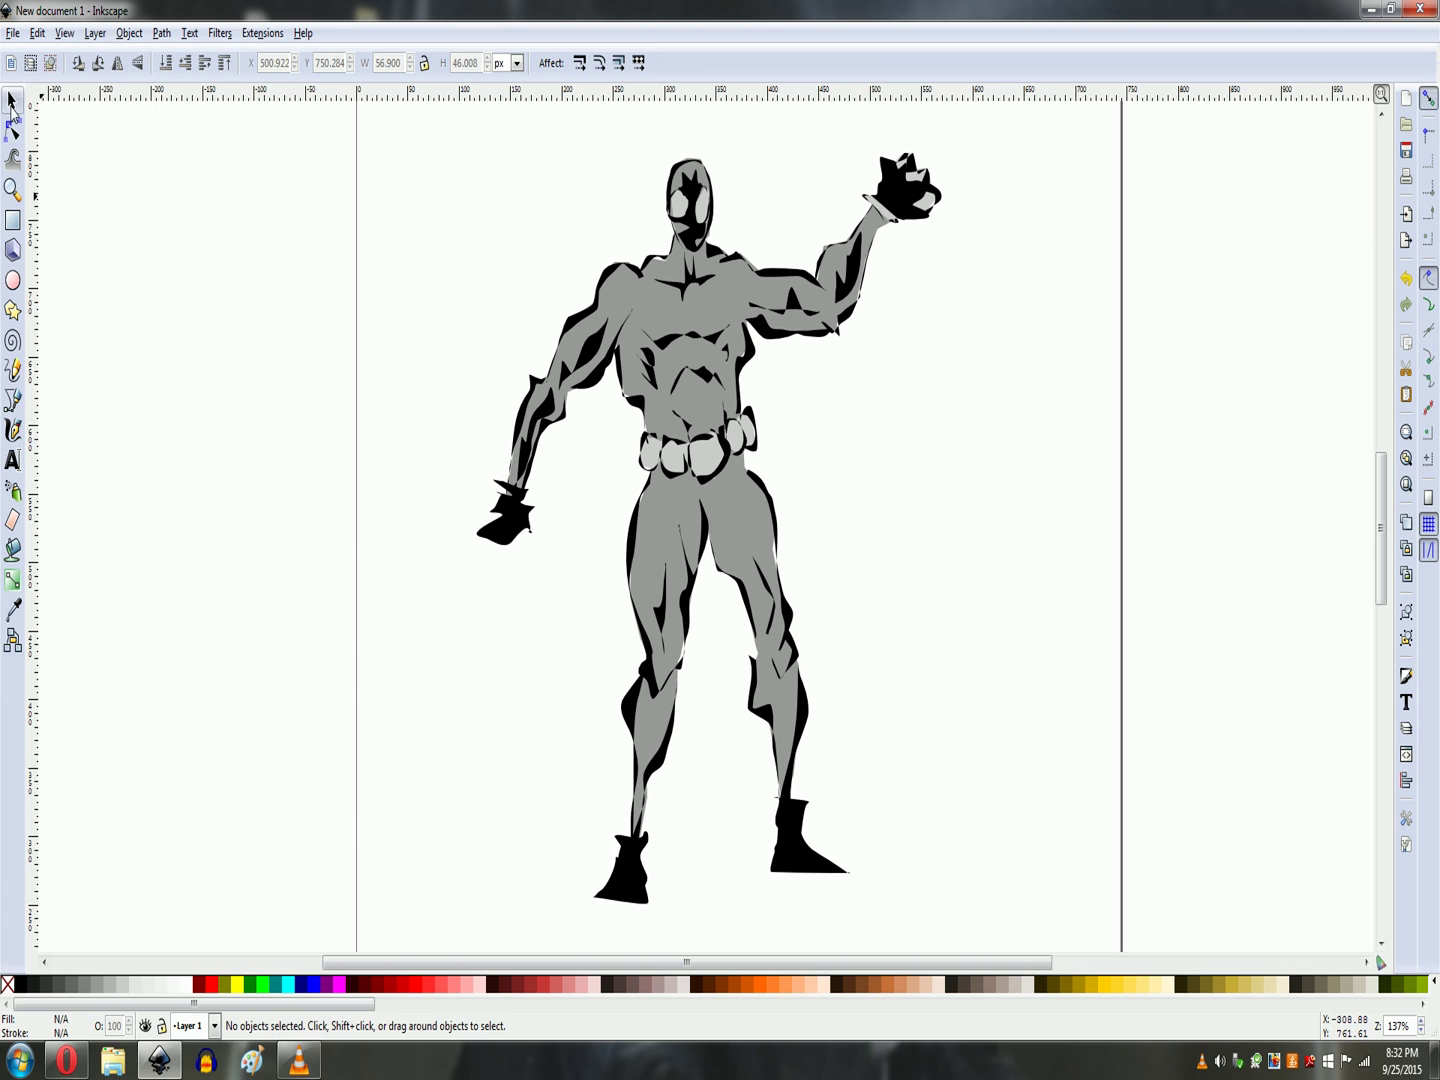
Select all the head pieces, leave out the black shoulder line beside the neck, and group them
left_click_drag(653, 119, 734, 268)
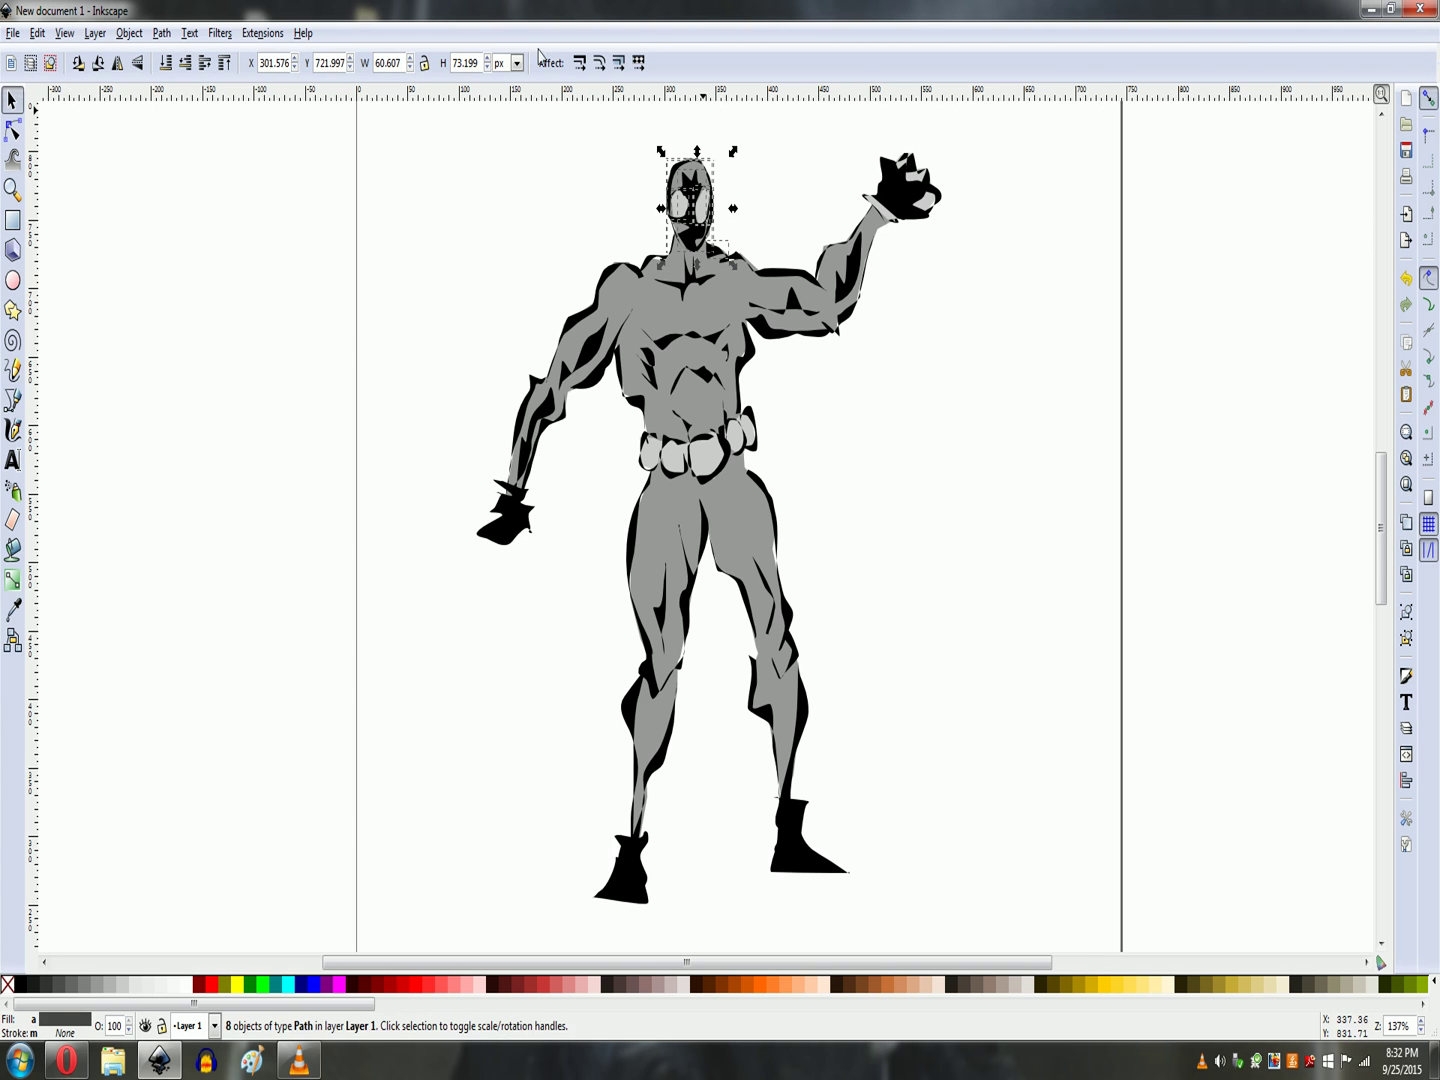
left_click(717, 258, "shift")
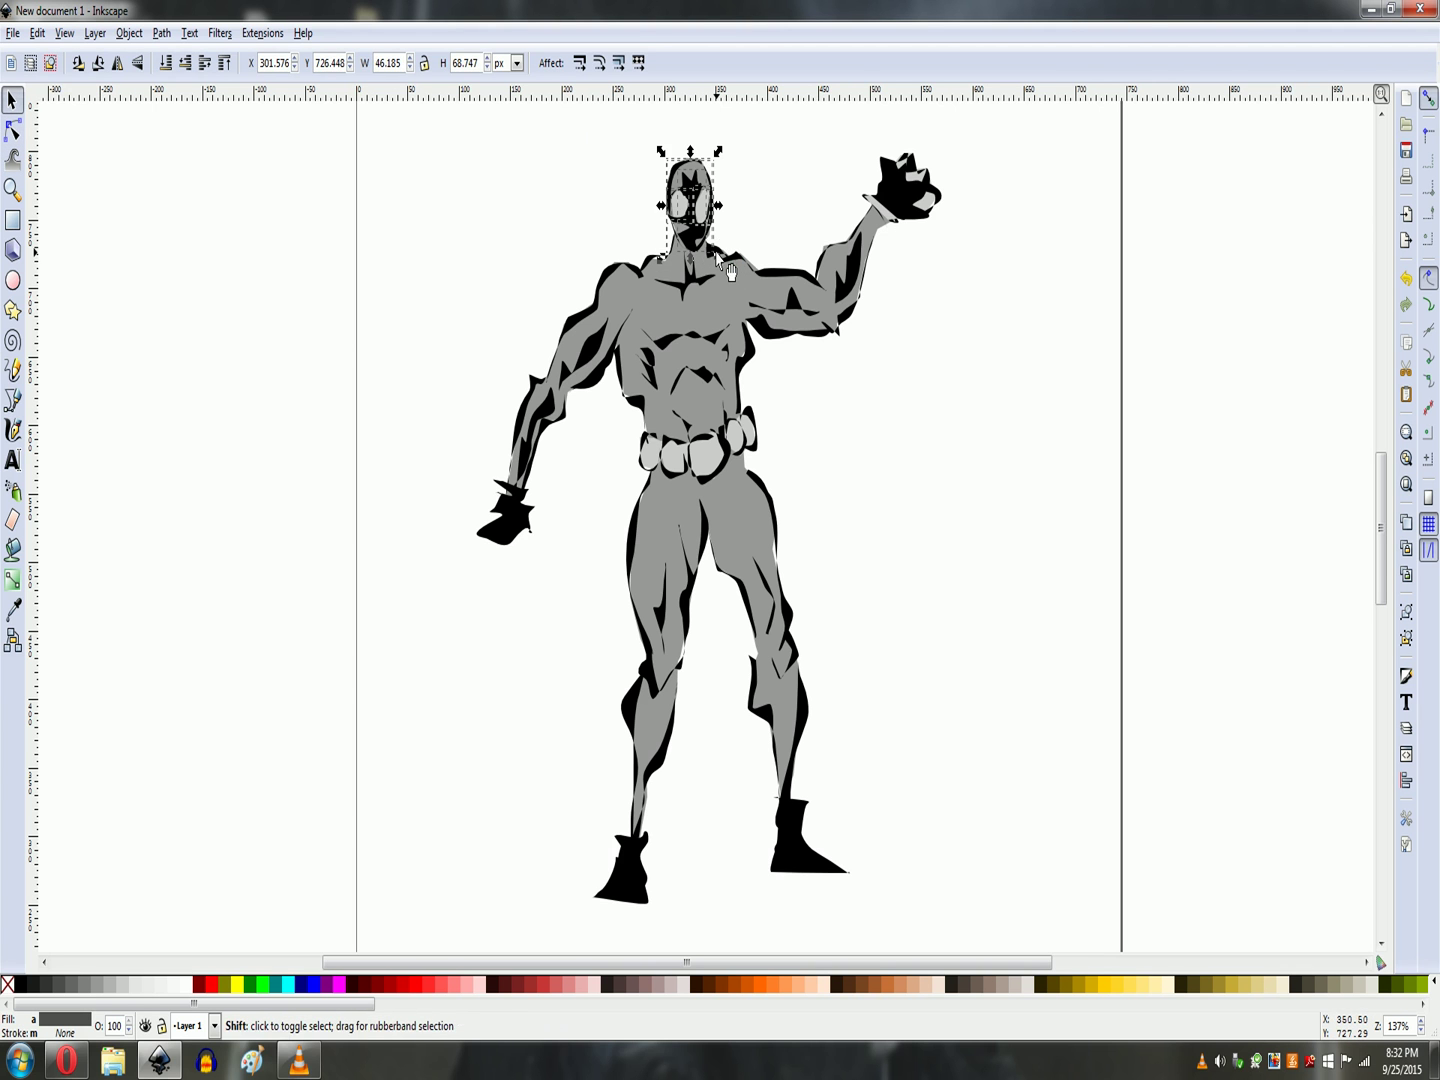
left_click(161, 33)
key("Escape")
left_click(130, 32)
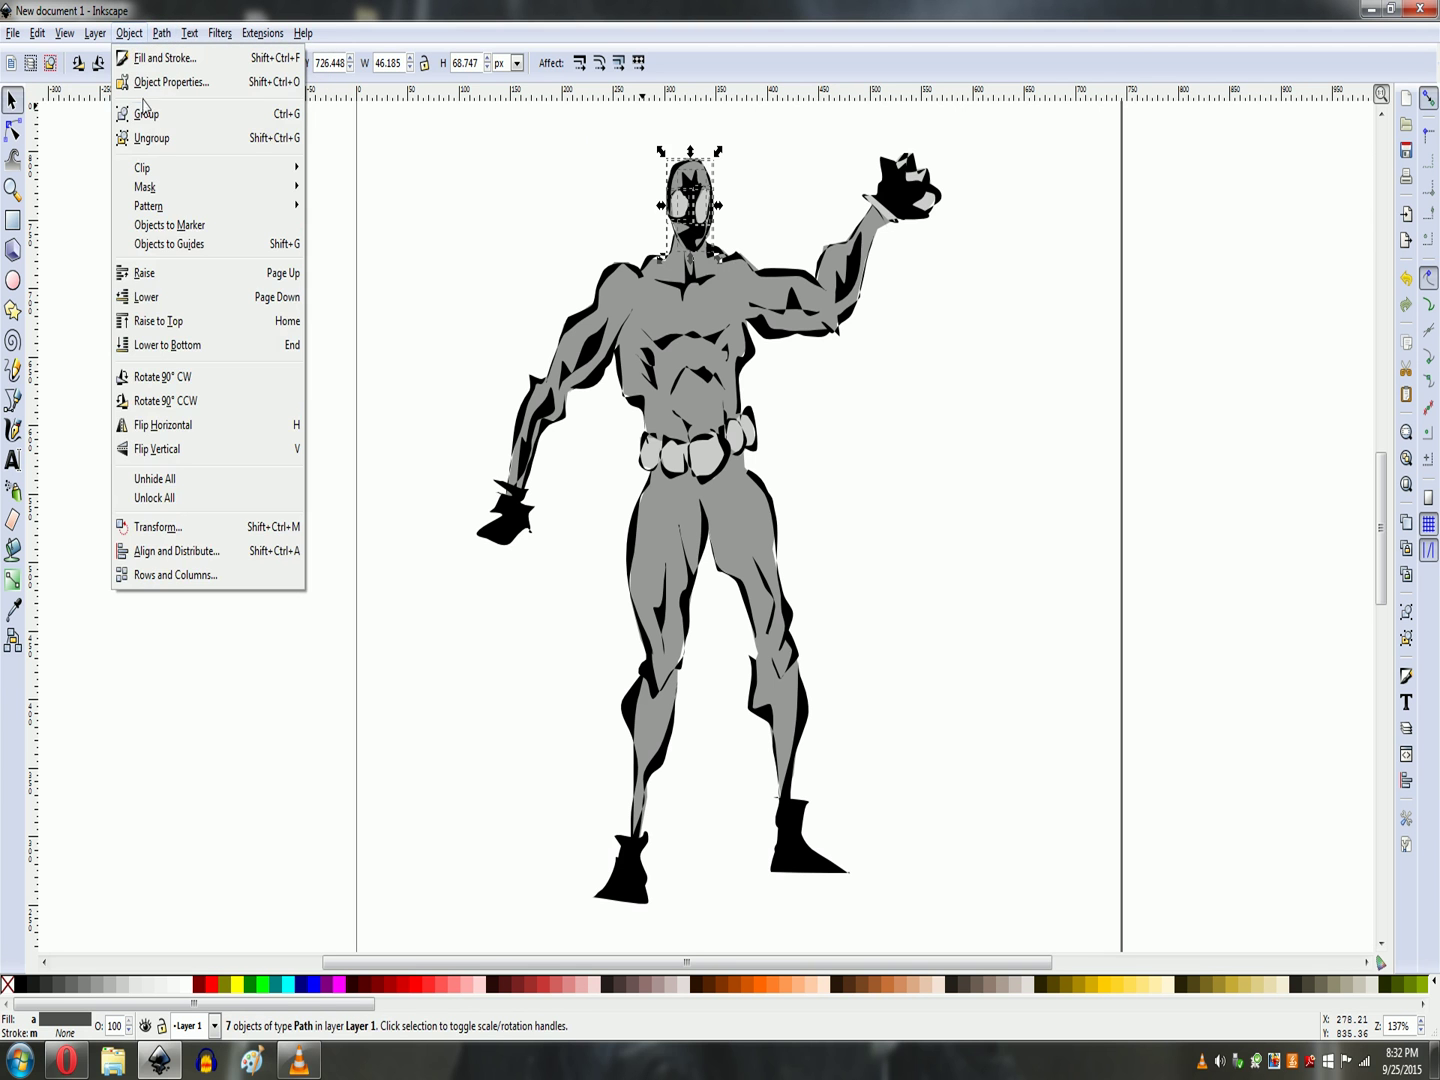
left_click(189, 118)
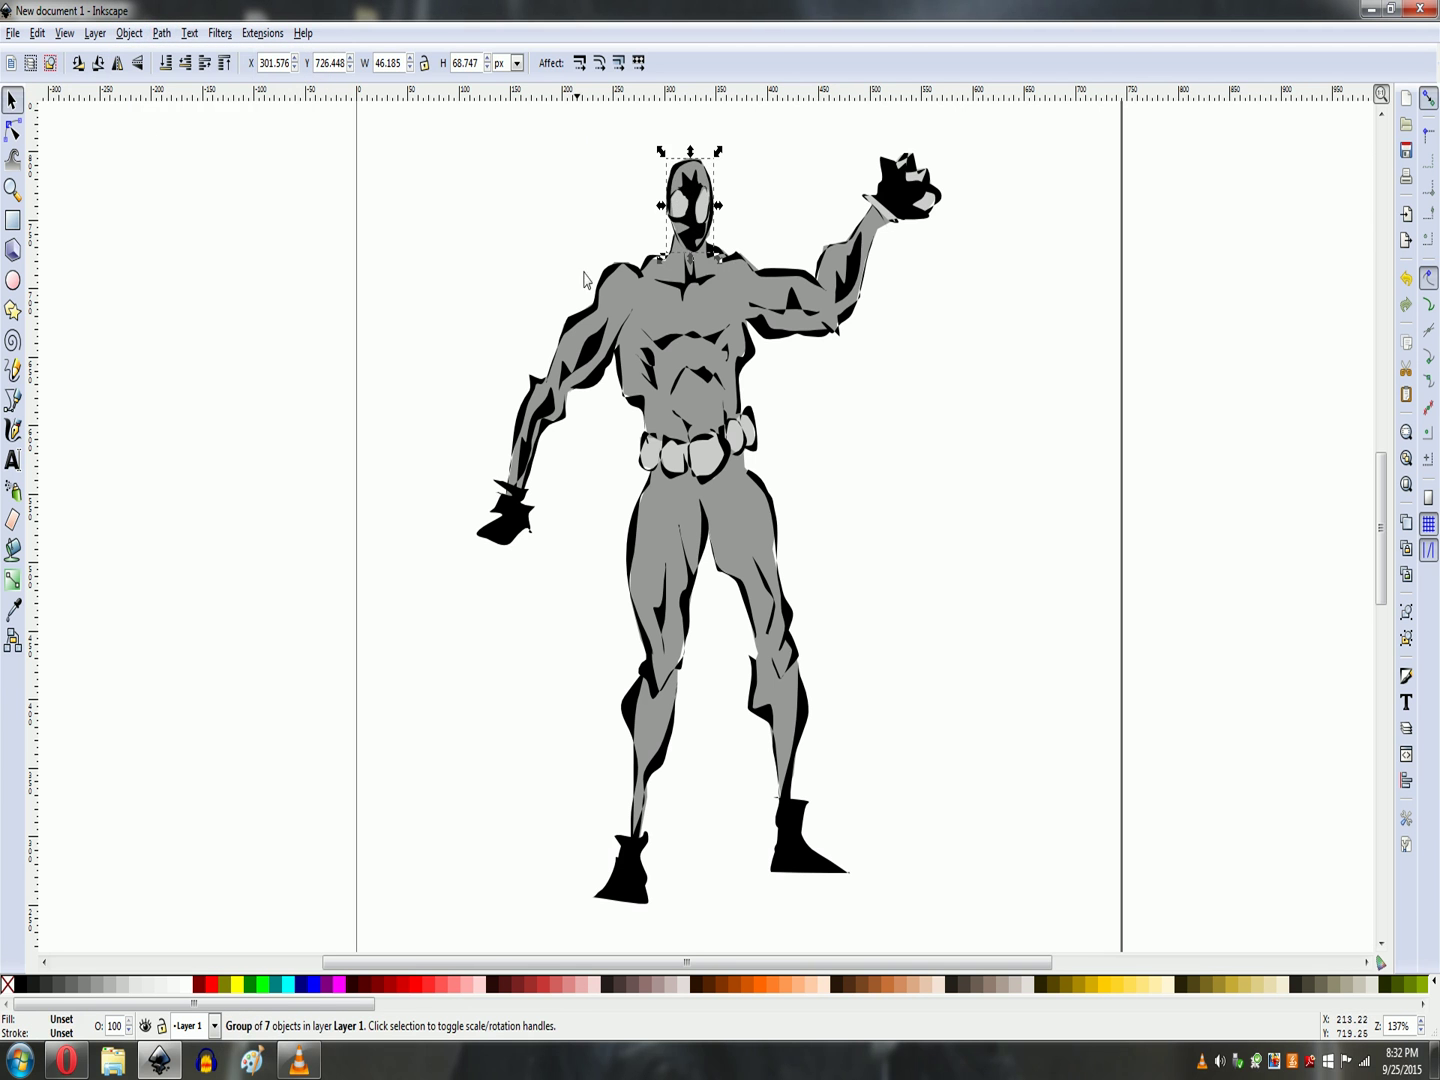
Select both black pieces of the lowered hand and group them
left_click(585, 221)
left_click_drag(453, 329, 529, 574)
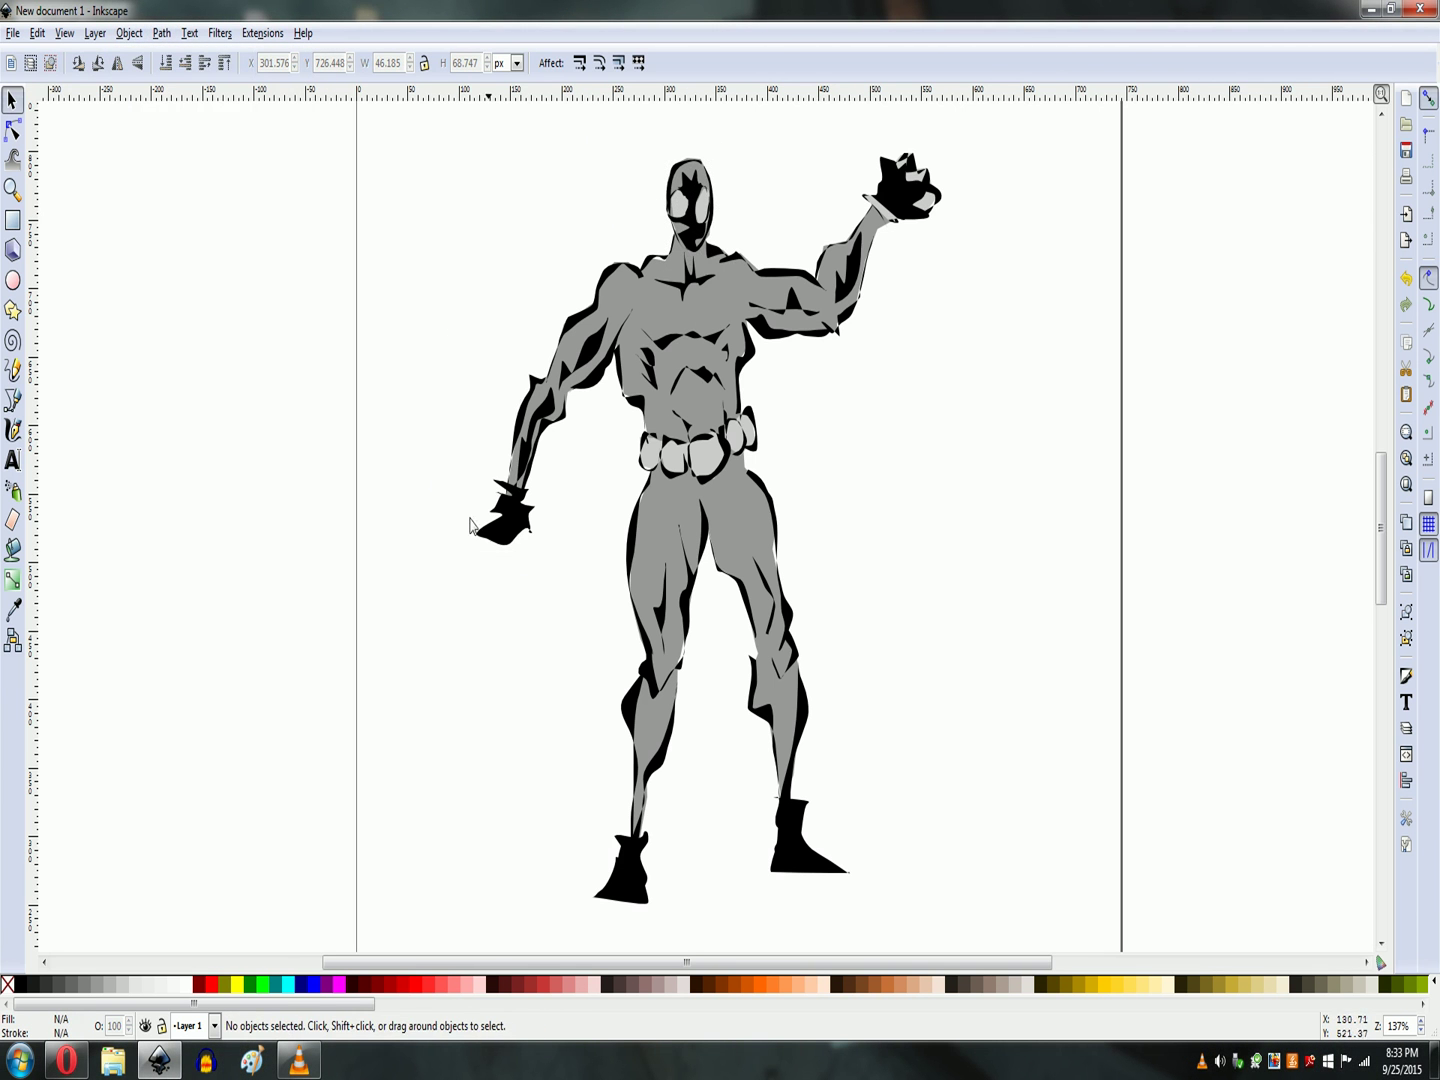
left_click_drag(430, 456, 553, 586)
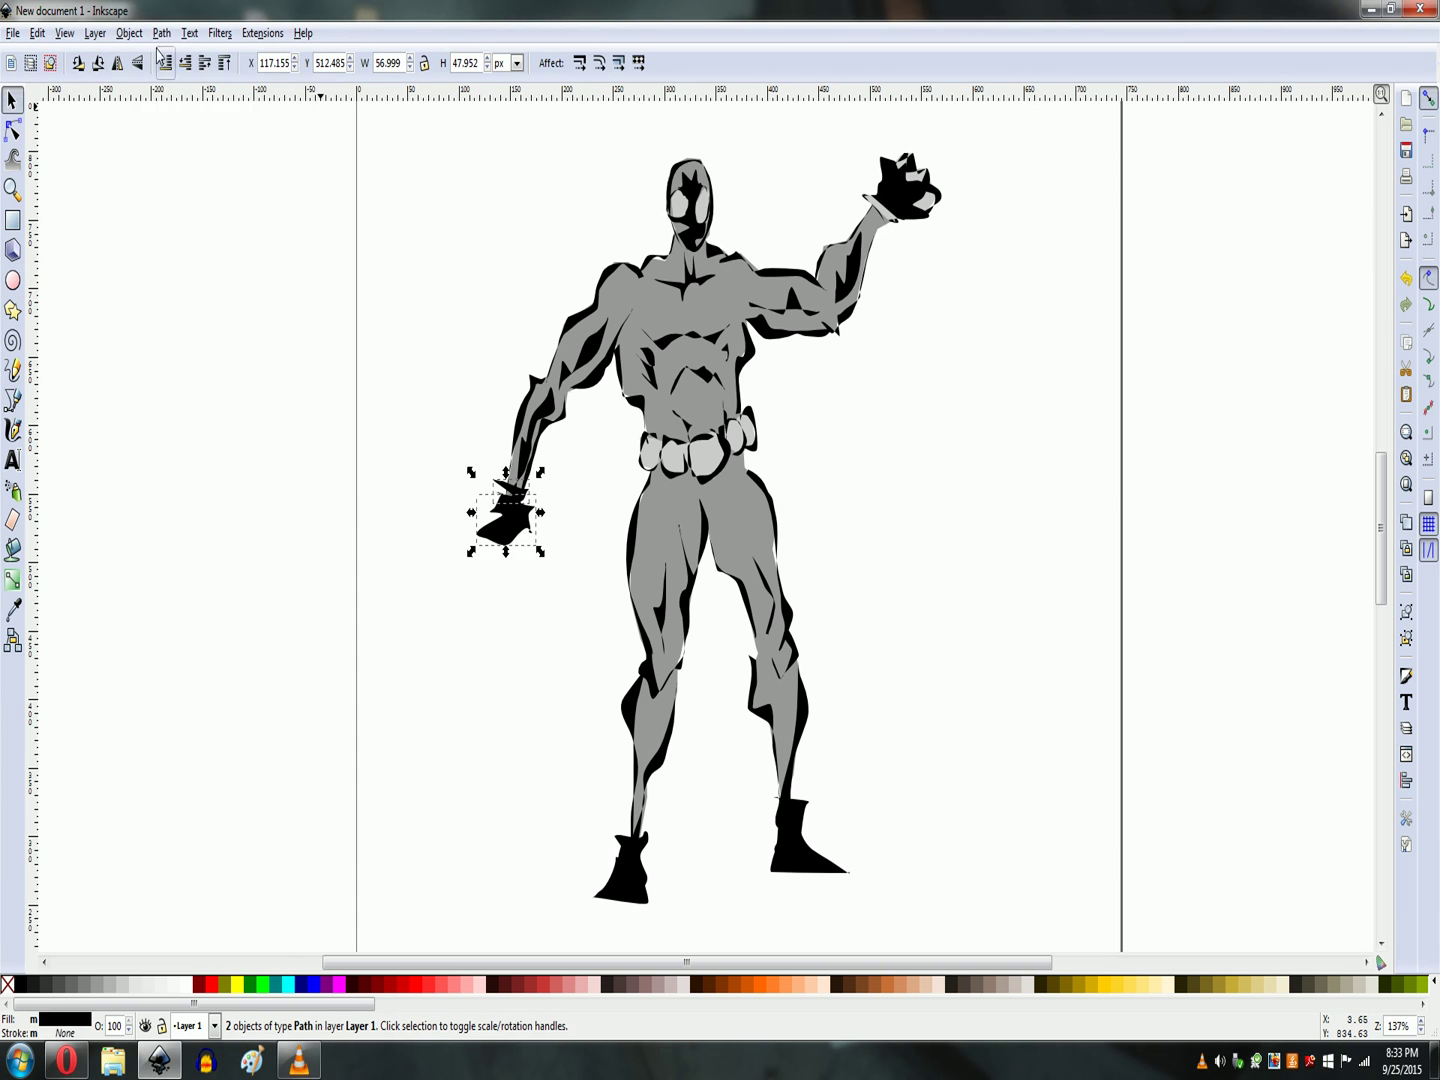
left_click(130, 33)
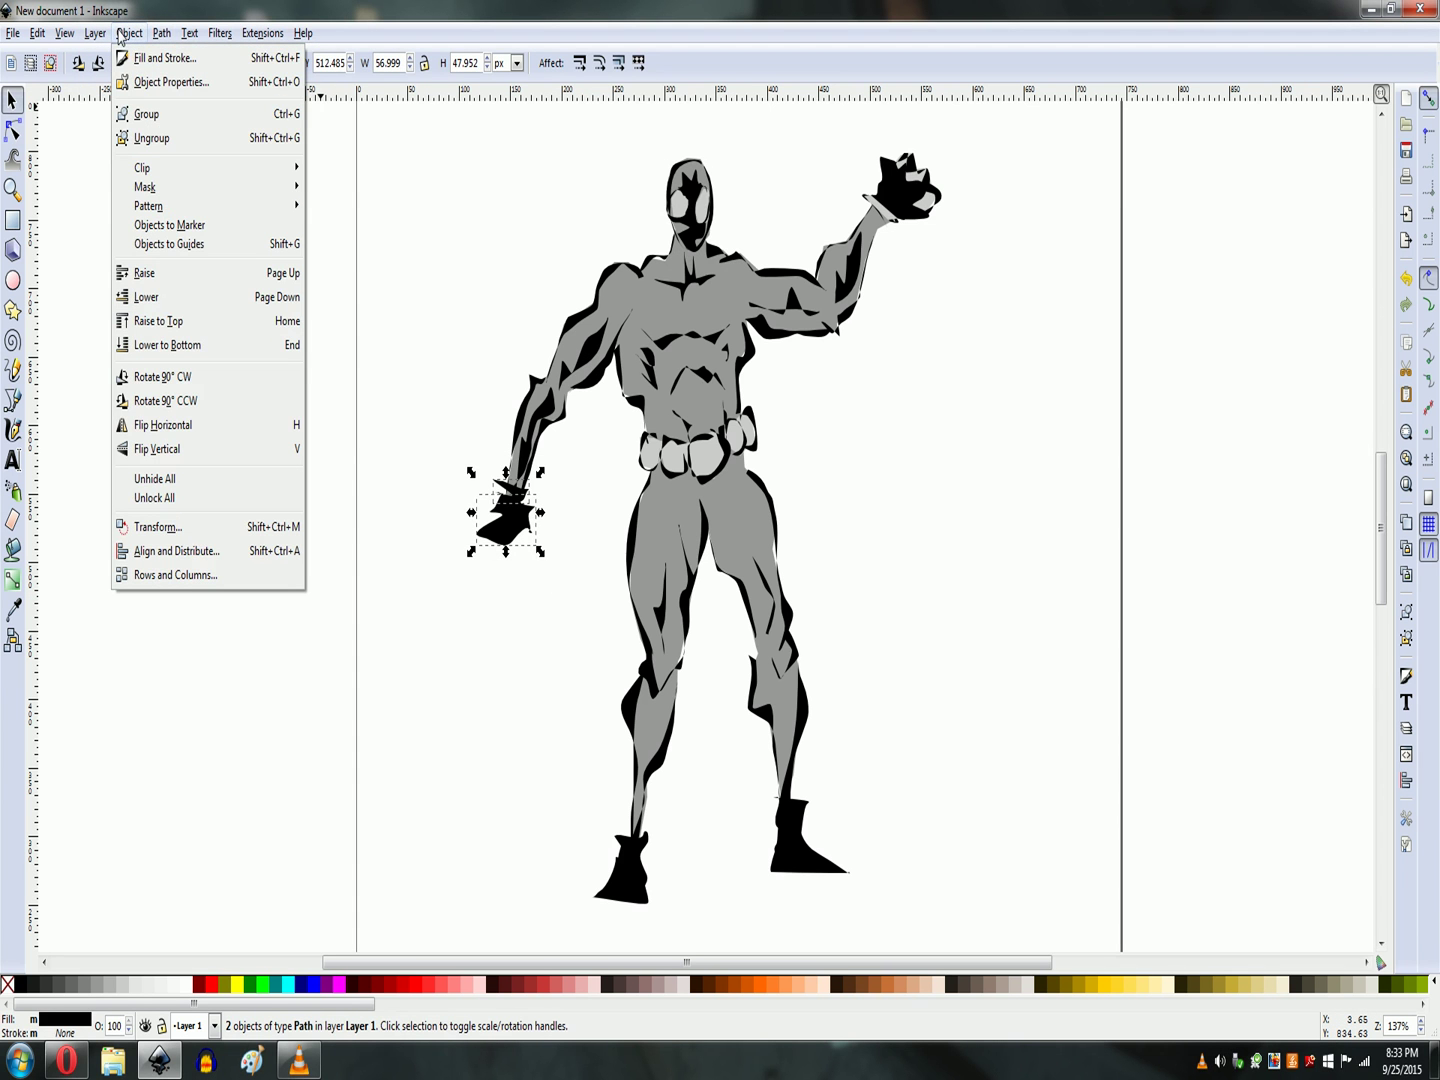
left_click(177, 114)
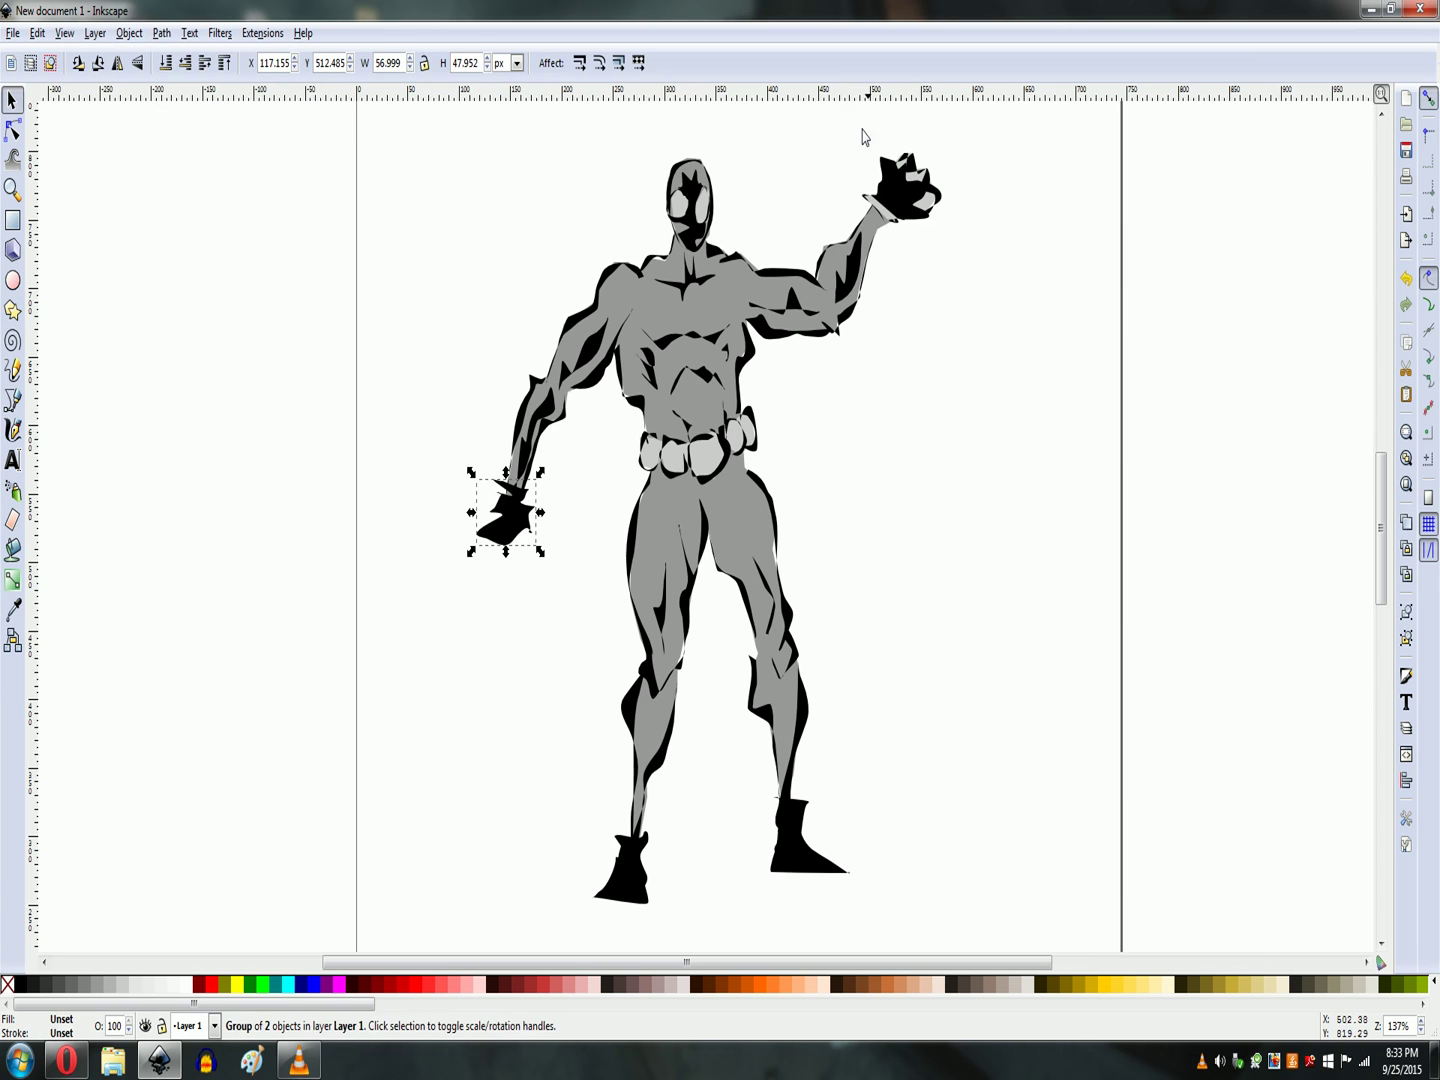
Group all the pieces of the raised hand, and test the group by moving it aside and undoing the move
left_click_drag(864, 135, 963, 244)
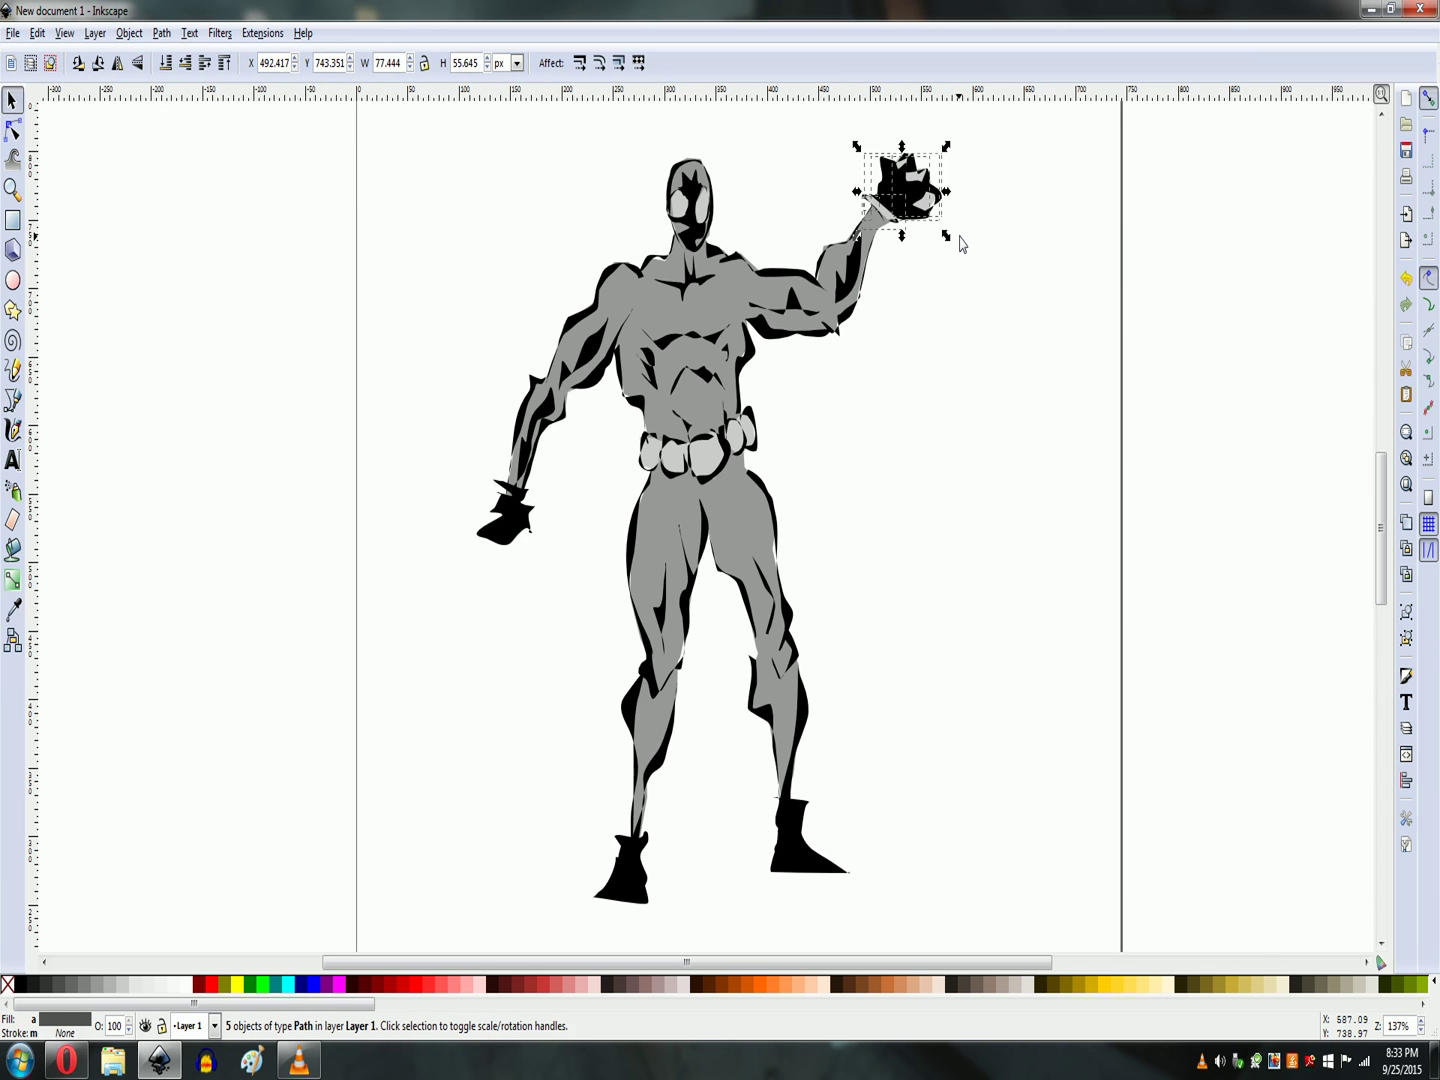
key("ctrl+g")
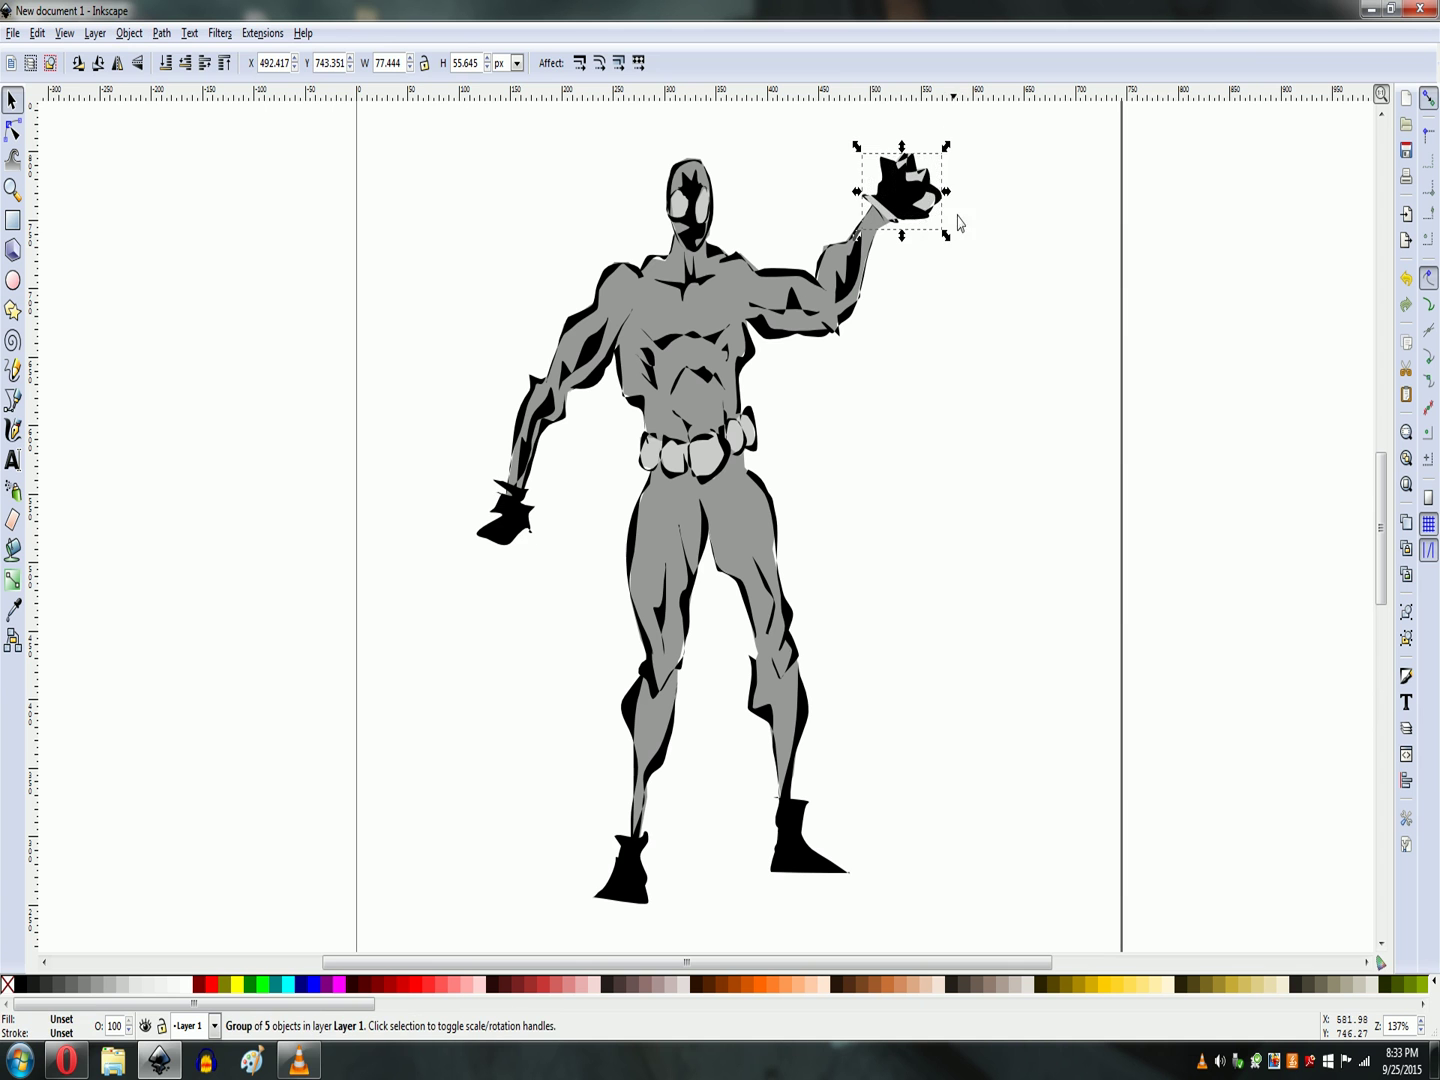
left_click_drag(926, 208, 1022, 266)
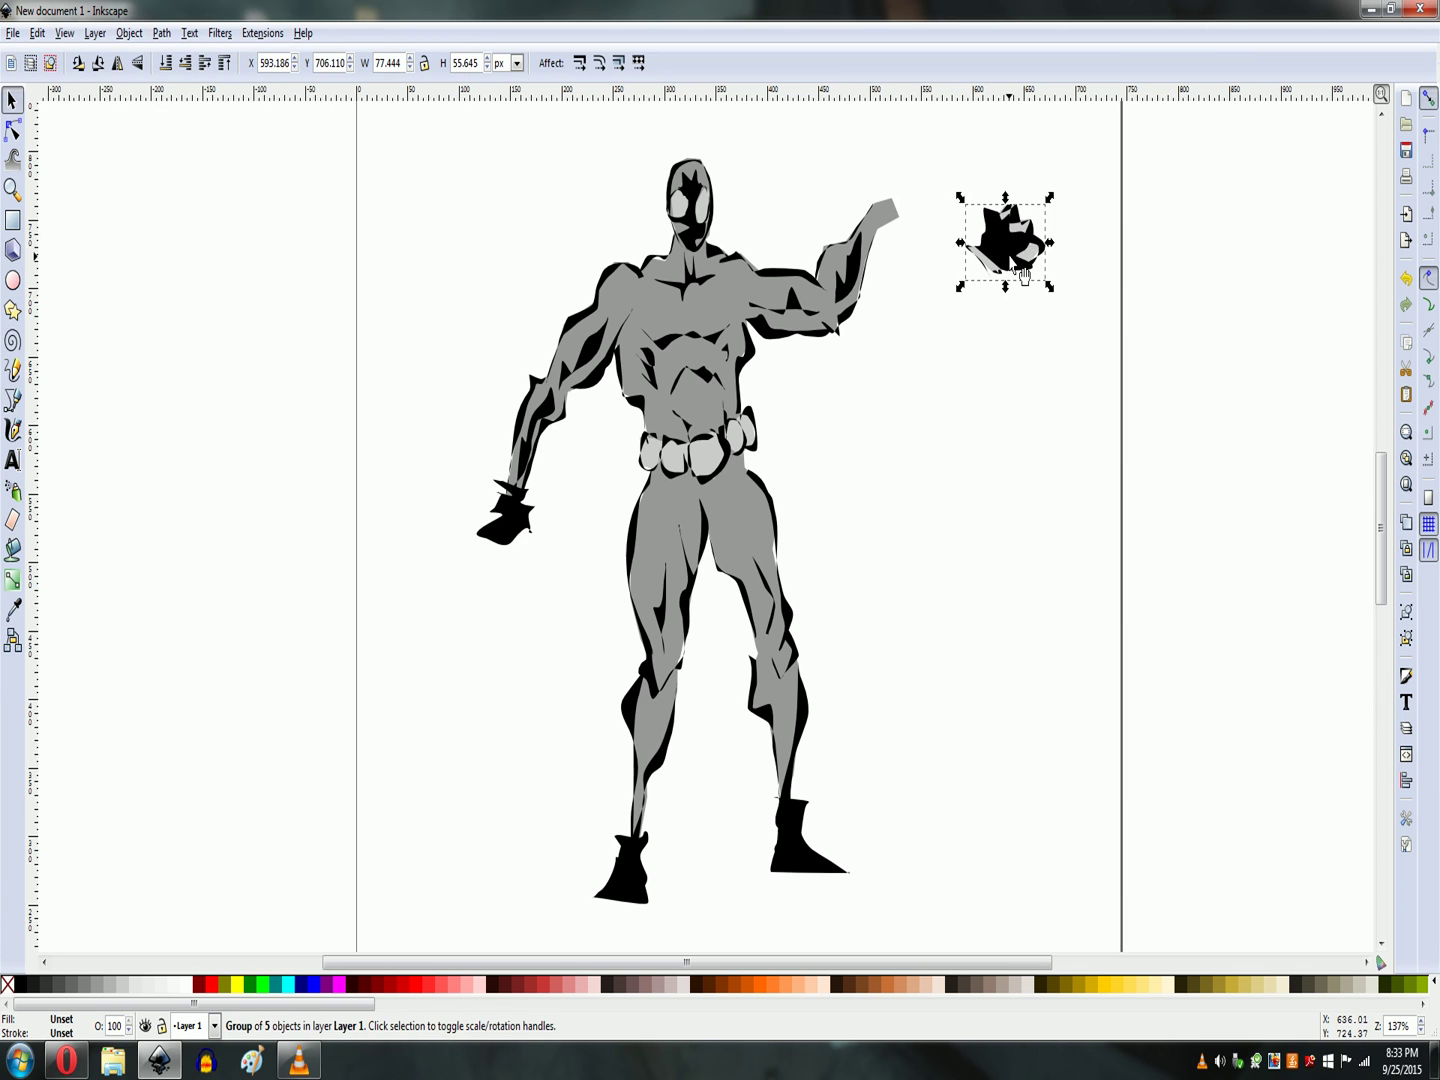
key("ctrl+z")
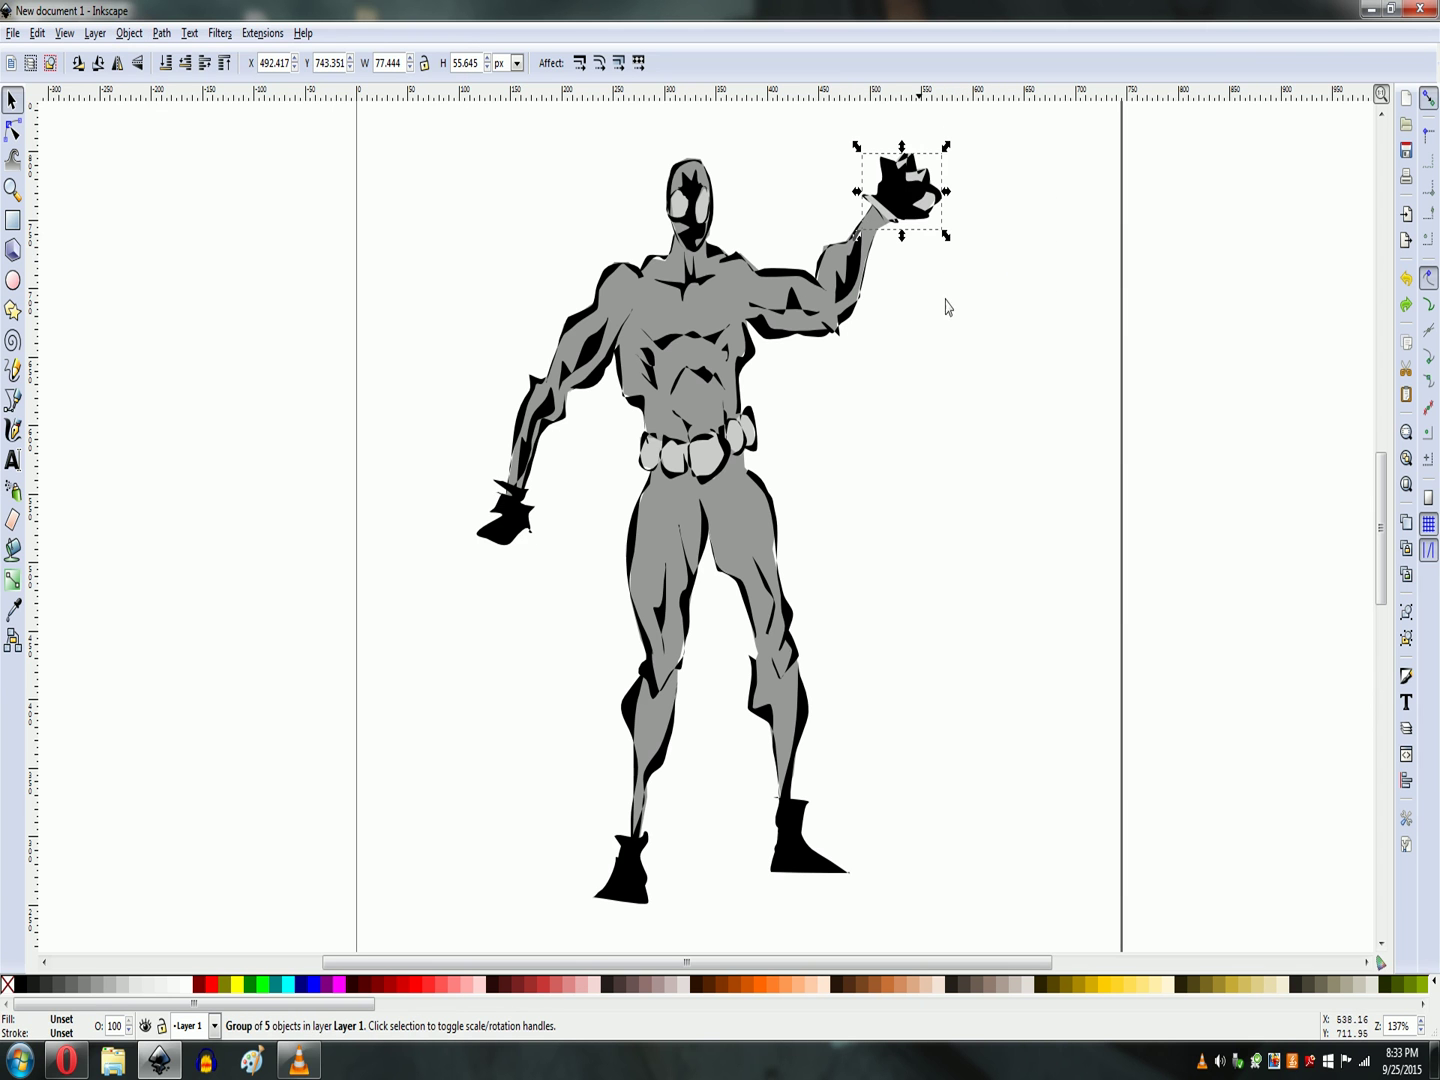
Group the raised forearm's gray fill and black muscle lines, and test the group by moving it aside and undoing the move
left_click_drag(782, 158, 923, 404)
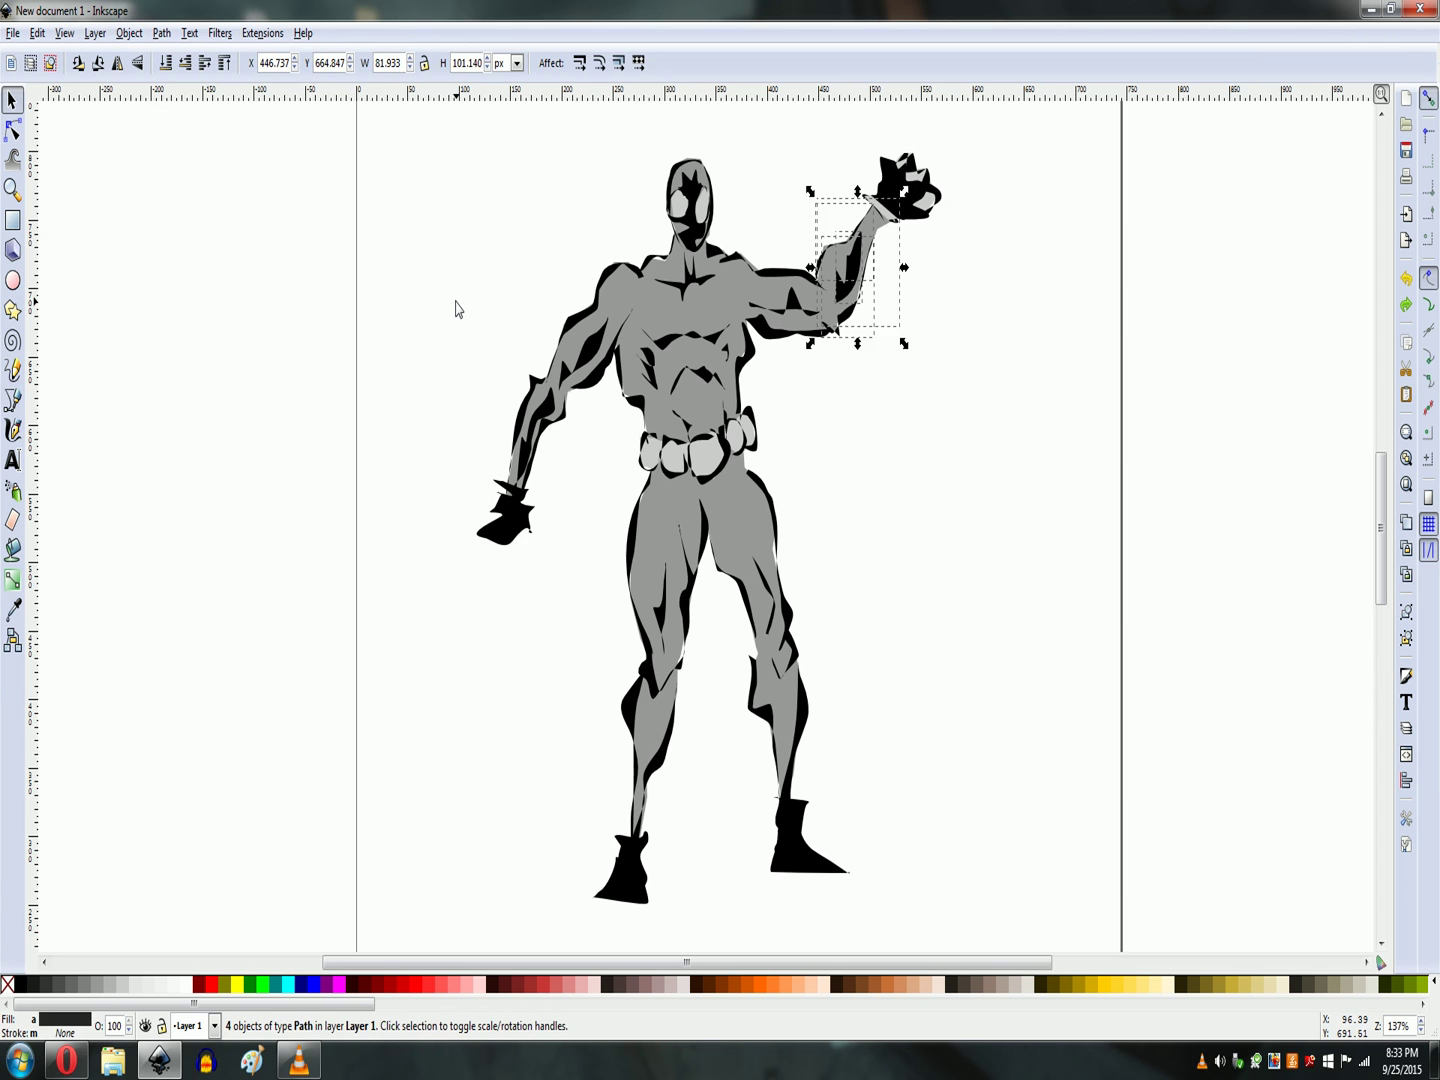
key("ctrl+g")
left_click_drag(859, 292, 978, 370)
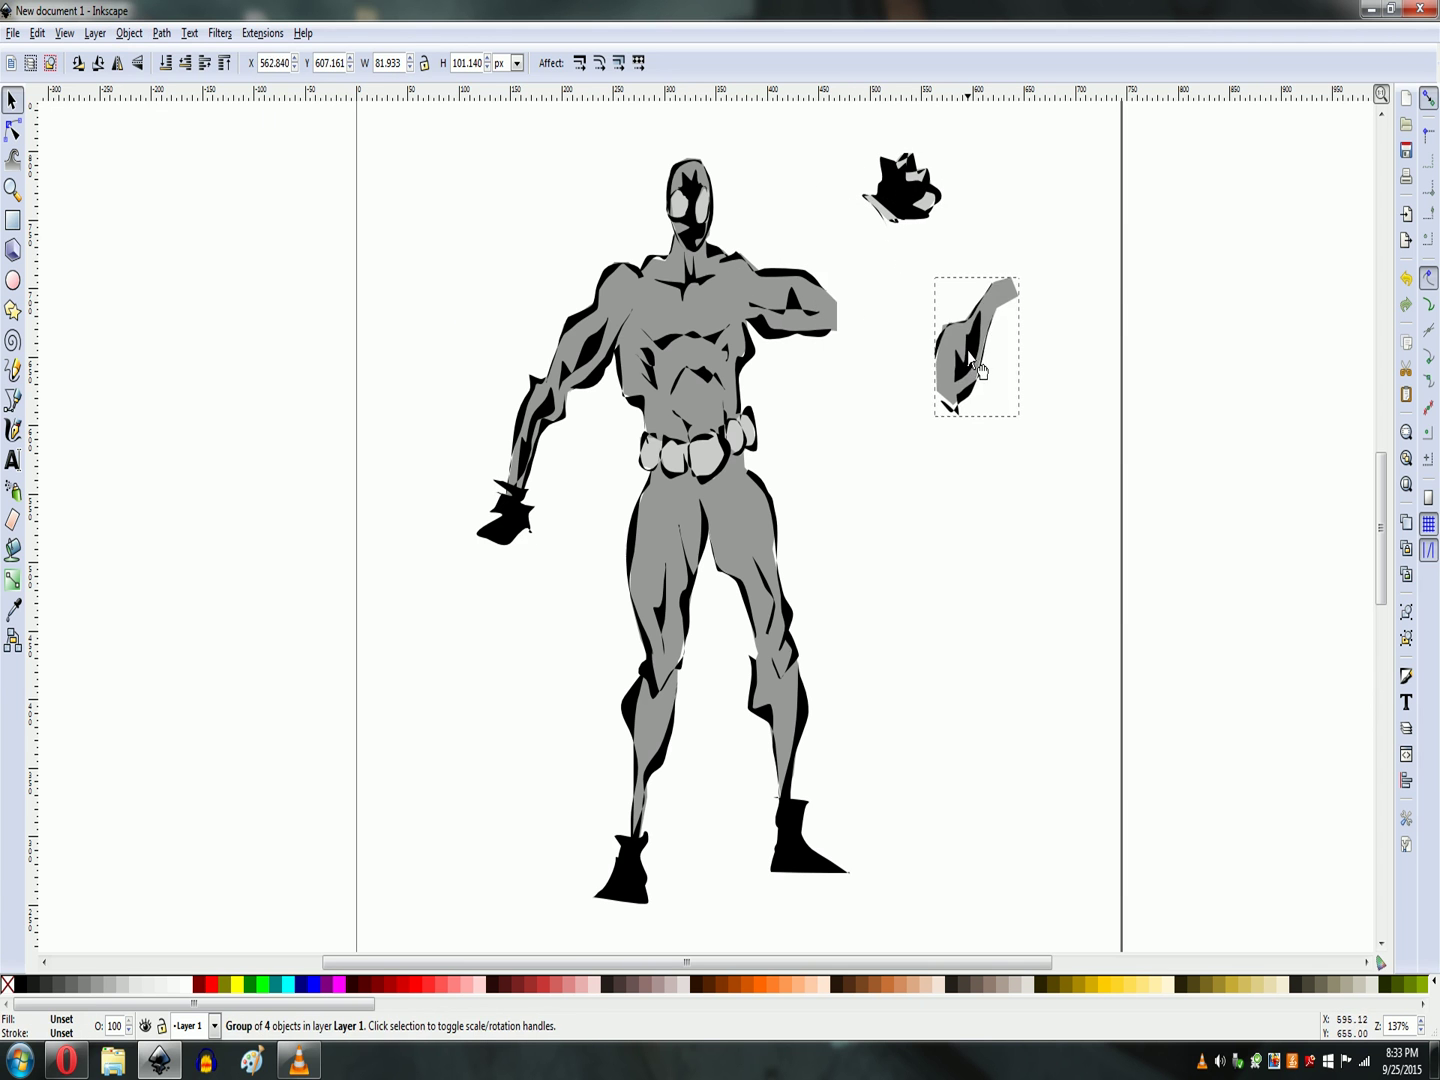
key("ctrl+z")
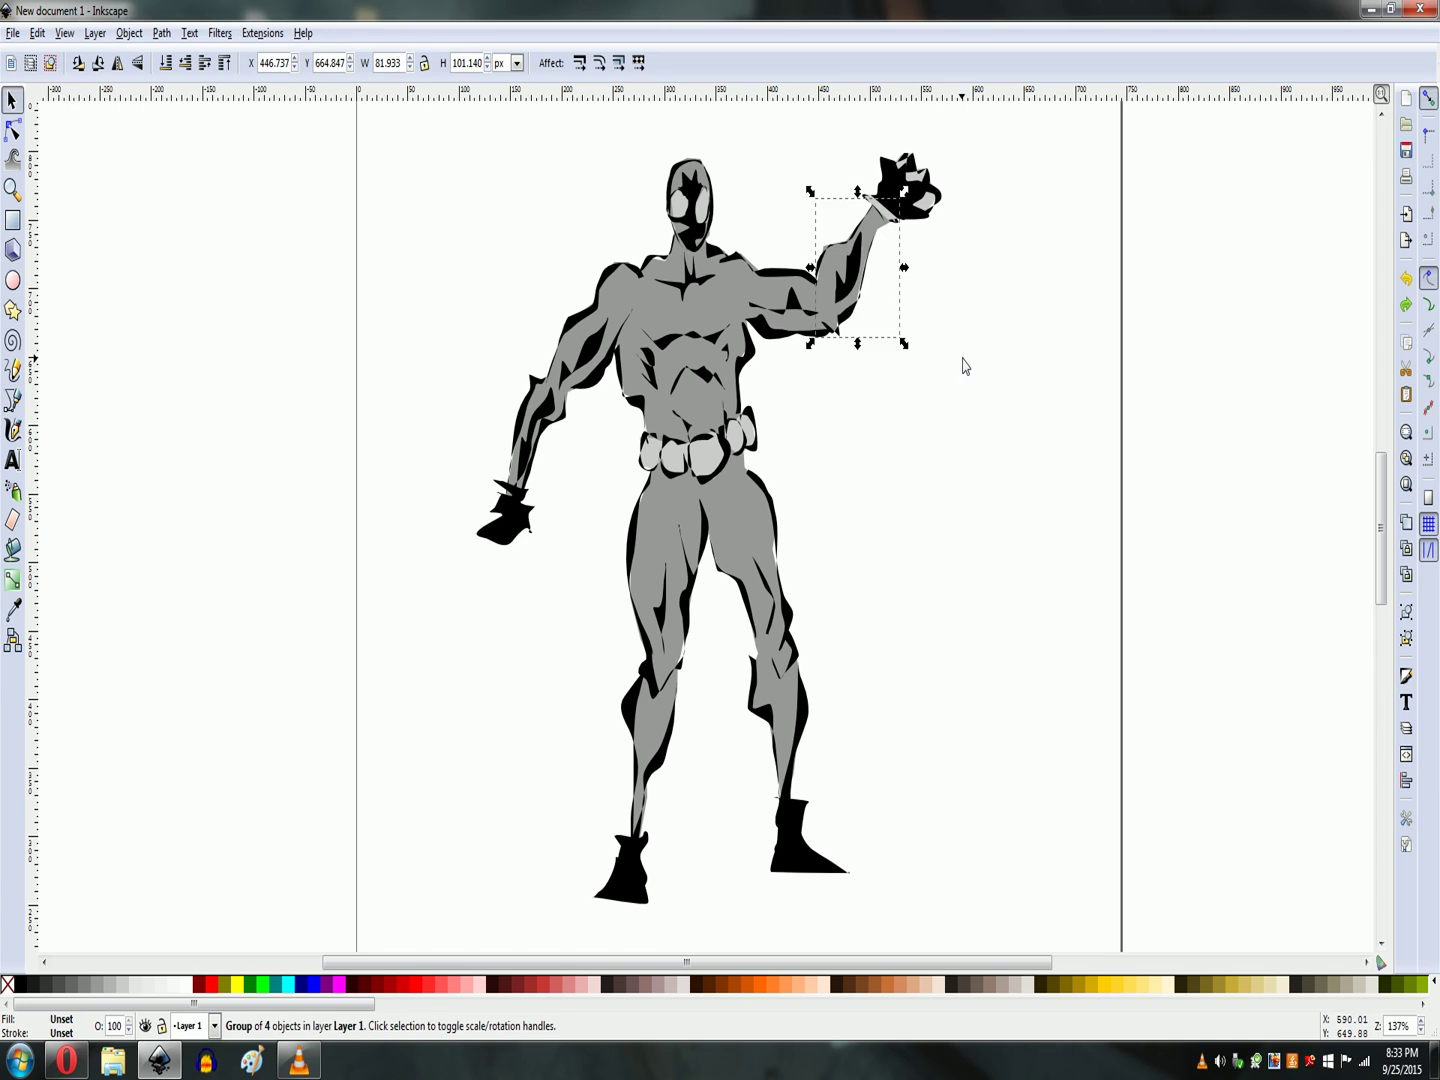
left_click_drag(889, 421, 727, 210)
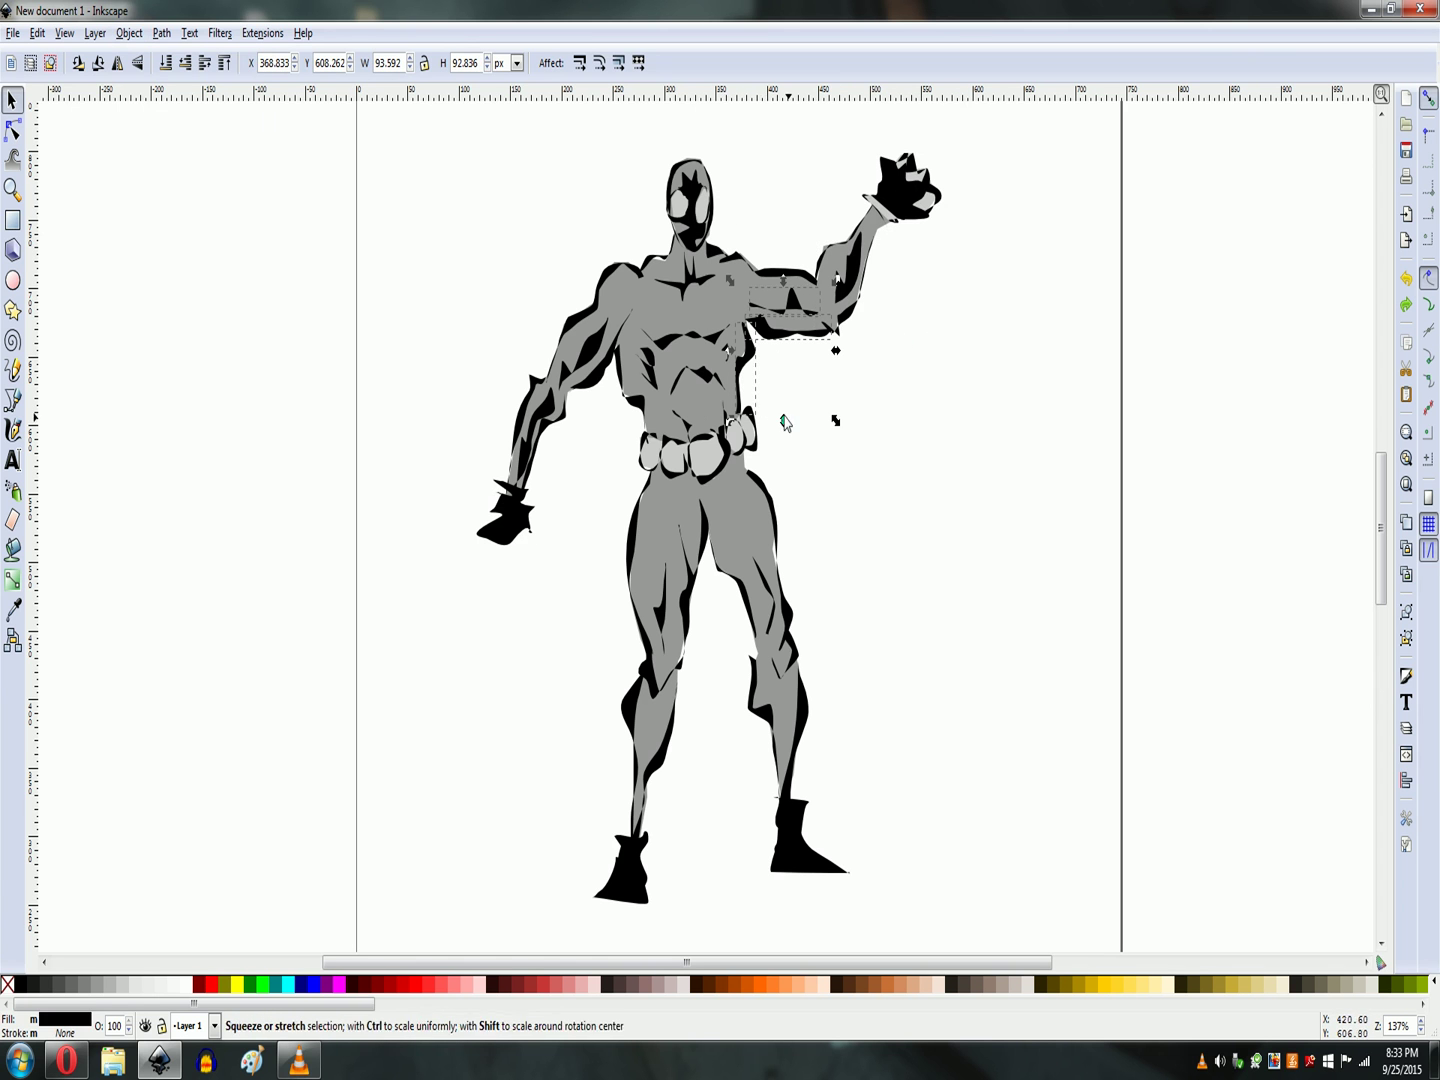
left_click(751, 362, "shift")
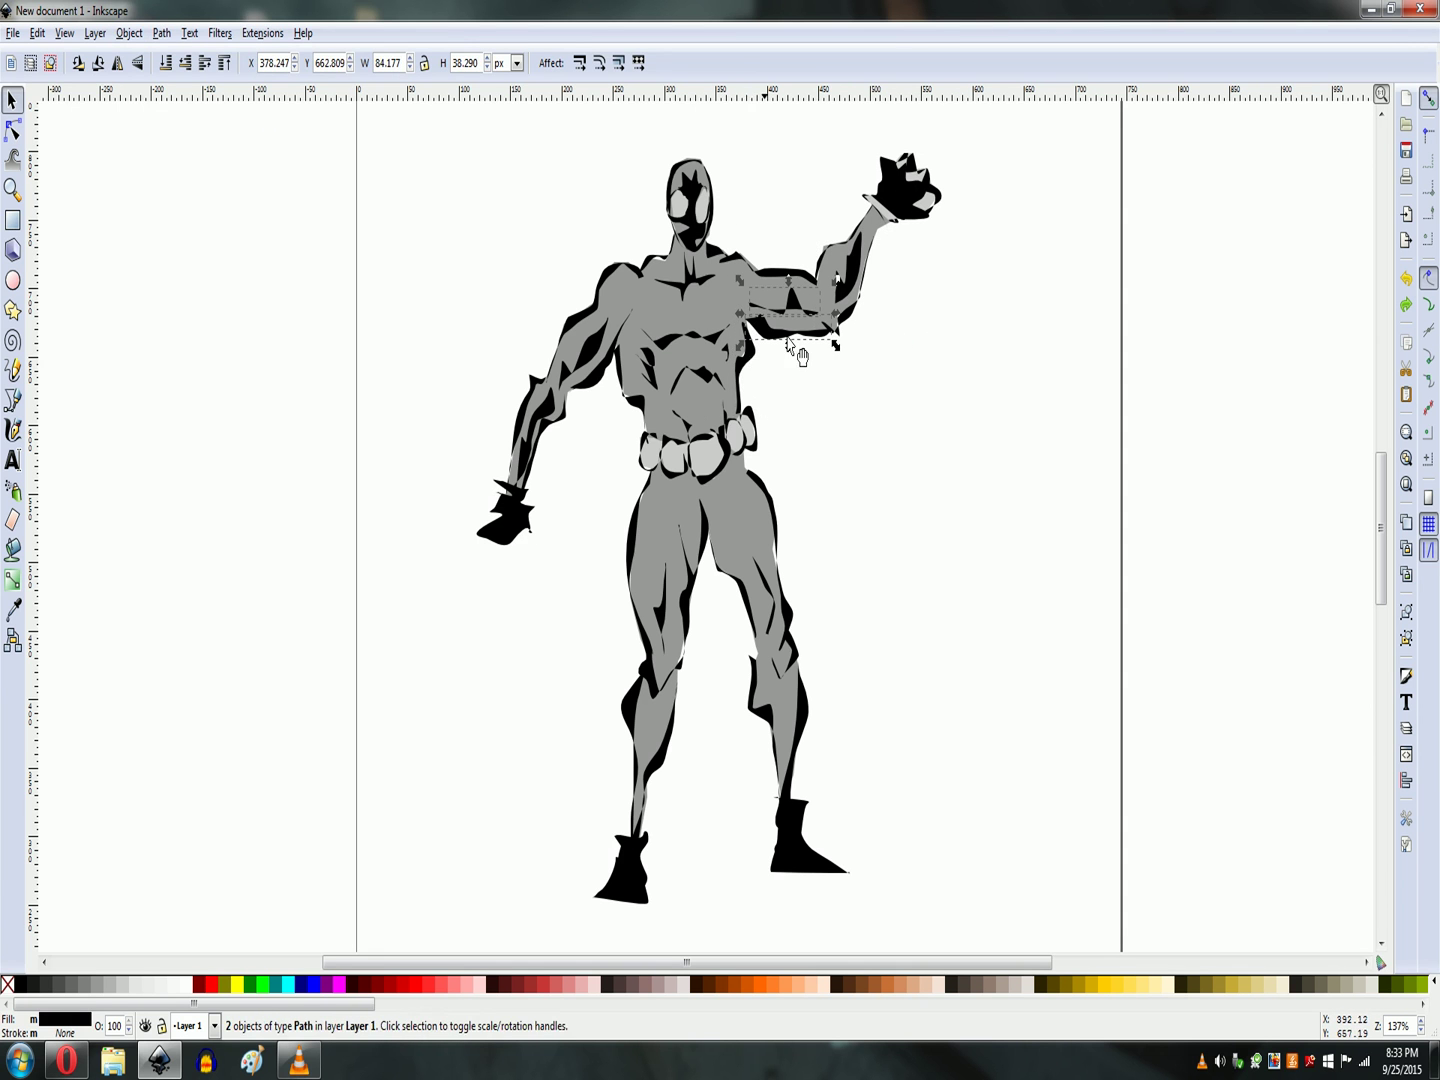
left_click(757, 229)
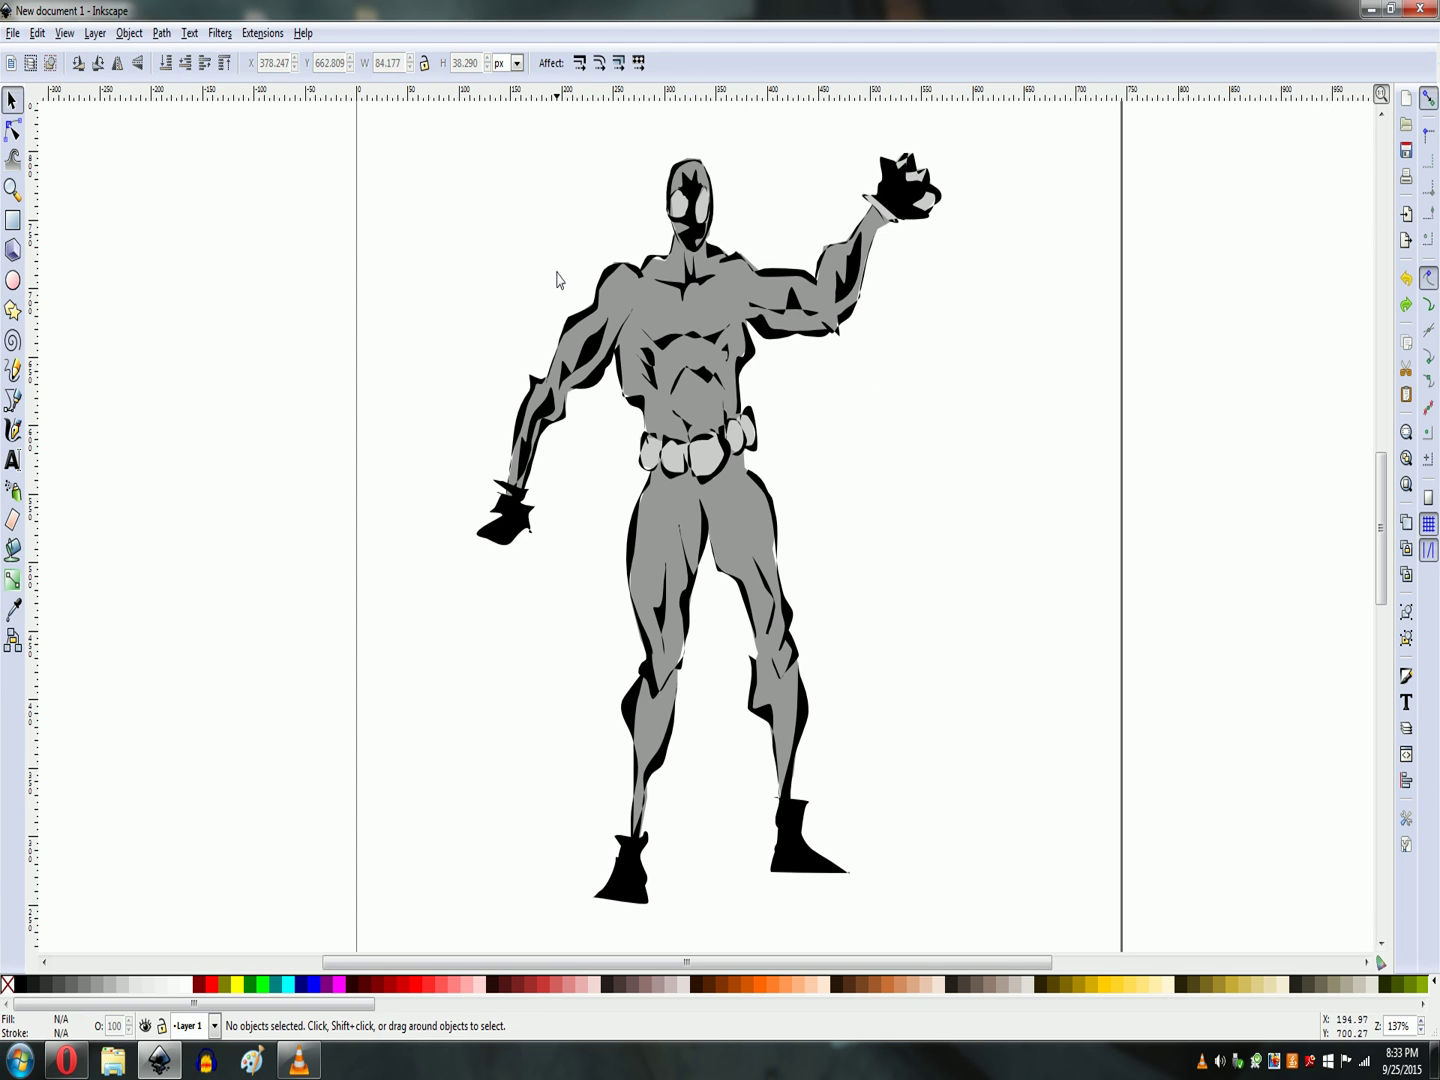
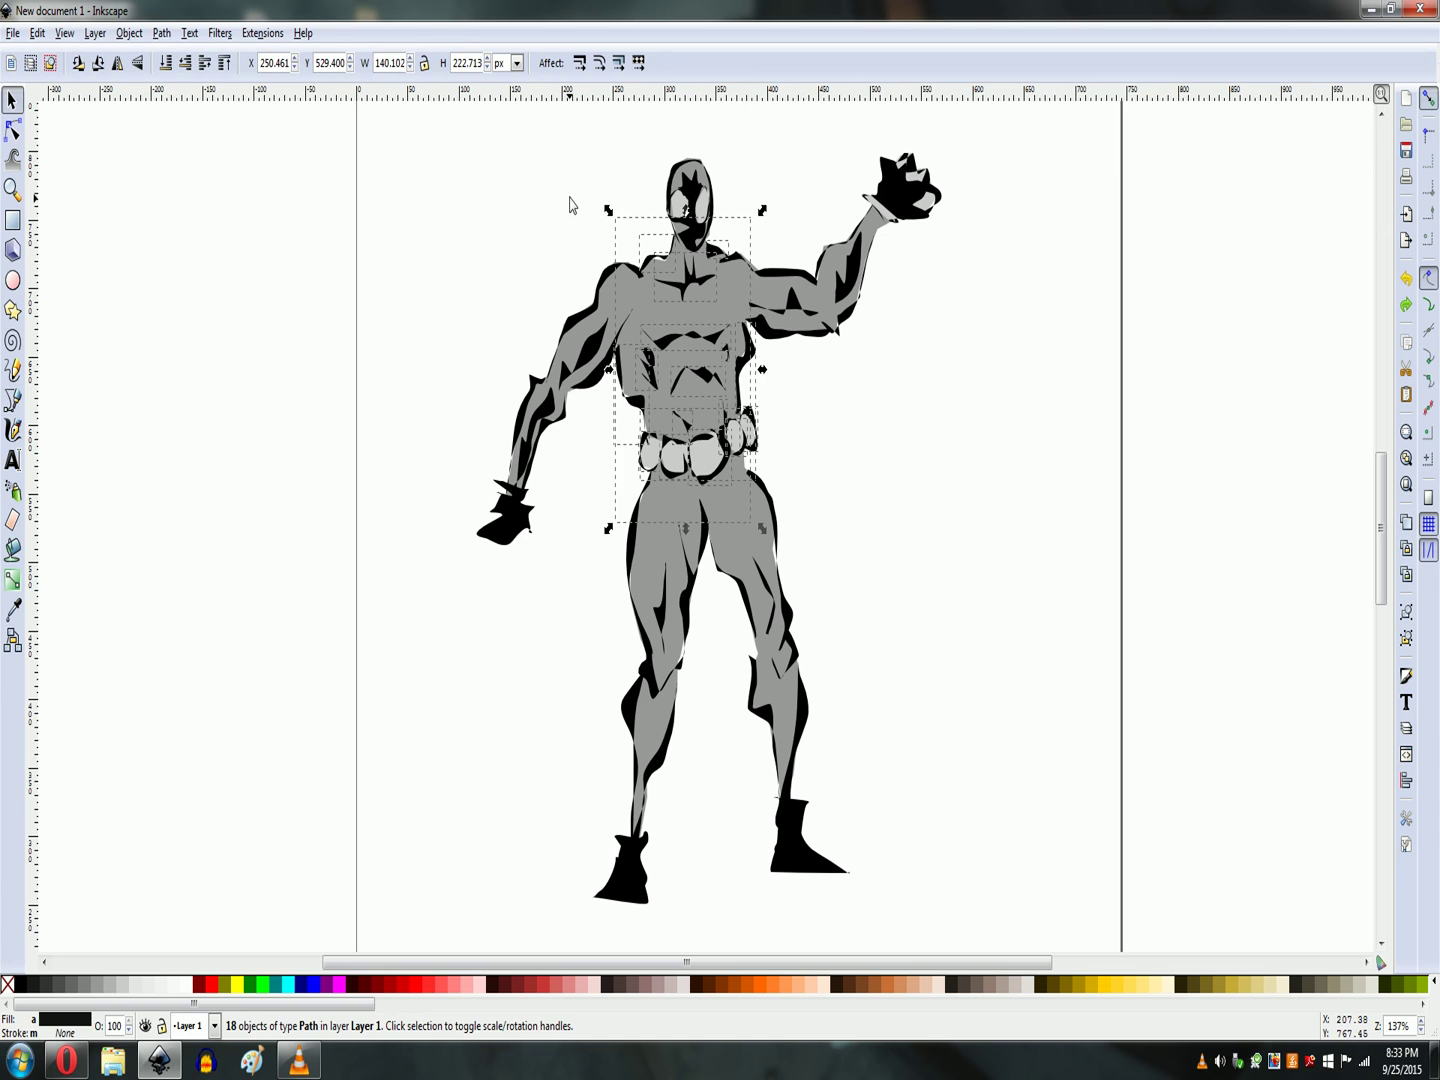
Group the torso, neck and belt pieces, and test the group by moving it beside the figure and undoing the move
key("ctrl+g")
left_click_drag(683, 356, 946, 373)
key("ctrl")
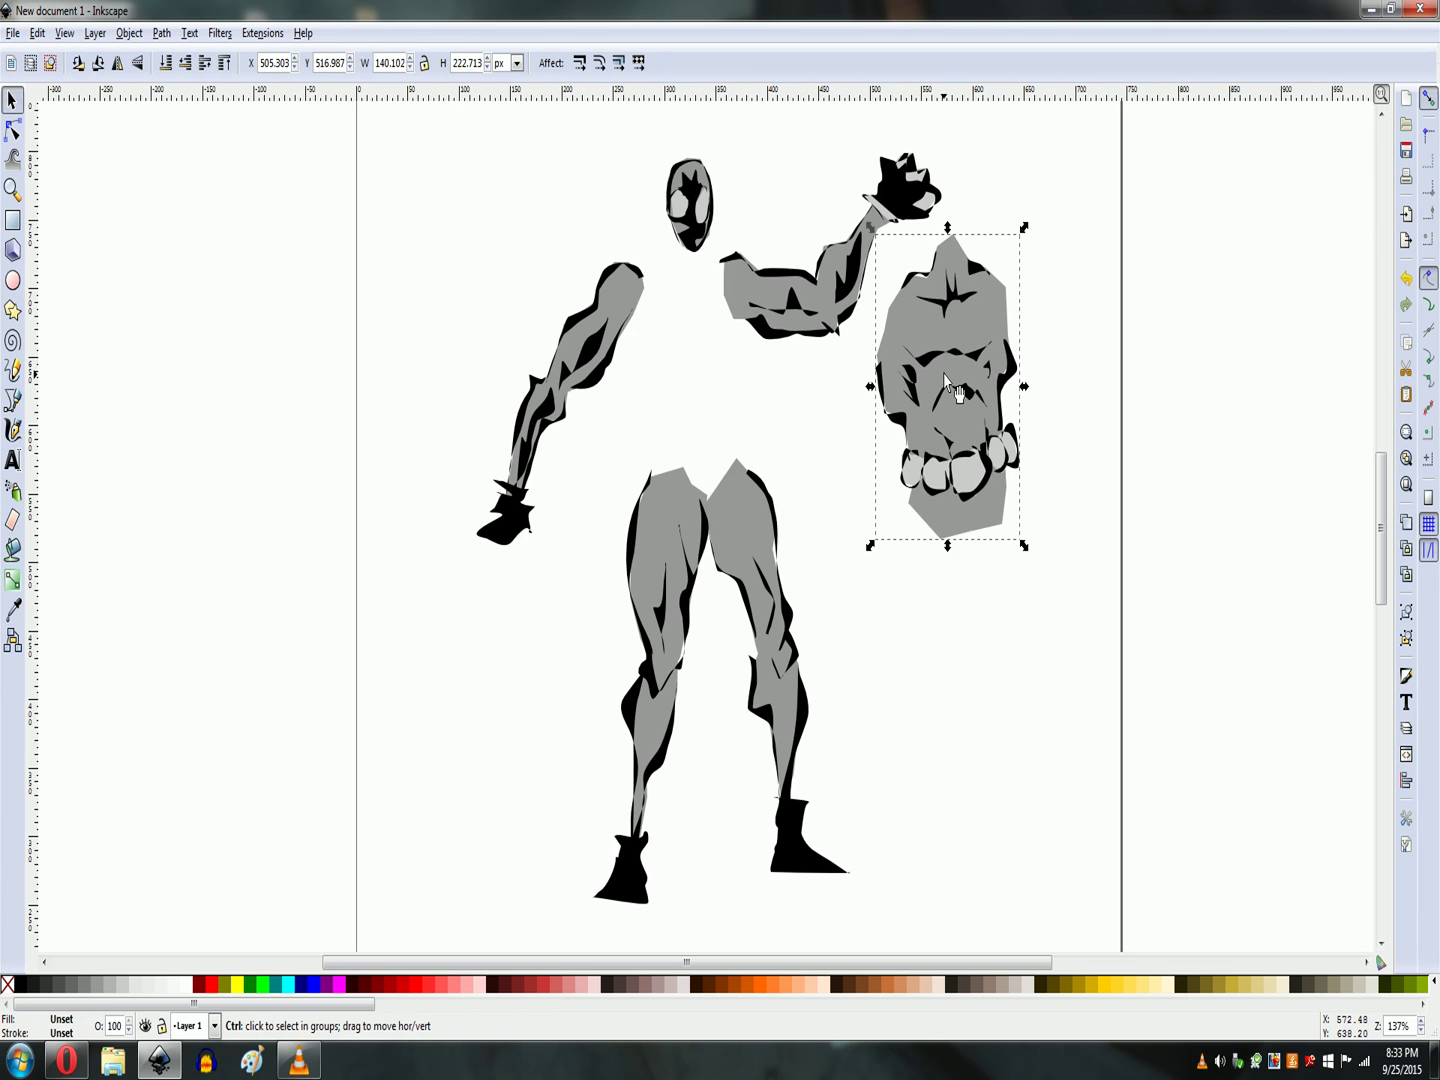
key("ctrl+z")
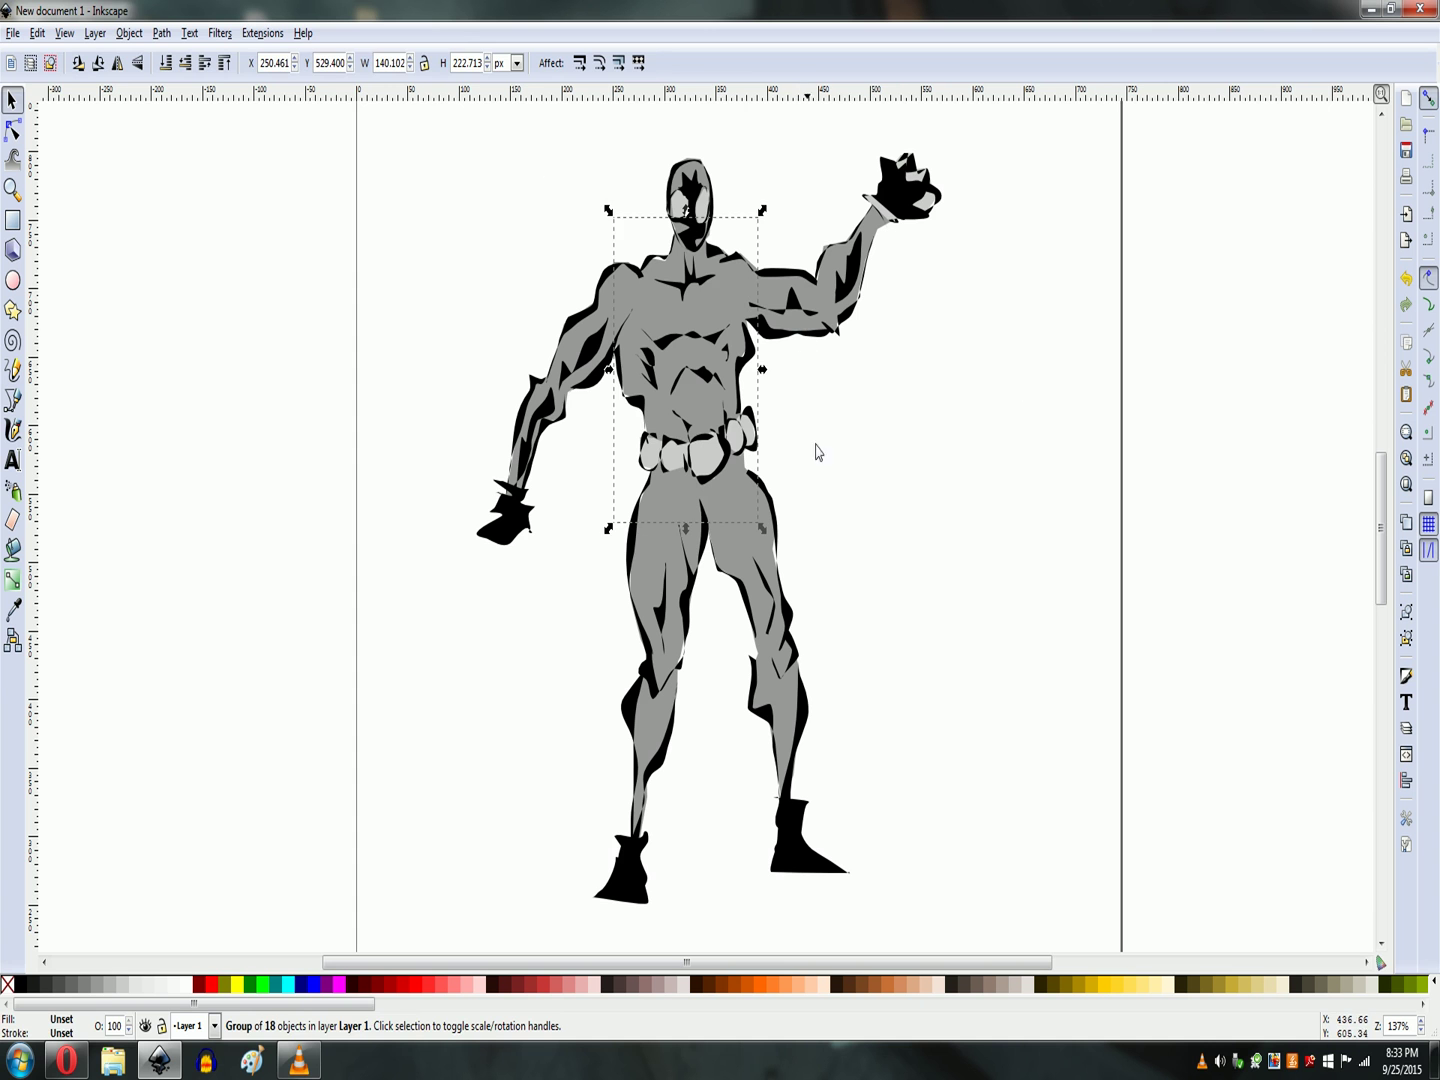
Group the lowered upper arm's gray fill and black muscle lines, and test the group by moving it aside and undoing the move
left_click(855, 460)
left_click_drag(509, 190, 665, 445)
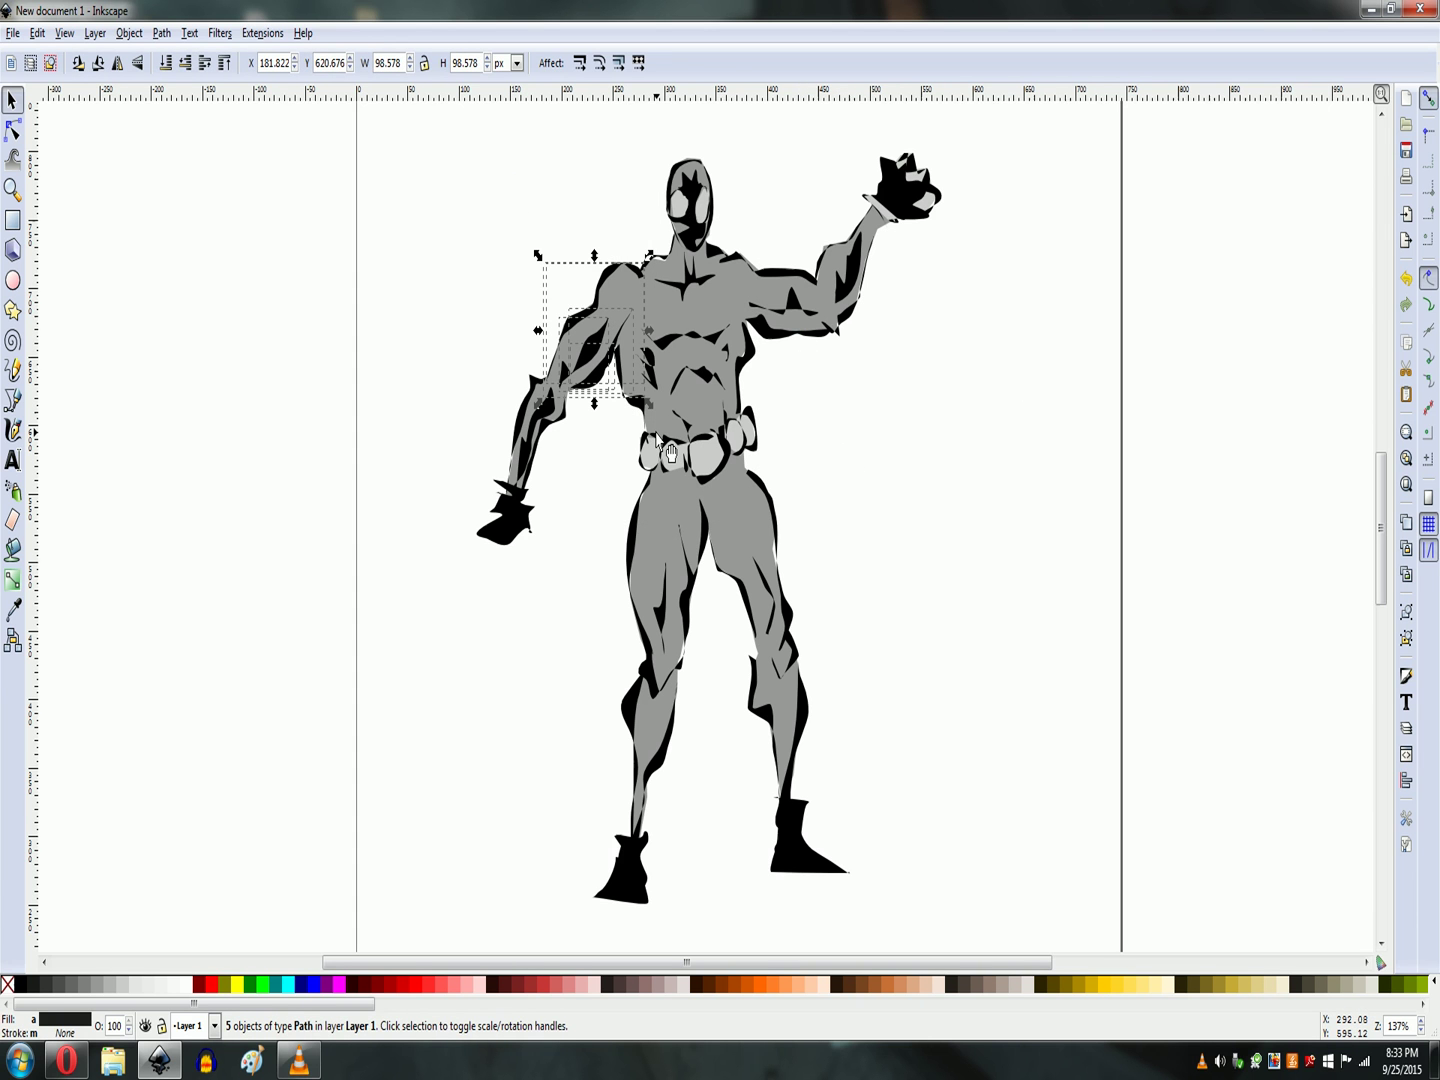
key("ctrl")
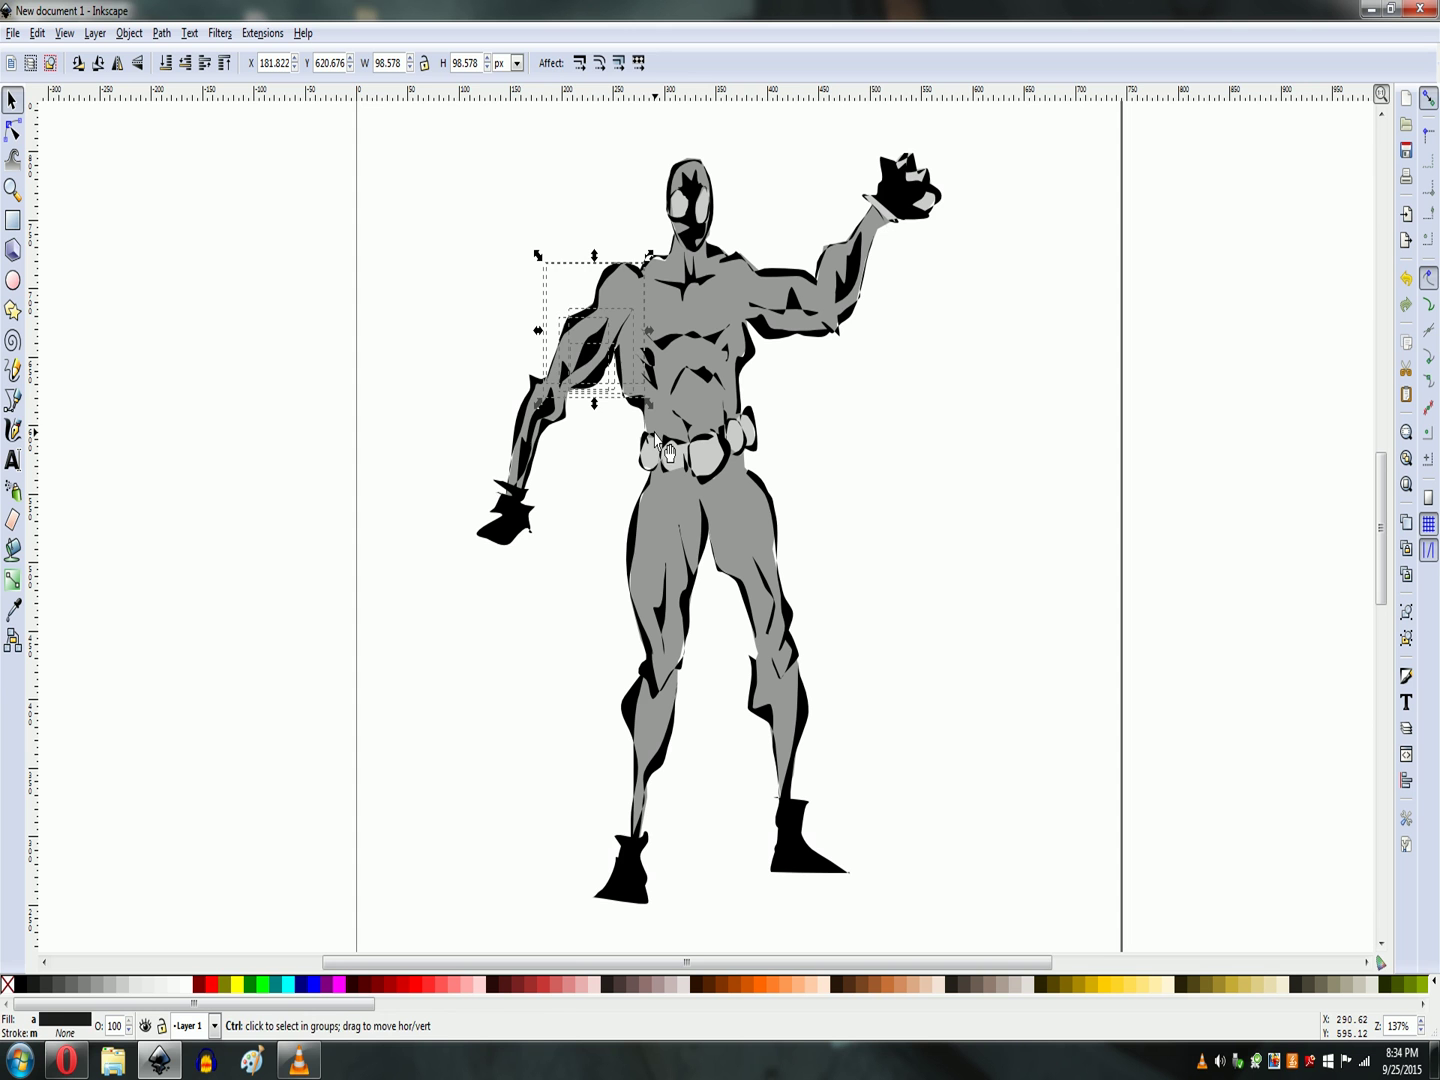
key("ctrl+g")
left_click_drag(608, 322, 509, 238)
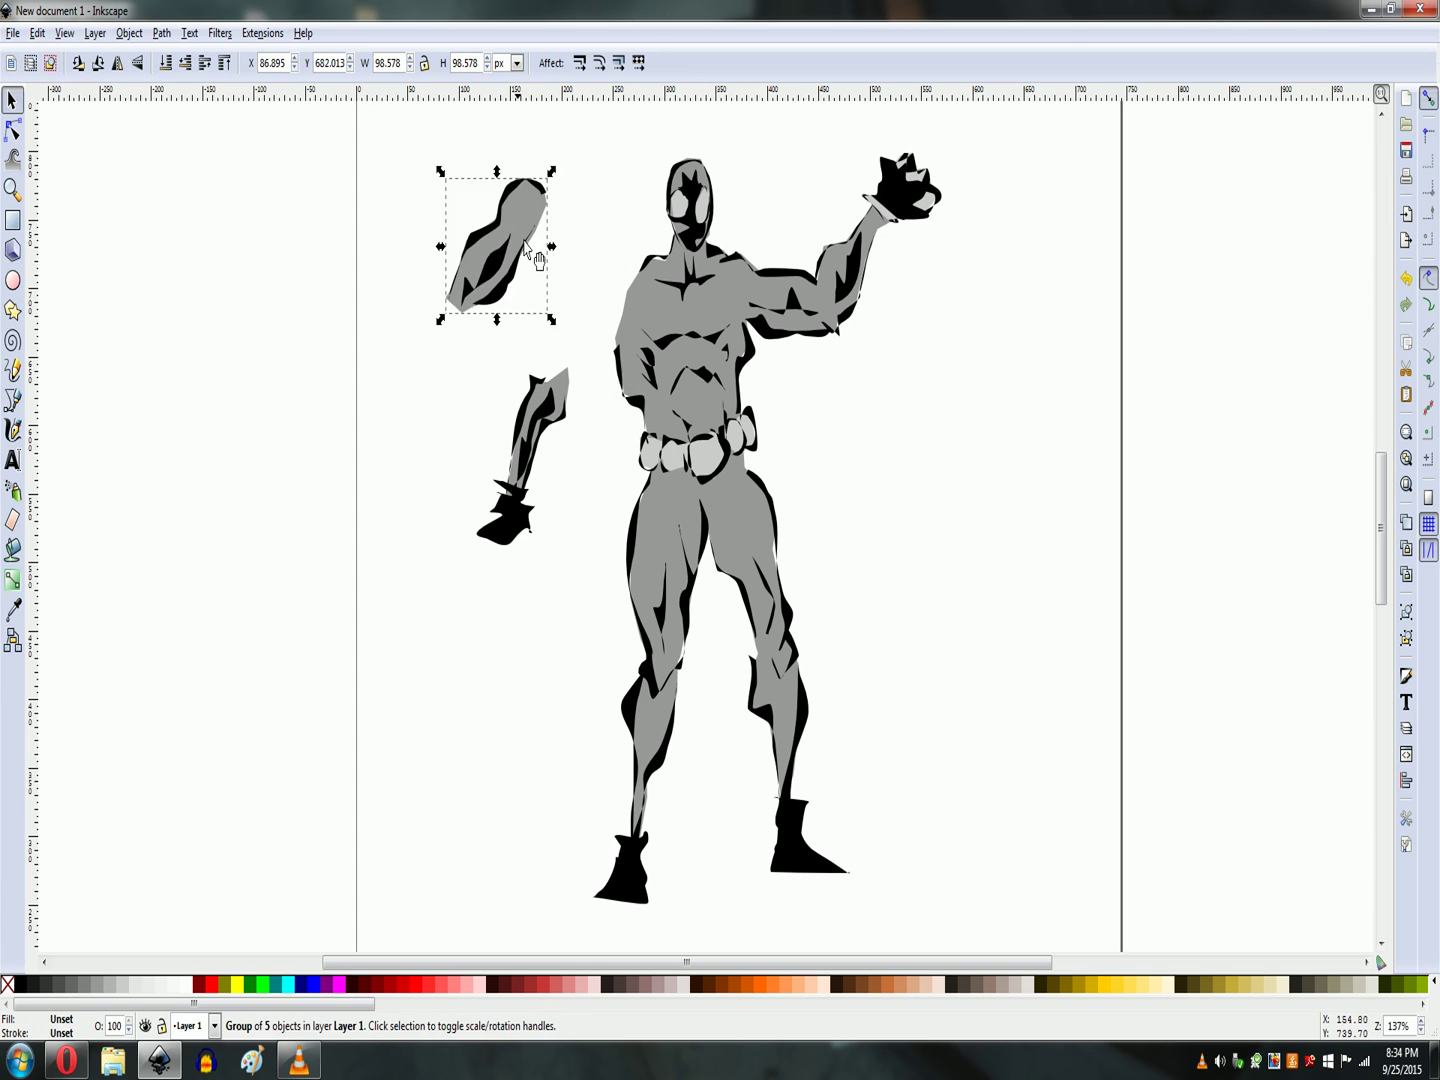
key("ctrl+z")
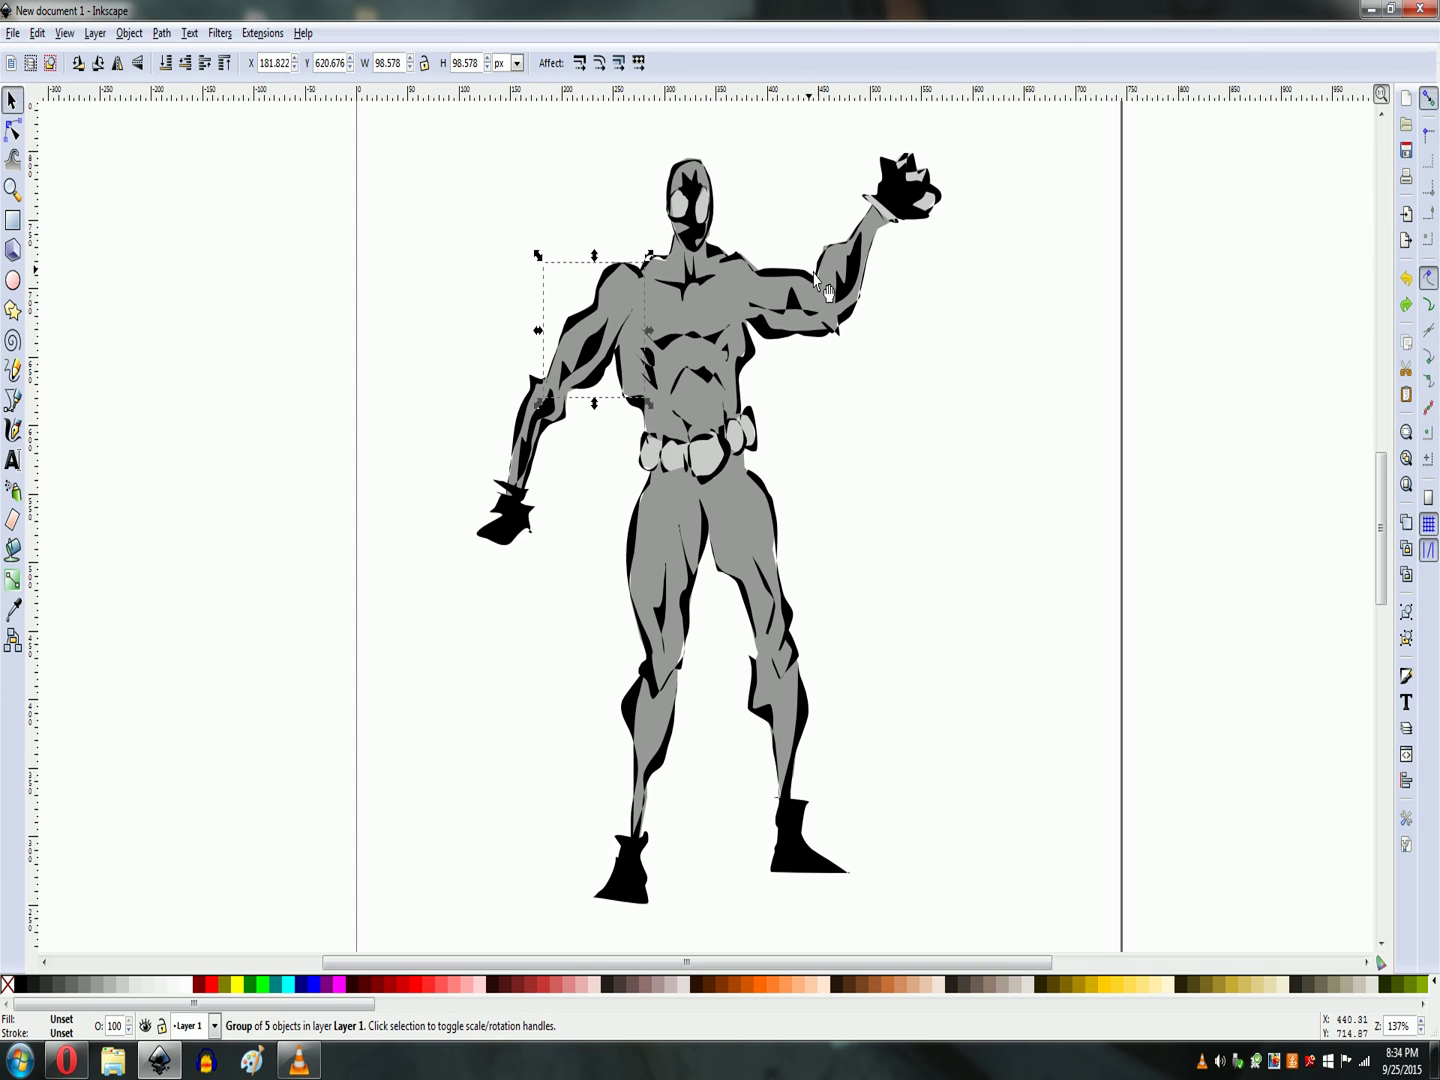
Try grouping the raised upper arm's gray fill with its lower black lines, move the group aside, undo and deselect
left_click_drag(883, 387, 719, 225)
key("ctrl+g")
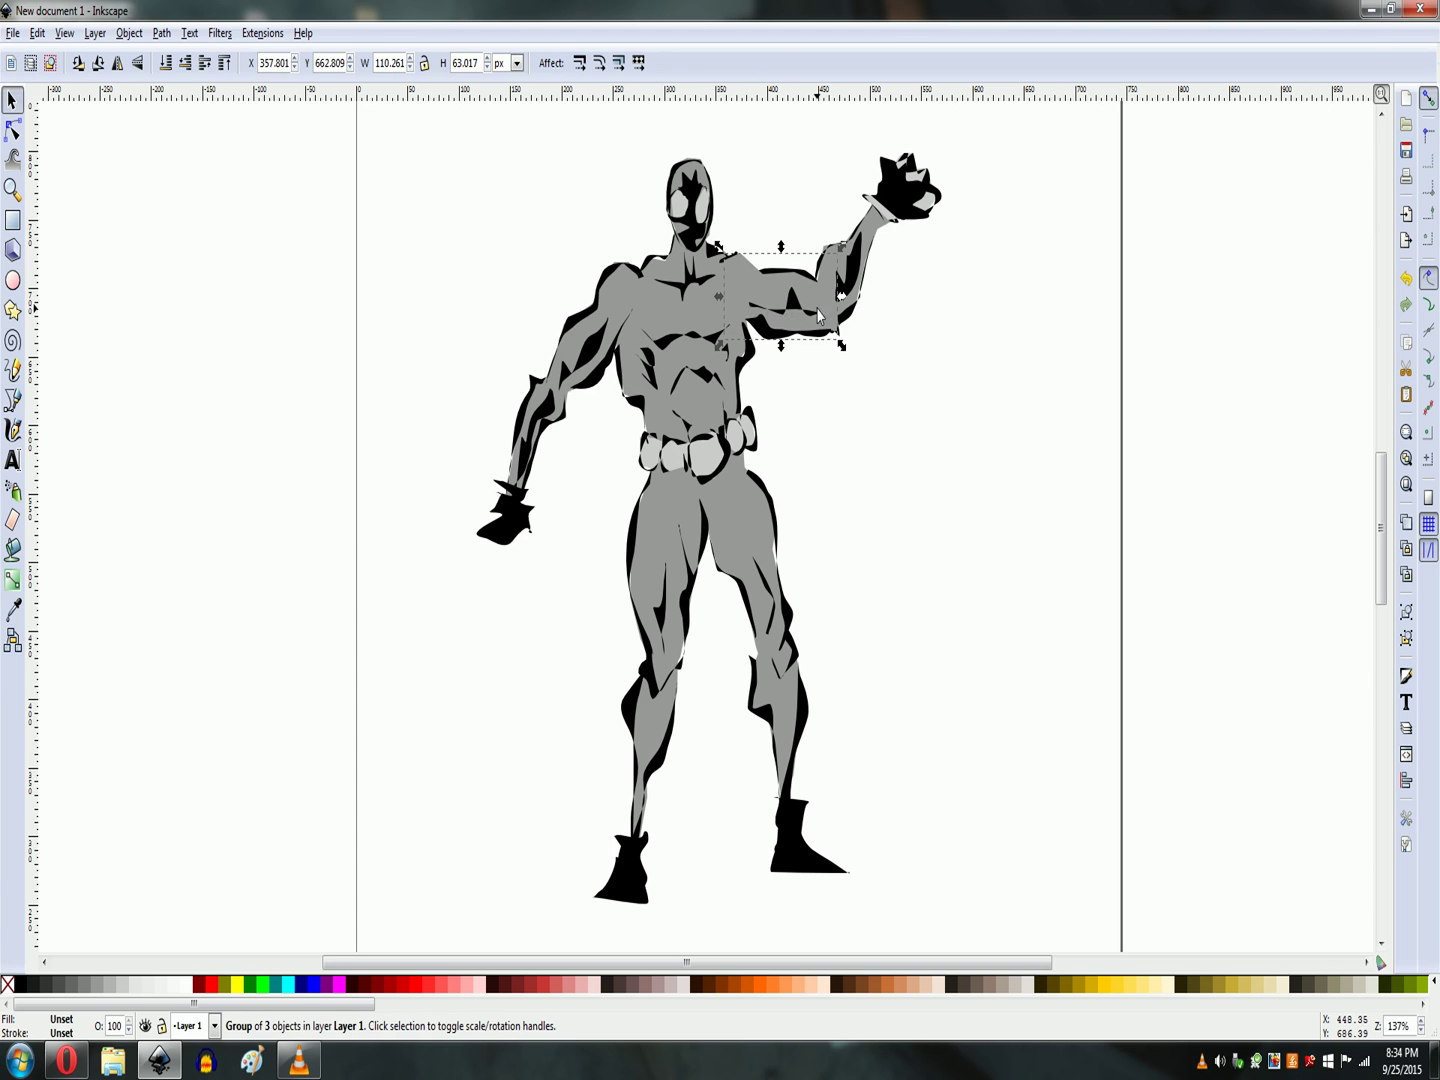
left_click_drag(779, 300, 885, 370)
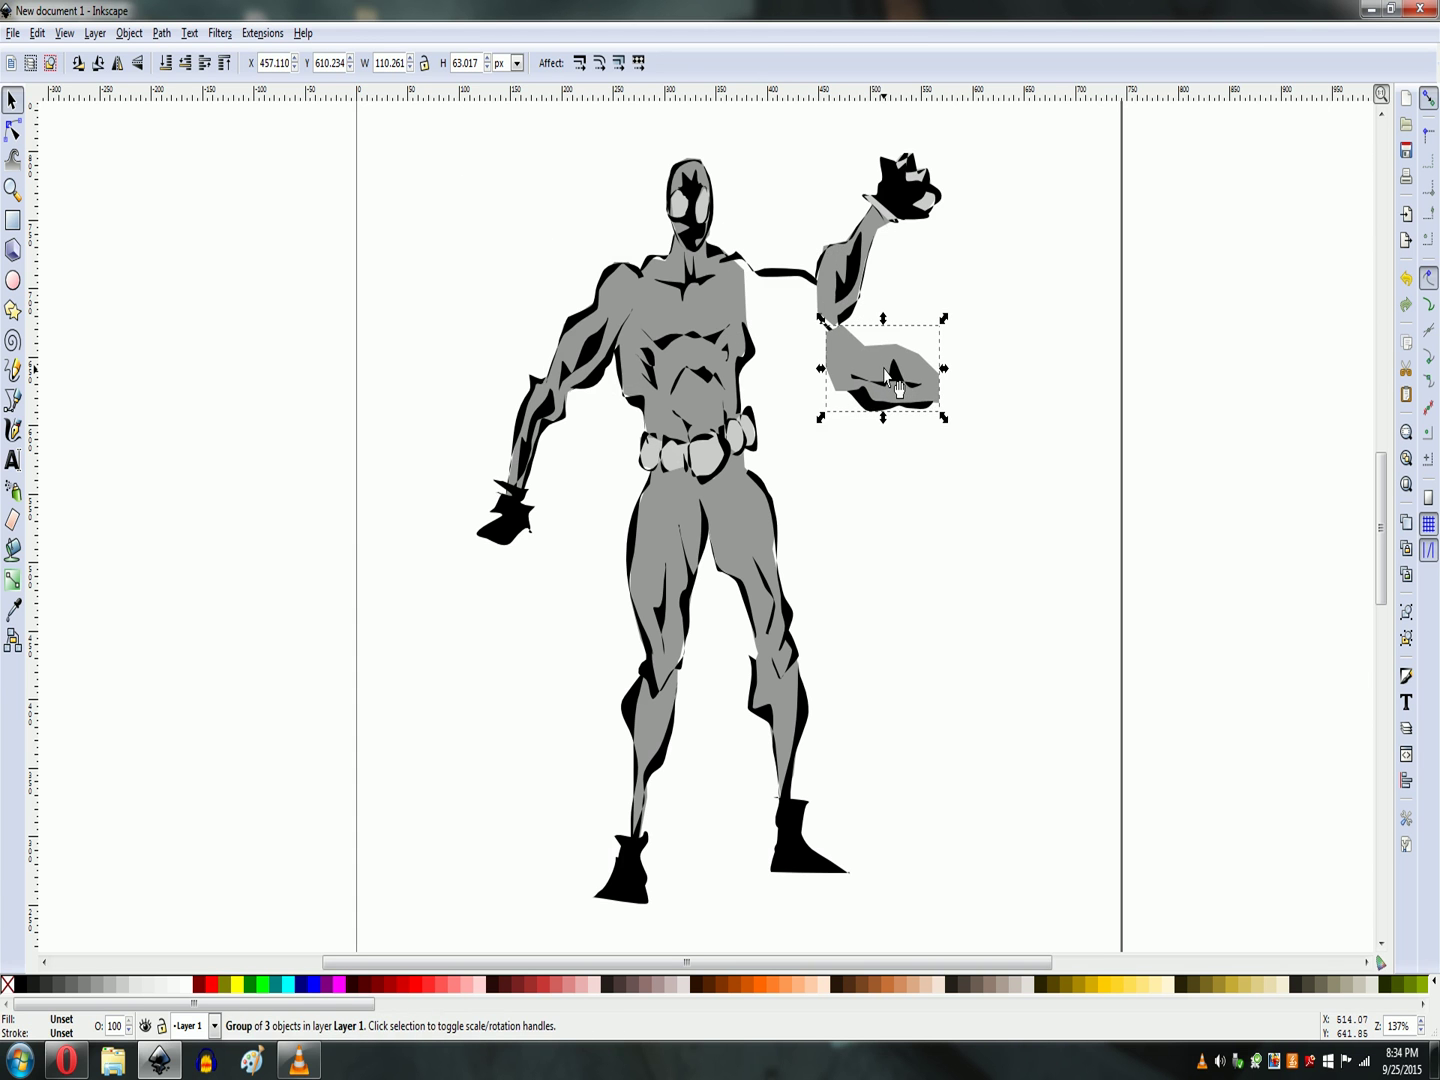
key("ctrl+z")
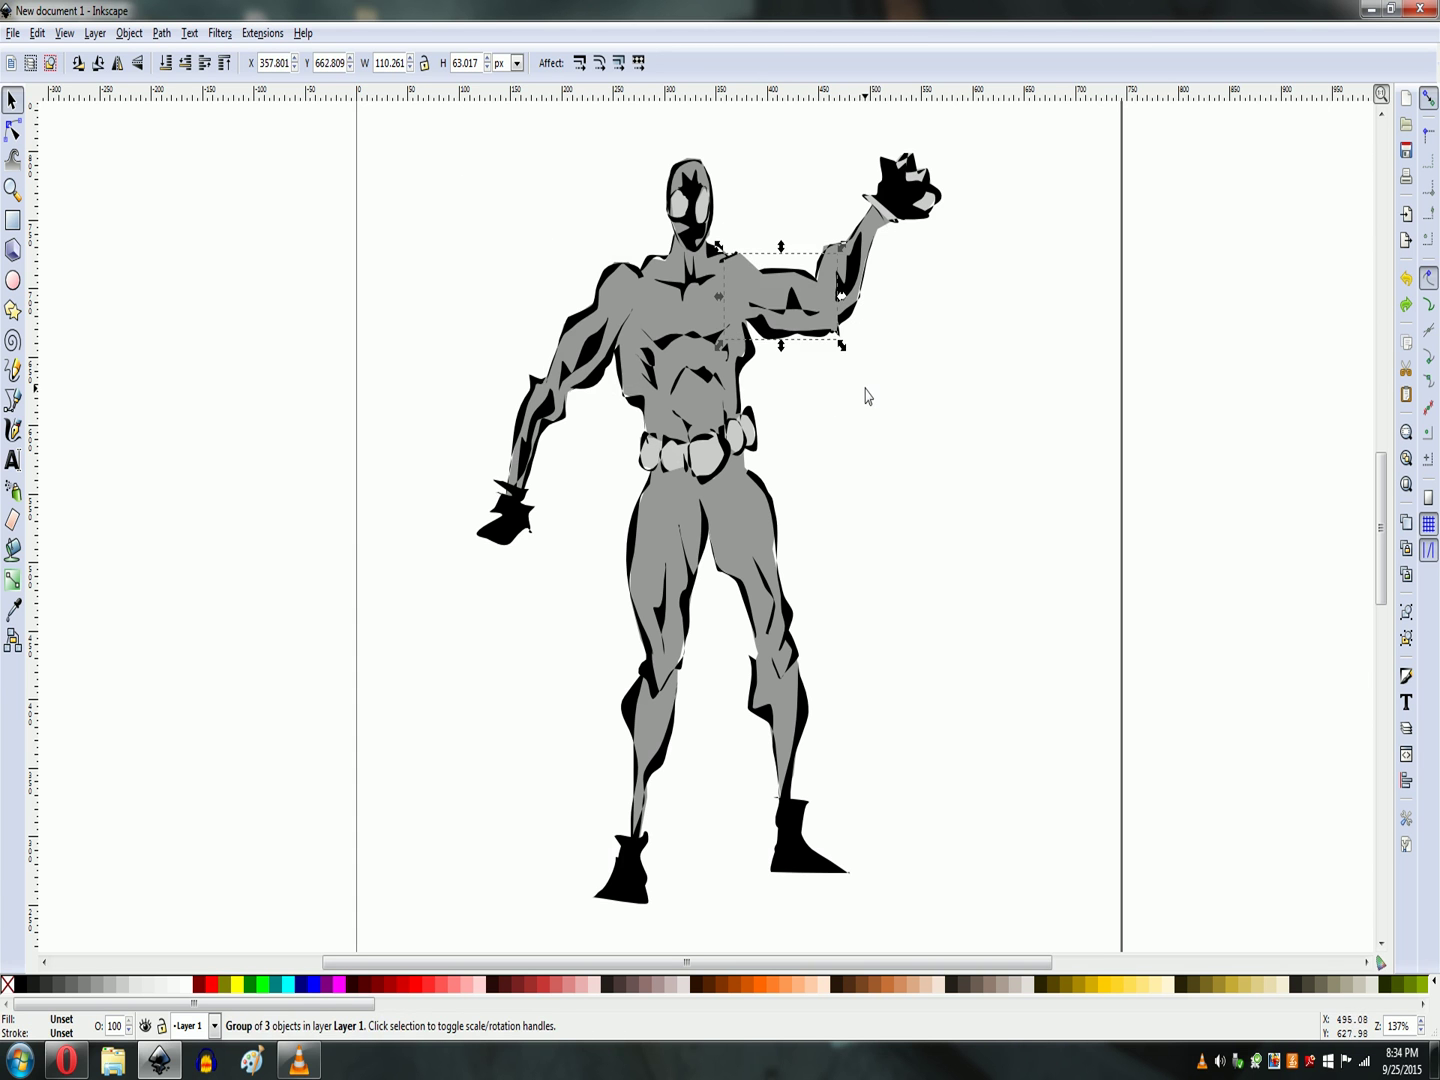
left_click(866, 394)
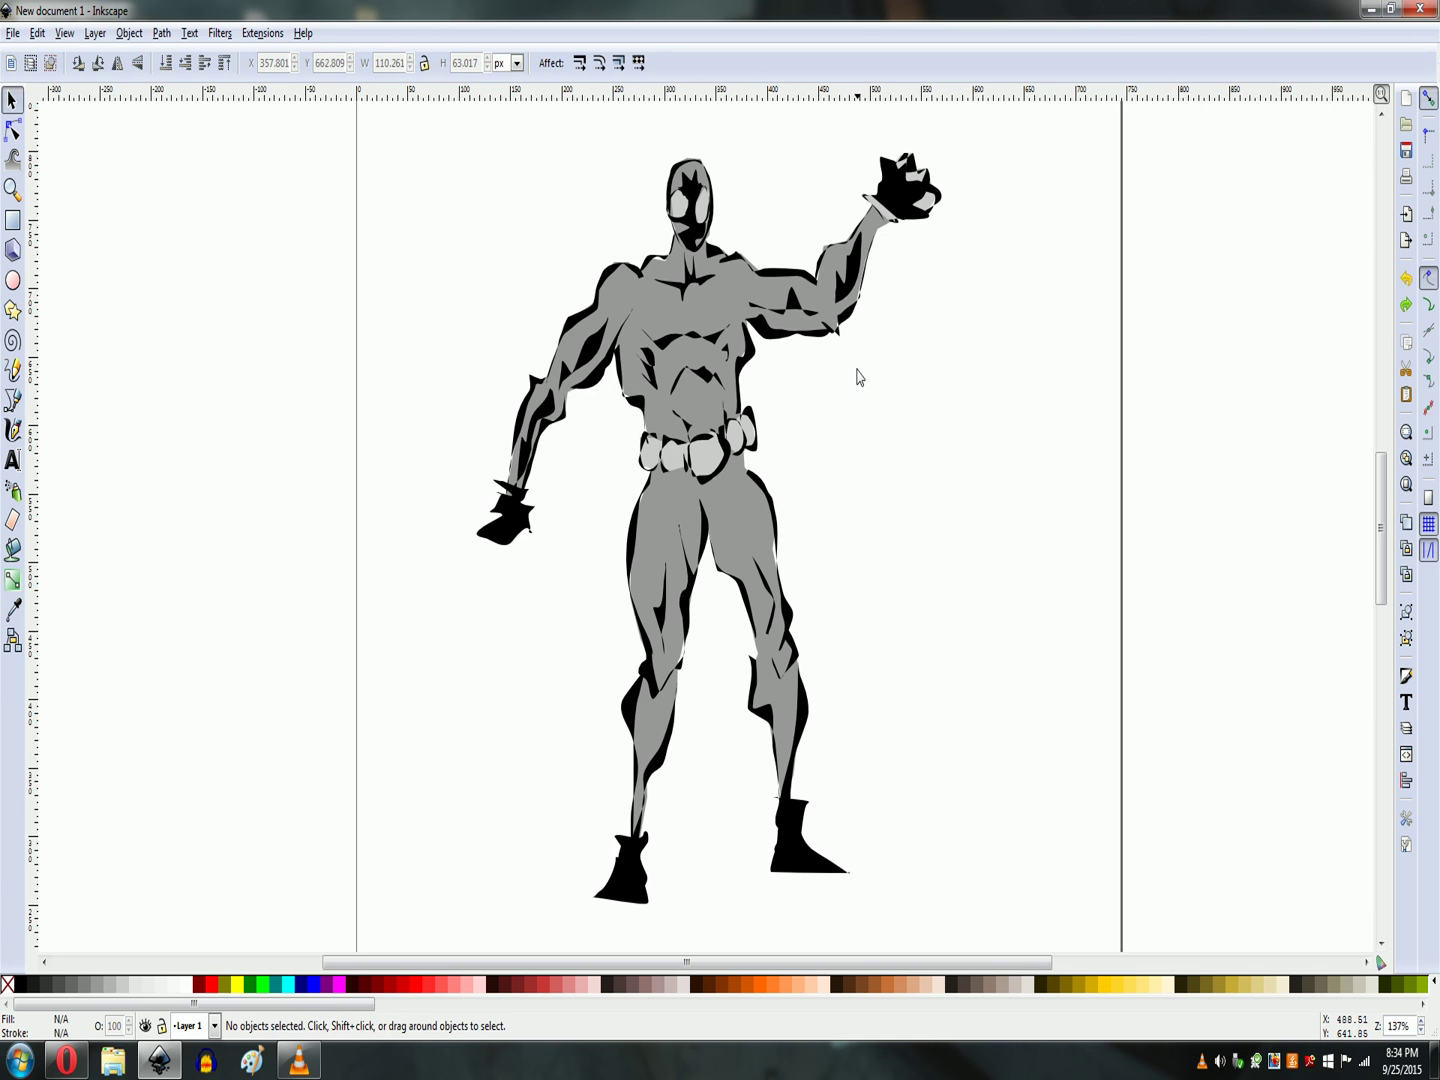
Group the raised upper arm's gray fill with its black lines, including the top shoulder line, and test it with an undone move
left_click_drag(864, 381, 736, 237)
key("ctrl")
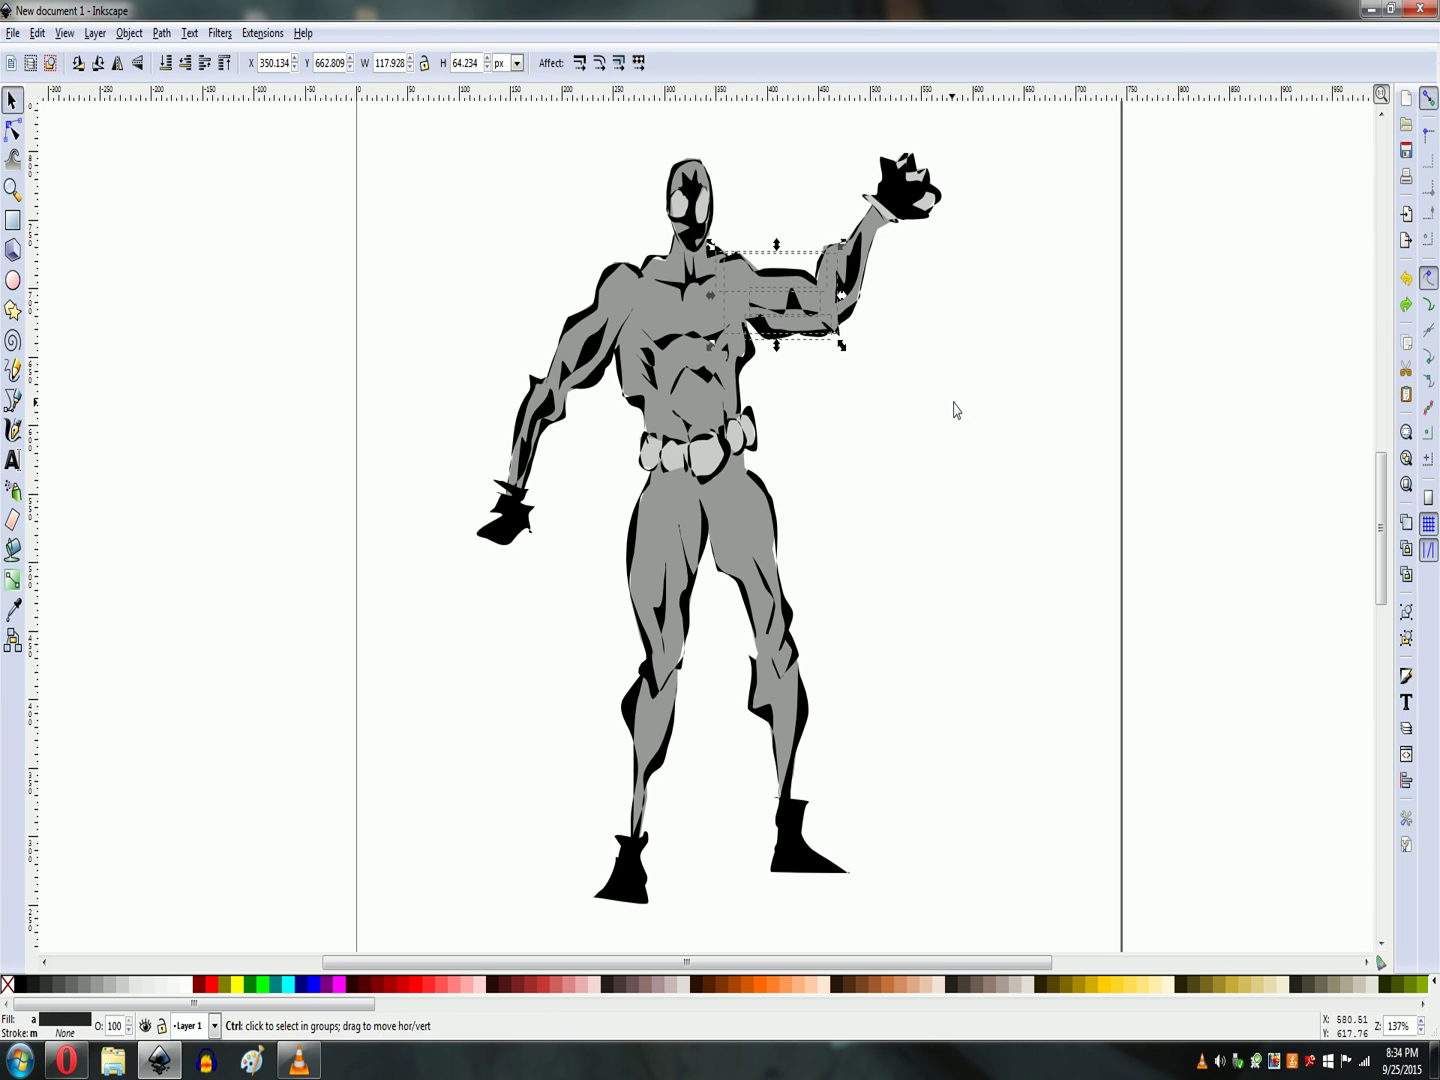
key("ctrl+g")
left_click_drag(777, 300, 929, 386)
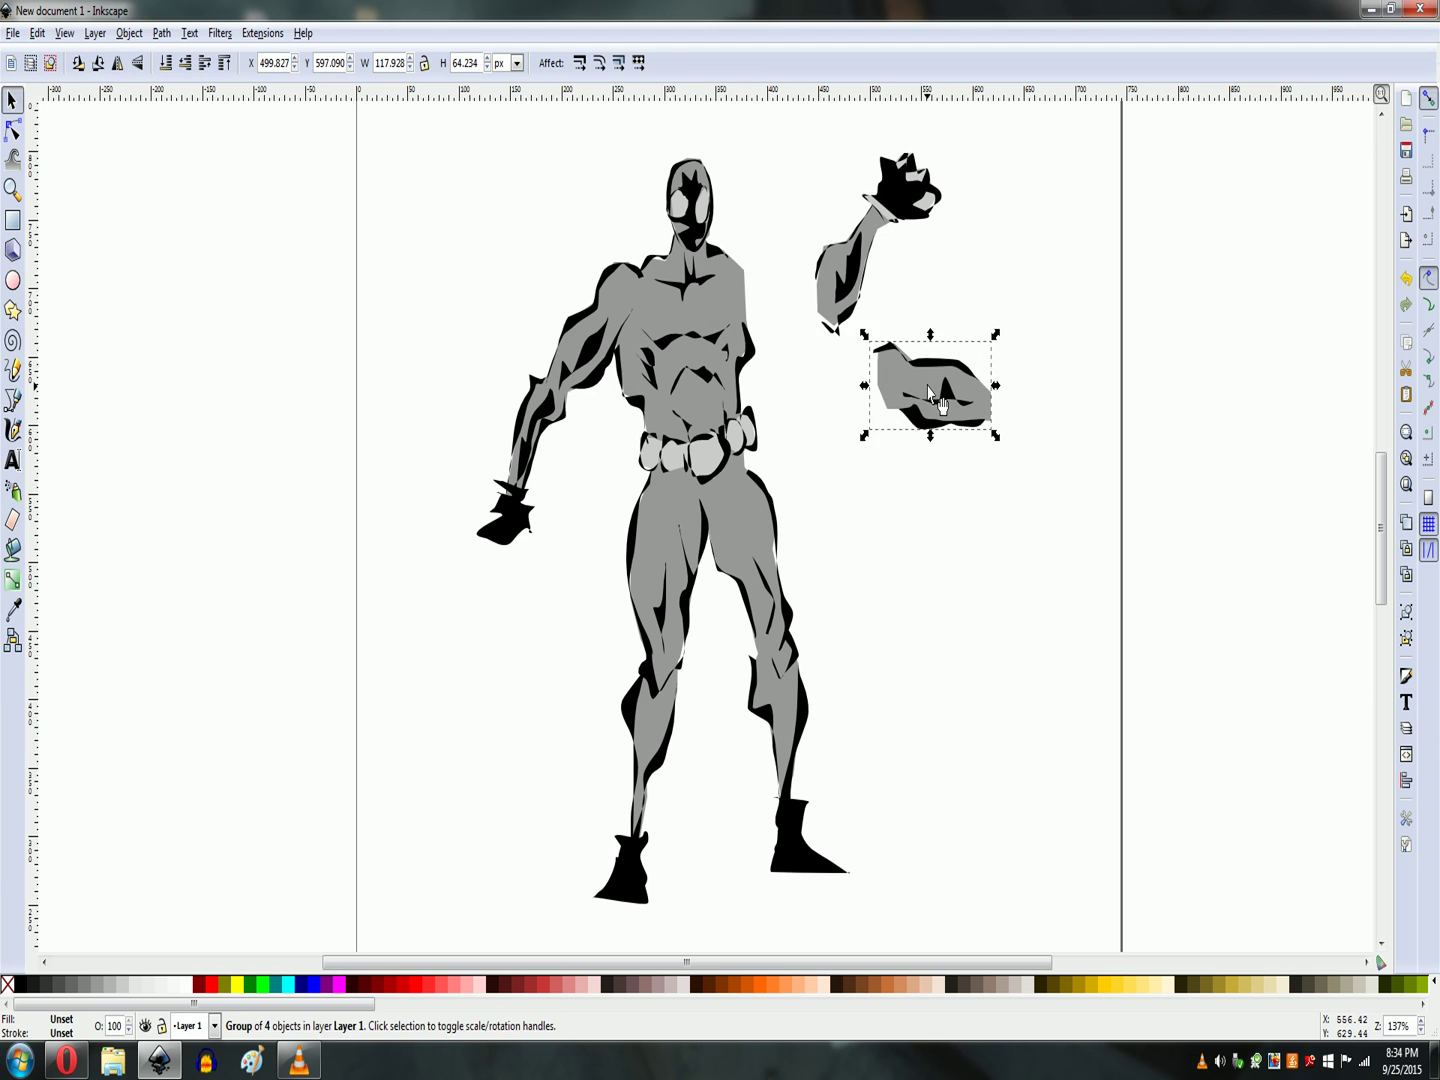
key("ctrl+z")
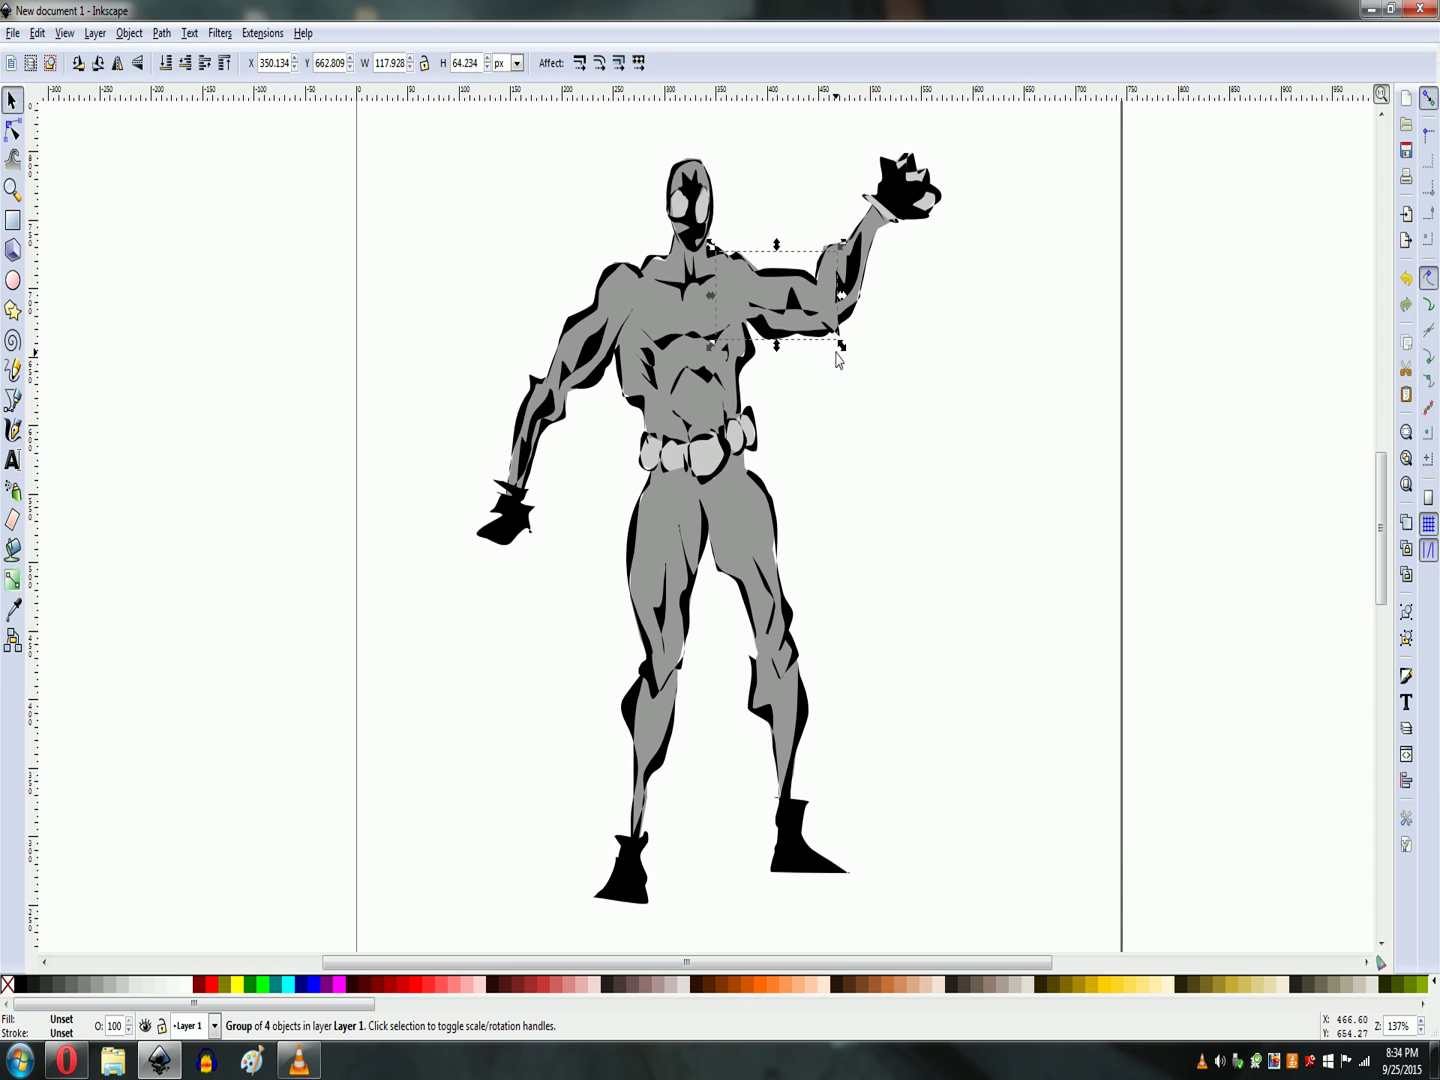
left_click(612, 310)
left_click(530, 425)
left_click(689, 495)
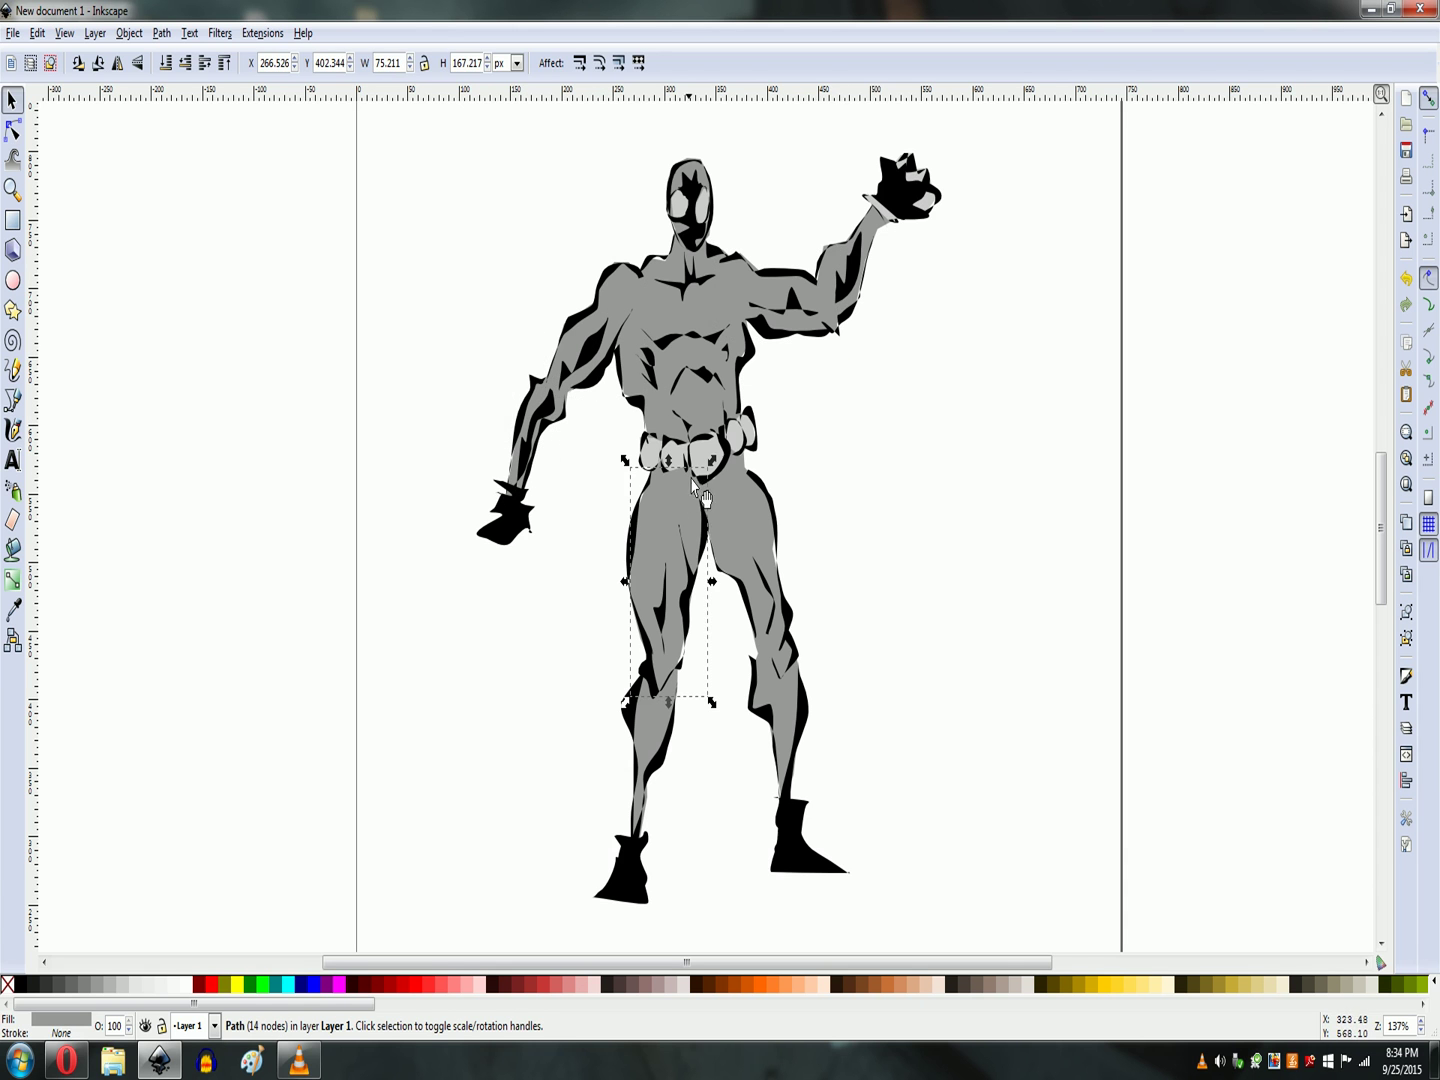
Select the gray fill and black lines of the thigh on the raised arm's side and group them
left_click(887, 454)
left_click_drag(915, 397, 703, 698)
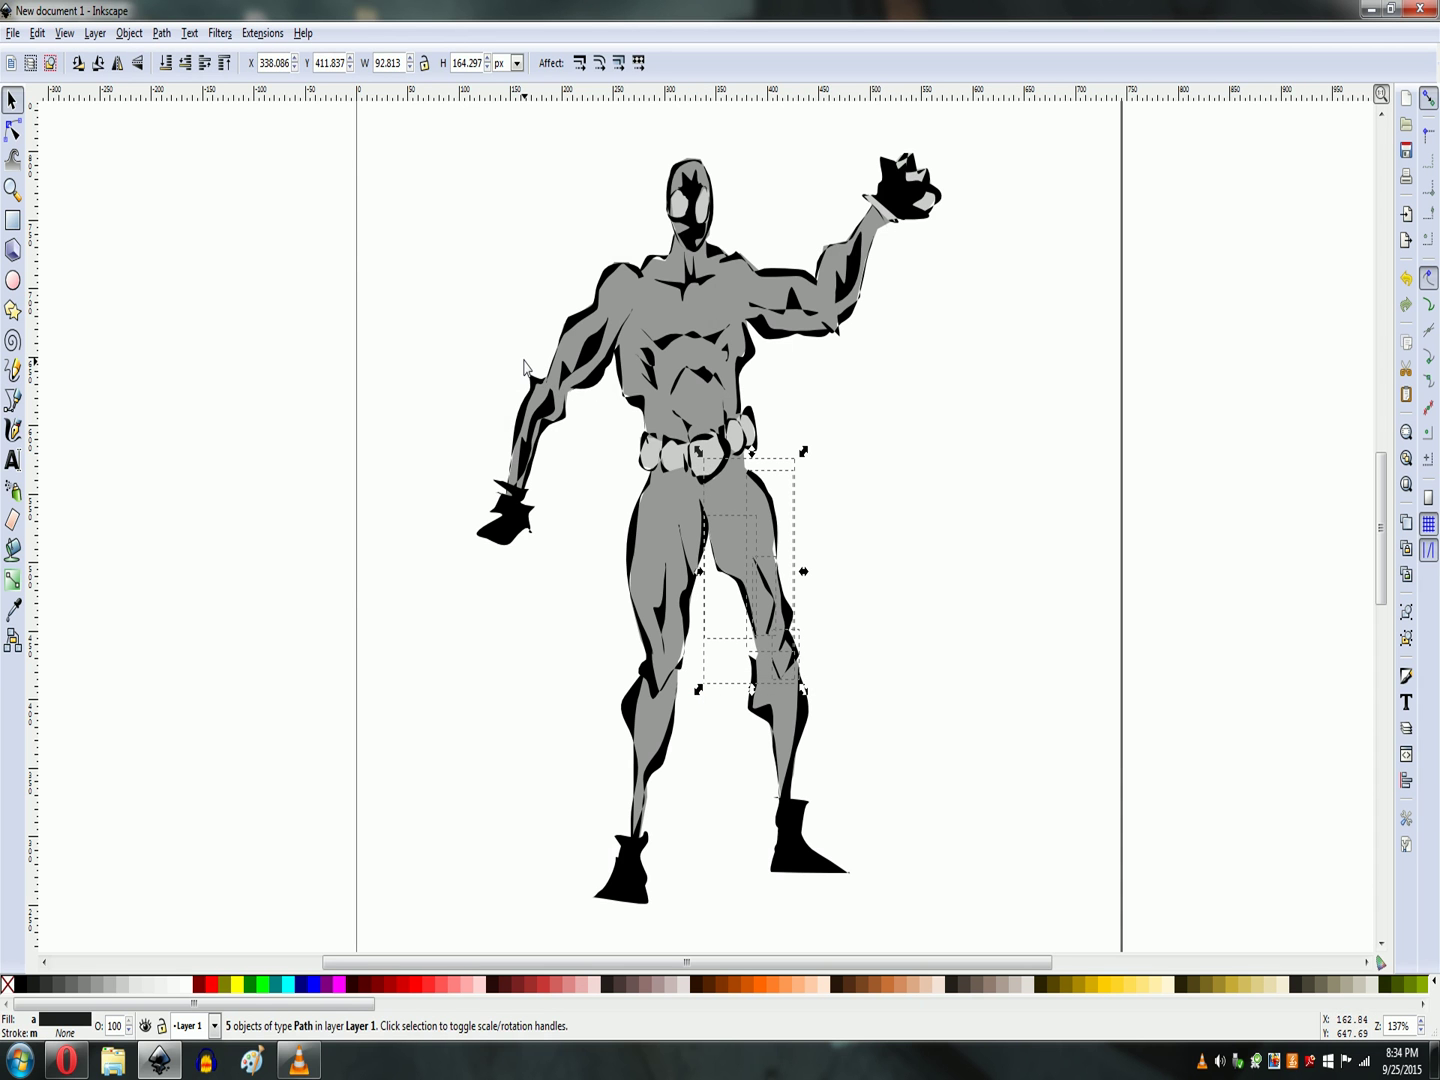
key("ctrl+g")
Select the gray fill and black lines of the thigh on the lowered arm's side and group them
left_click_drag(587, 423, 715, 709)
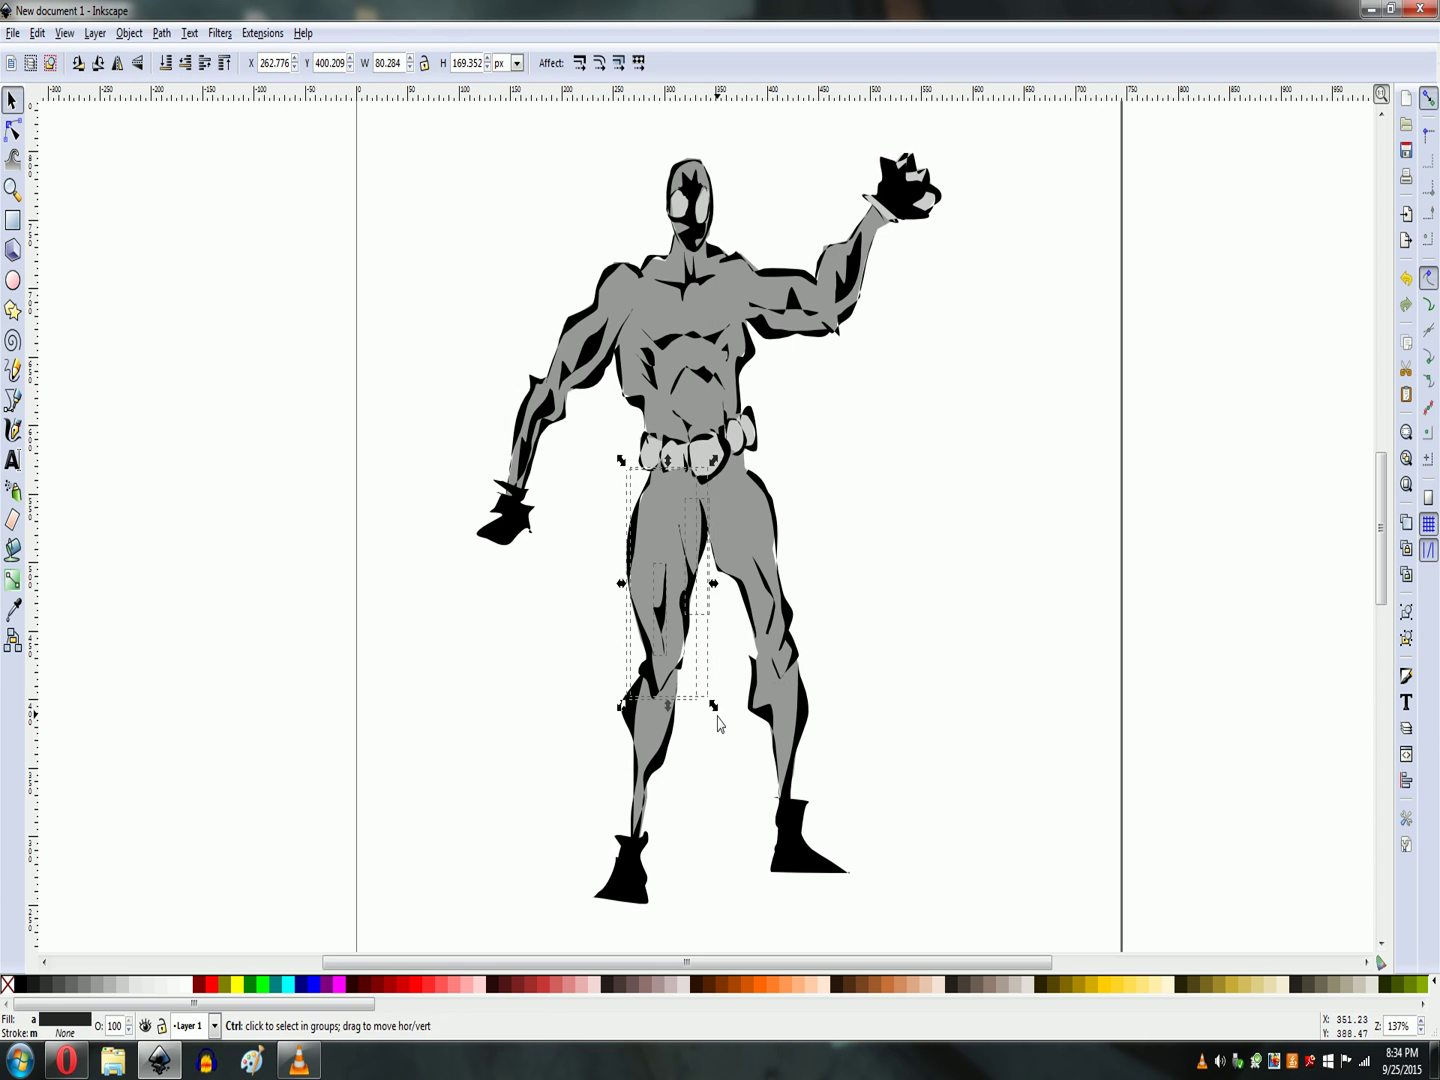
key("ctrl+f")
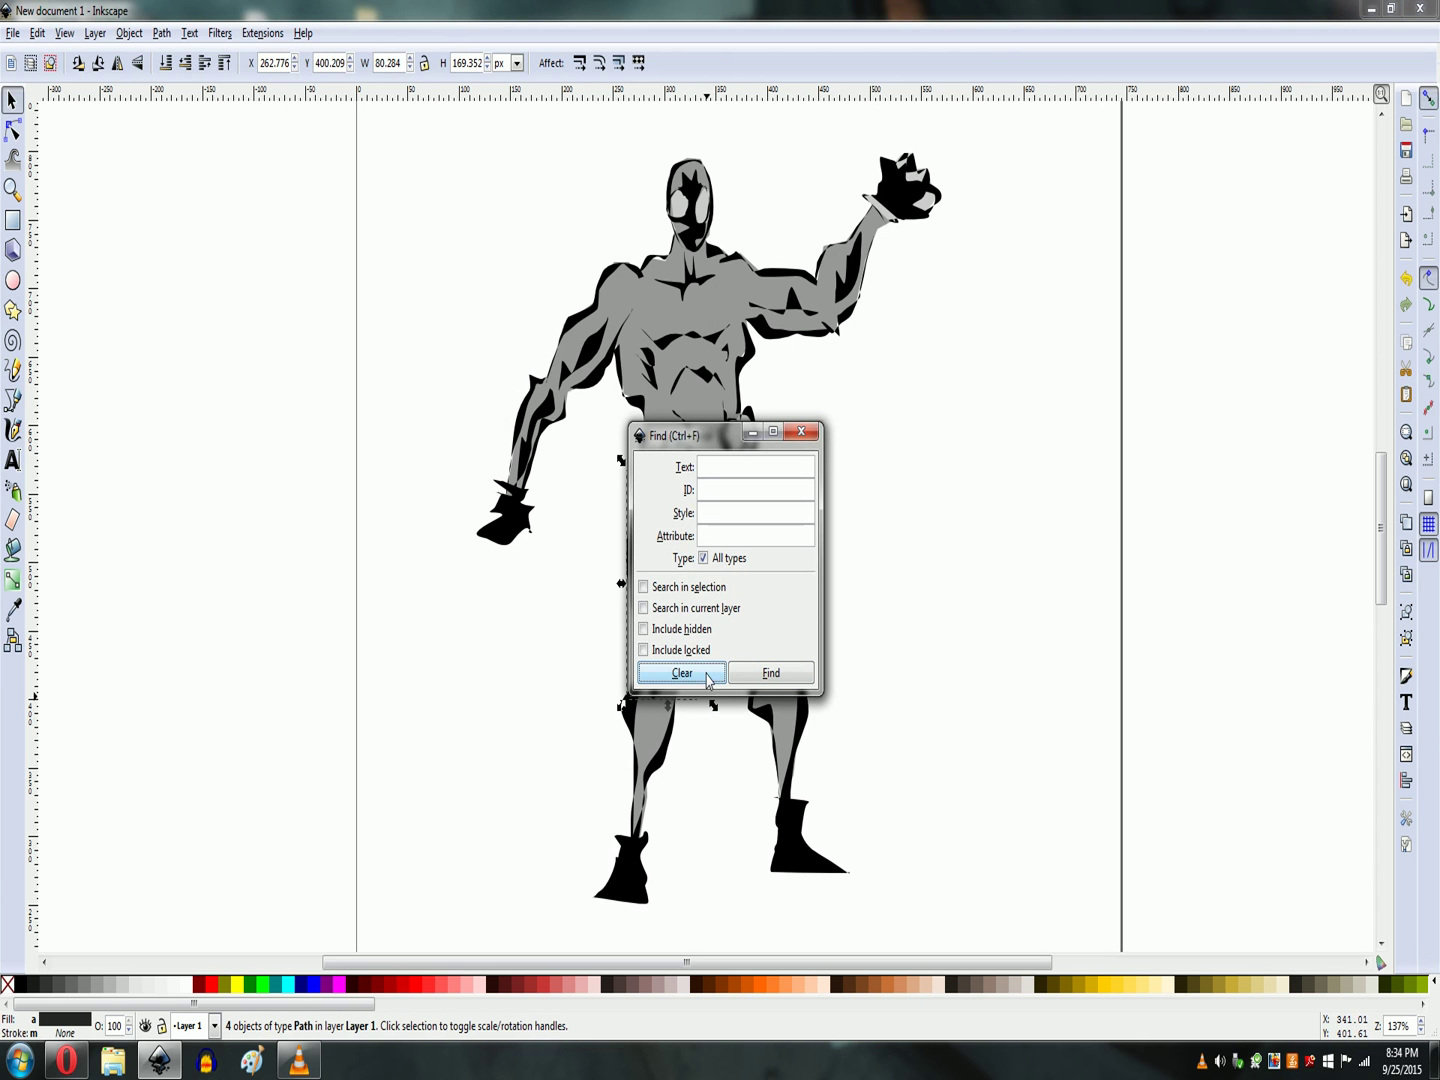
left_click(801, 433)
key("ctrl")
Group the lower leg pieces on the lowered arm's side, and test the group by moving it aside and undoing the move
left_click_drag(580, 623, 705, 866)
key("ctrl")
key("ctrl+g")
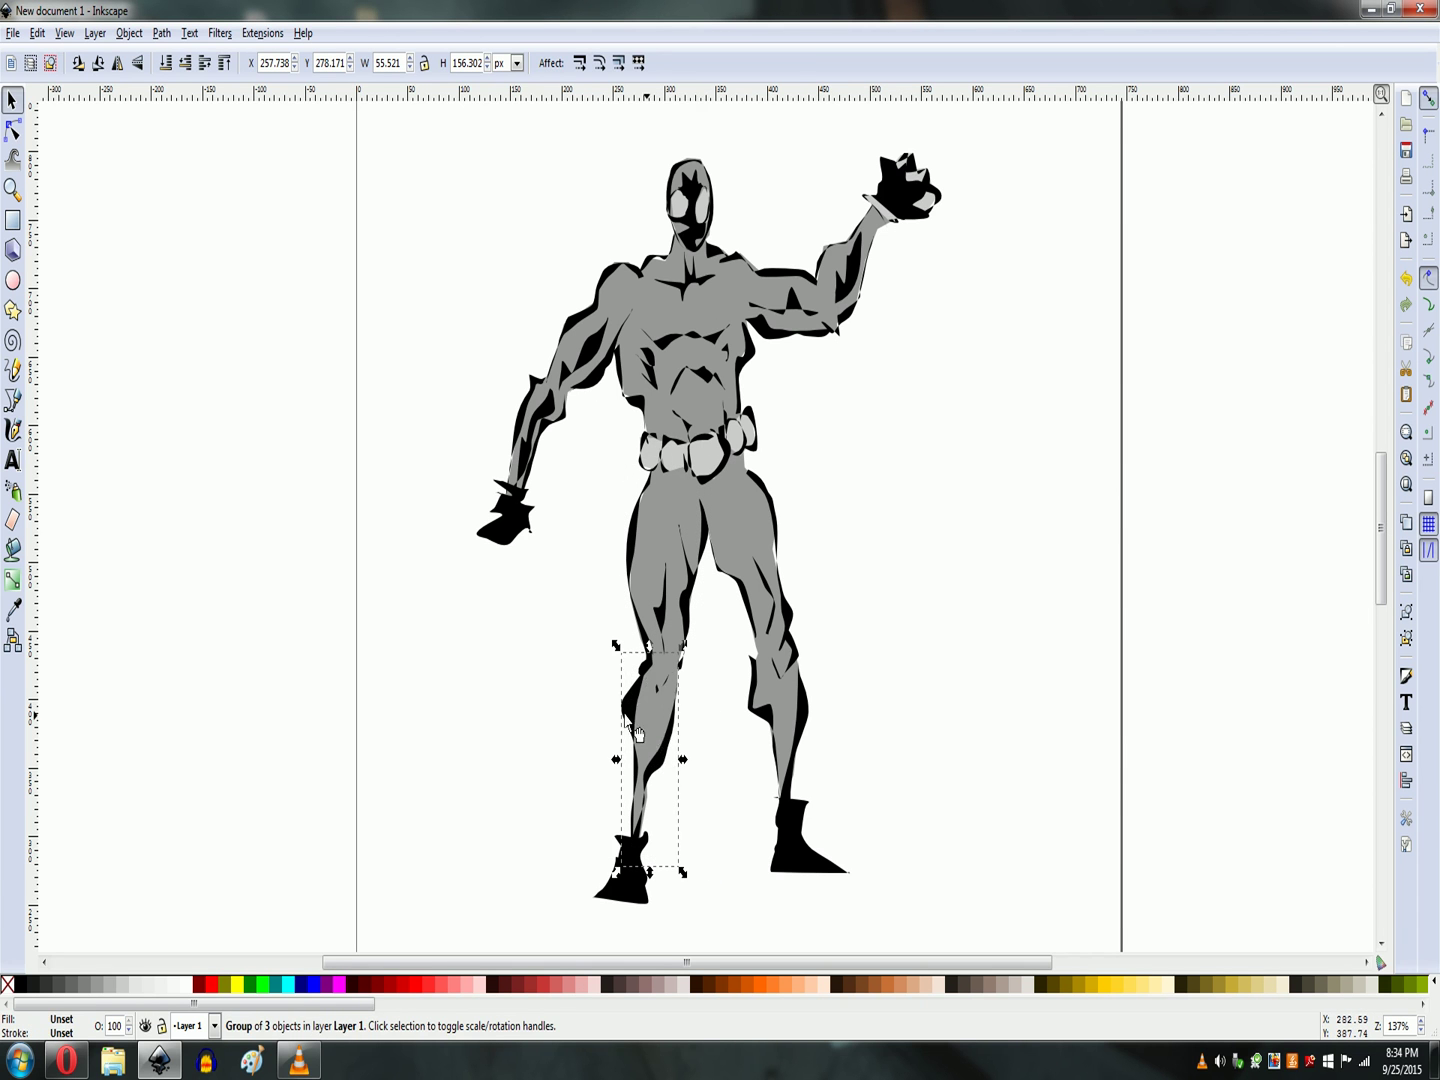
left_click_drag(653, 728, 495, 728)
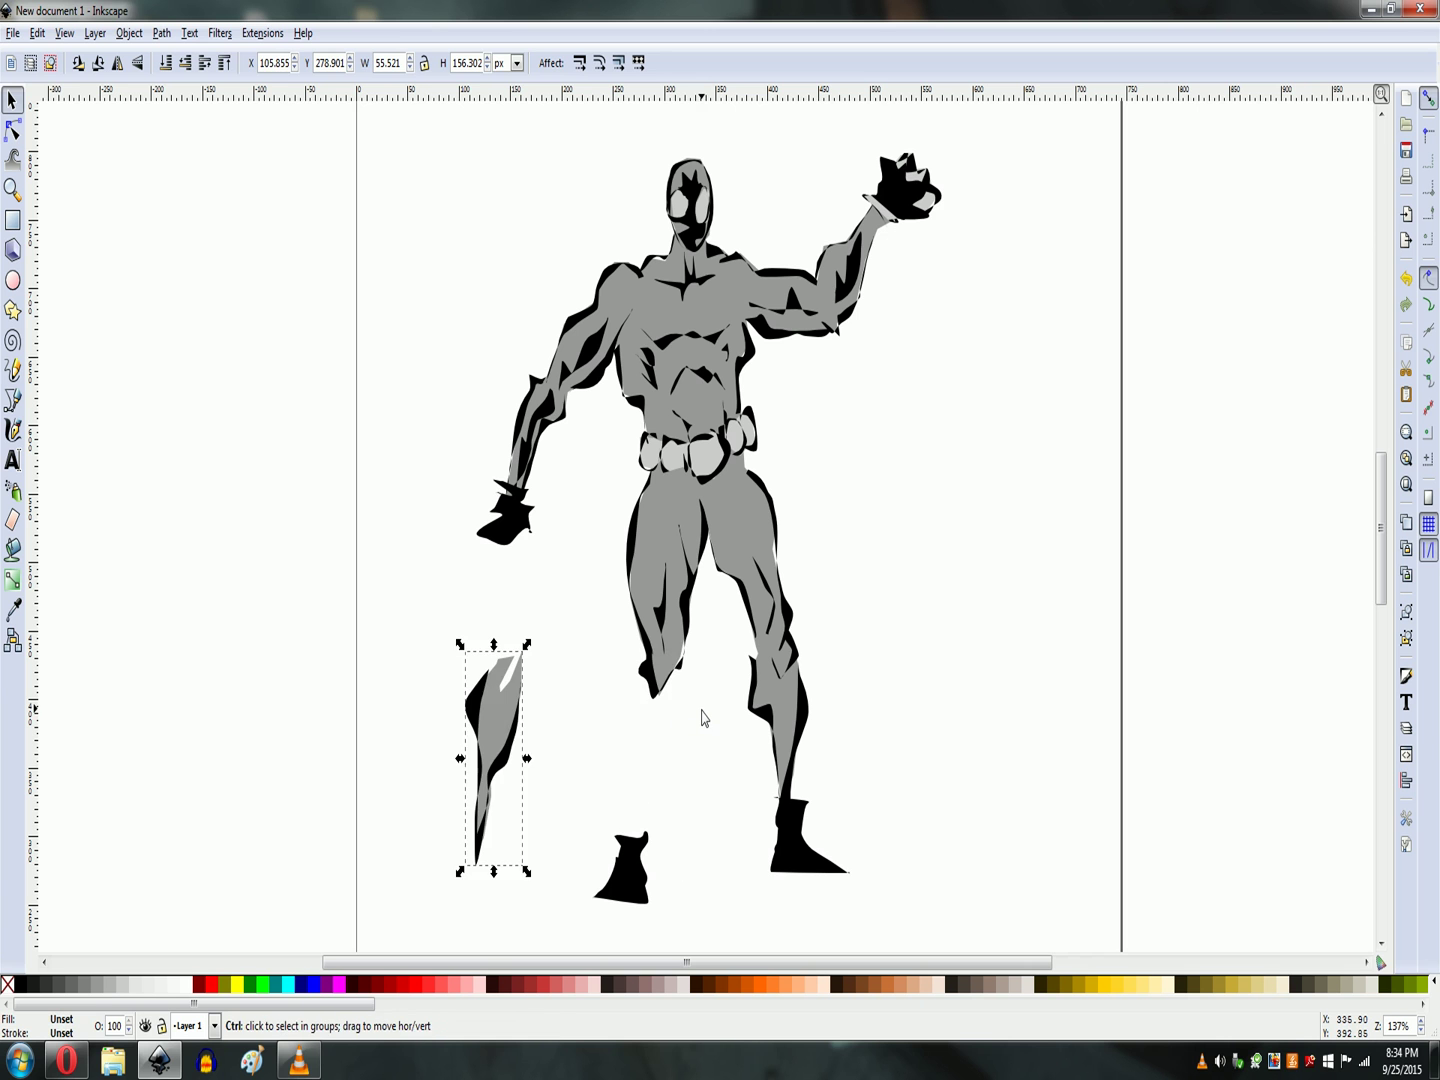
key("ctrl+z")
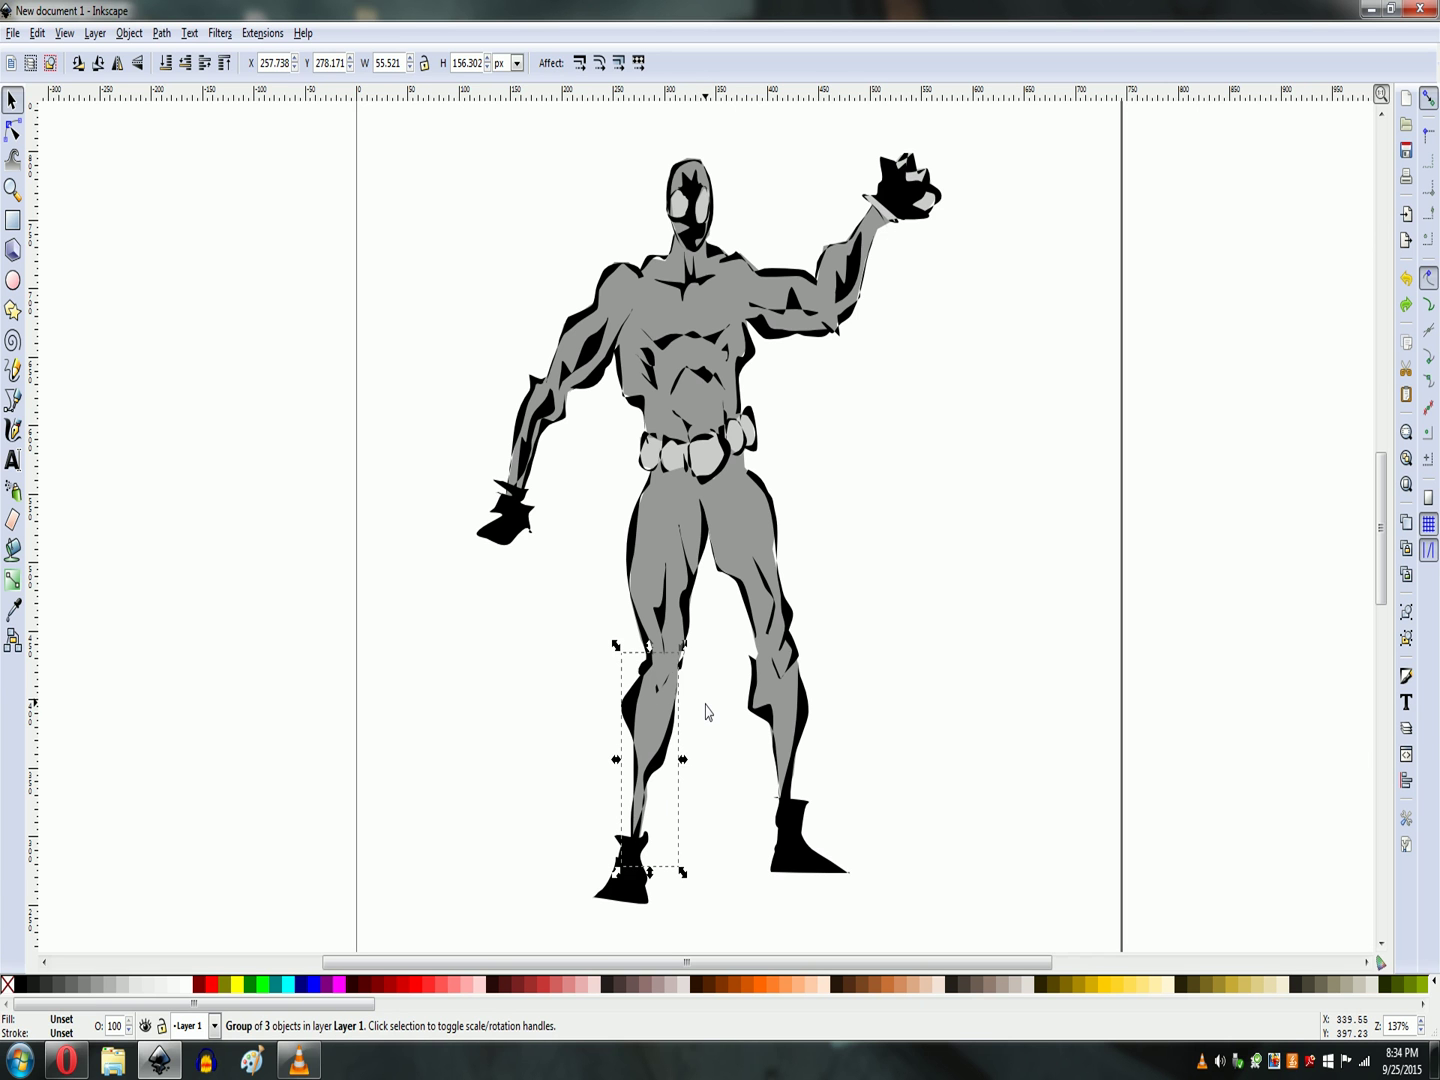
Group the lower leg pieces on the raised arm's side, and test the group by moving it aside and undoing the move
left_click_drag(734, 628, 840, 838)
key("ctrl+g")
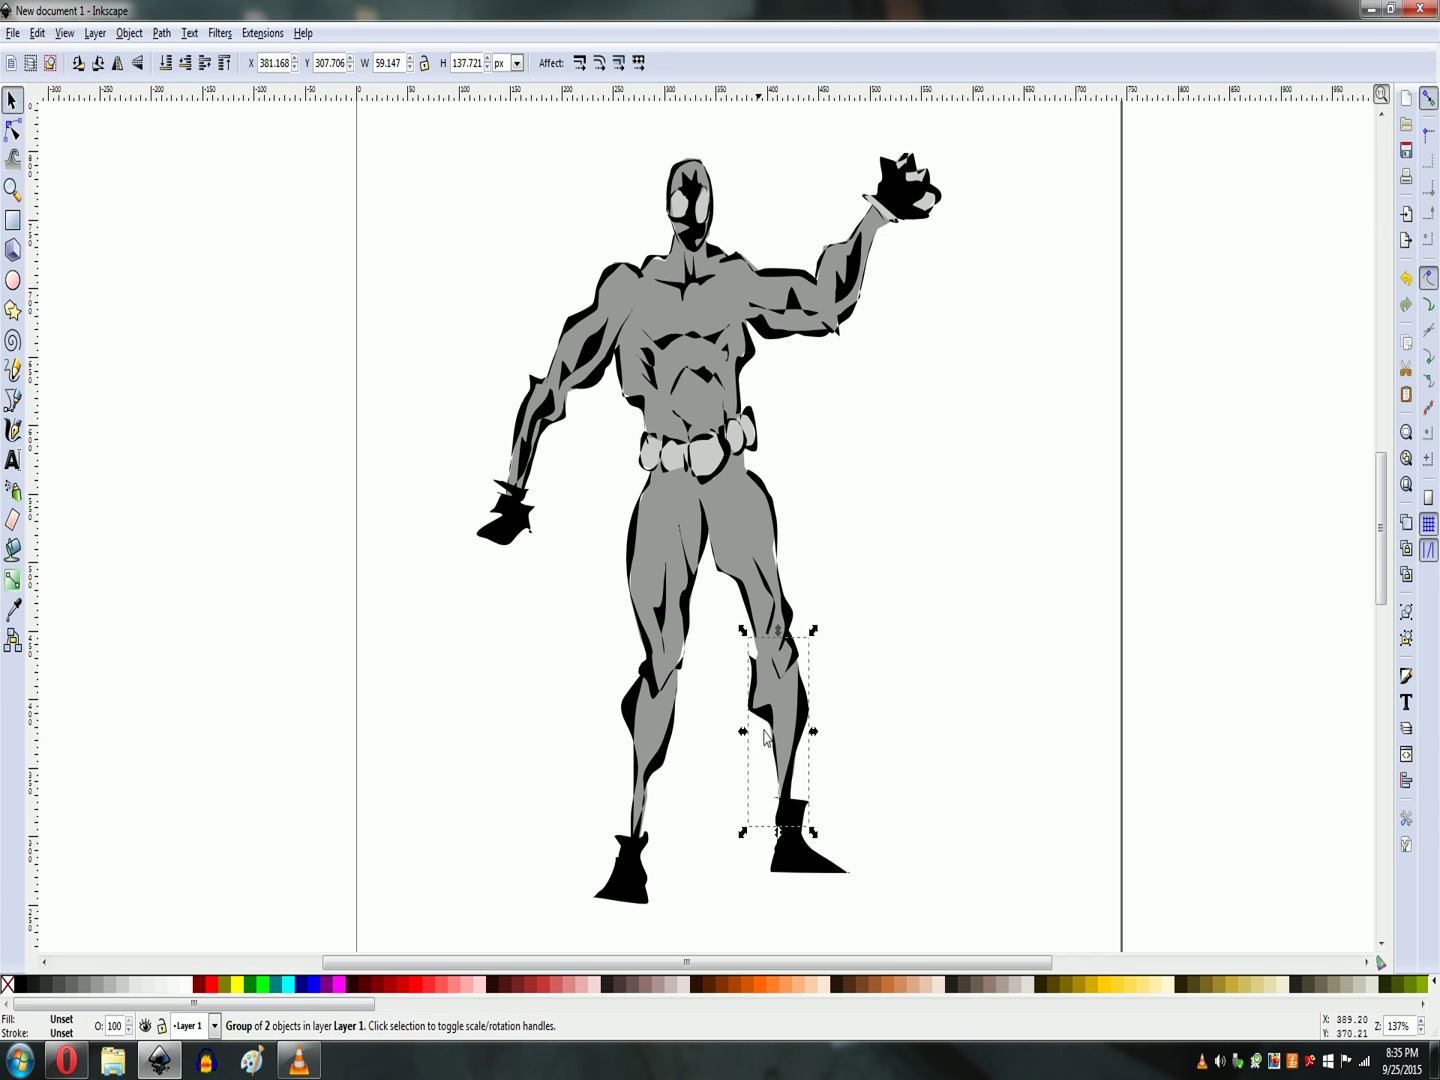
left_click_drag(786, 712, 982, 679)
key("ctrl+z")
Group the pieces of the foot on the raised arm's side, and group the pieces of the other foot separately
left_click(797, 864)
left_click(1038, 802)
left_click_drag(866, 762, 734, 920)
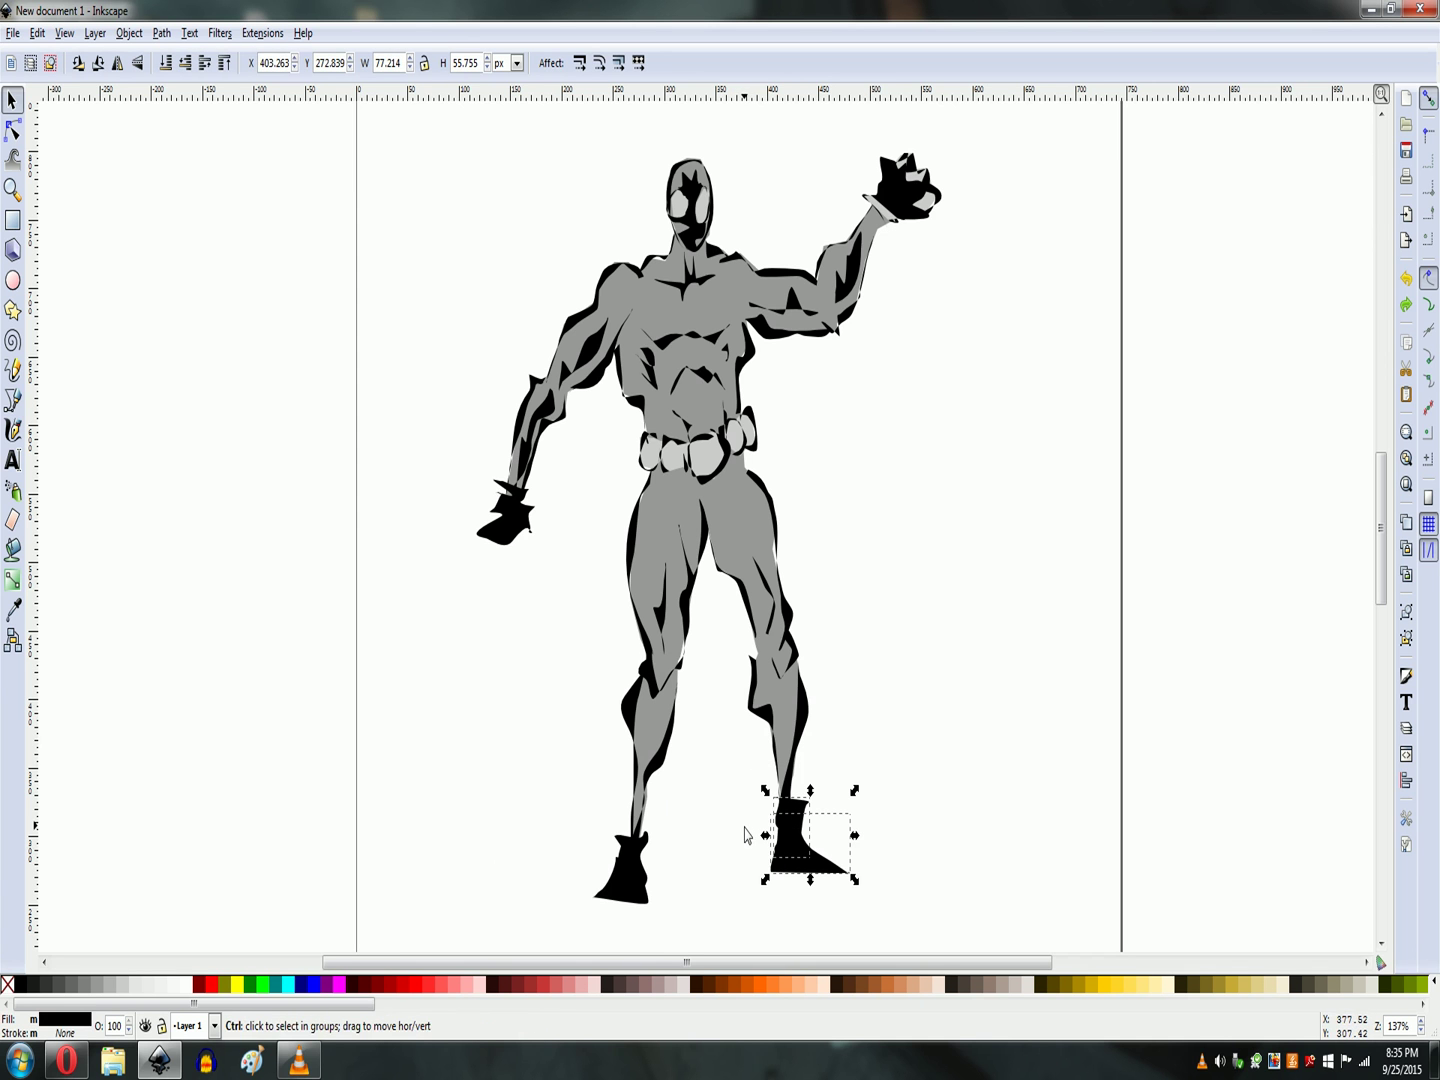
key("ctrl+g")
left_click_drag(586, 821, 666, 930)
key("ctrl+g")
left_click(723, 769)
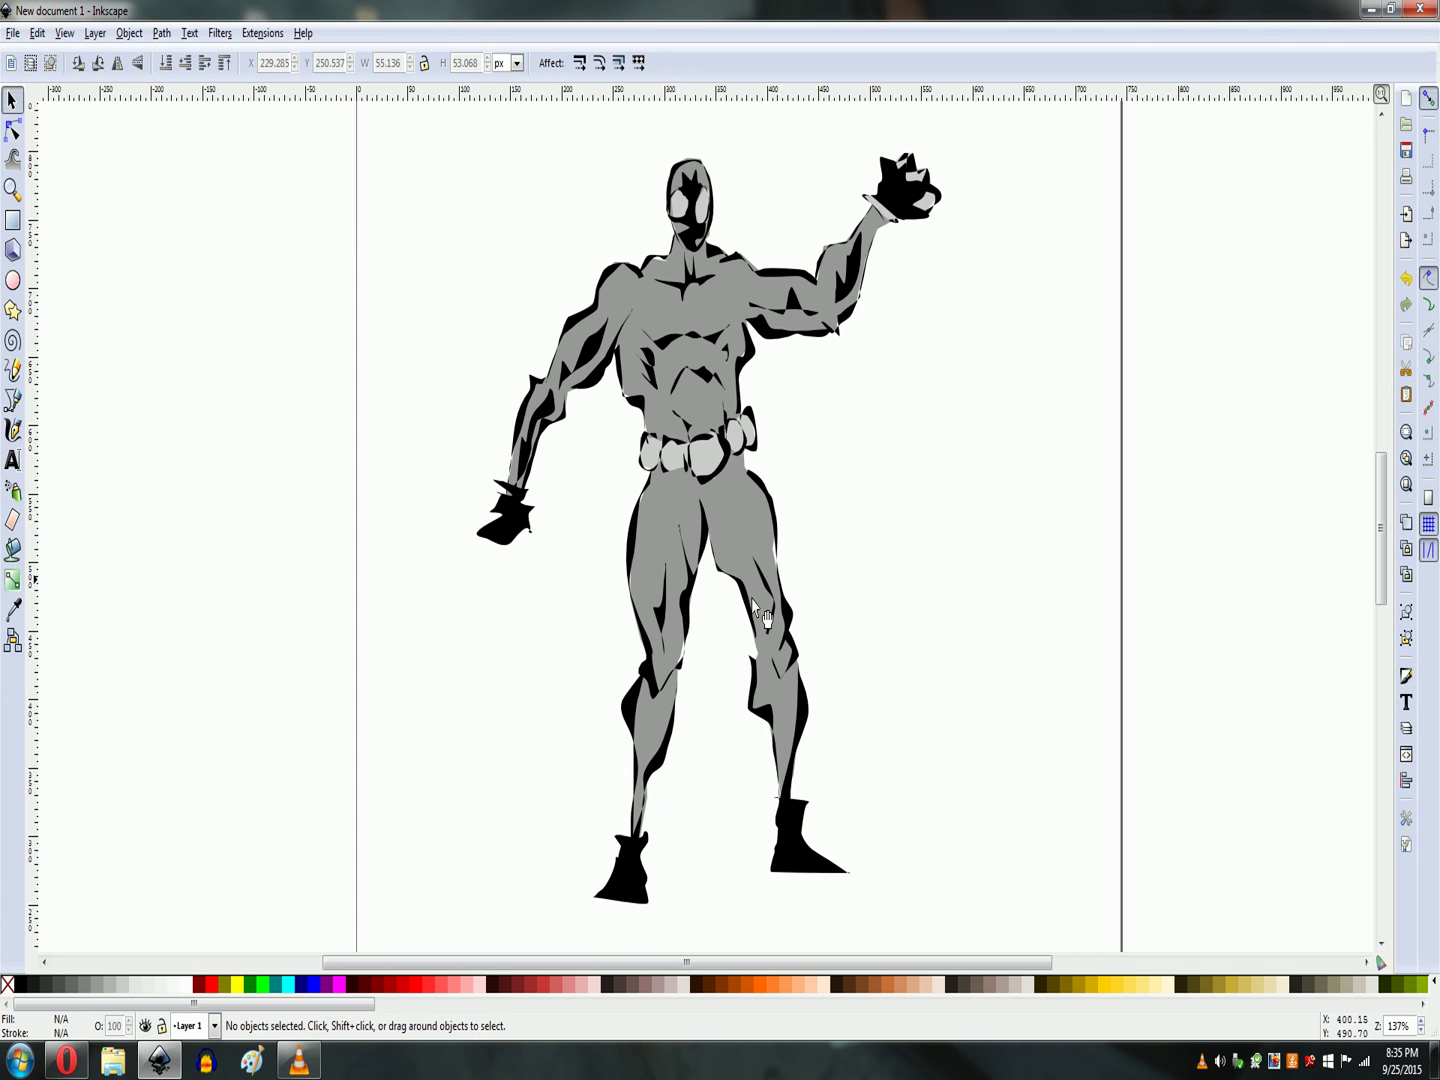
Rotate the thigh, lower leg and foot on the raised arm's side together around the hip so the leg swings outward and up
left_click(722, 509)
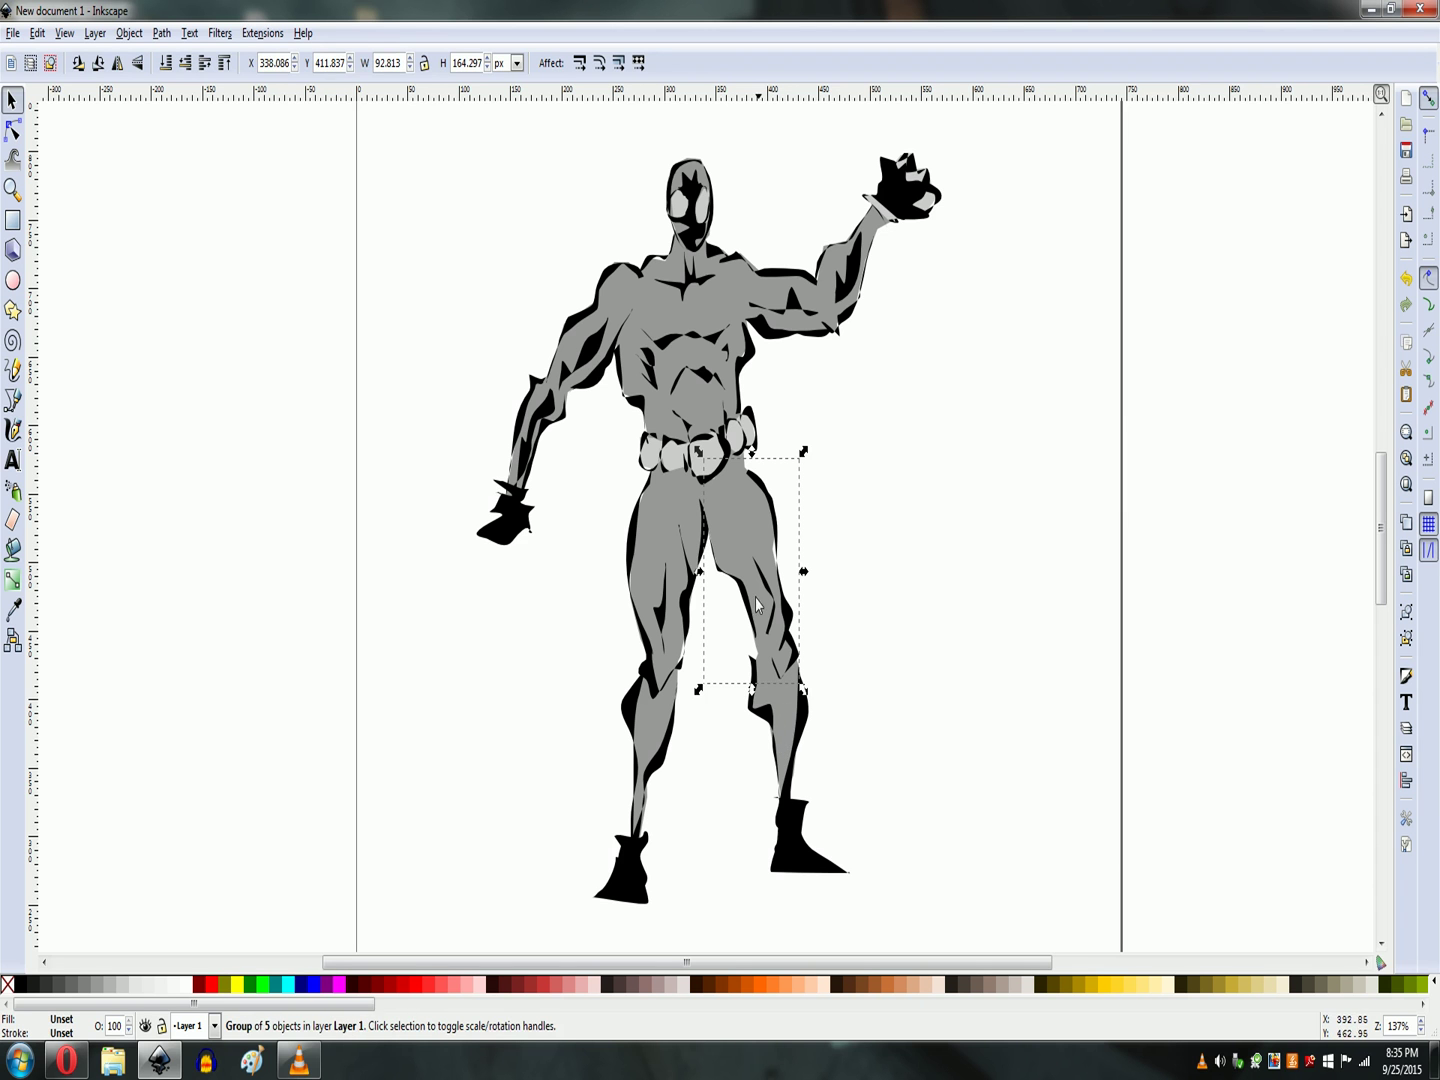
left_click(797, 761, "shift")
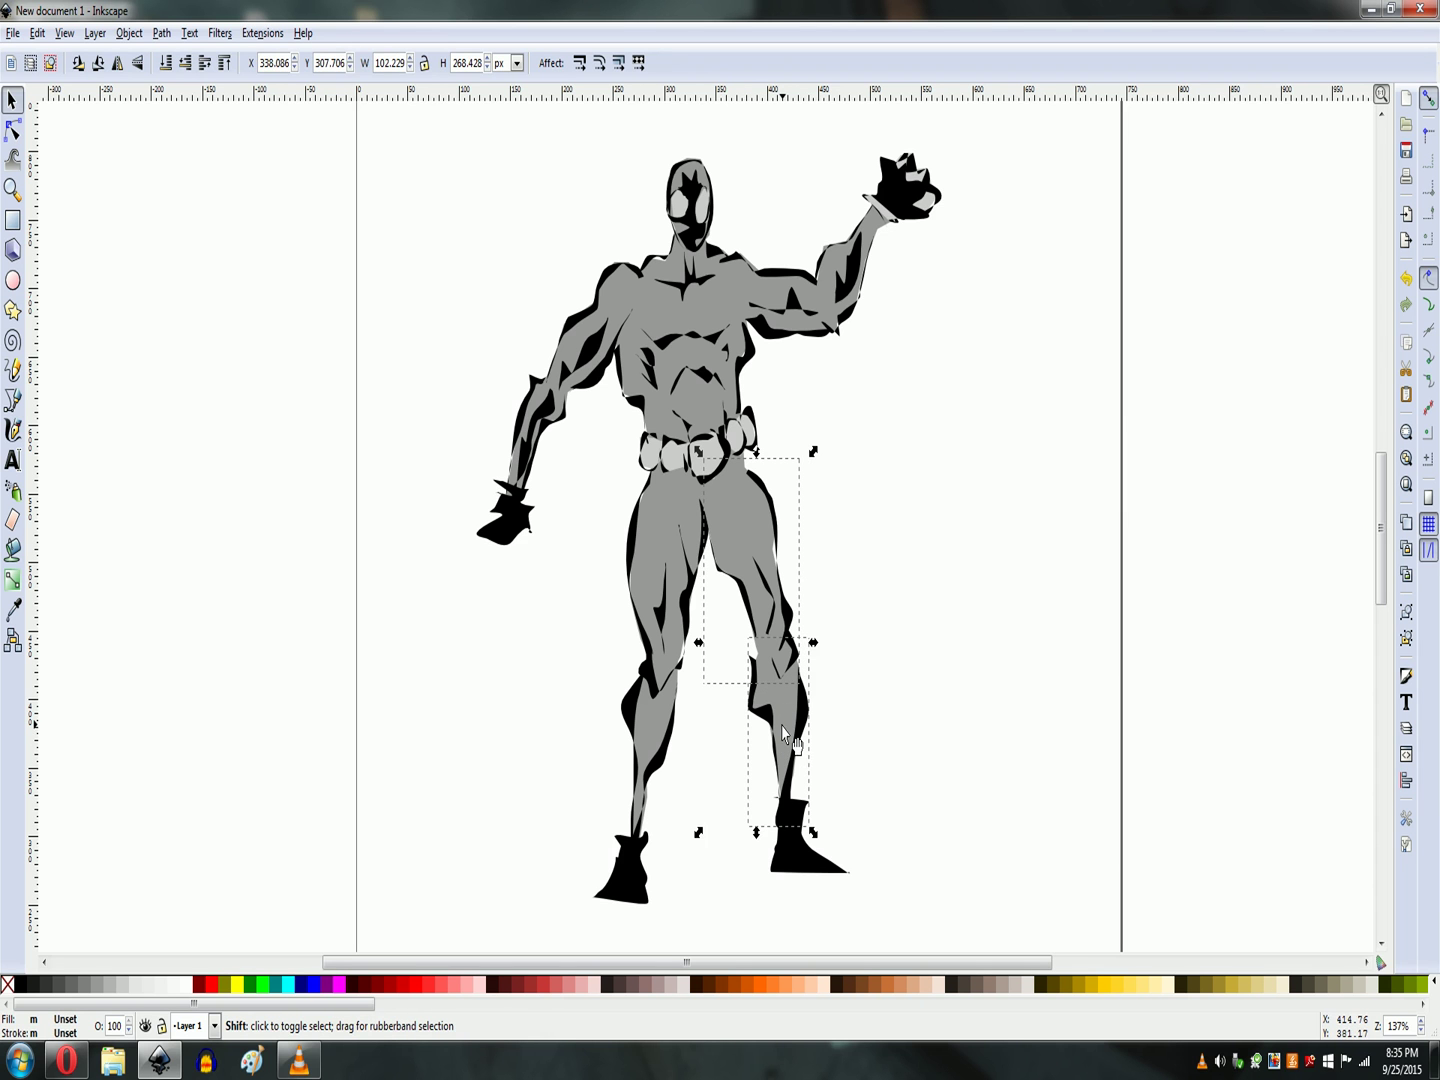
left_click(804, 874, "shift")
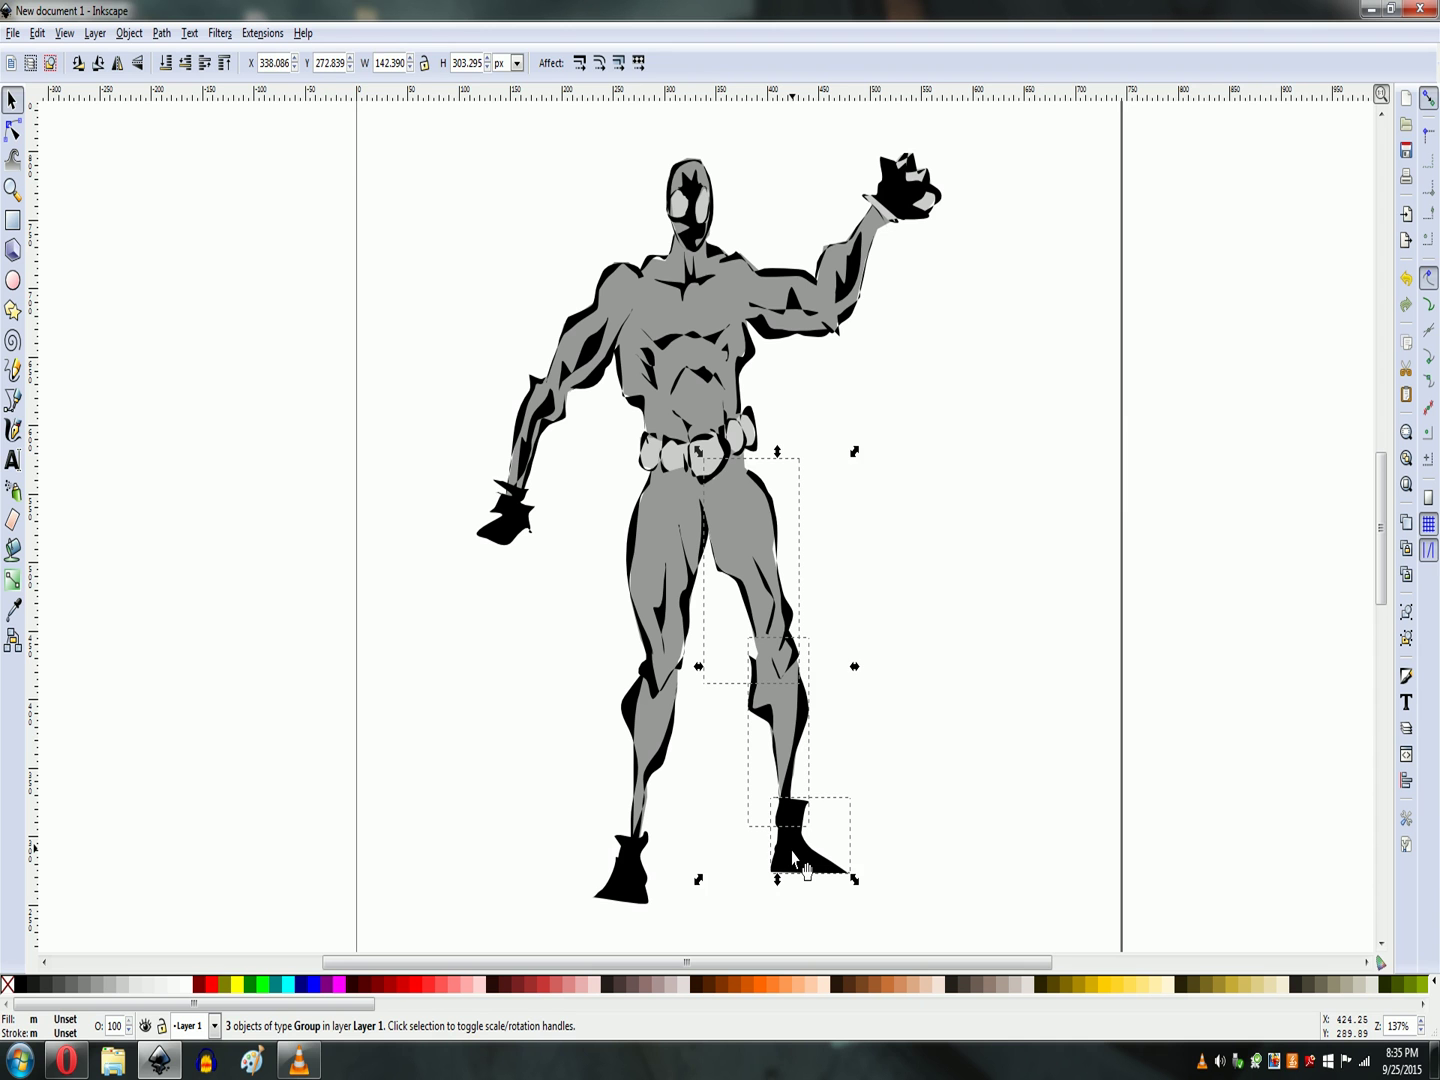
left_click(794, 855)
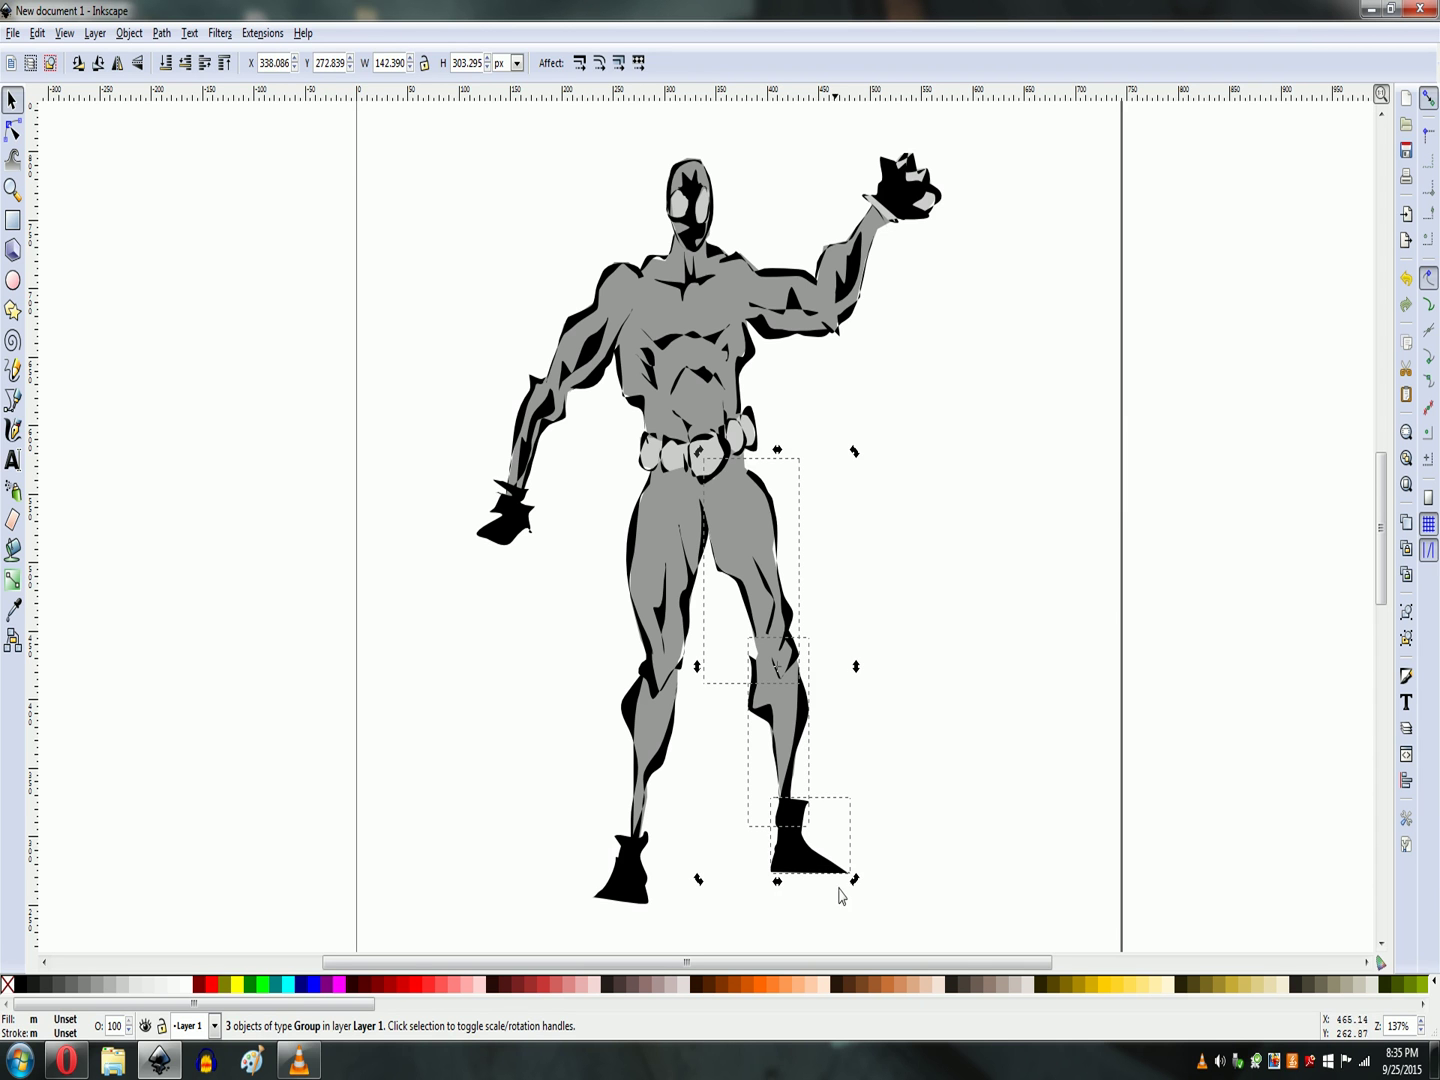
left_click_drag(778, 670, 722, 493)
left_click_drag(854, 879, 980, 733)
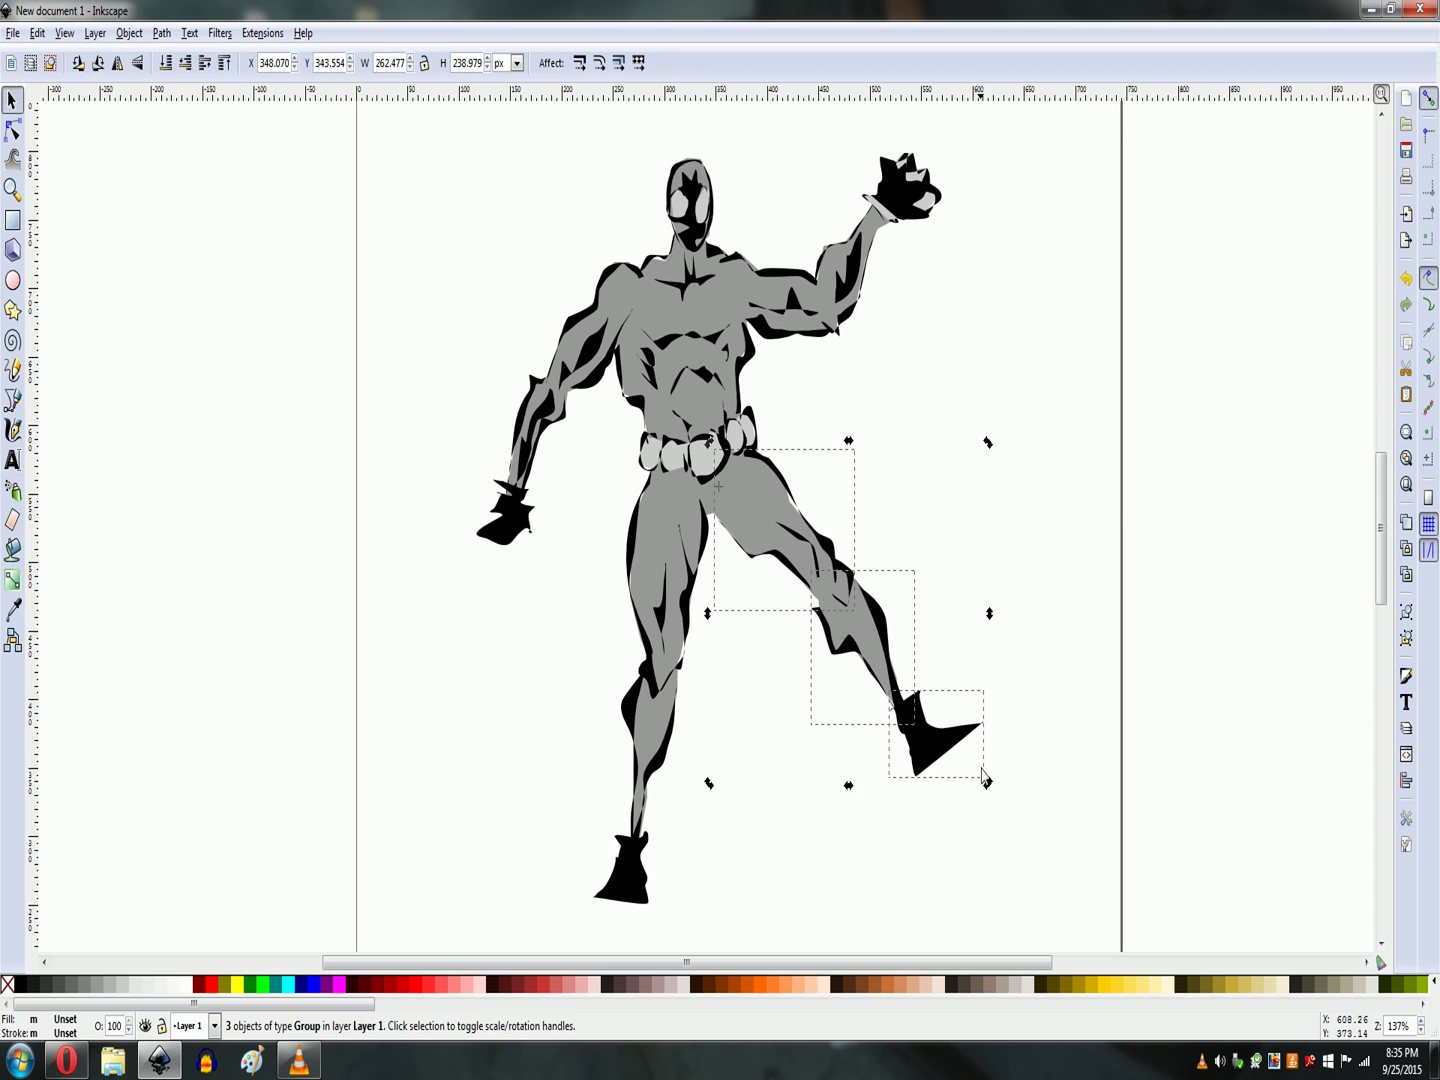
left_click_drag(989, 786, 1057, 679)
Rotate the raised leg's lower leg and foot around the knee so they hang down from the lifted thigh
left_click(919, 784)
left_click(893, 599)
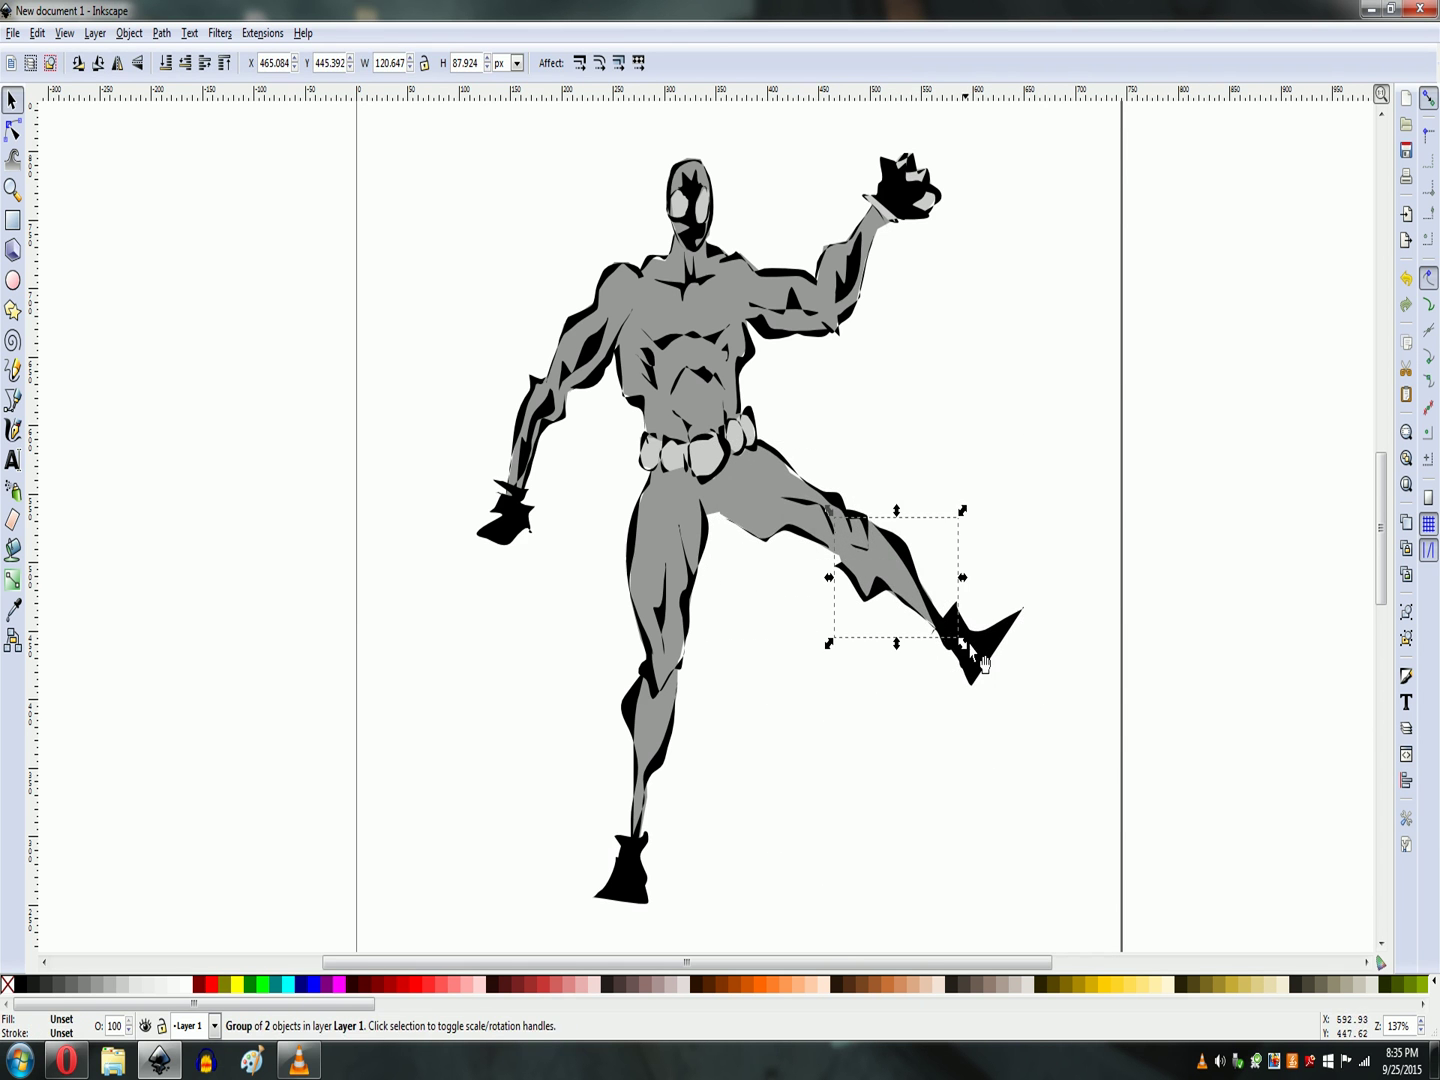
left_click(980, 678, "shift")
left_click(980, 673)
left_click_drag(716, 492, 853, 540)
left_click_drag(1022, 698, 835, 825)
left_click(997, 590)
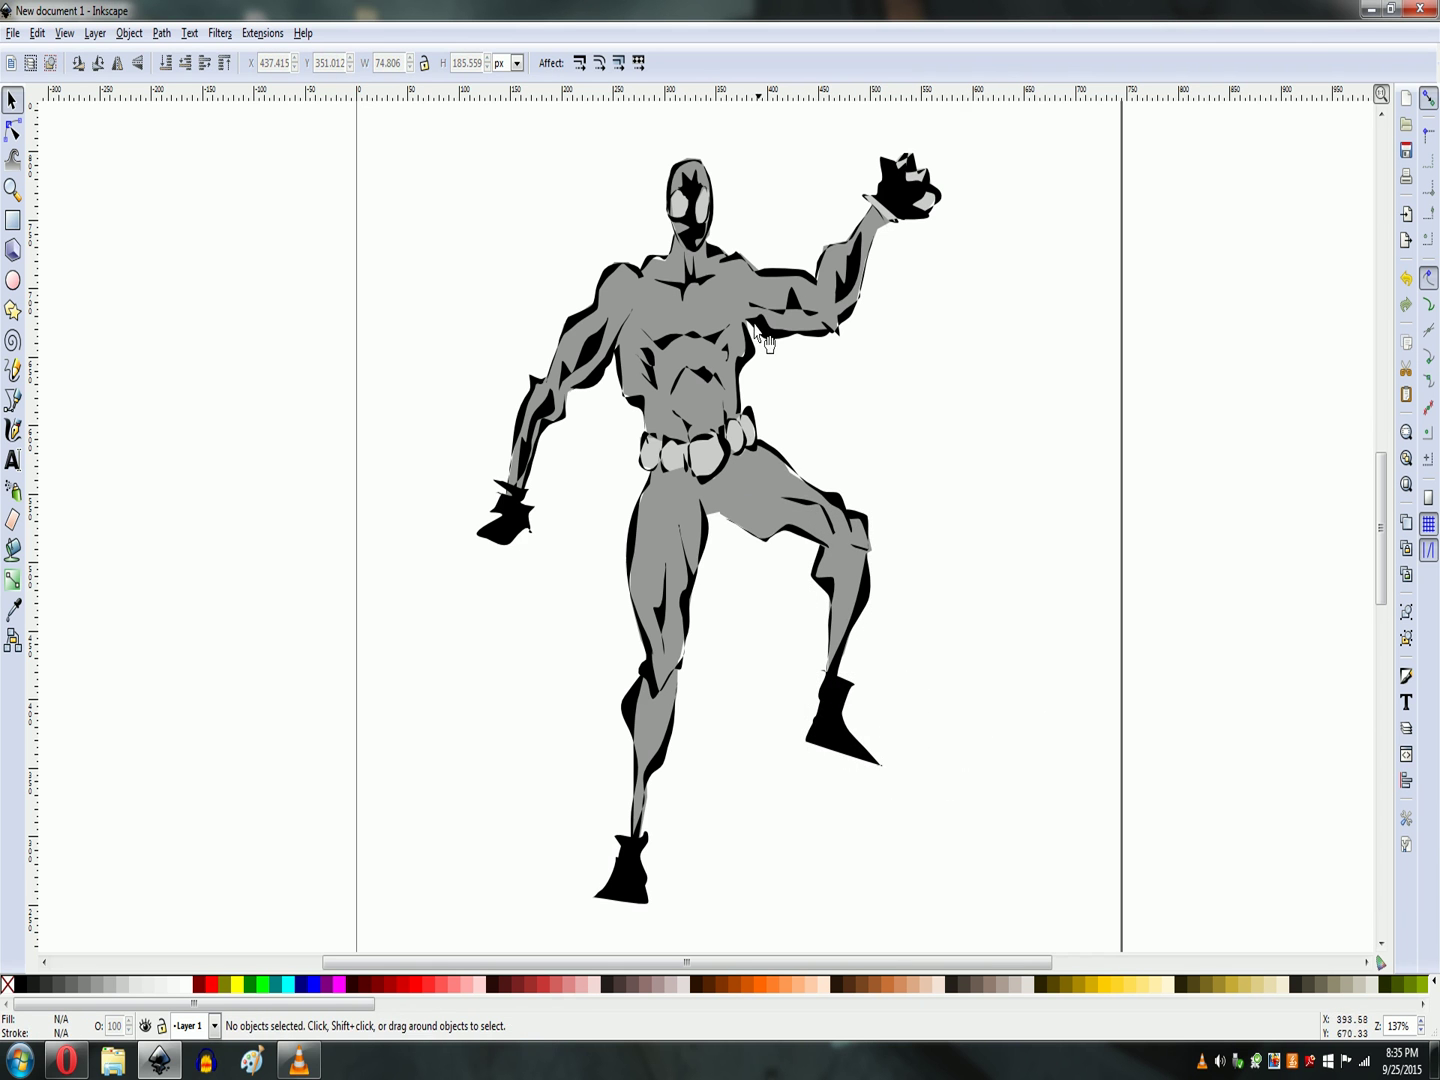
Rotate the raised arm's upper arm, forearm and hand together around the shoulder so the whole arm sits slightly lower
left_click(755, 261)
left_click(865, 252, "shift")
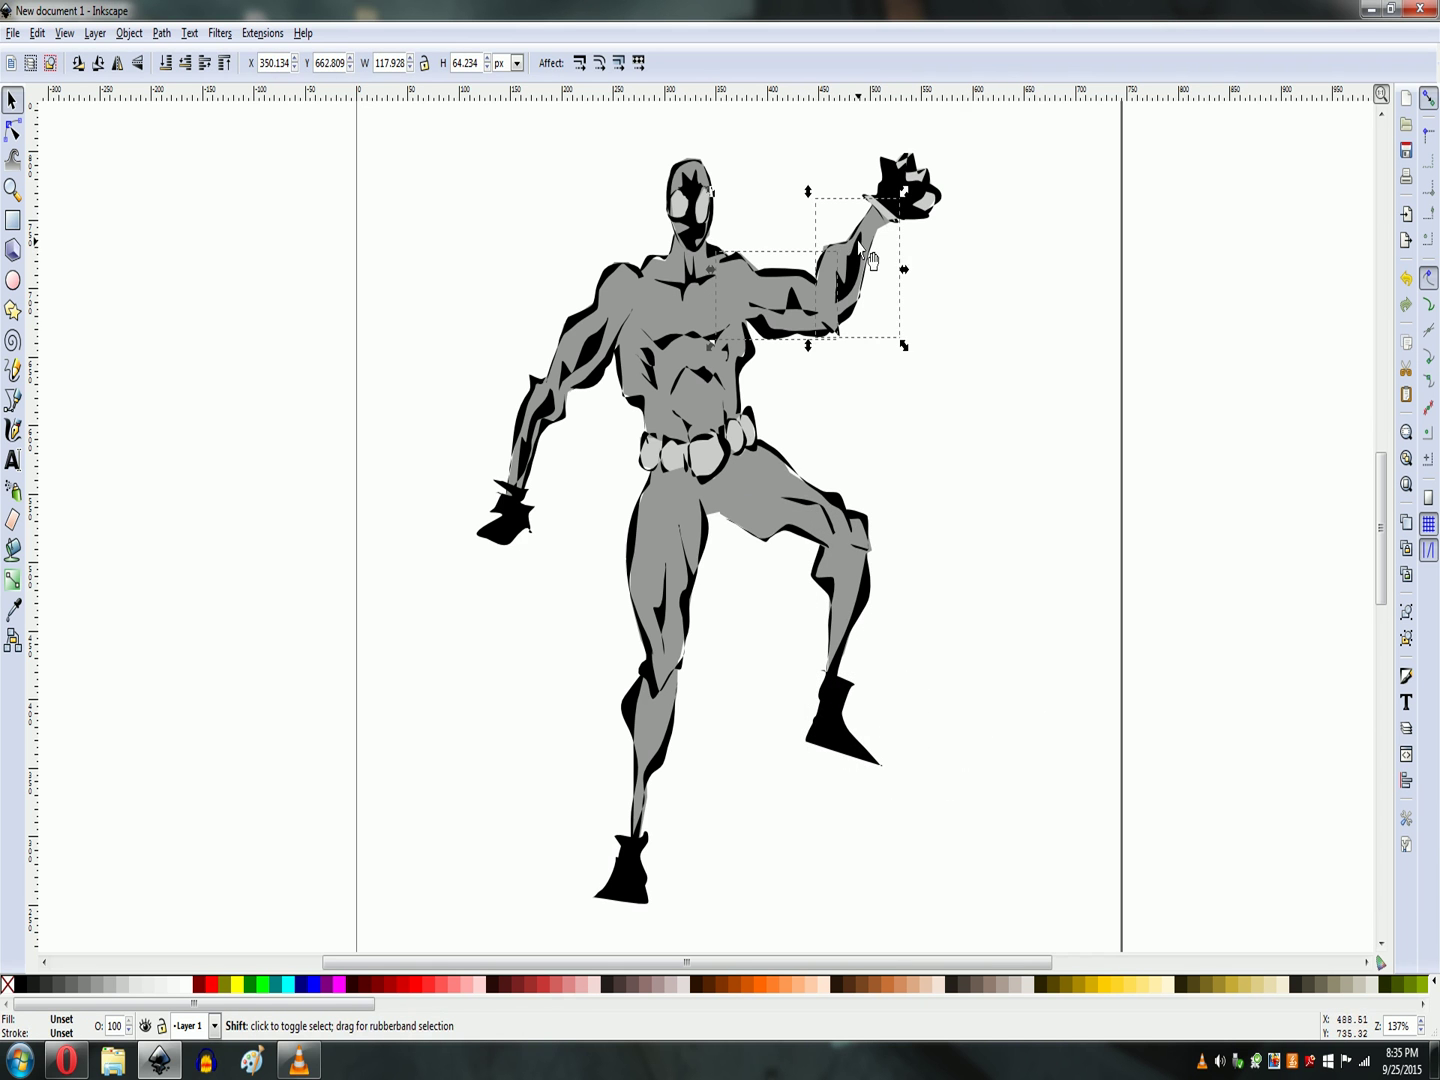
left_click(918, 195, "shift")
left_click(869, 283)
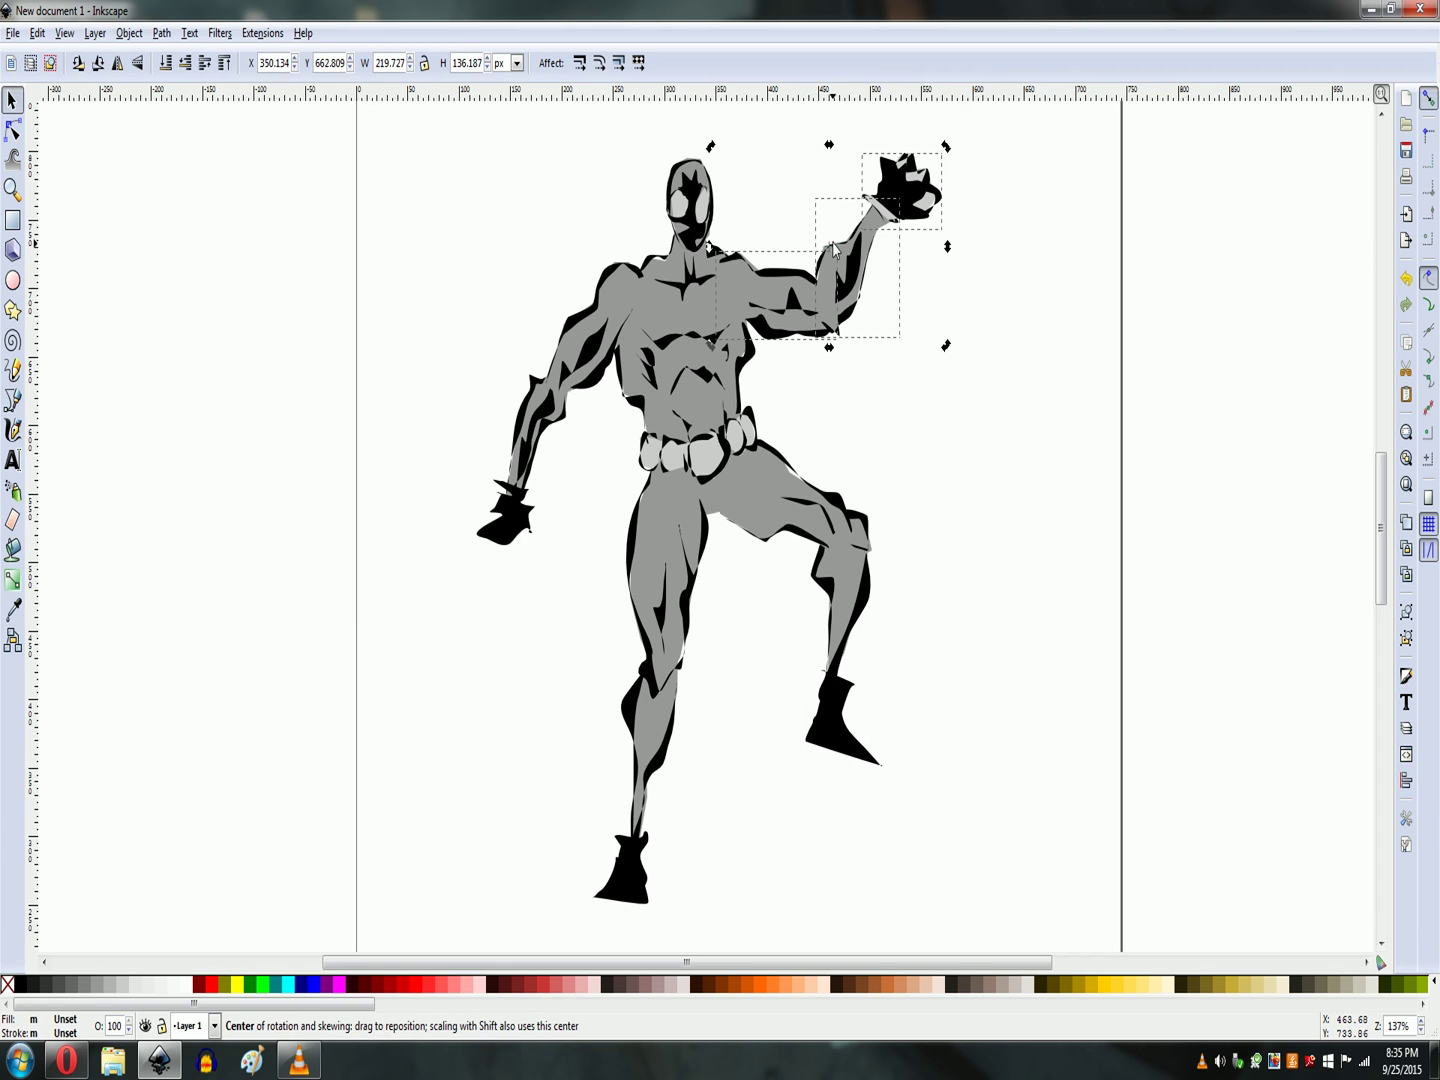
left_click_drag(829, 256, 725, 275)
left_click_drag(948, 148, 977, 287)
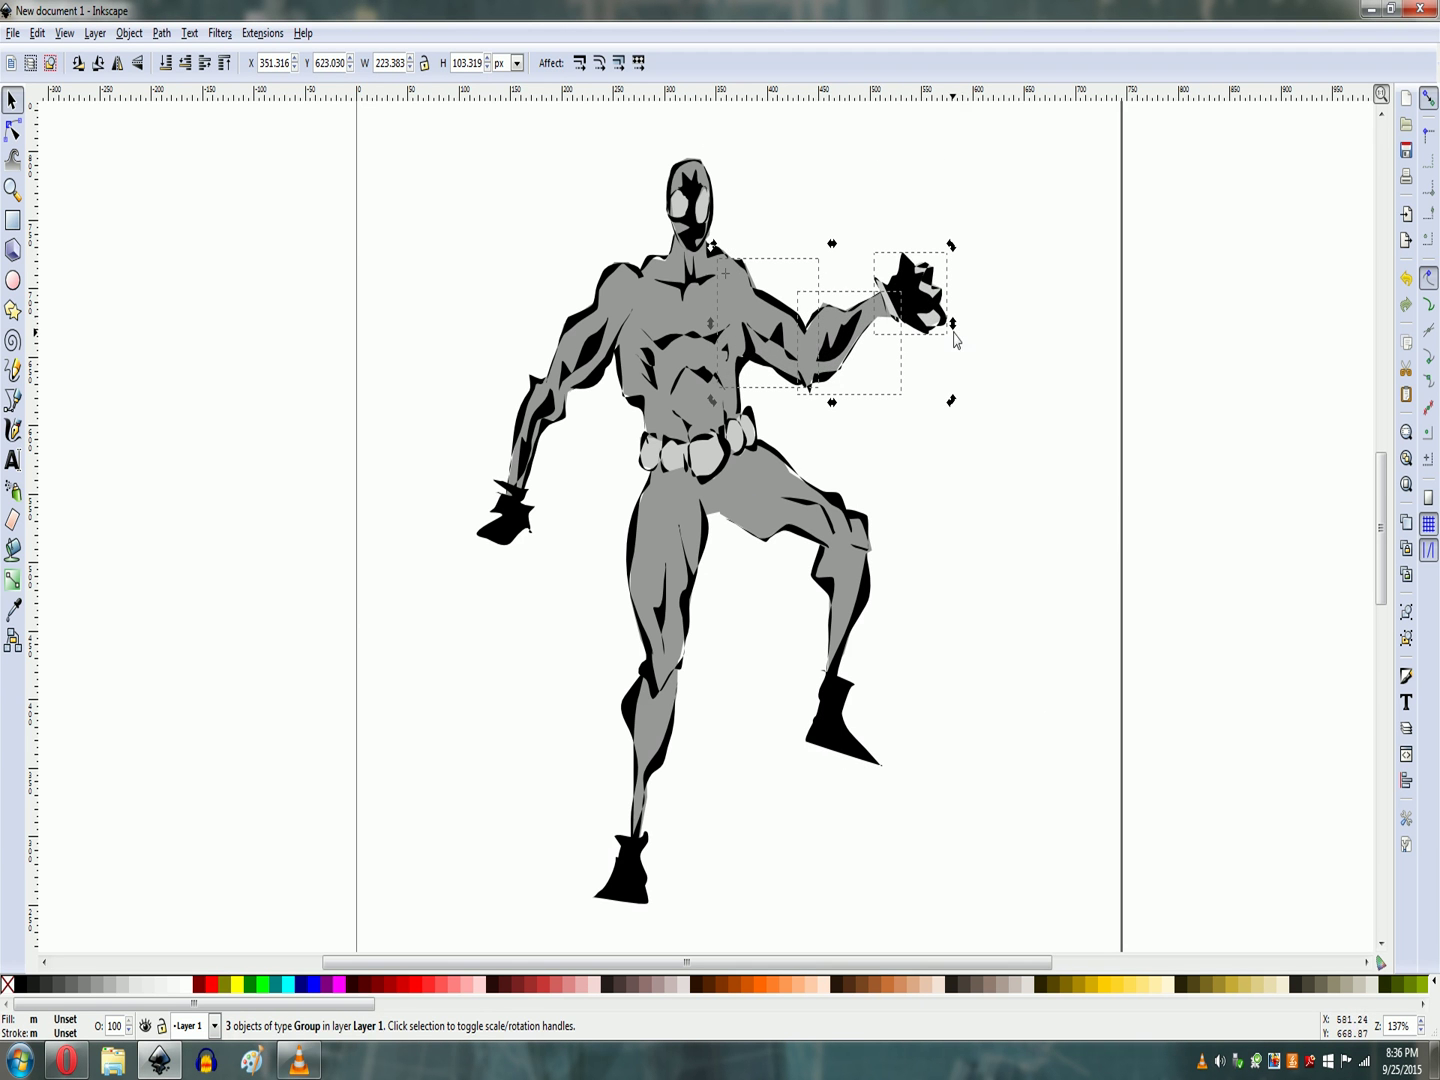
left_click_drag(953, 246, 961, 191)
Rotate the raised arm's forearm and hand around the elbow so the forearm bends up toward the head
left_click(928, 365)
left_click(865, 305)
left_click(920, 250, "shift")
left_click(857, 329)
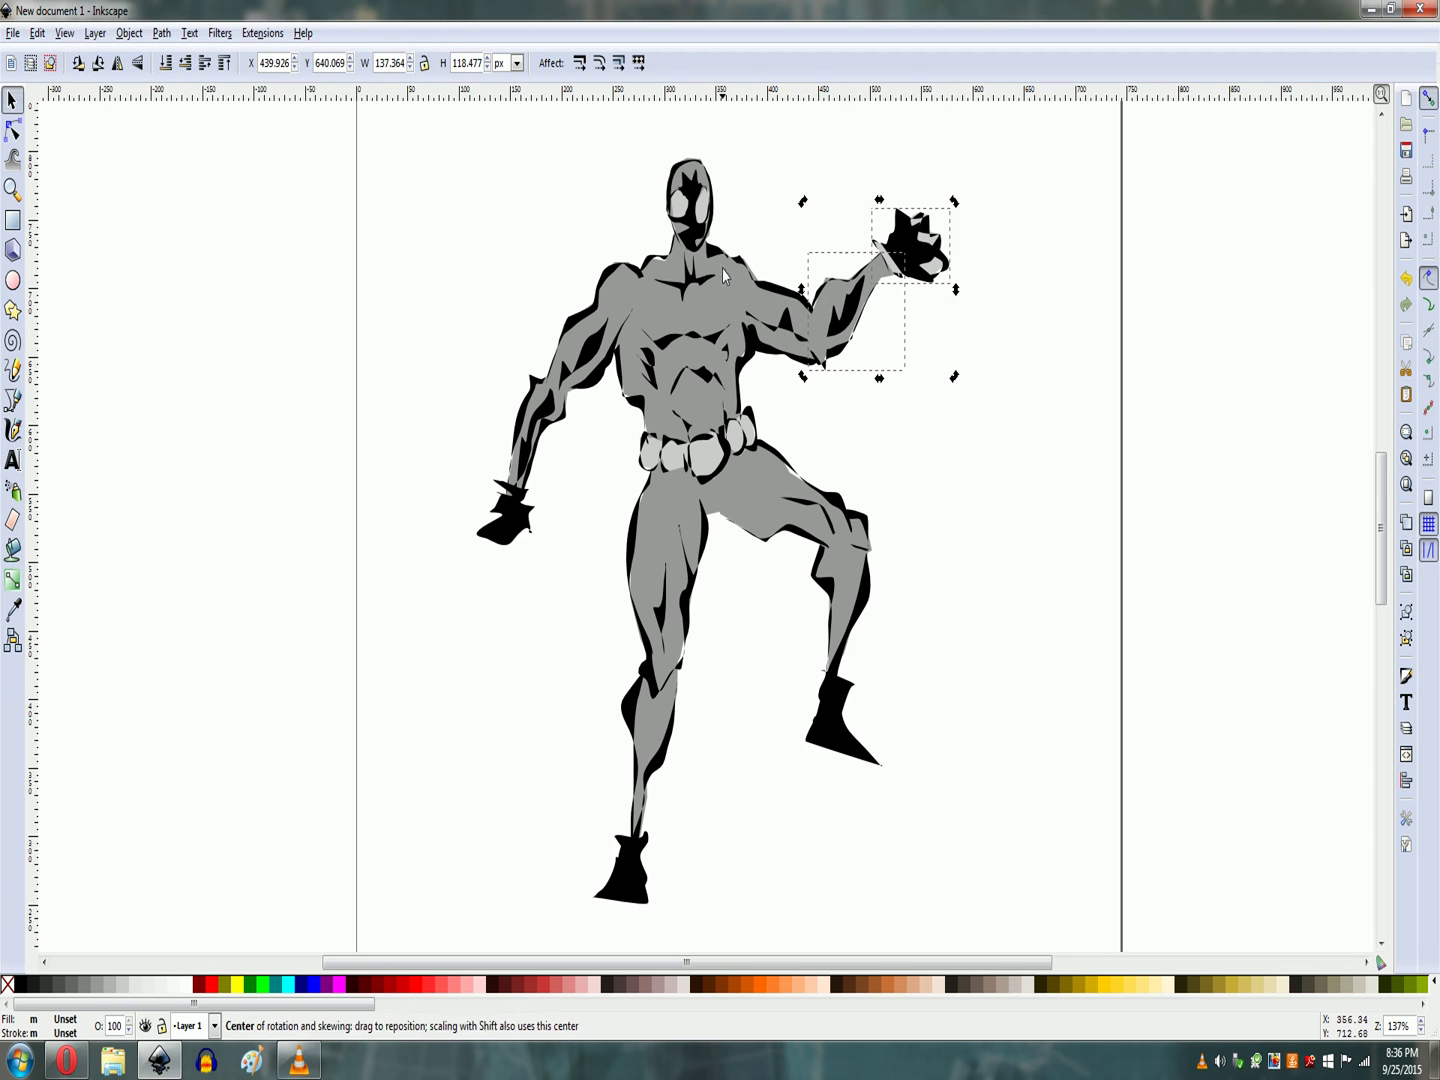
left_click_drag(724, 275, 822, 364)
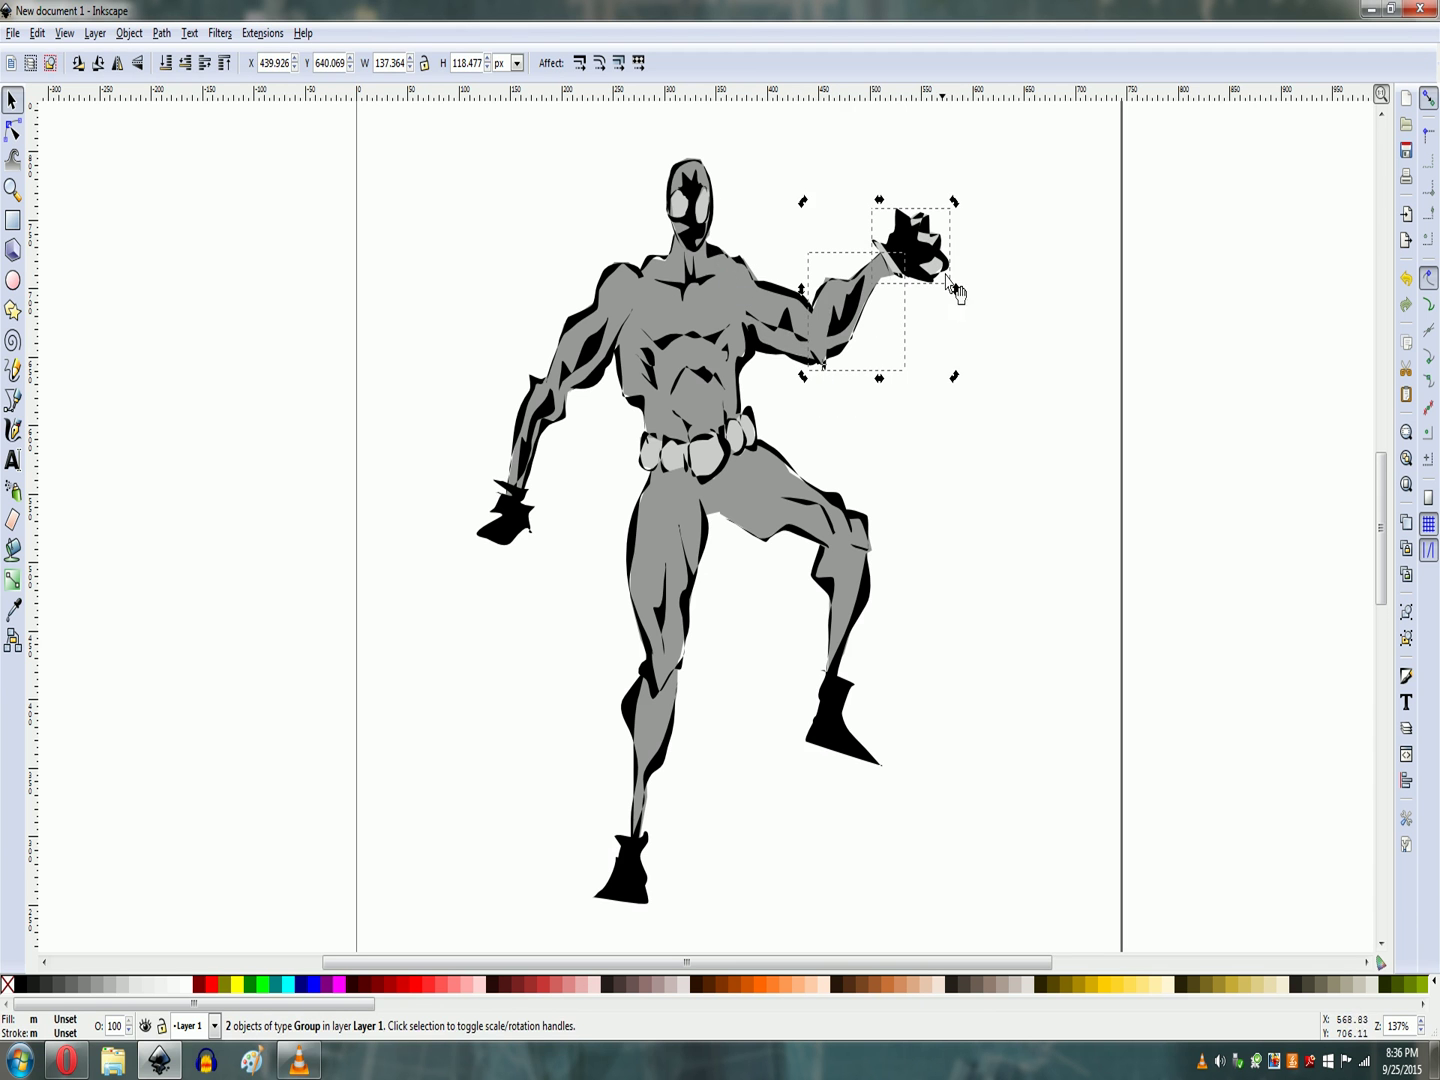
left_click_drag(954, 204, 882, 148)
left_click(787, 512)
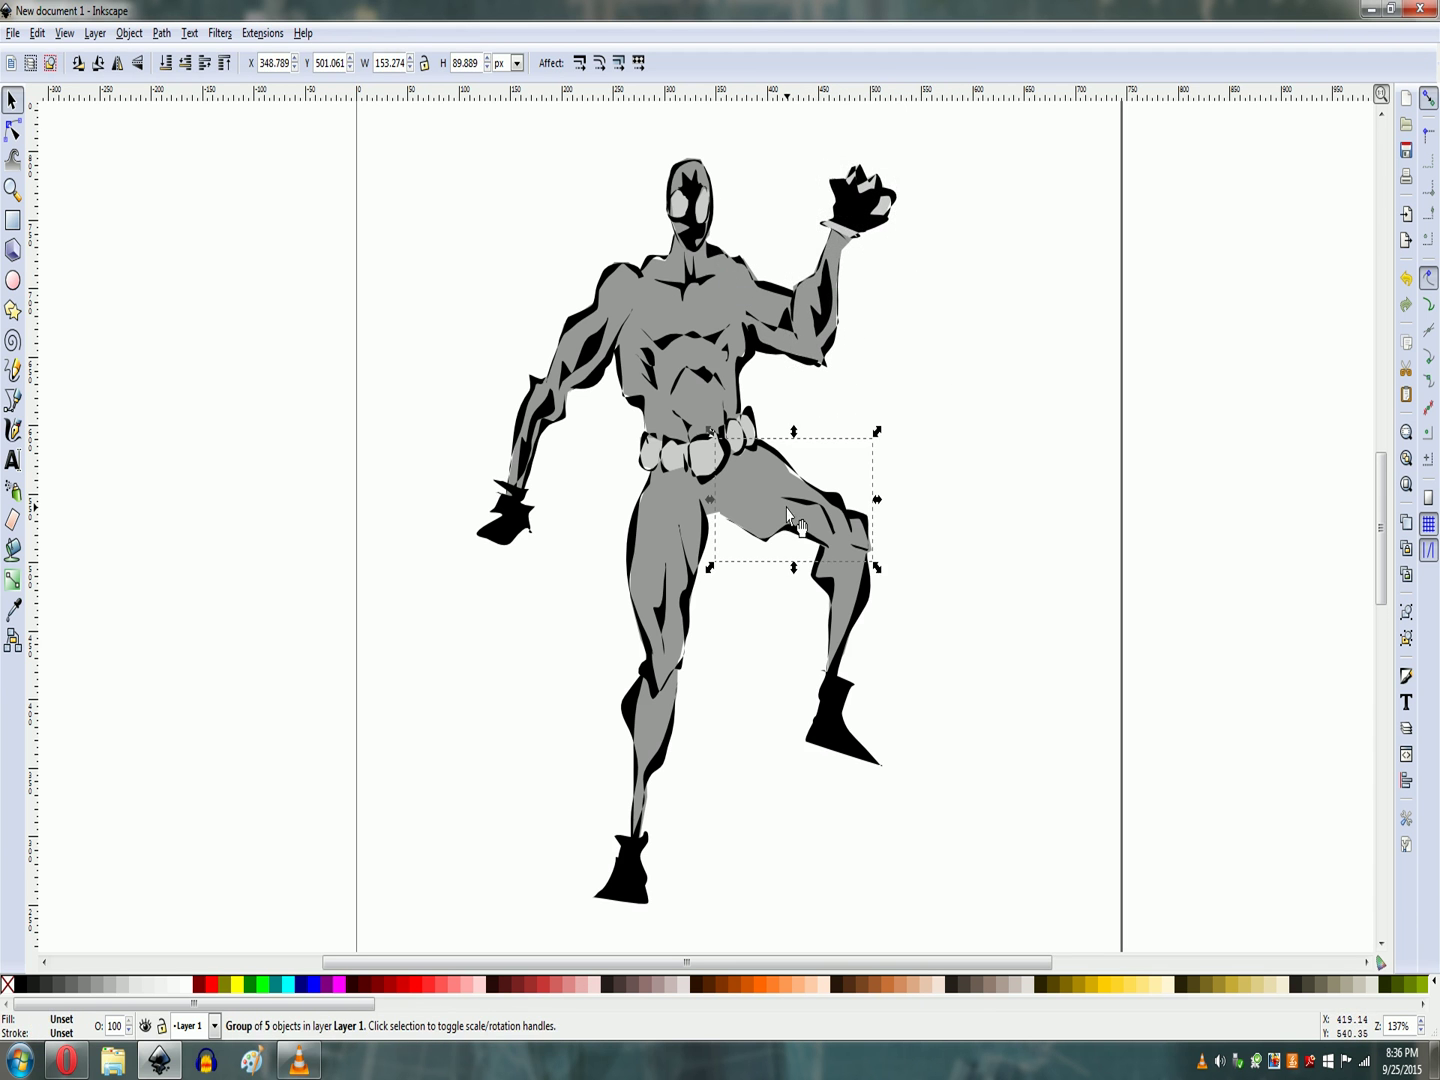
left_click(845, 630, "shift")
left_click(879, 616)
left_click(860, 641)
left_click(851, 710, "shift")
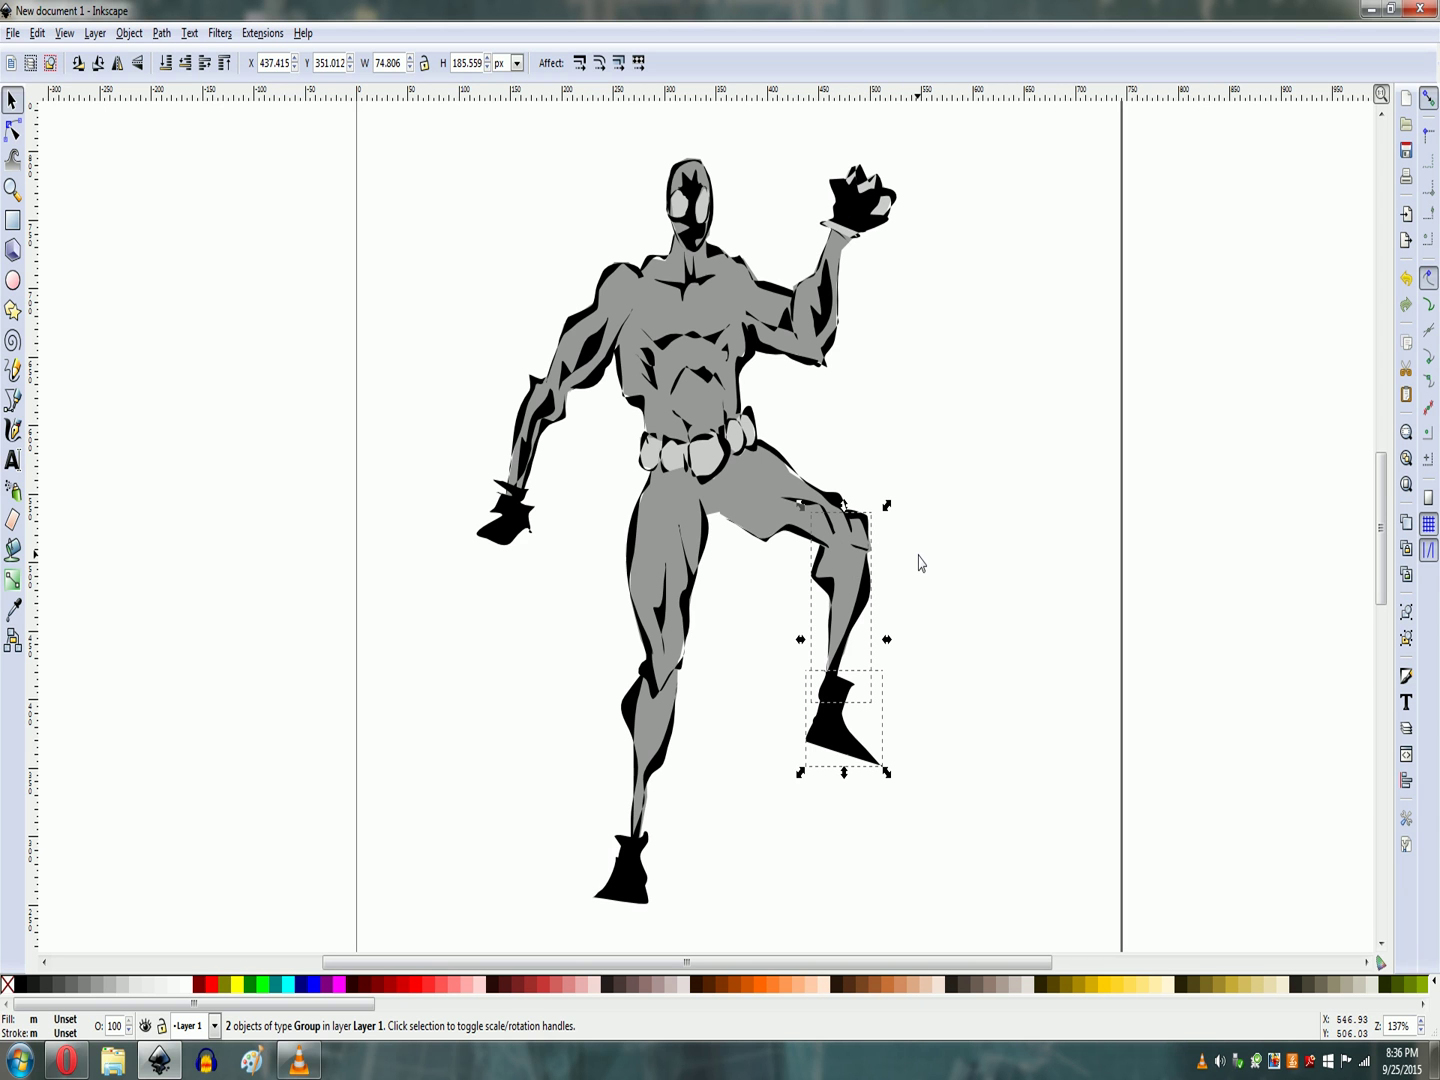
Test whether the lowered forearm's pieces belong together by moving one aside and undoing the move
left_click(532, 468)
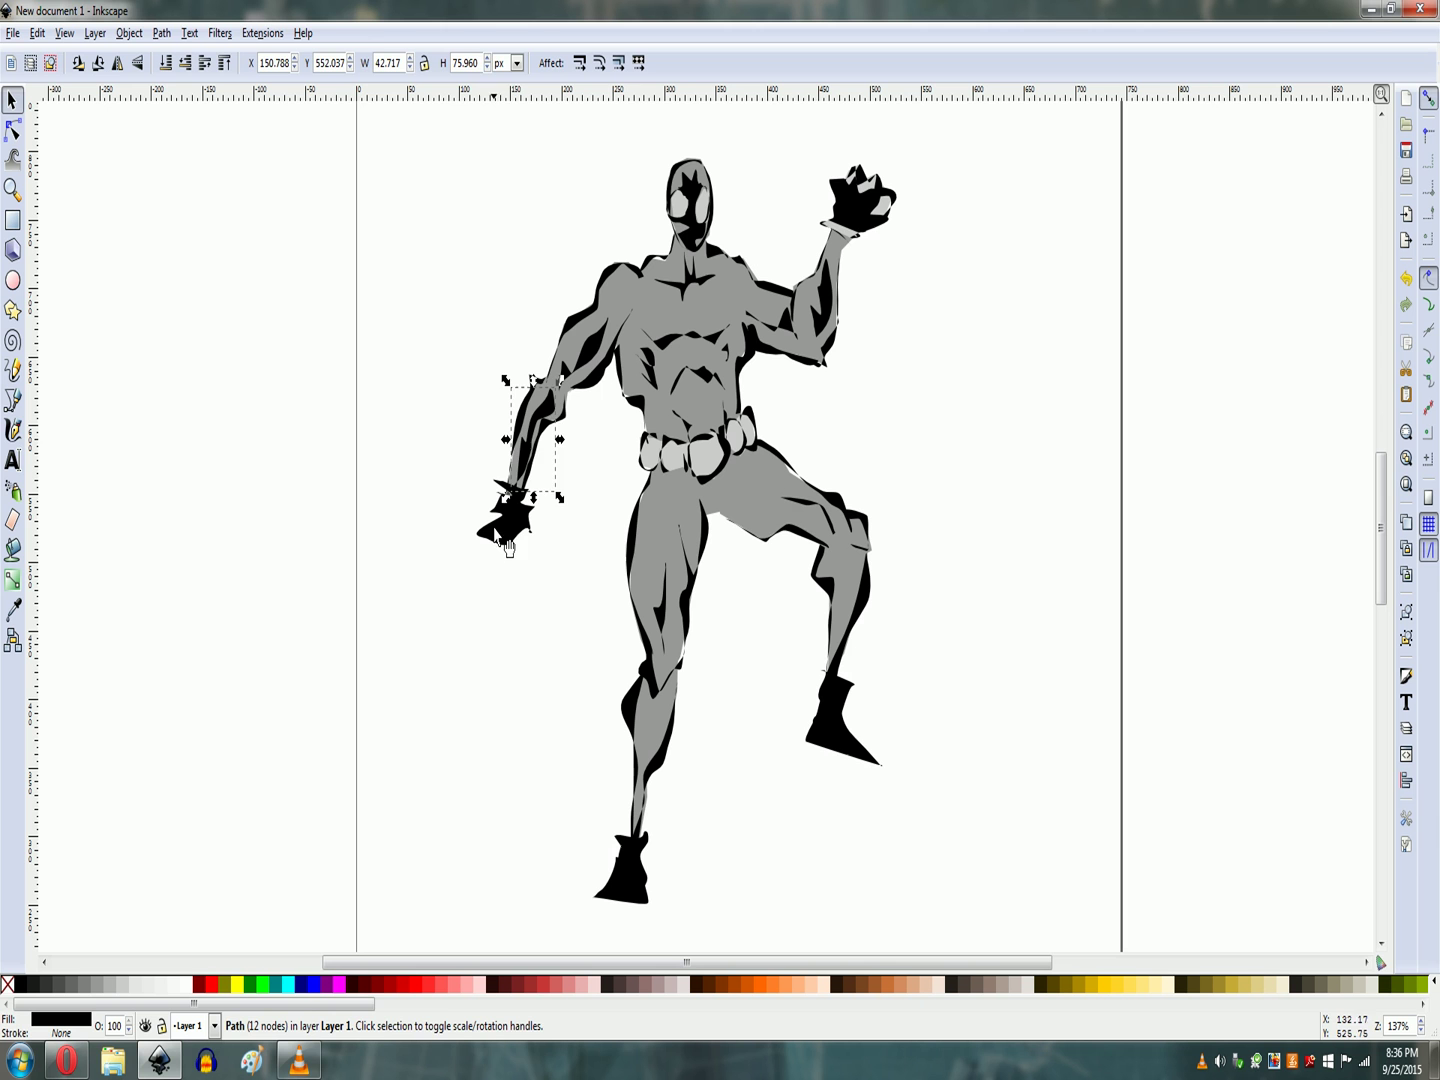
left_click_drag(555, 425, 448, 425)
key("ctrl+z")
left_click(479, 392)
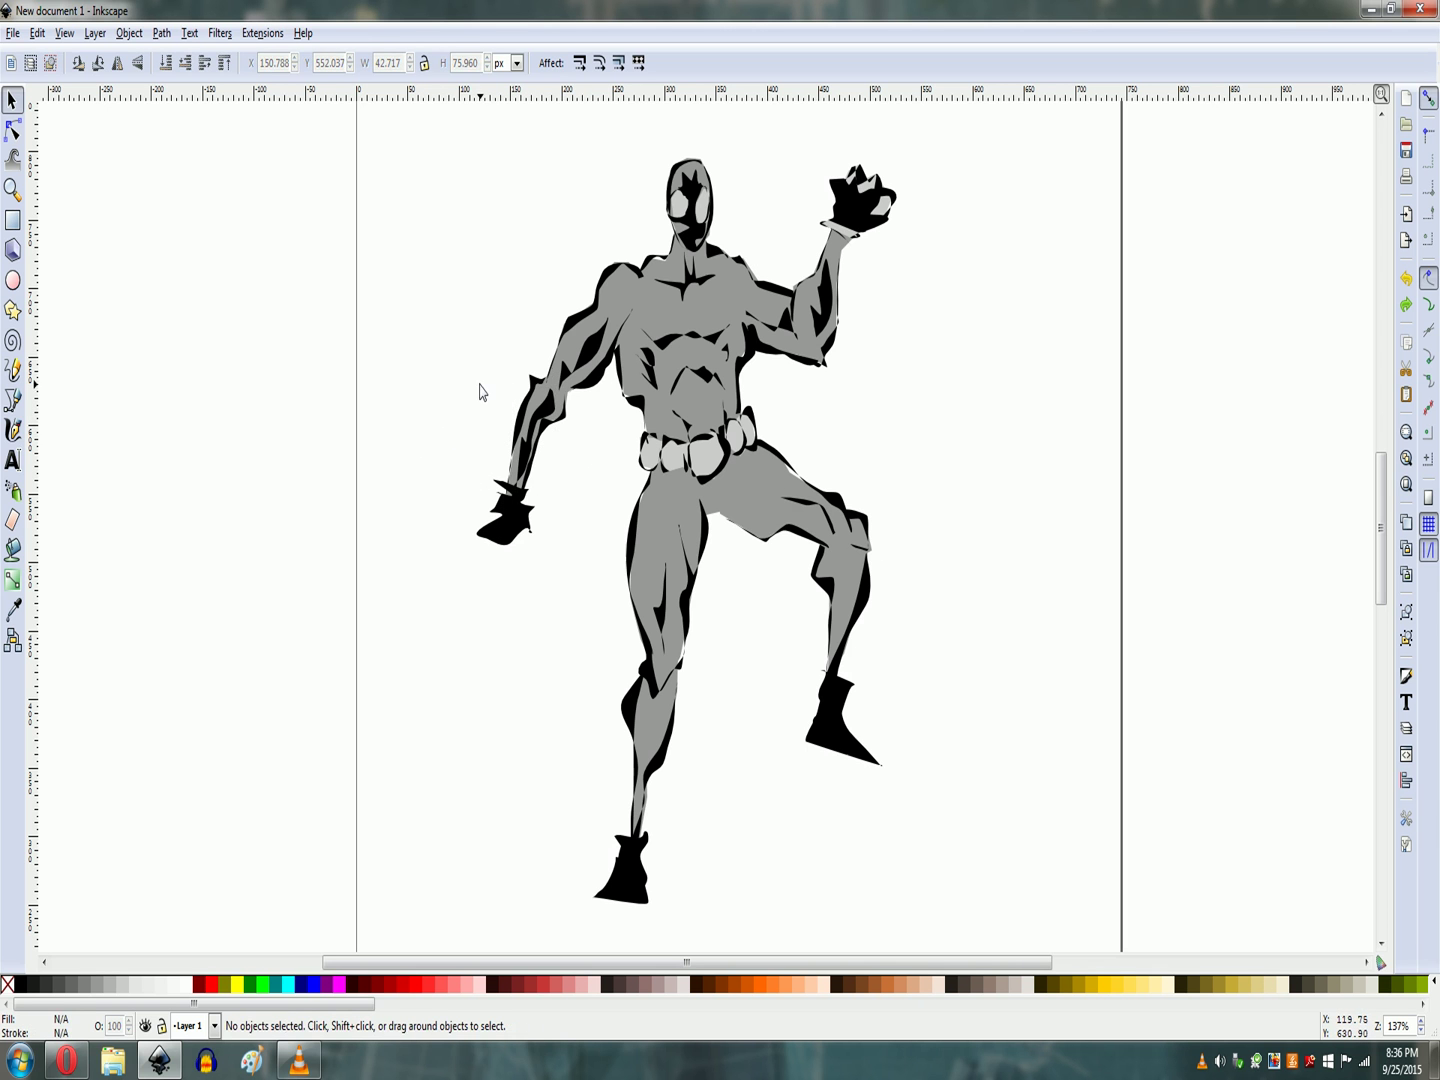
Select the four pieces of the lowered arm's forearm and group them
left_click(568, 415)
left_click(530, 438)
left_click(476, 373)
left_click_drag(466, 331, 598, 558)
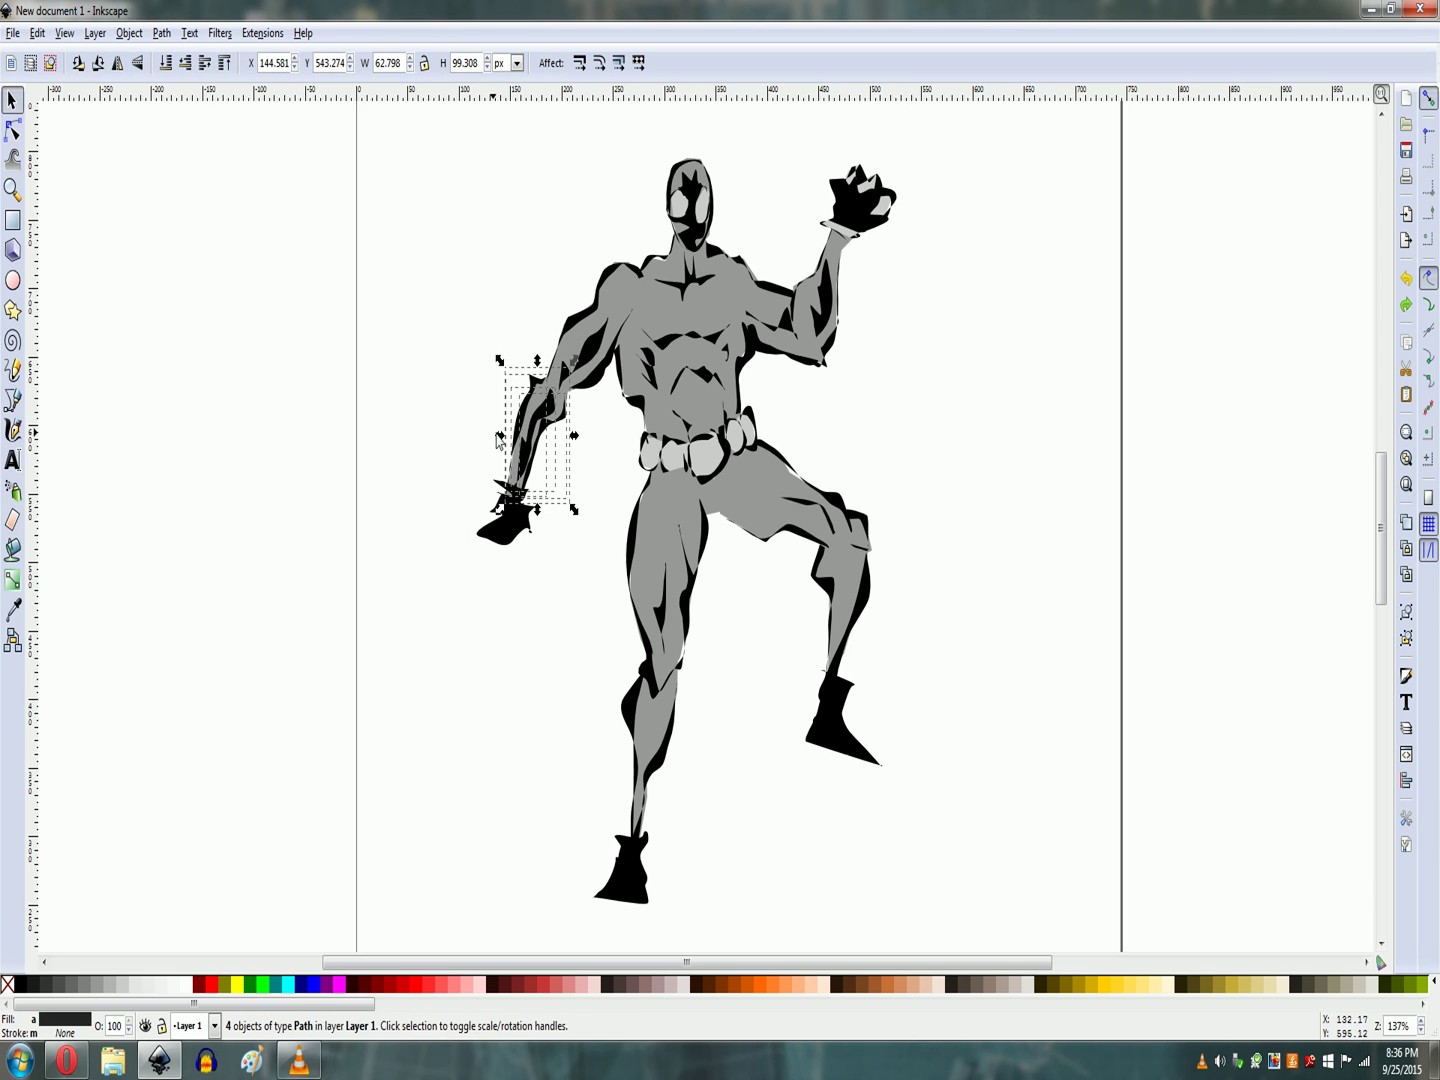
key("ctrl+g")
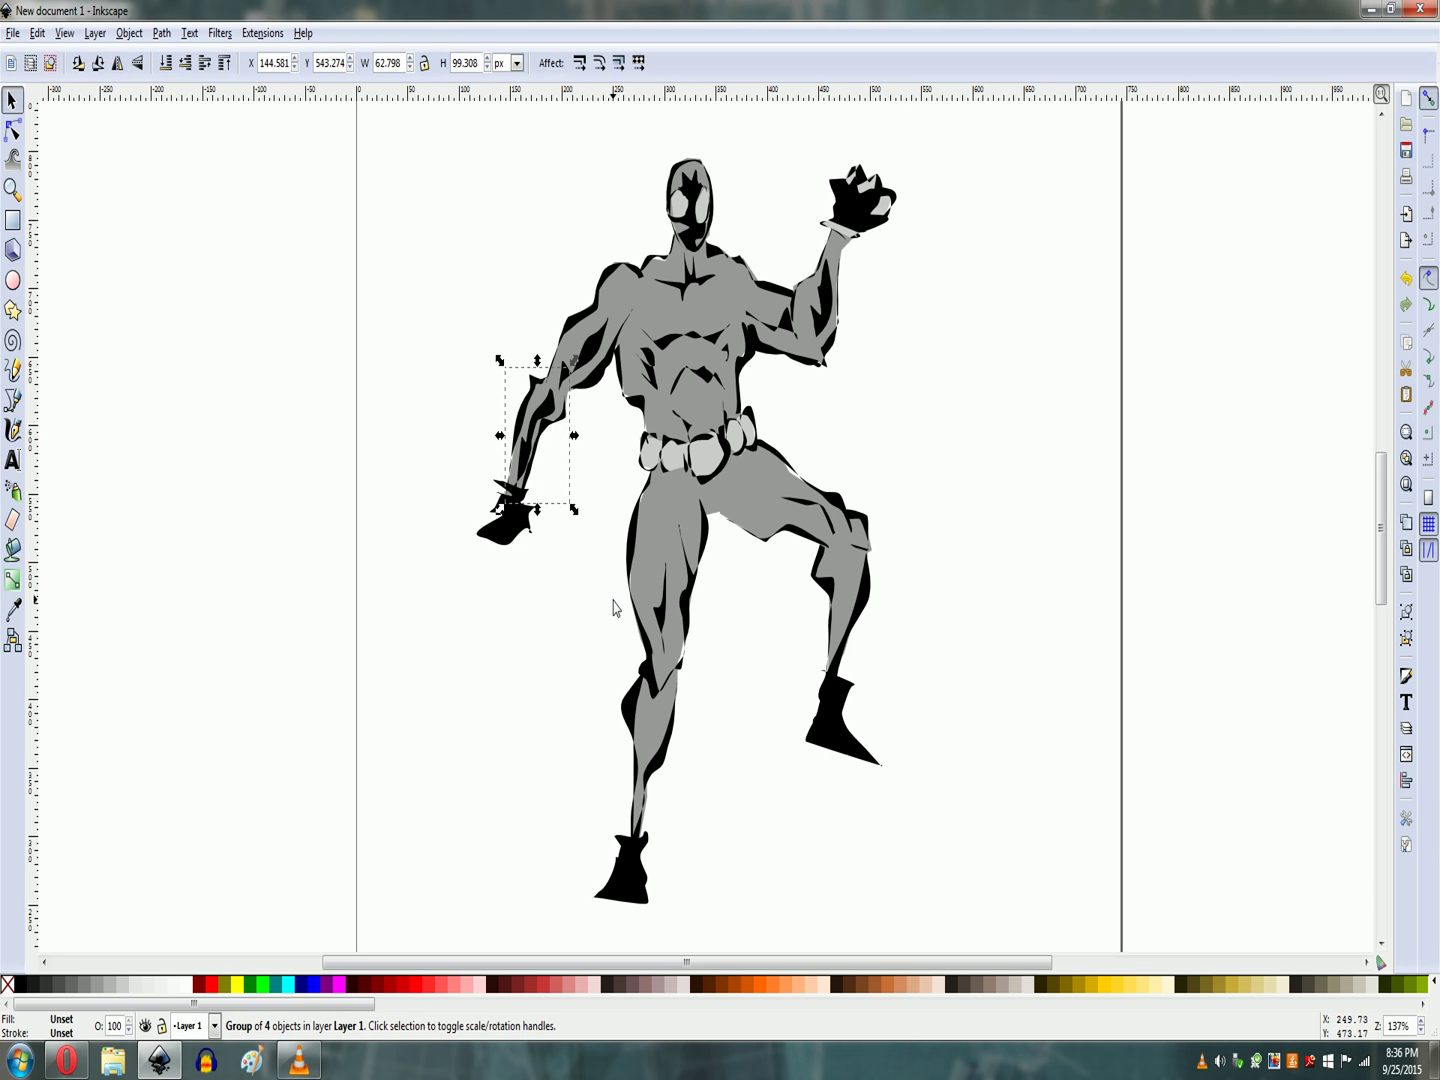
left_click(530, 575)
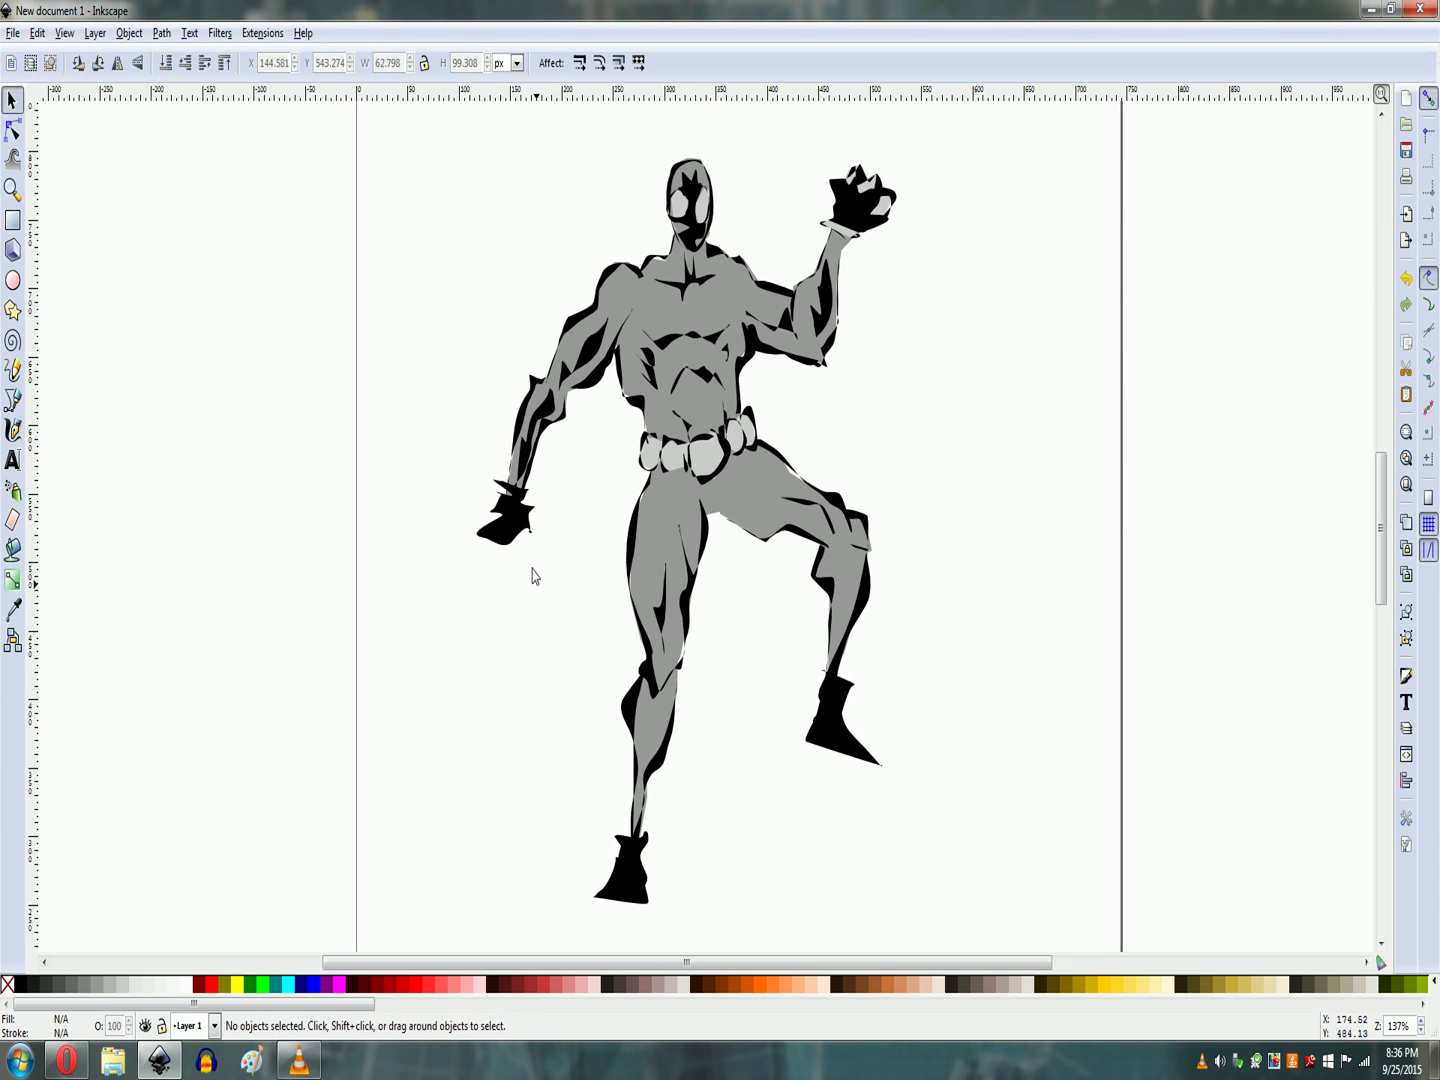
Rotate the lowered arm's forearm and hand together around the elbow so the hand reaches the hip
left_click(512, 522)
left_click(533, 462, "shift")
left_click(531, 460)
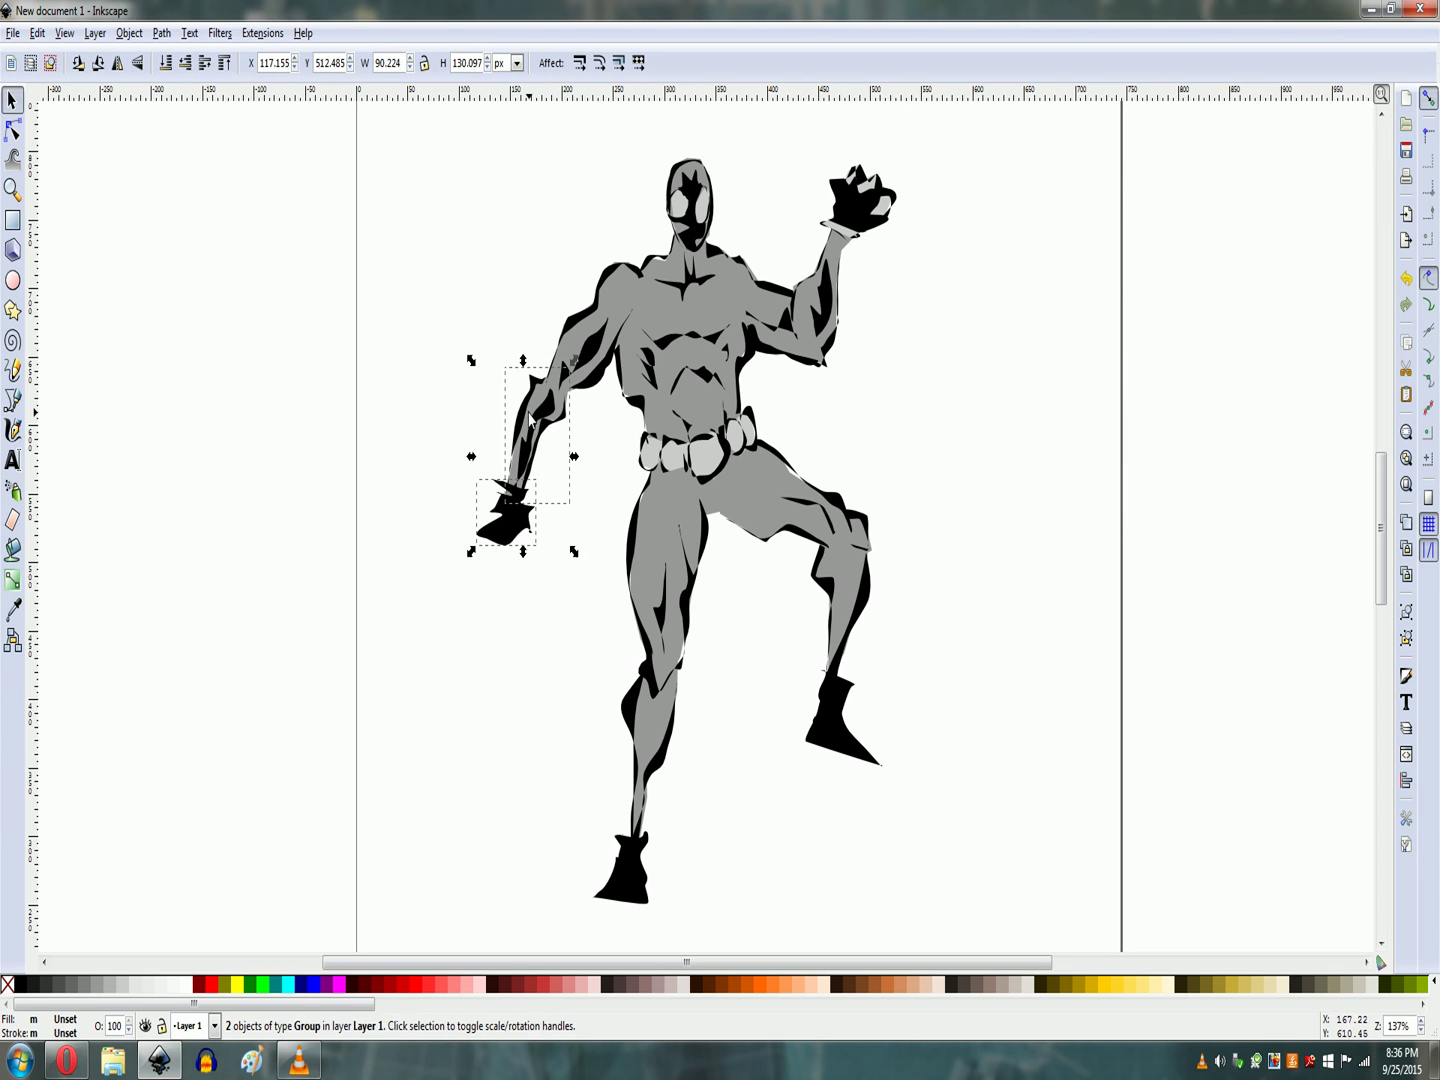
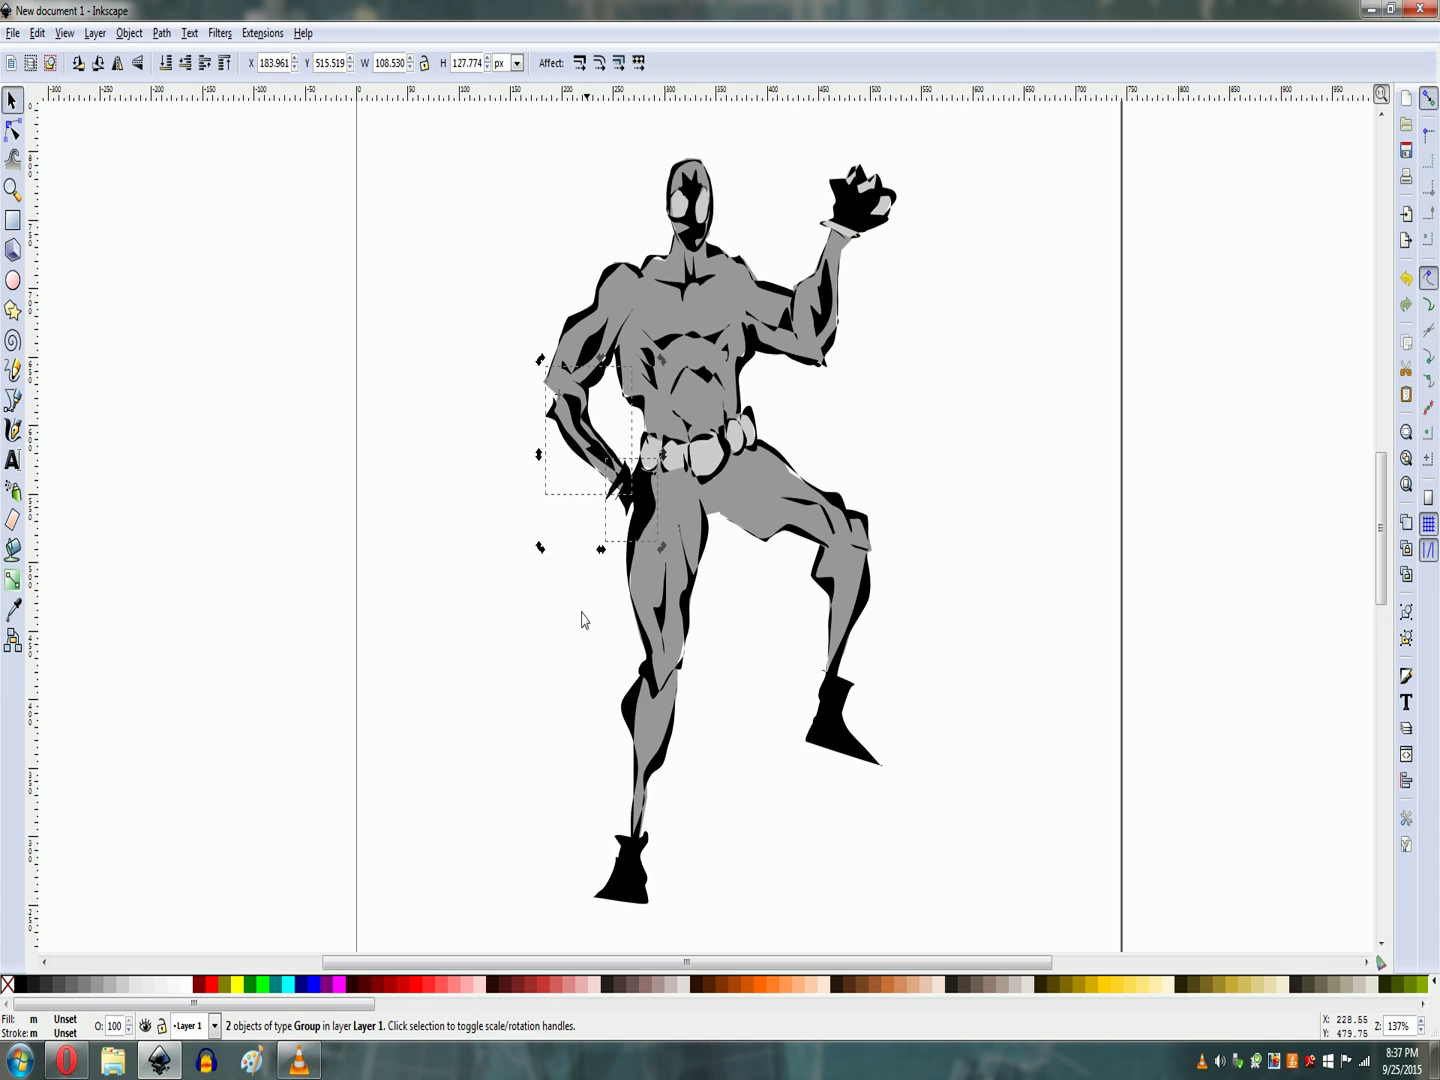
left_click(582, 617)
Rotate the hand at the hip on its own and reposition it against the end of the bent forearm
left_click(644, 516)
left_click_drag(661, 547, 600, 645)
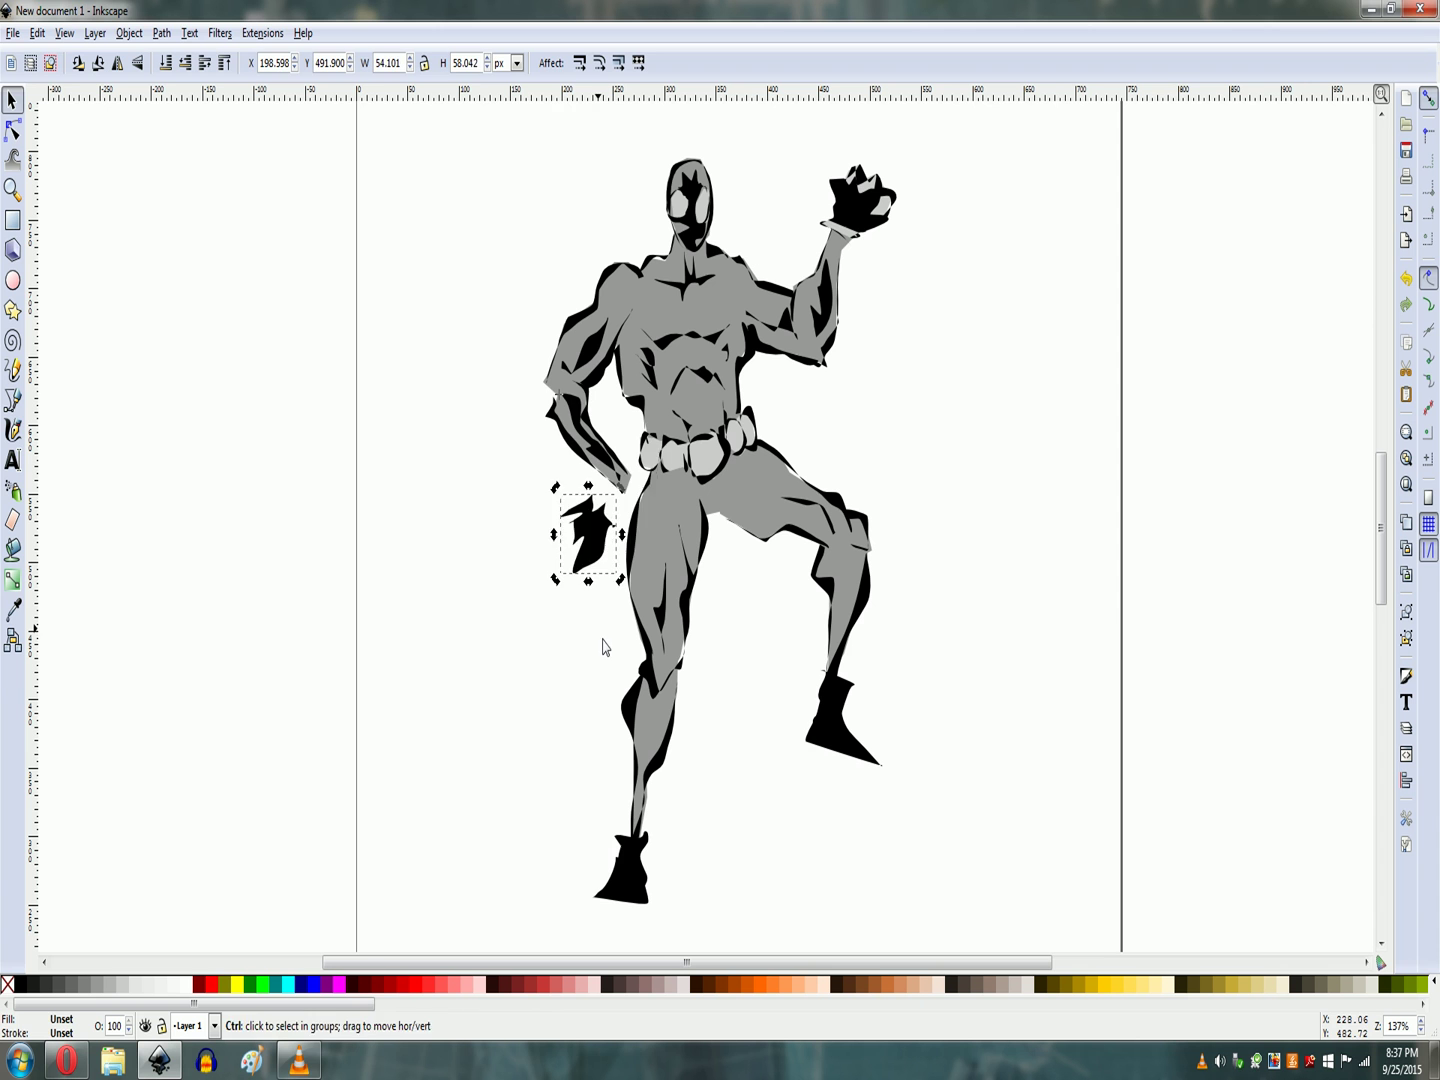
left_click_drag(590, 537, 635, 588)
left_click(810, 545)
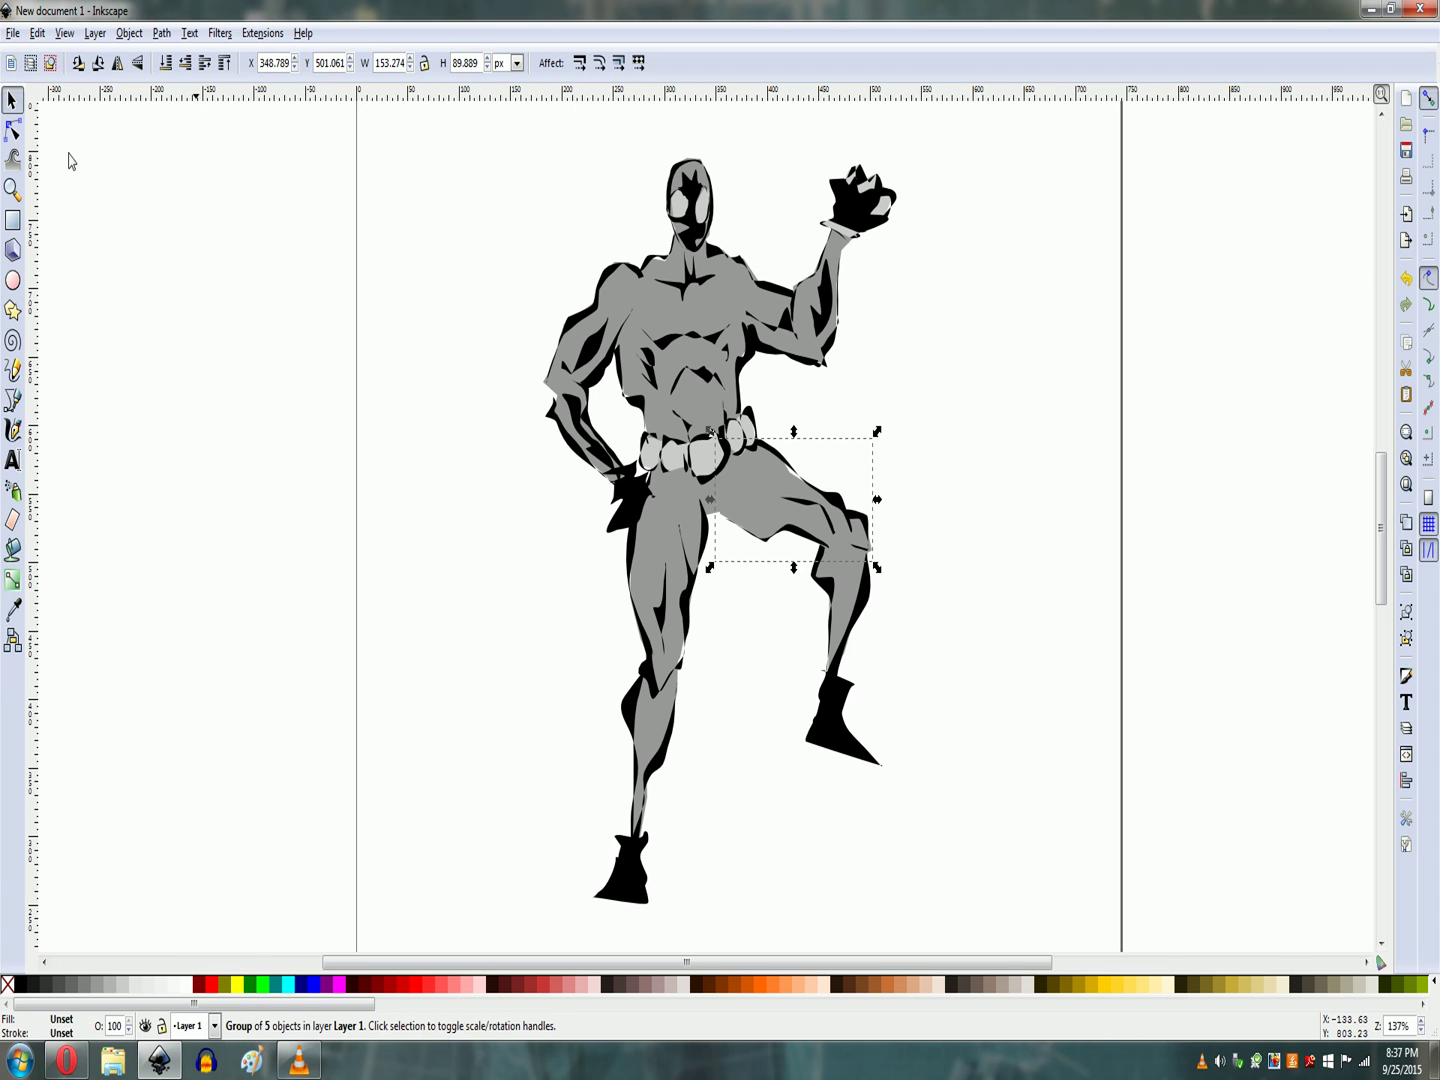
Select all body part groups, scale the figure down proportionally to about 286 by 452 px, and move it to the lower left of the page
left_click_drag(487, 129, 1008, 966)
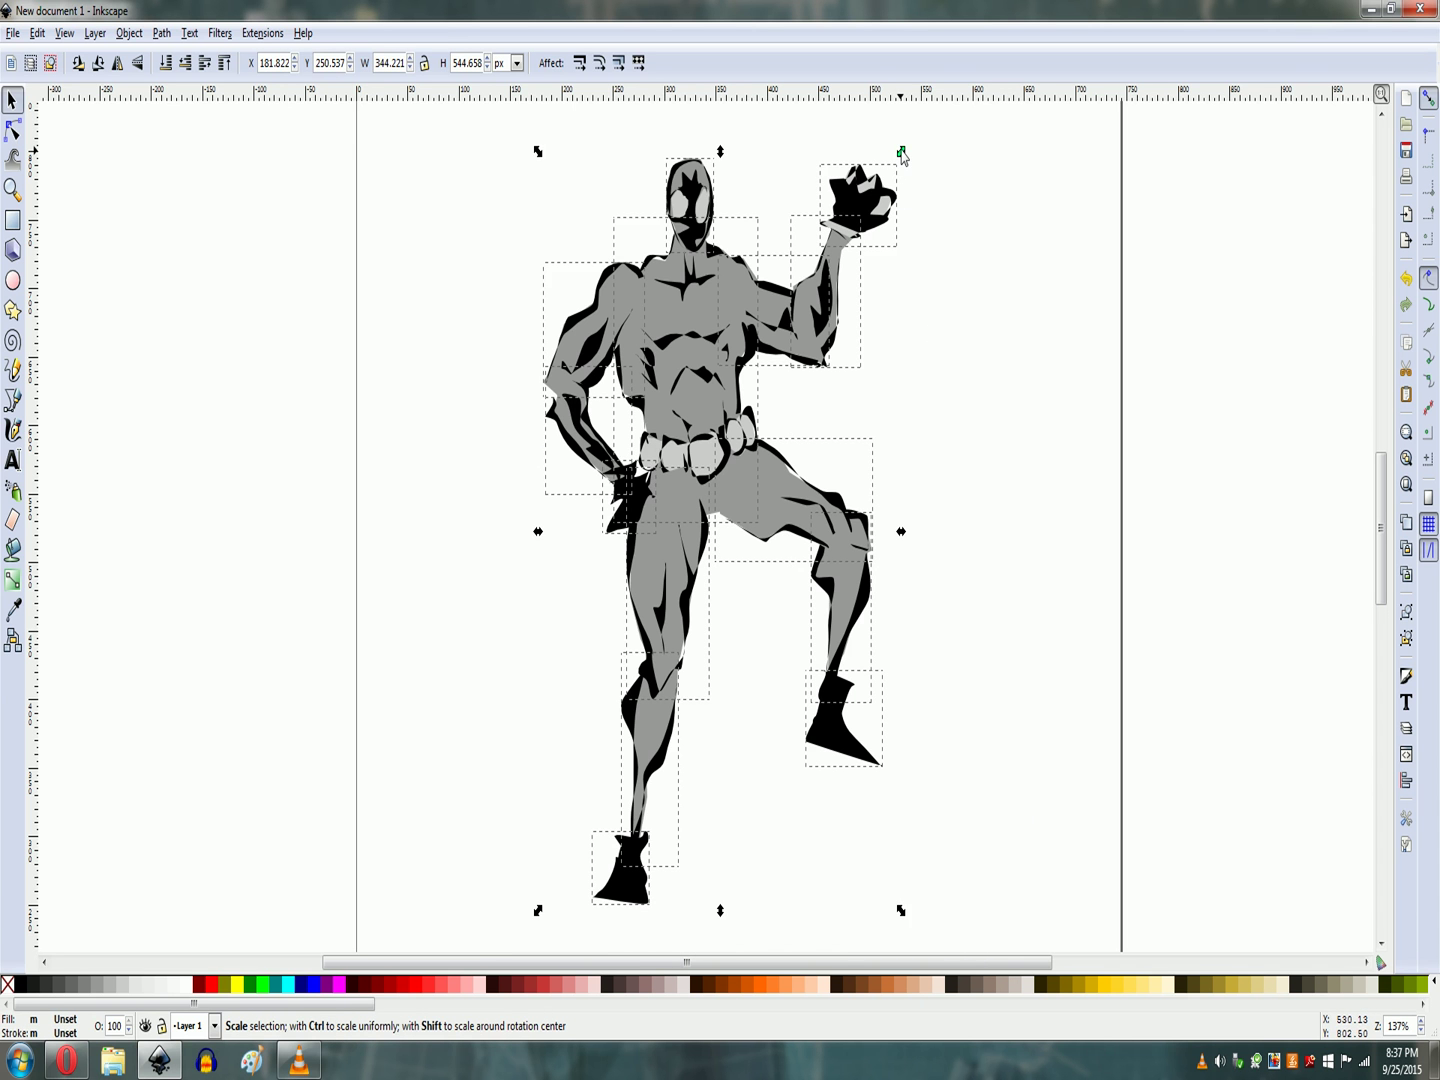
left_click_drag(902, 152, 894, 506)
key("ctrl+z")
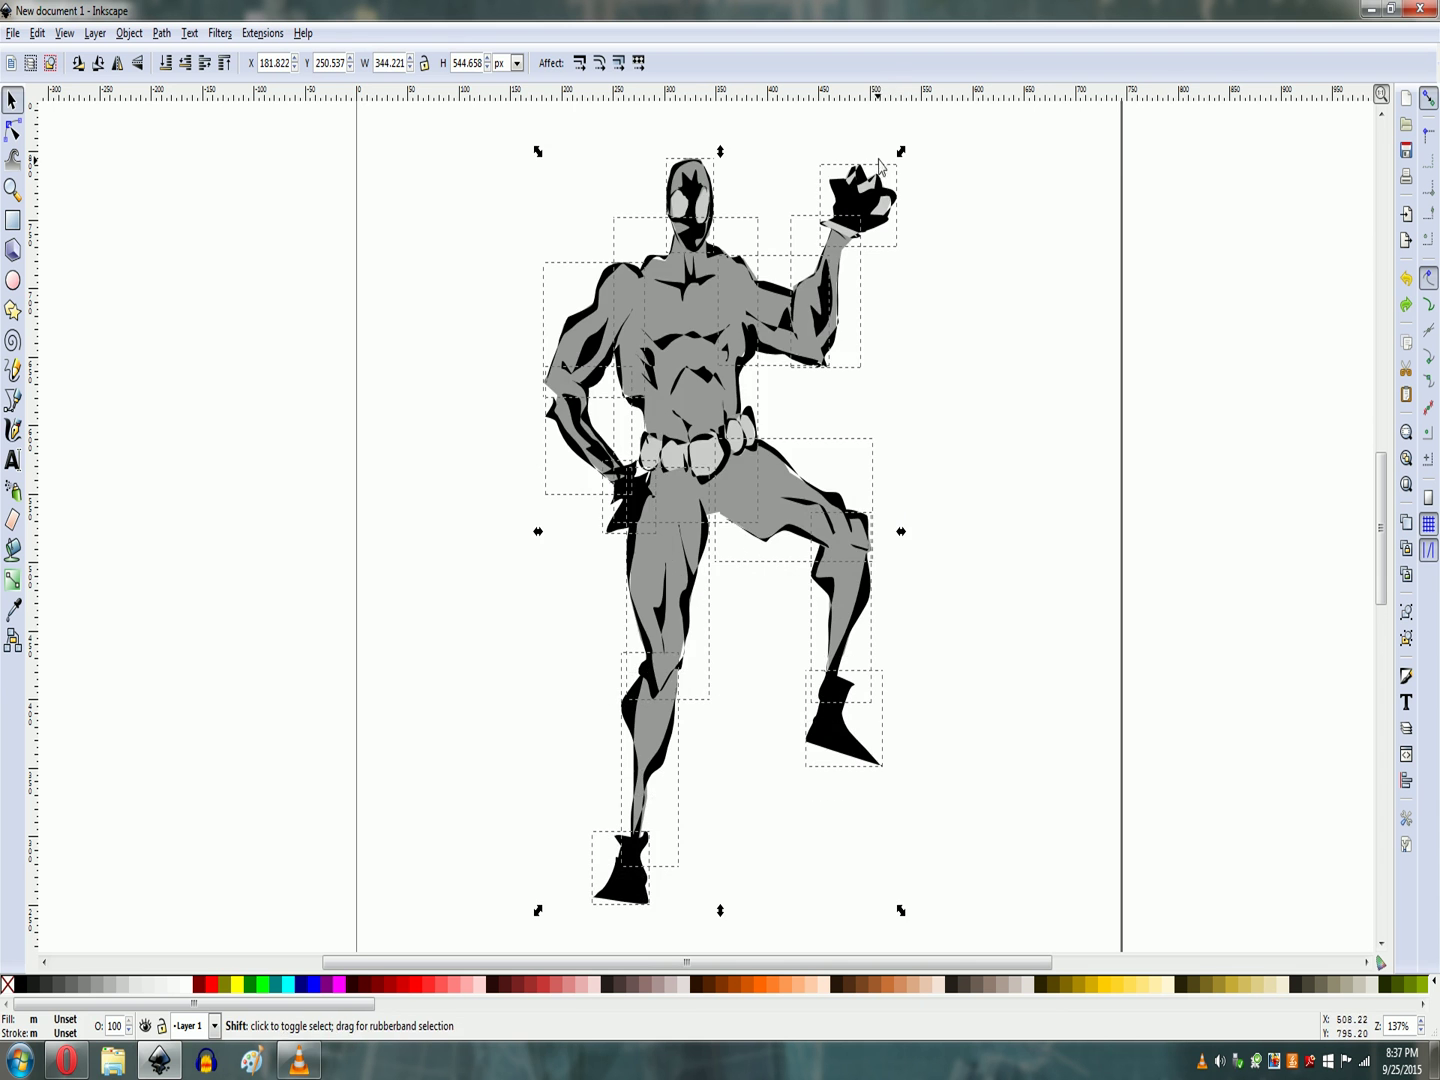
left_click_drag(901, 152, 950, 212)
key("ctrl+z")
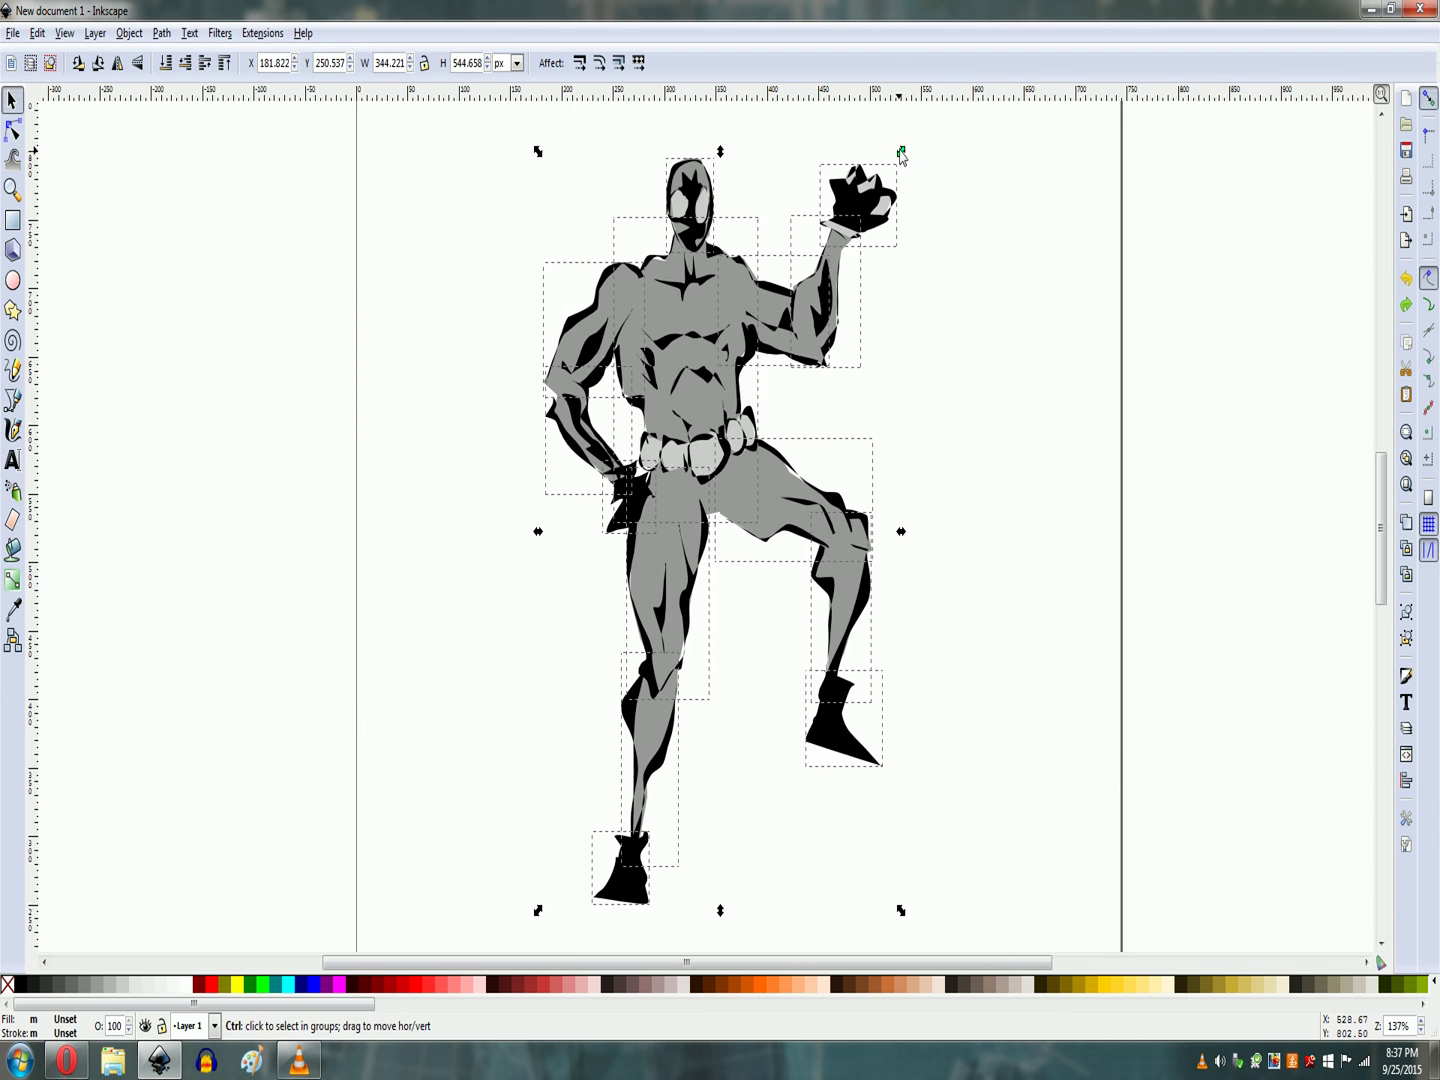
left_click_drag(900, 151, 741, 80)
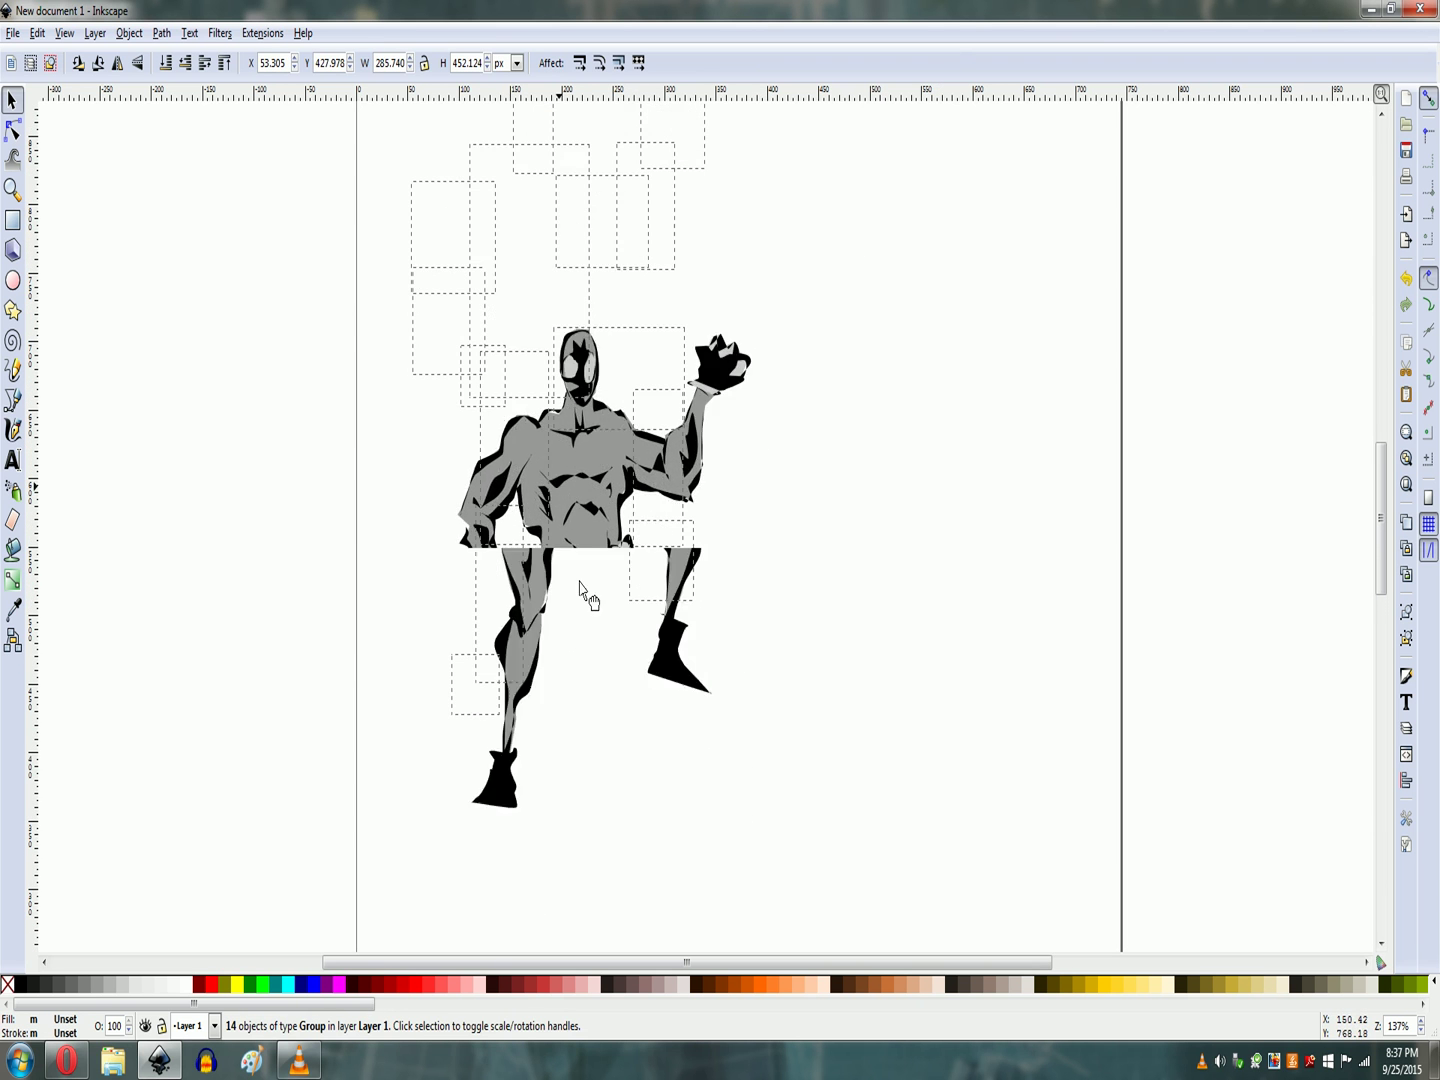
left_click_drag(589, 598, 664, 853)
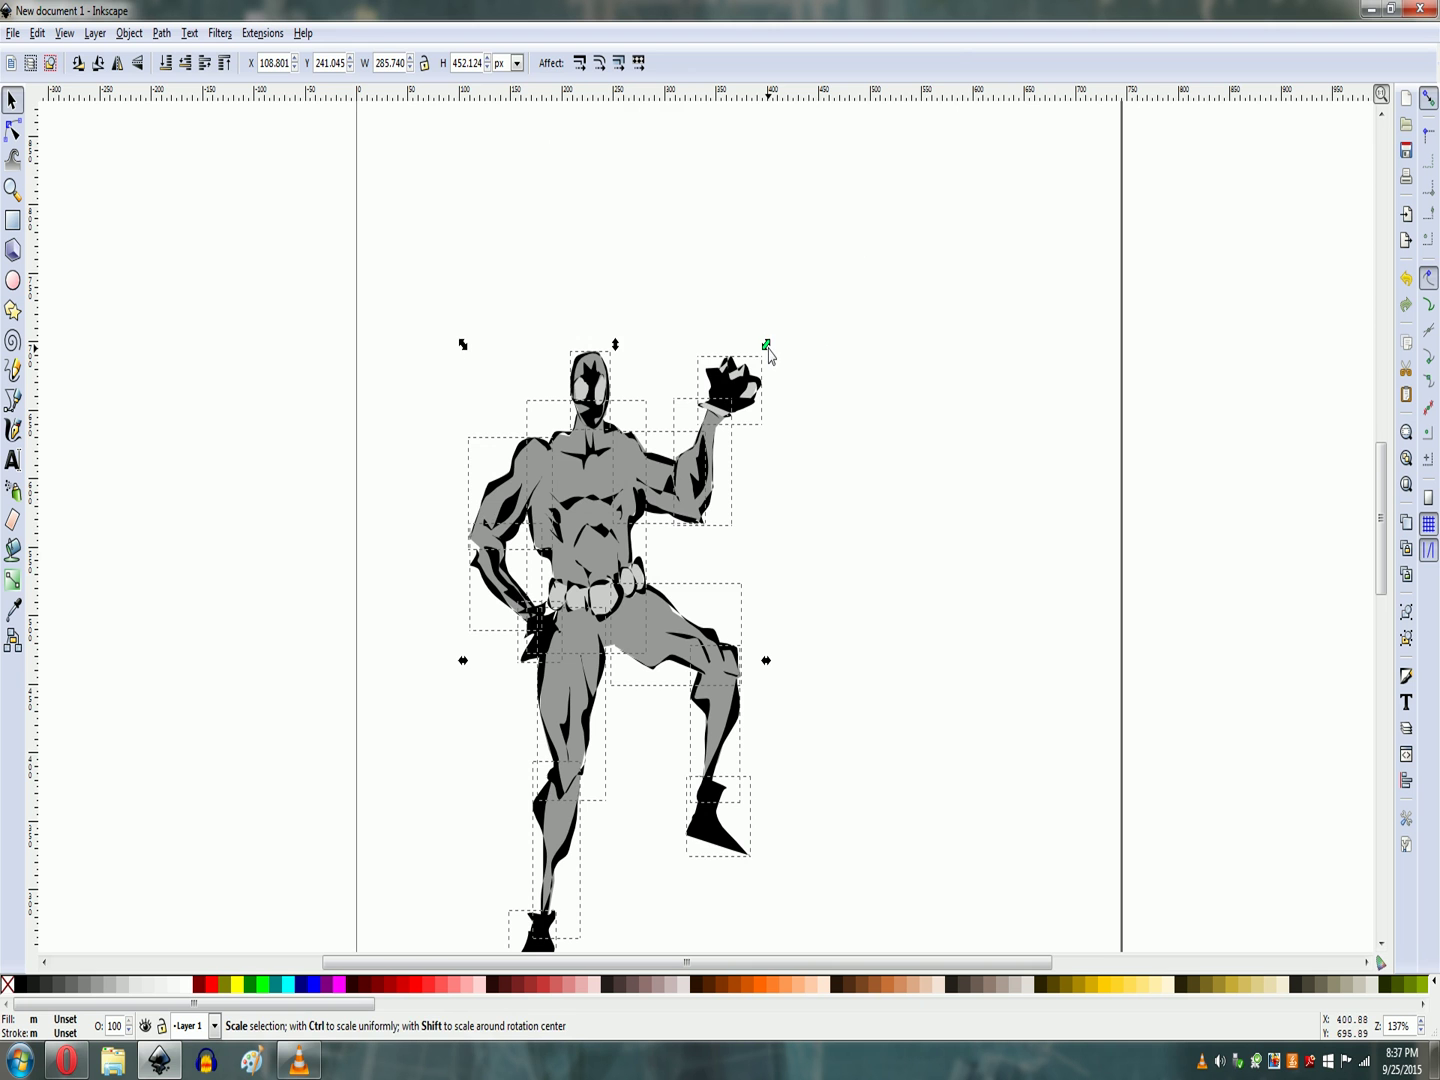
left_click(801, 578)
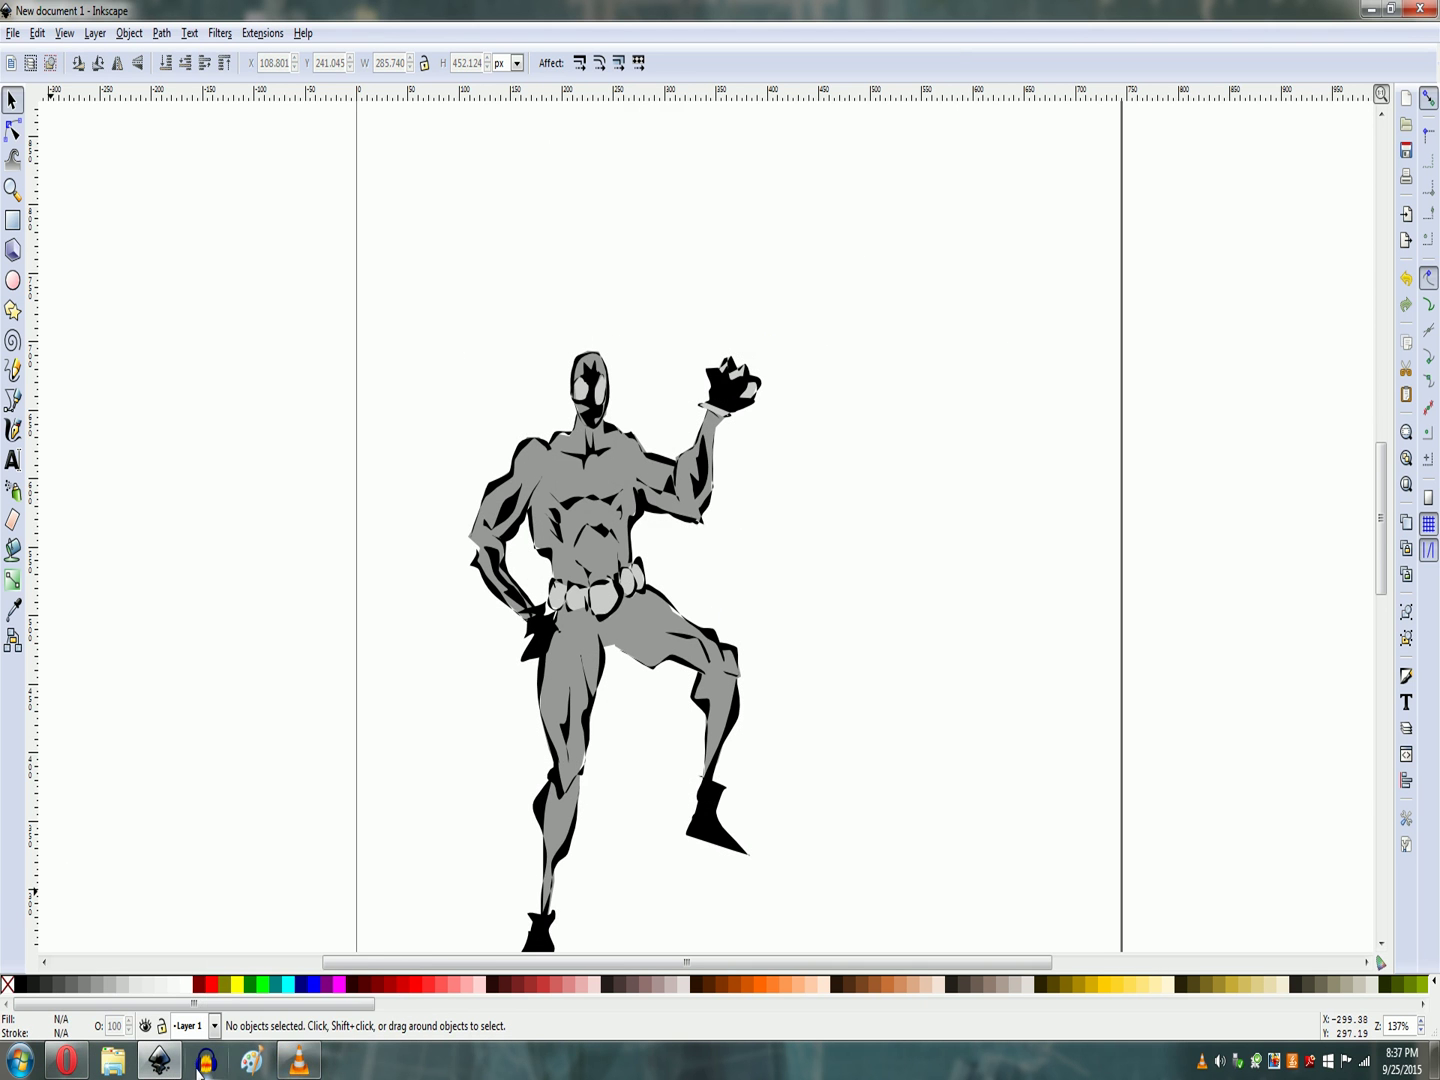
mouse_move(300, 1064)
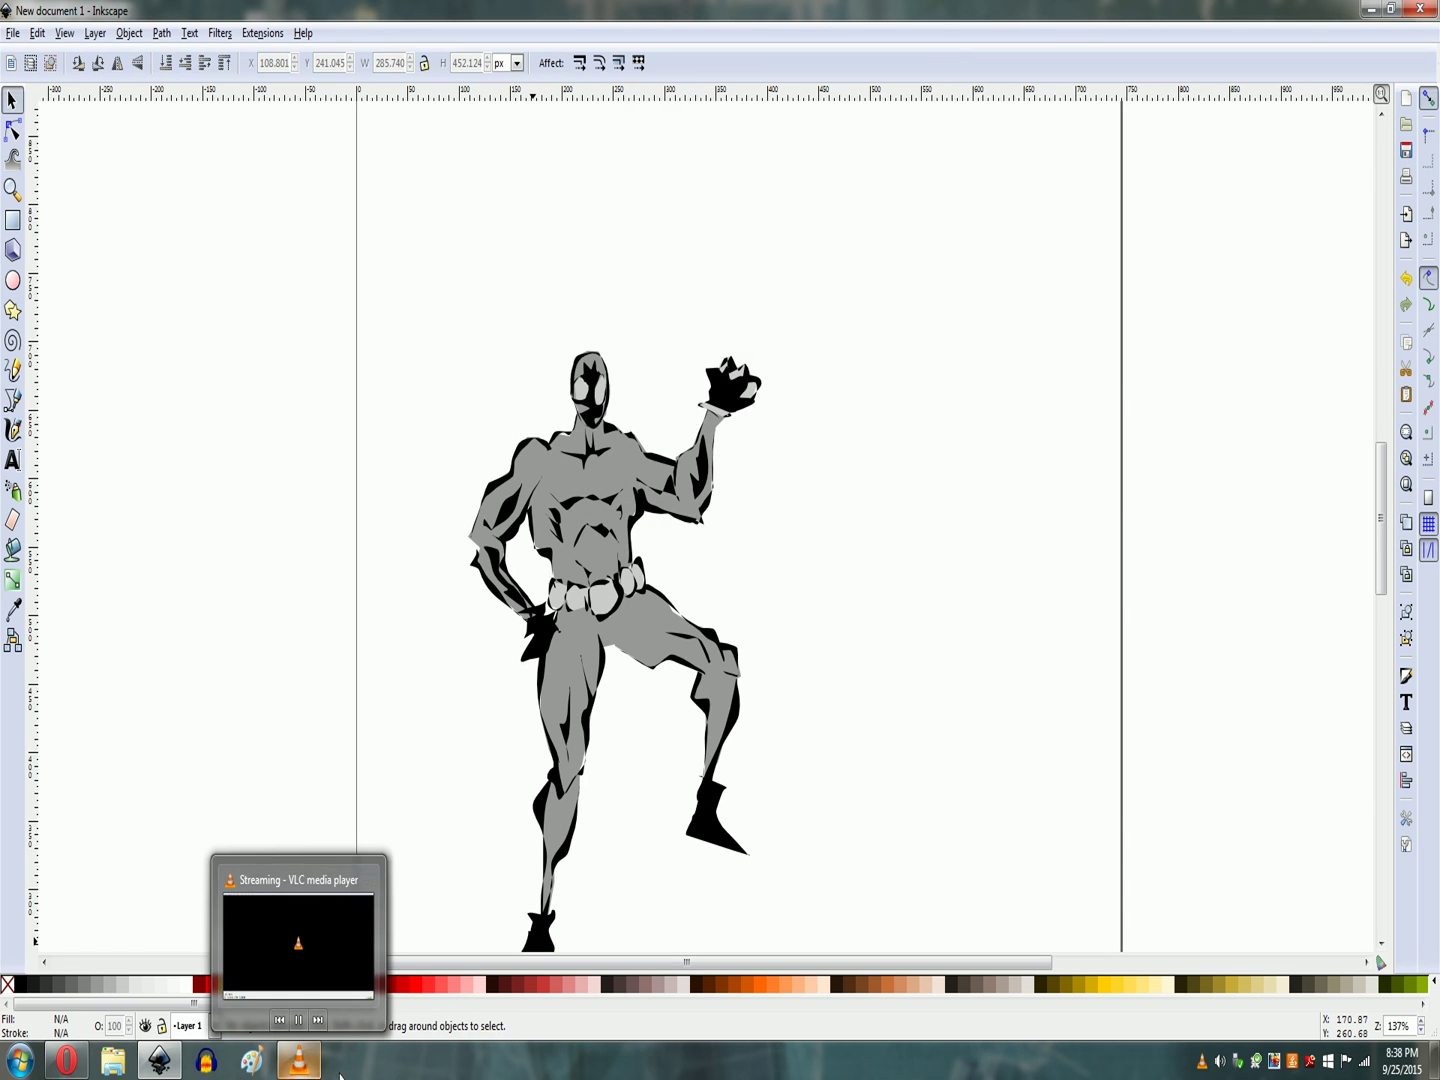
mouse_move(157, 1065)
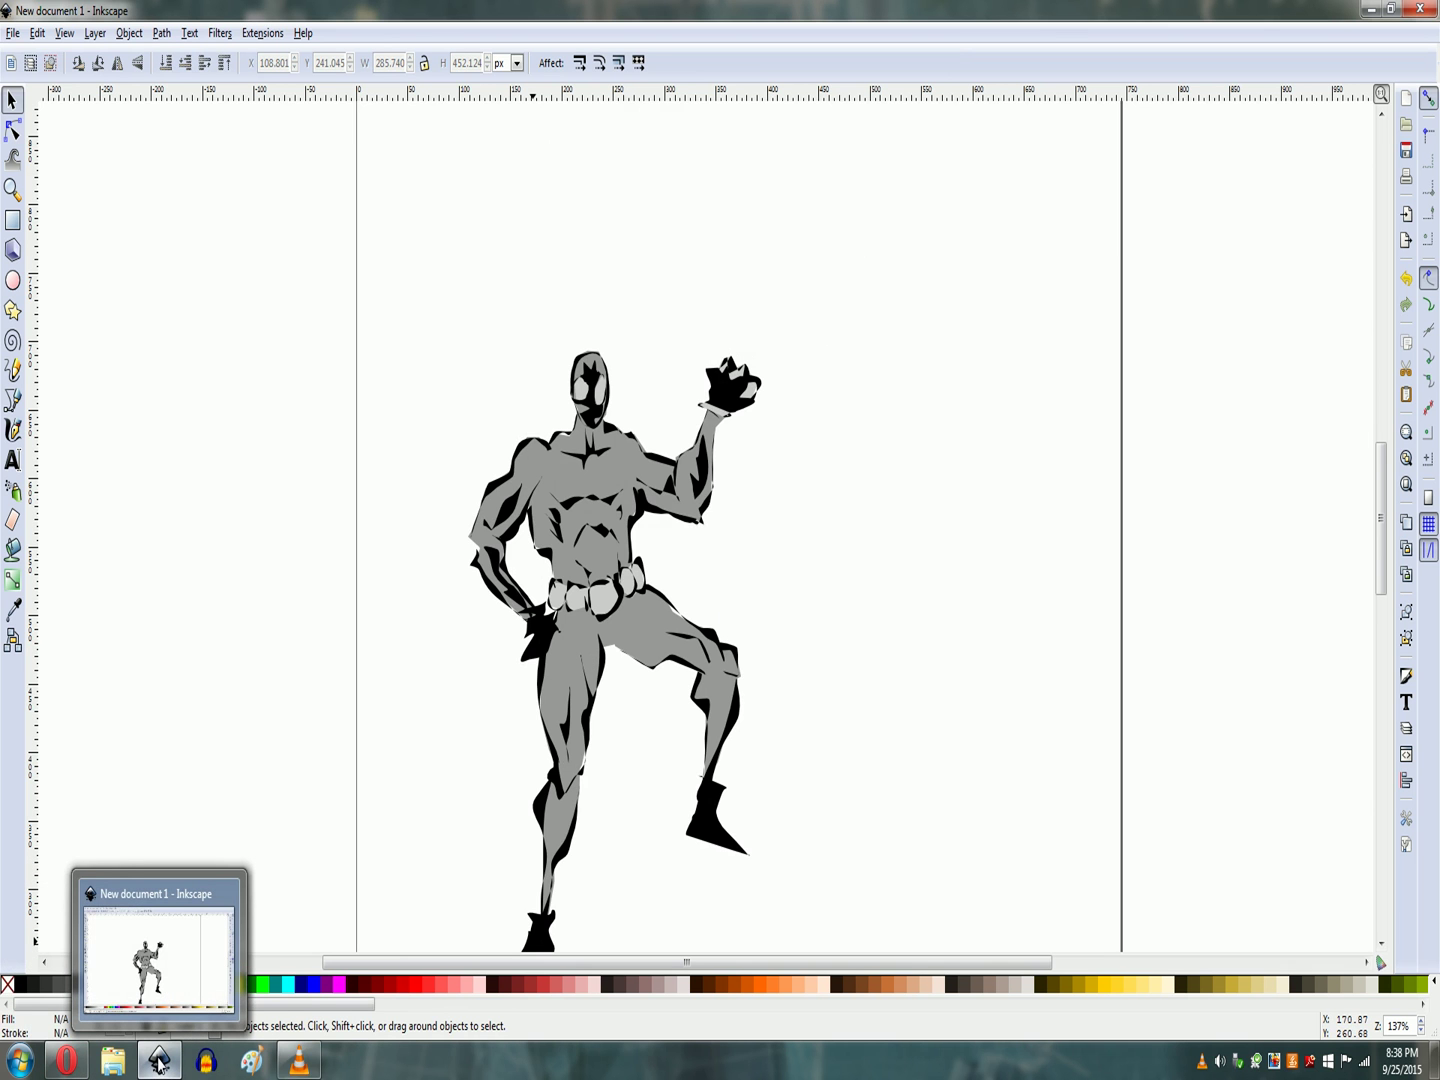